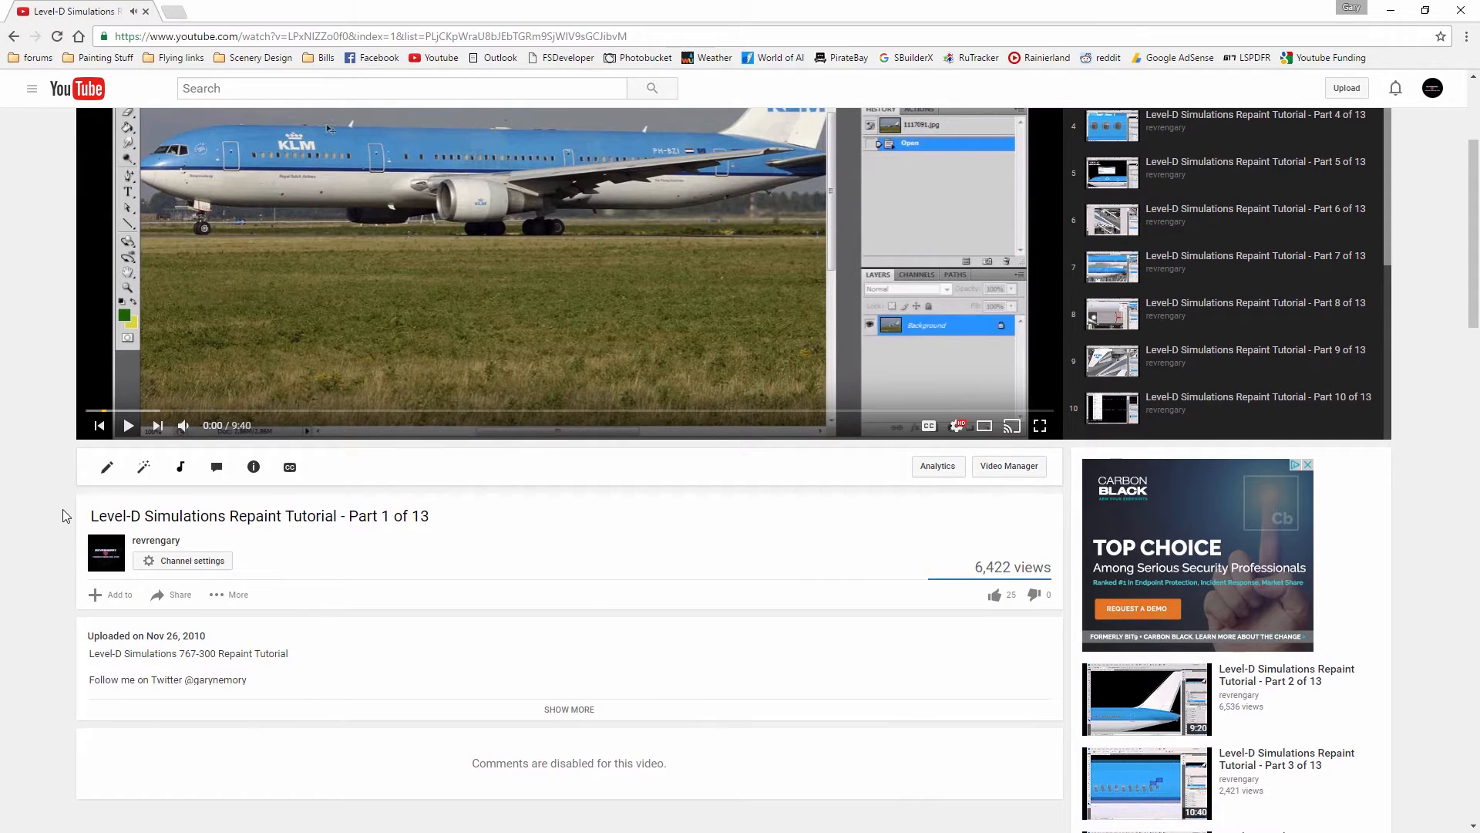
Look over the Part 1 video page and return to the Level-D Simulations 767 painting tutorials playlist
{"action": "scroll", "coordinate": [62, 525], "scroll_direction": "down", "scroll_amount": 1}
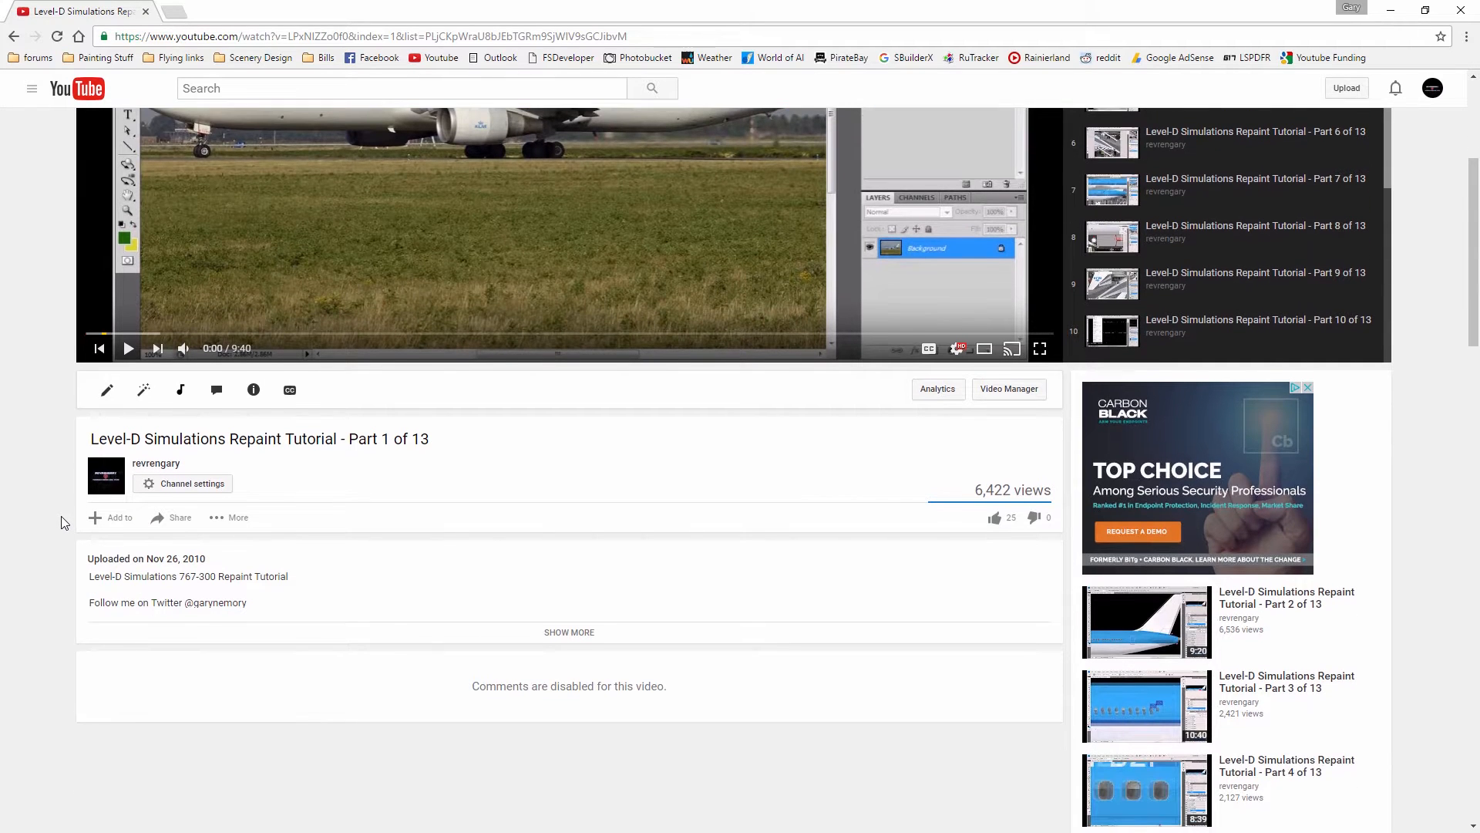
{"action": "scroll", "coordinate": [54, 552], "scroll_direction": "up", "scroll_amount": 4}
{"action": "key", "text": "alt+Left"}
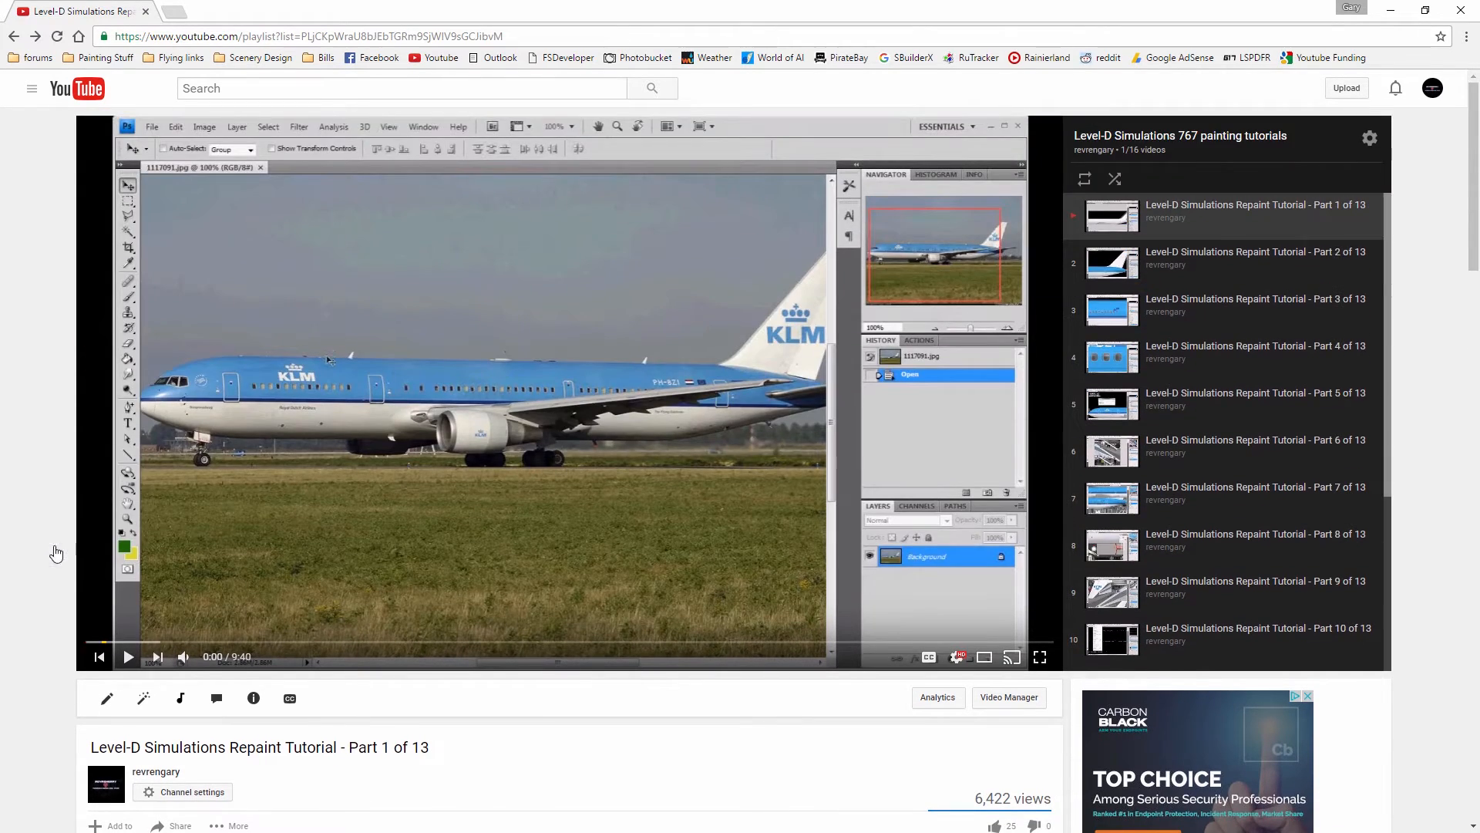
Look through the repaint tutorial parts listed in the Level-D Simulations 767 playlist, and close the browser
{"action": "scroll", "coordinate": [245, 460], "scroll_direction": "down", "scroll_amount": 2}
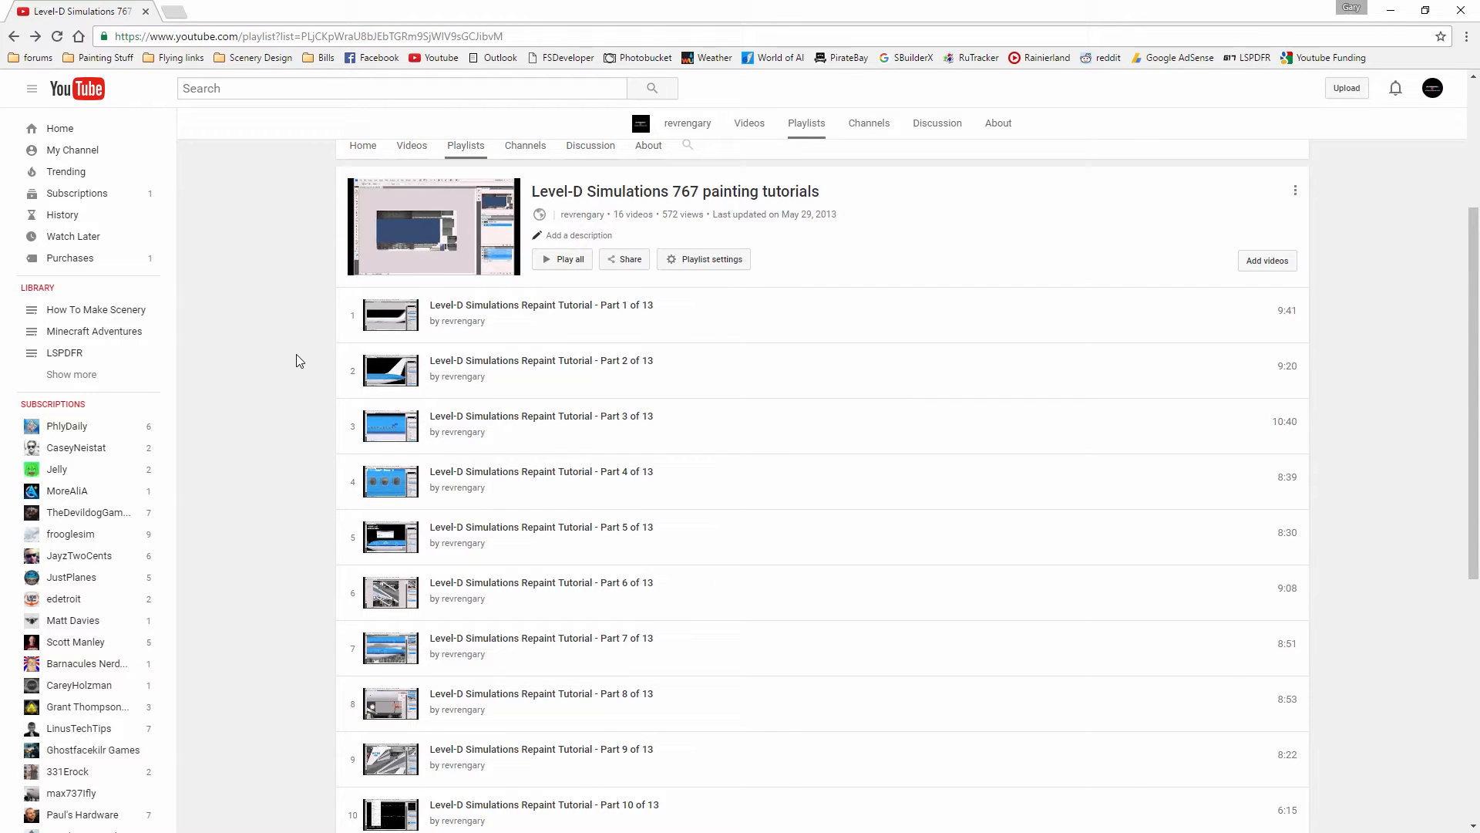
{"action": "scroll", "coordinate": [296, 361], "scroll_direction": "down", "scroll_amount": 5}
{"action": "scroll", "coordinate": [296, 361], "scroll_direction": "up", "scroll_amount": 3}
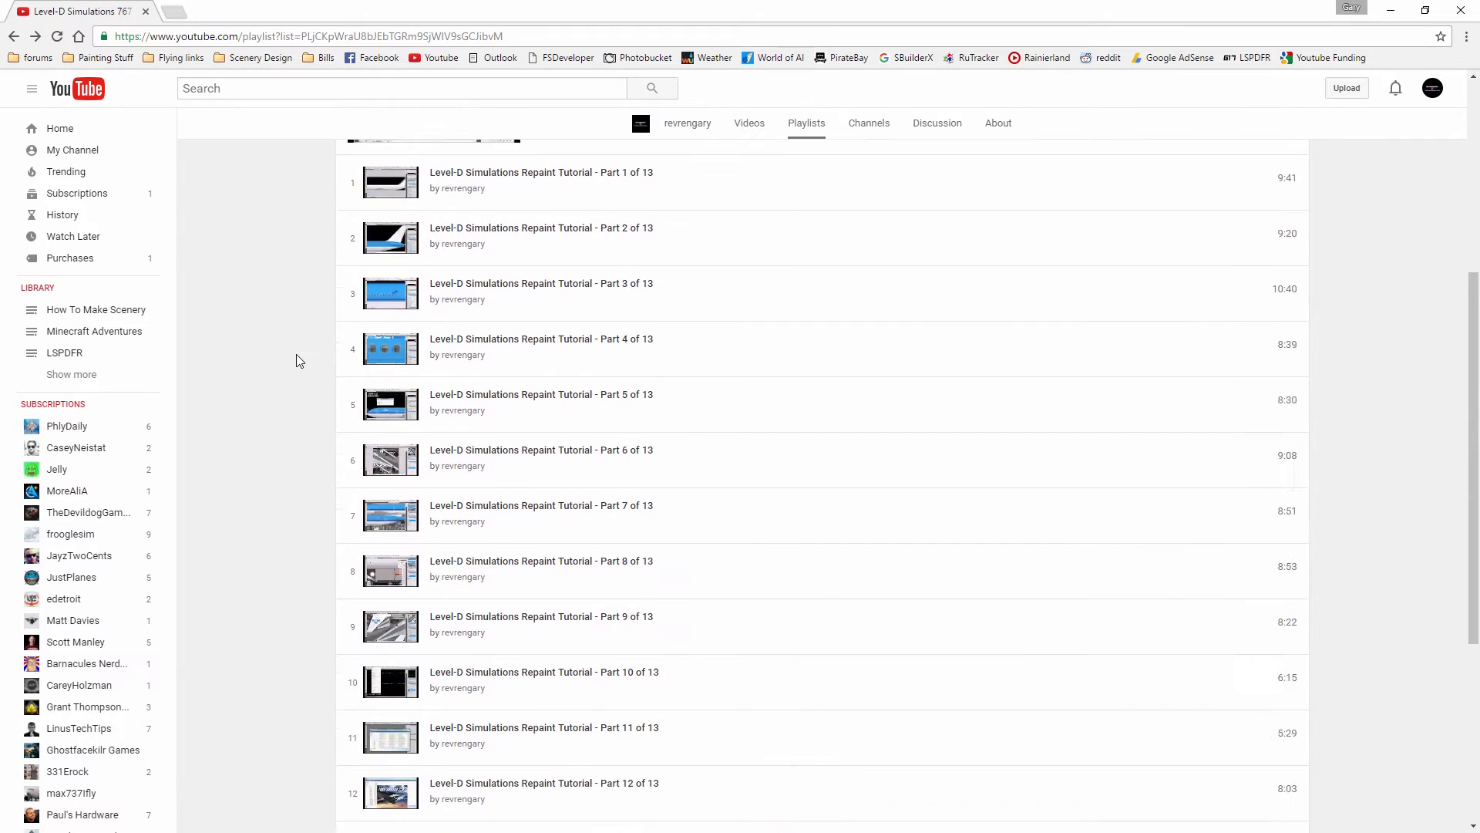
{"action": "scroll", "coordinate": [296, 361], "scroll_direction": "up", "scroll_amount": 2}
{"action": "scroll", "coordinate": [296, 354], "scroll_direction": "down", "scroll_amount": 5}
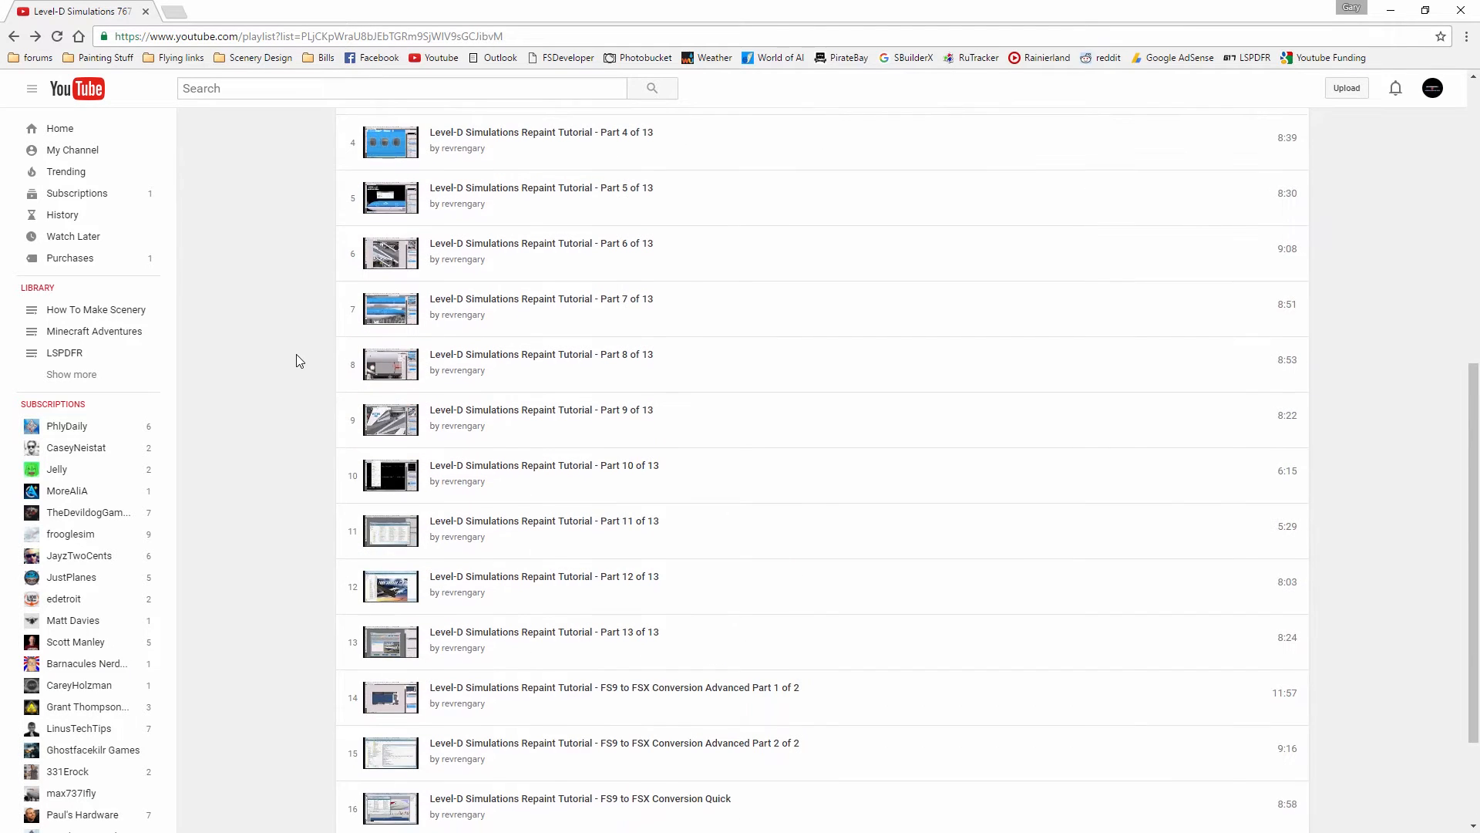
{"action": "scroll", "coordinate": [296, 355], "scroll_direction": "up", "scroll_amount": 6}
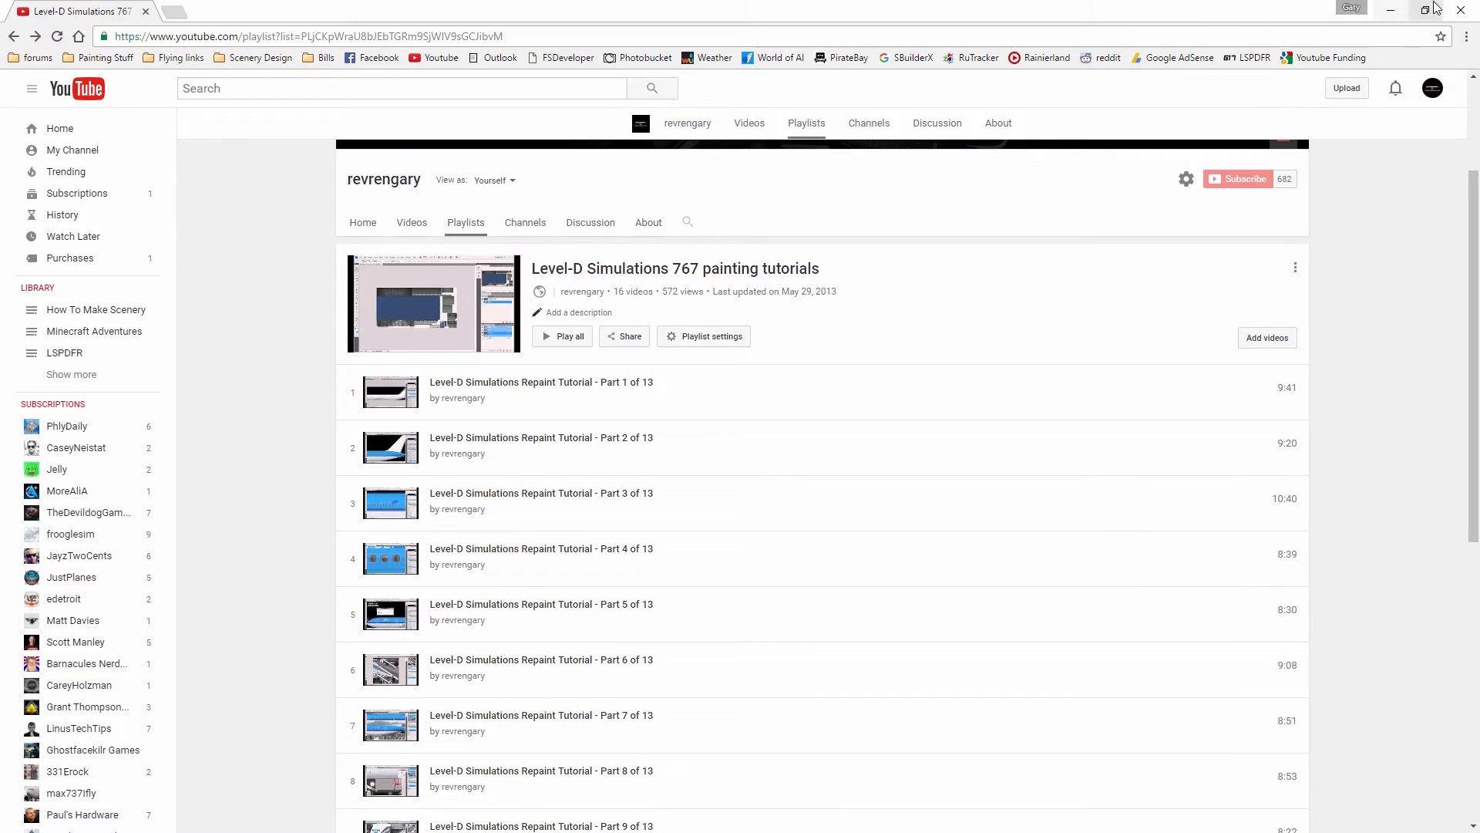
{"action": "left_click", "coordinate": [1460, 10]}
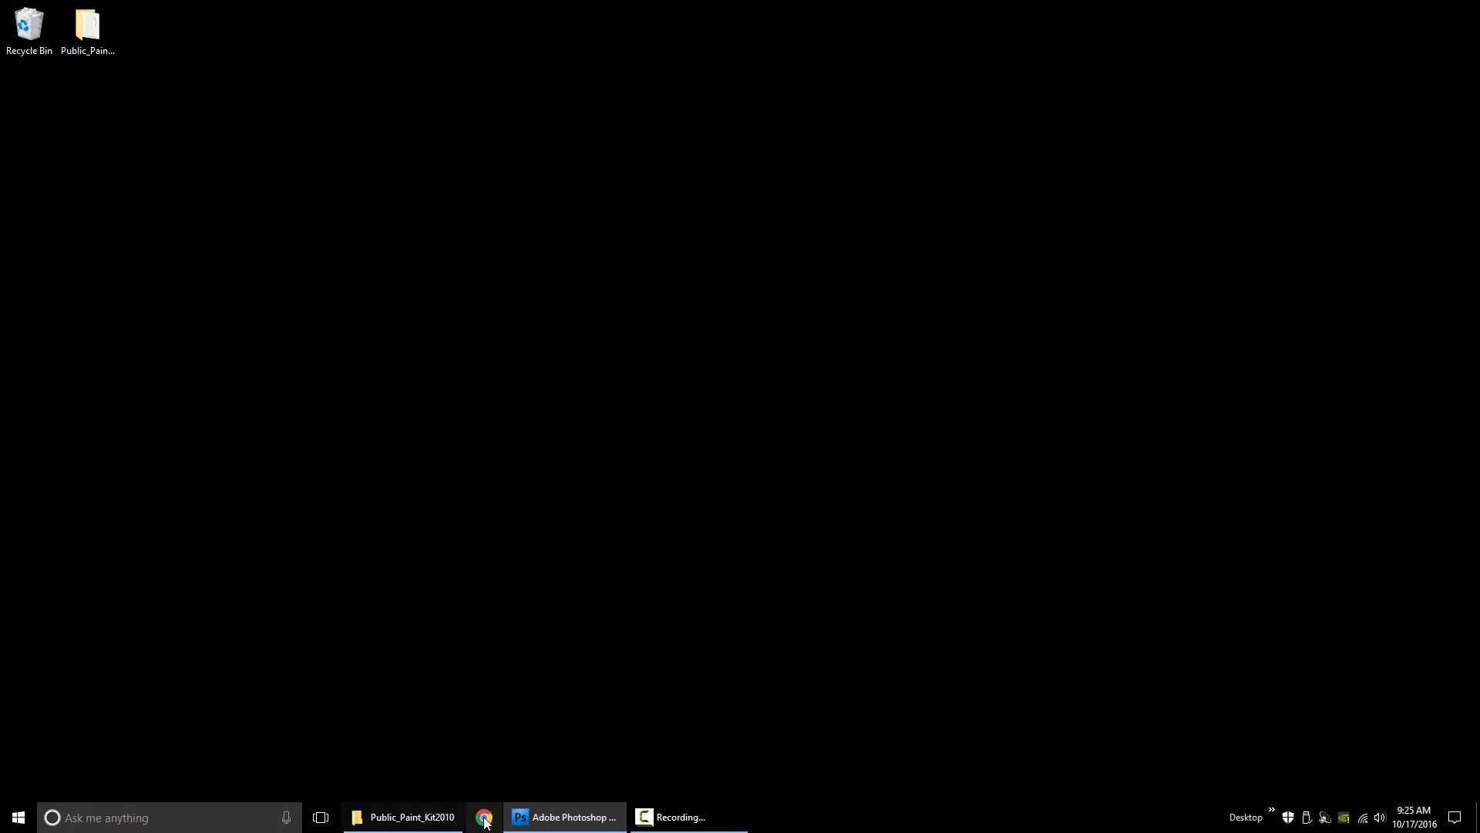
Open Chrome, go to the bookmarked Level-D forums and enter the Repaint Forum
{"action": "left_click", "coordinate": [494, 815]}
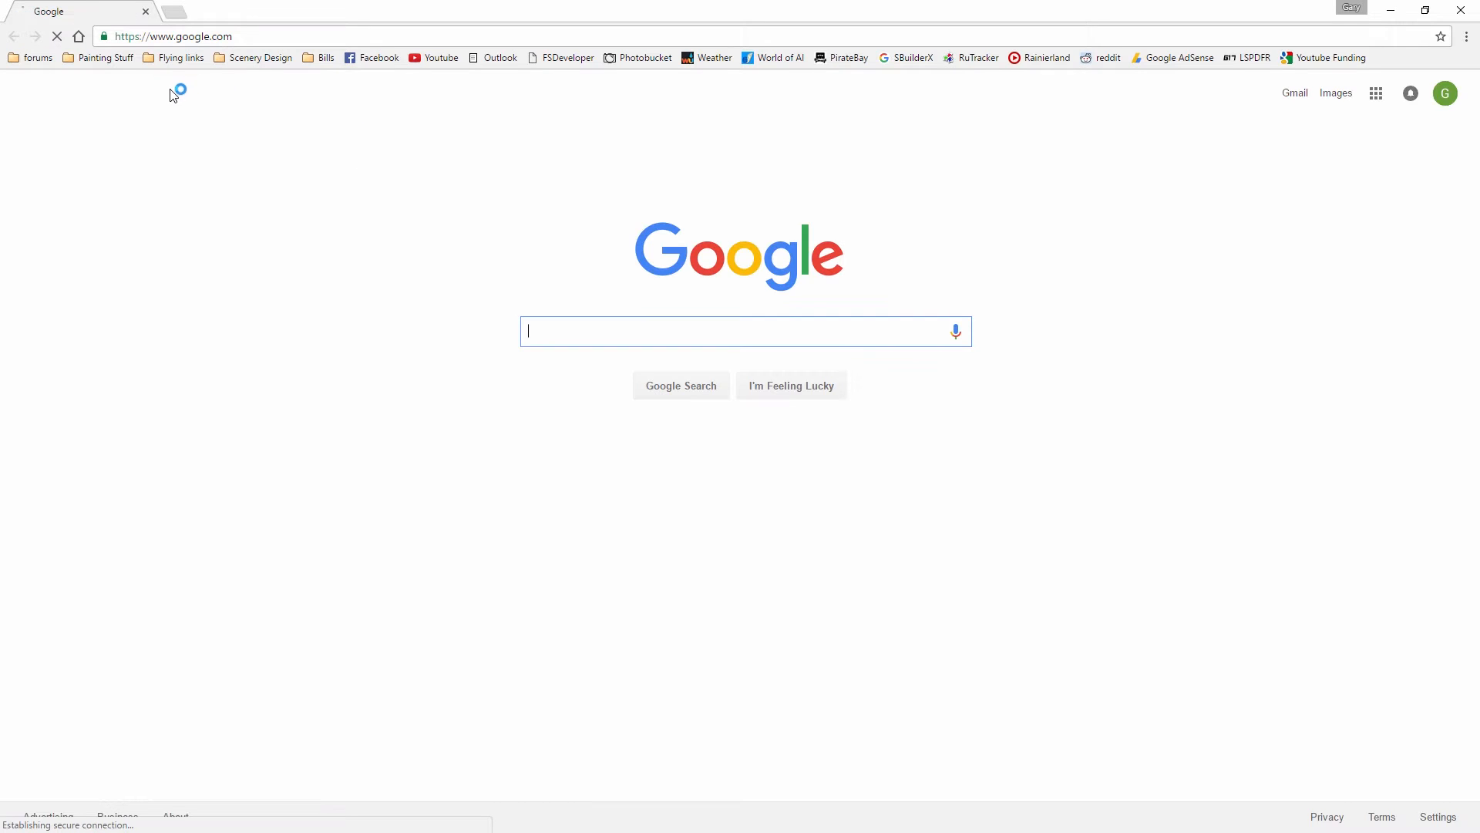
{"action": "left_click", "coordinate": [121, 60]}
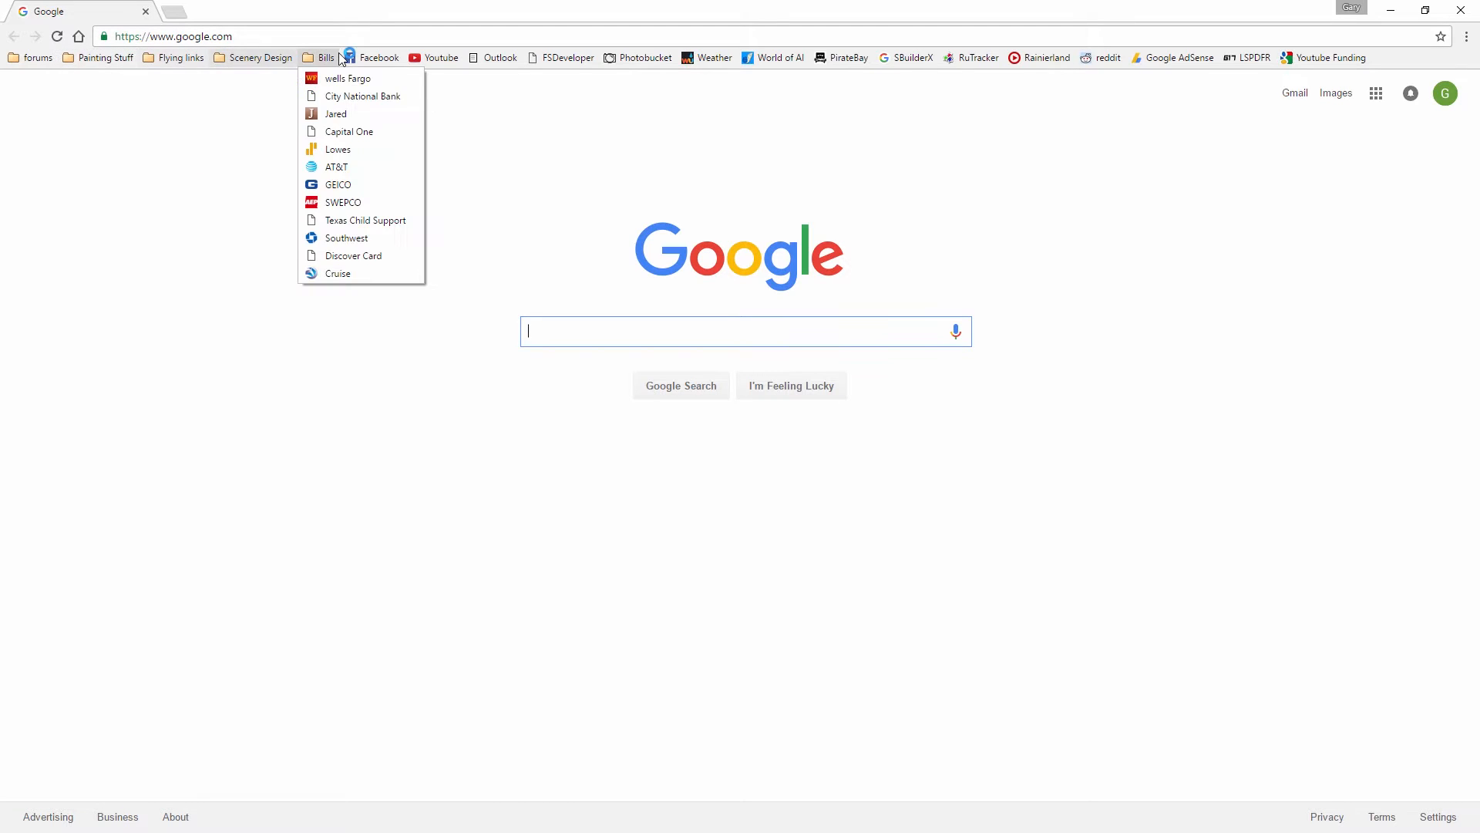
{"action": "mouse_move", "coordinate": [195, 57]}
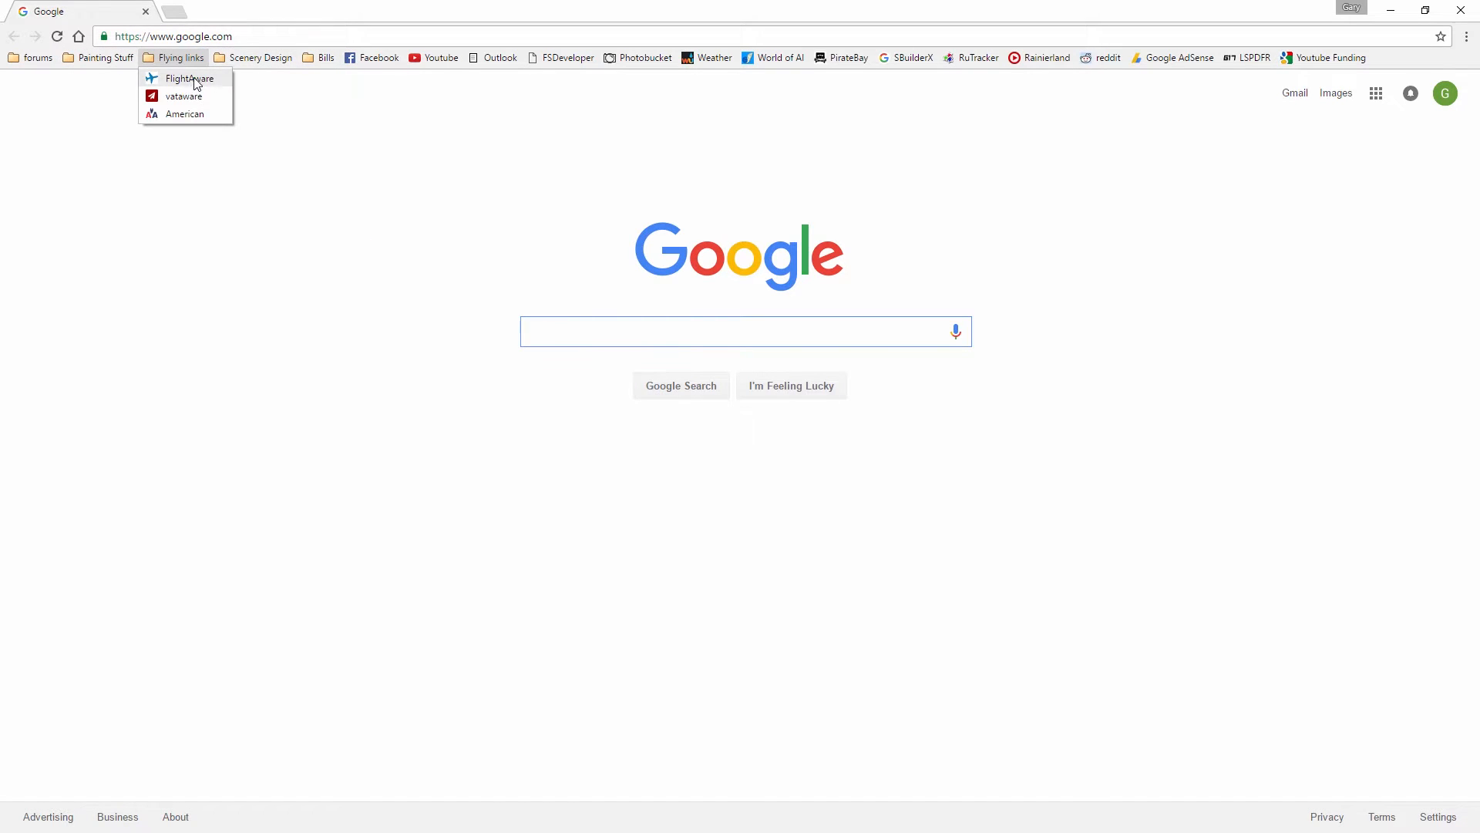
{"action": "left_click", "coordinate": [46, 79]}
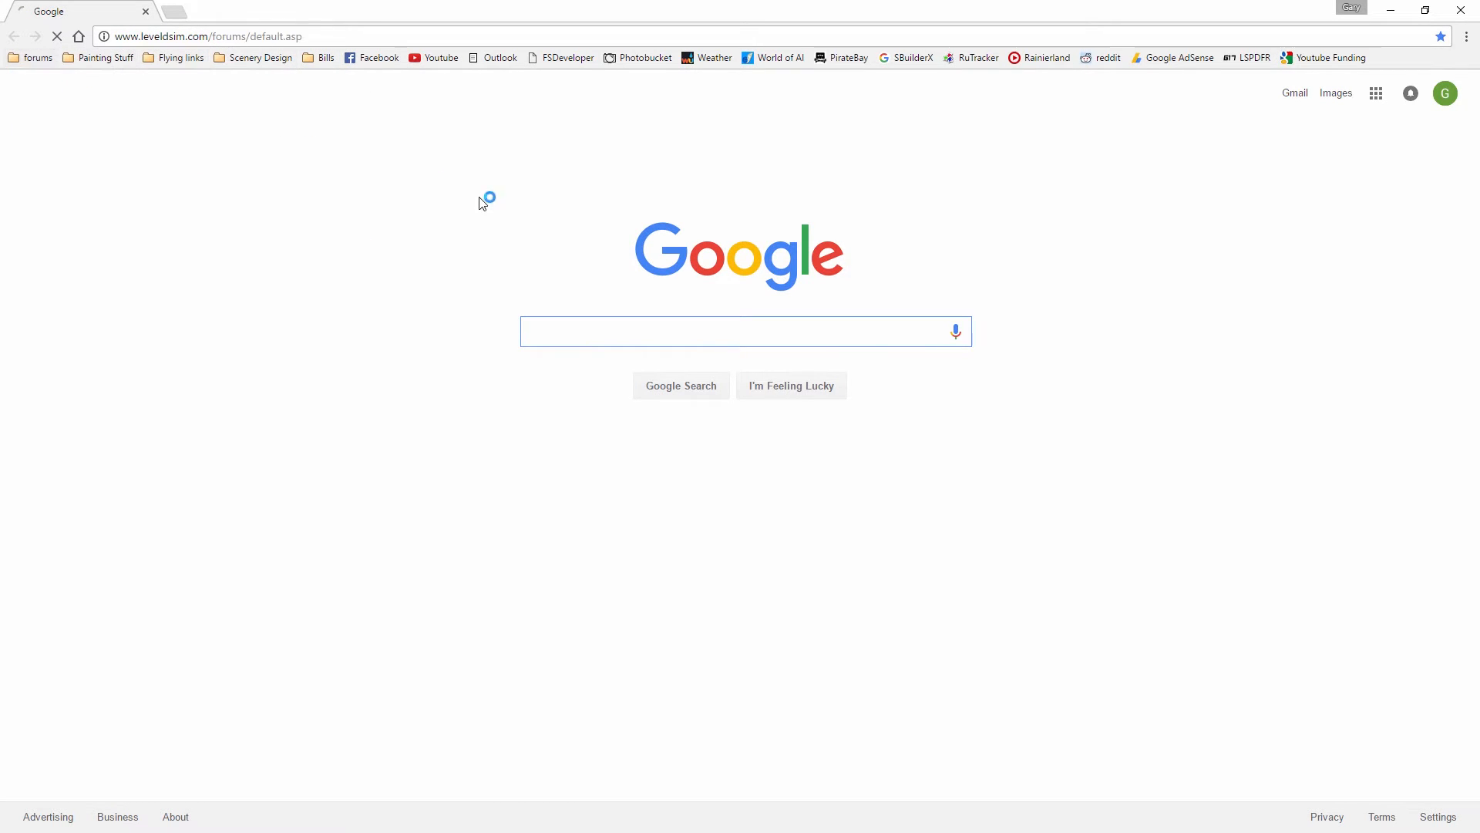
{"action": "left_click", "coordinate": [139, 676]}
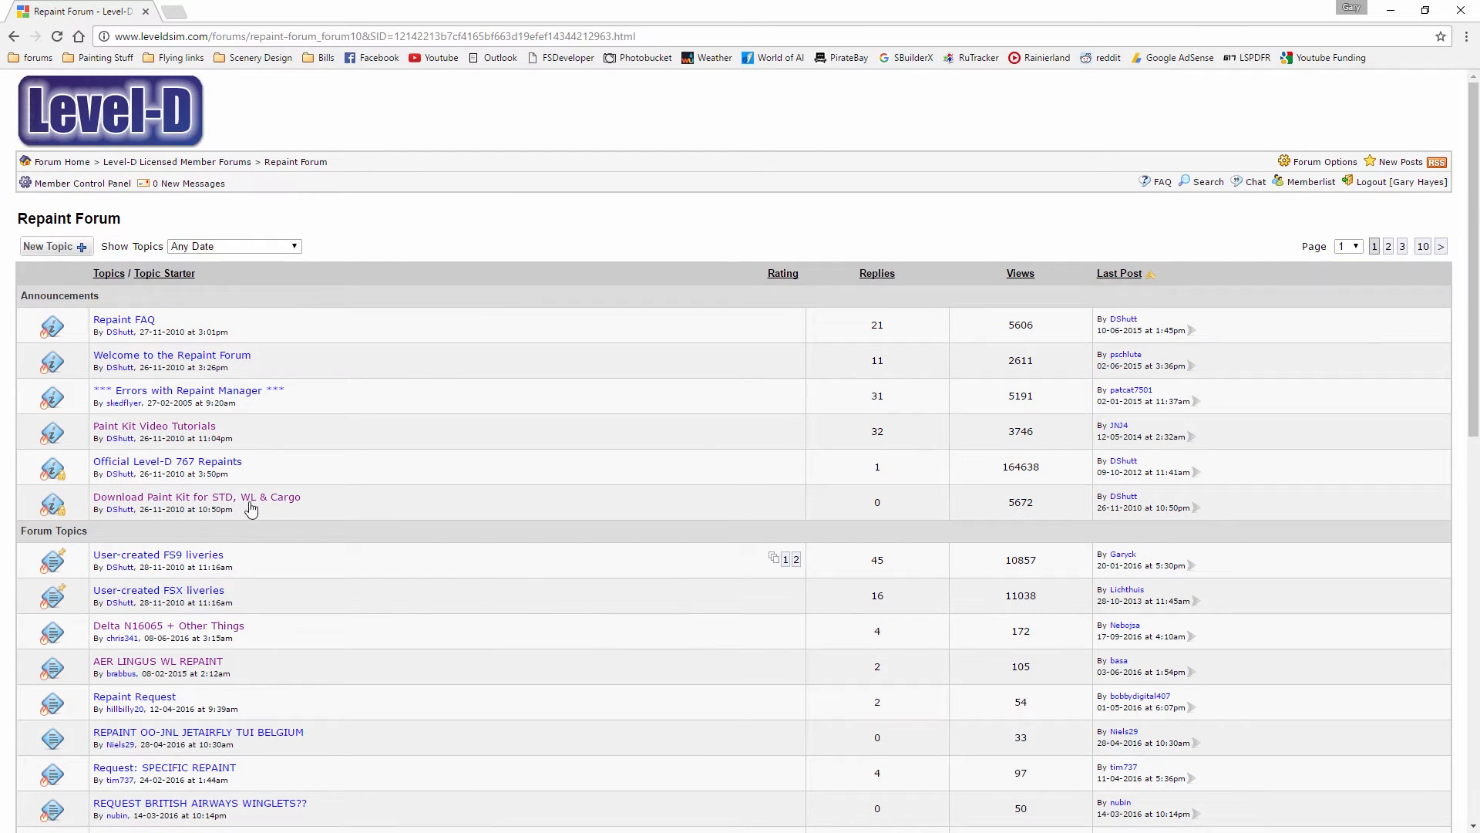
Open the topic "Download Paint Kit for STD, WL & Cargo" and review the paint kit's contents and download link
{"action": "left_click", "coordinate": [171, 499]}
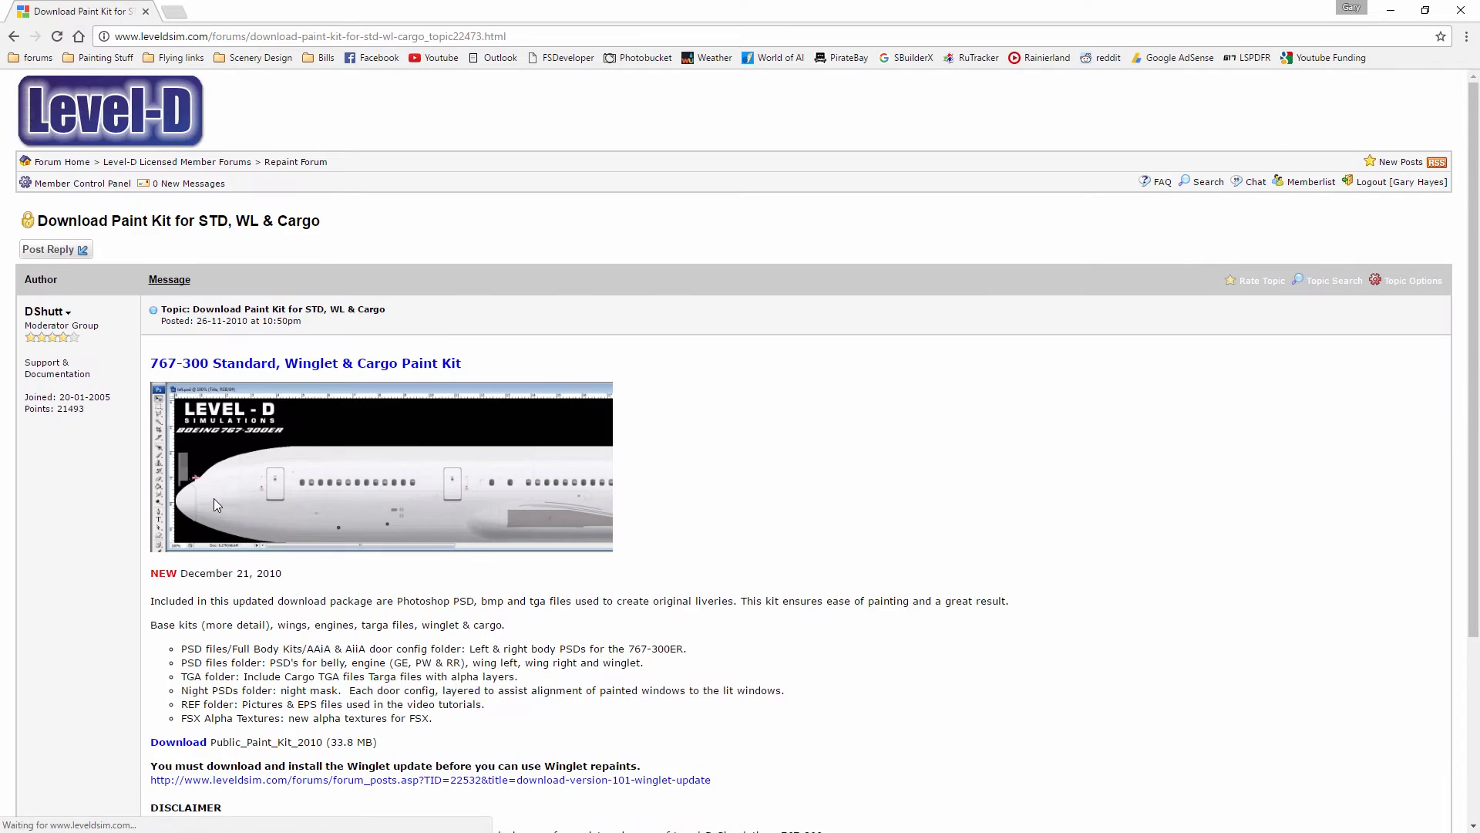
{"action": "scroll", "coordinate": [193, 591], "scroll_direction": "down", "scroll_amount": 2}
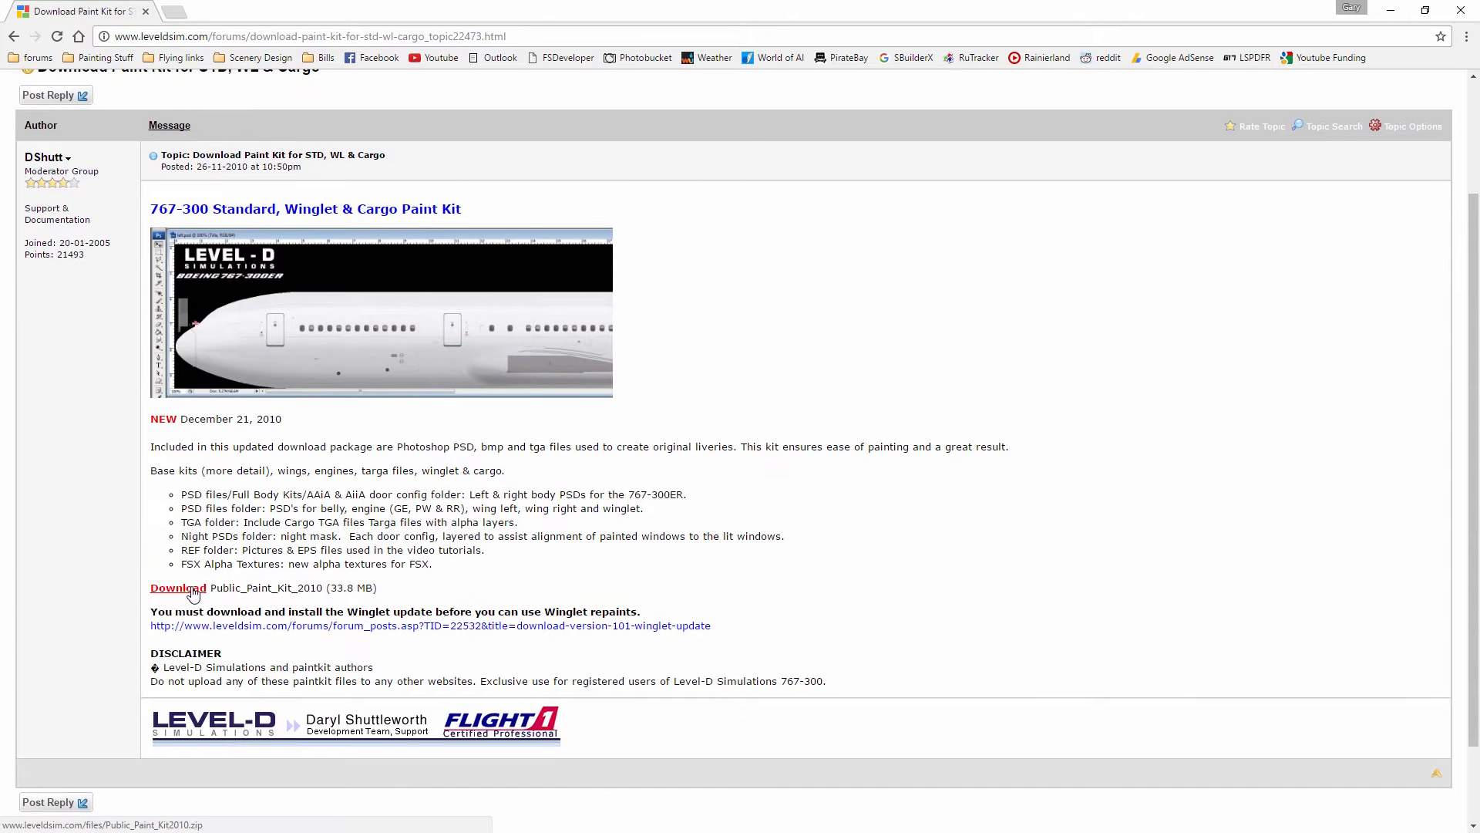
{"action": "scroll", "coordinate": [762, 594], "scroll_direction": "up", "scroll_amount": 2}
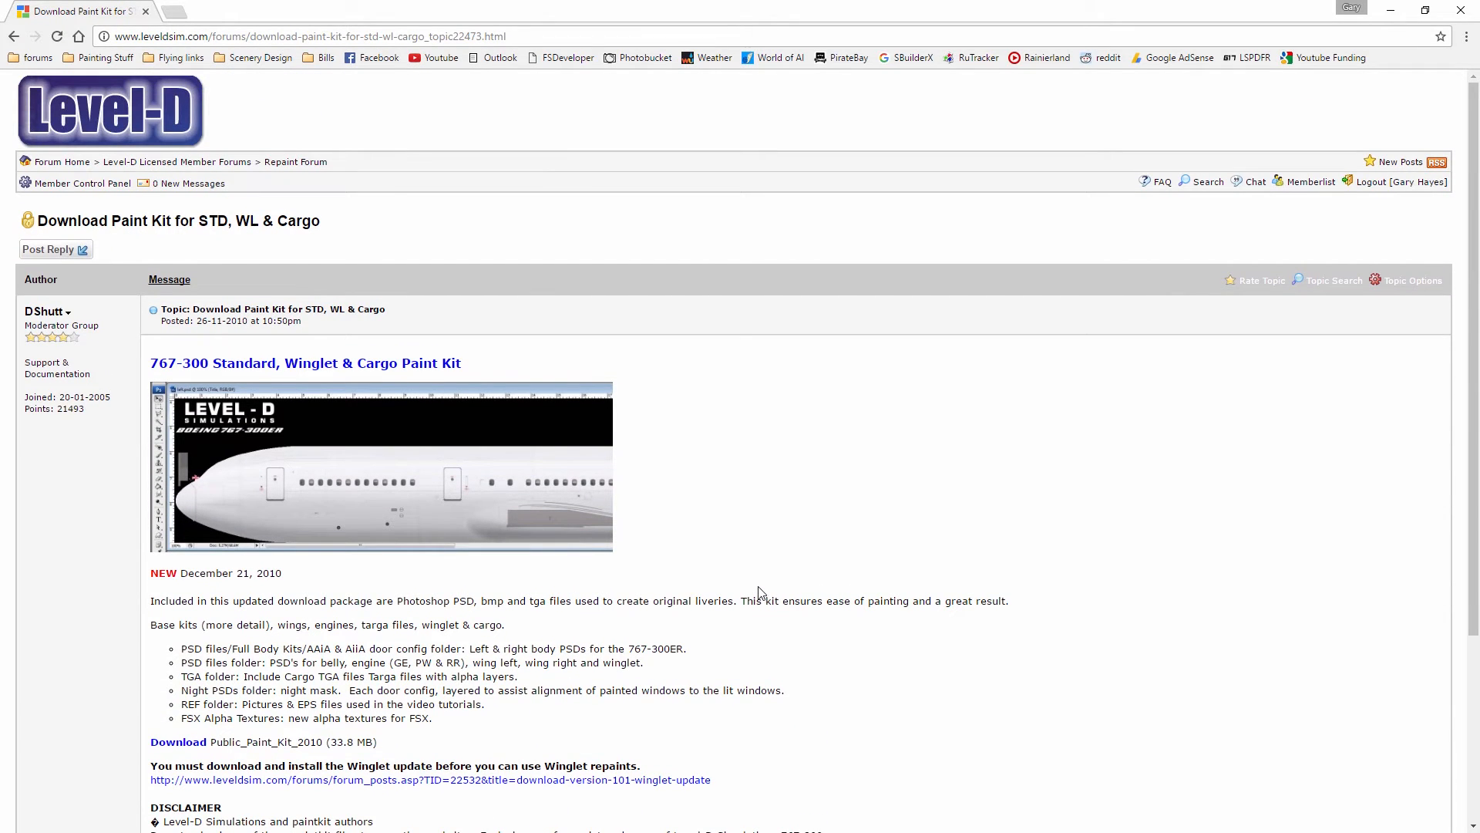
Return to the Repaint Forum and look through the Paint Kit Video Tutorials topic
{"action": "key", "text": "alt+Left"}
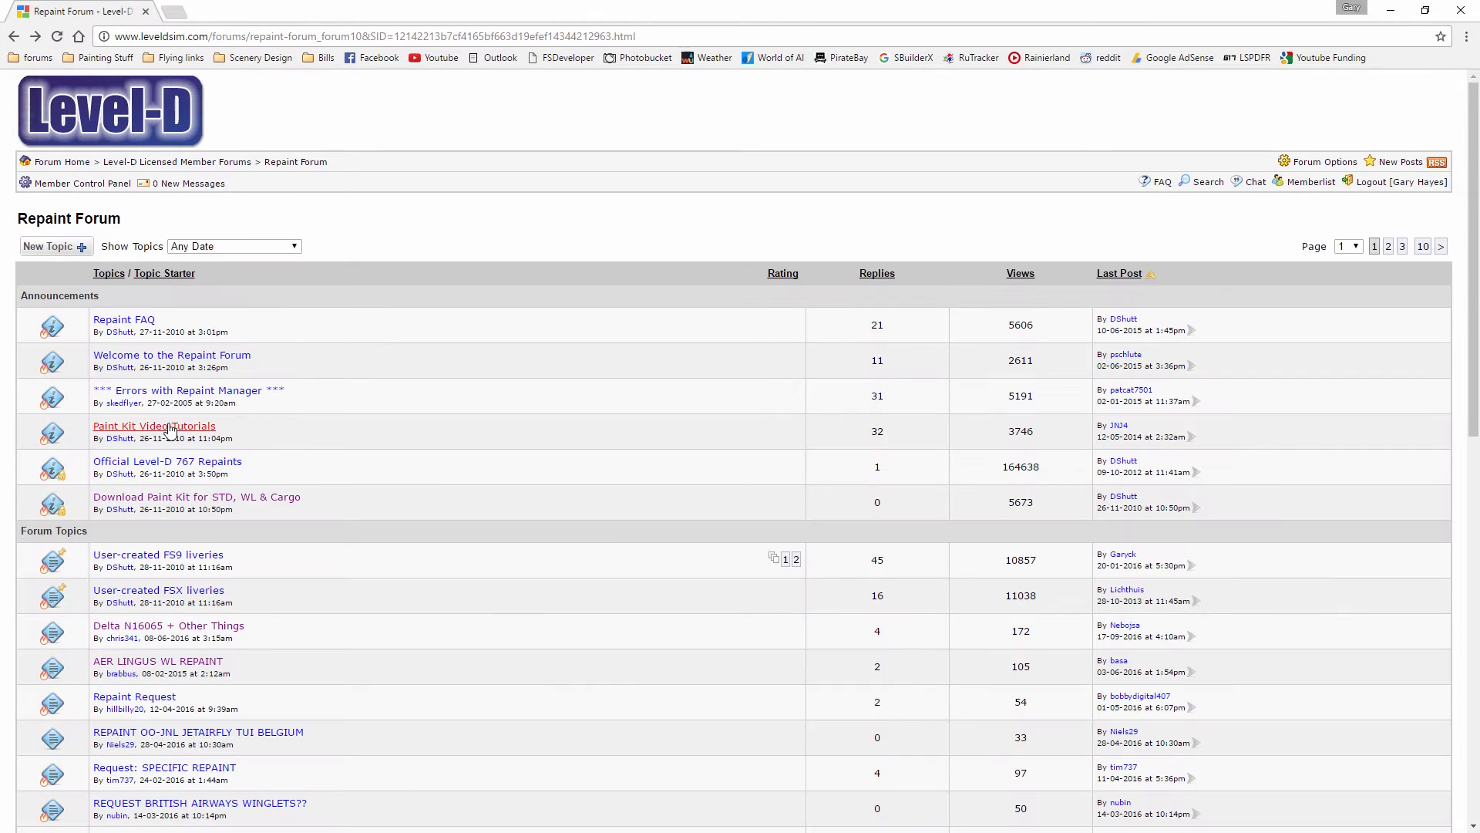
{"action": "key", "text": "alt+Right"}
{"action": "scroll", "coordinate": [545, 496], "scroll_direction": "down", "scroll_amount": 4}
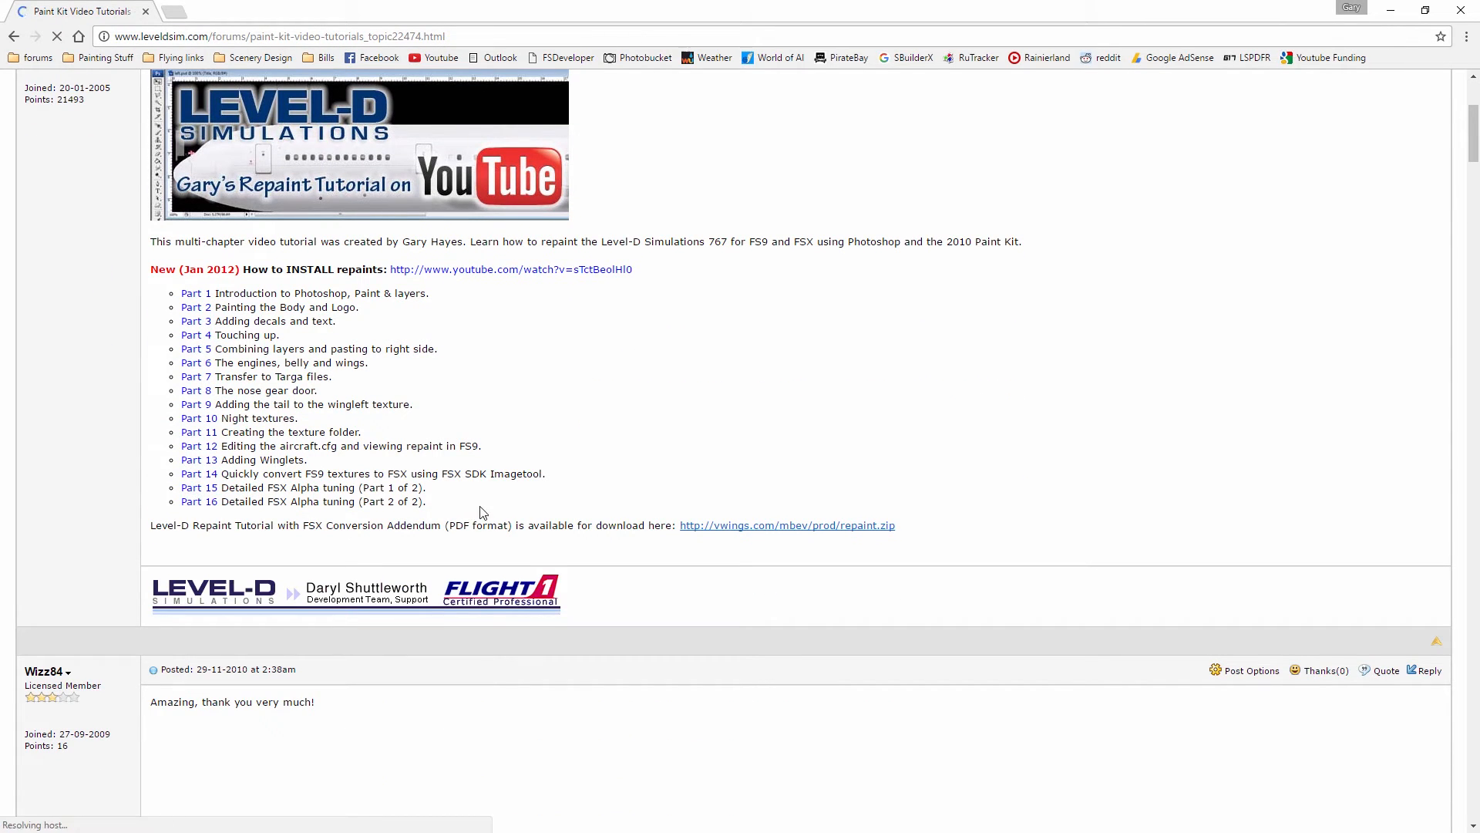
{"action": "scroll", "coordinate": [545, 531], "scroll_direction": "up", "scroll_amount": 2}
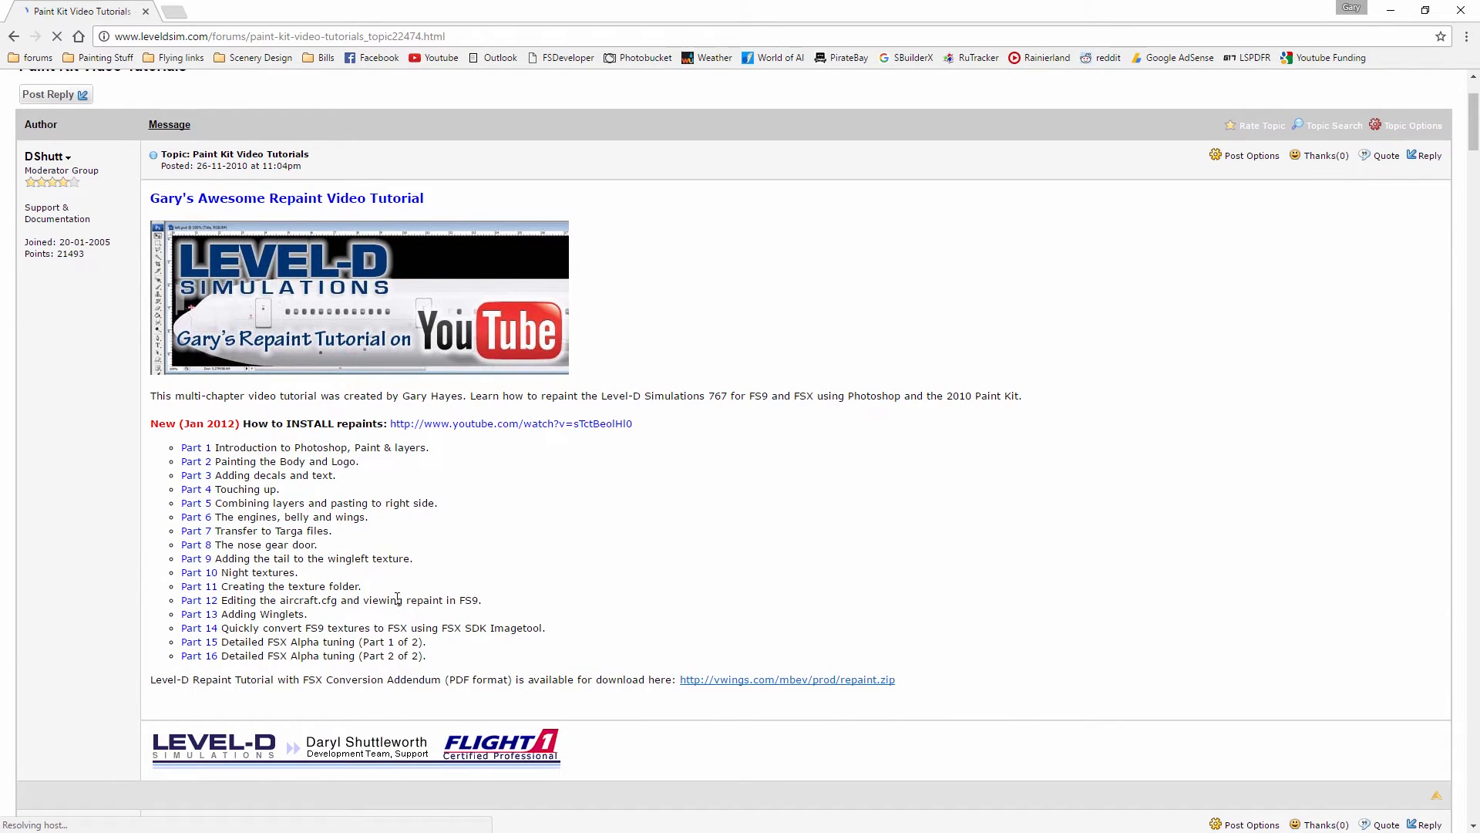
Close the browser and open the Public_Paint_Kit2010 folder on the desktop
{"action": "left_click", "coordinate": [1461, 10]}
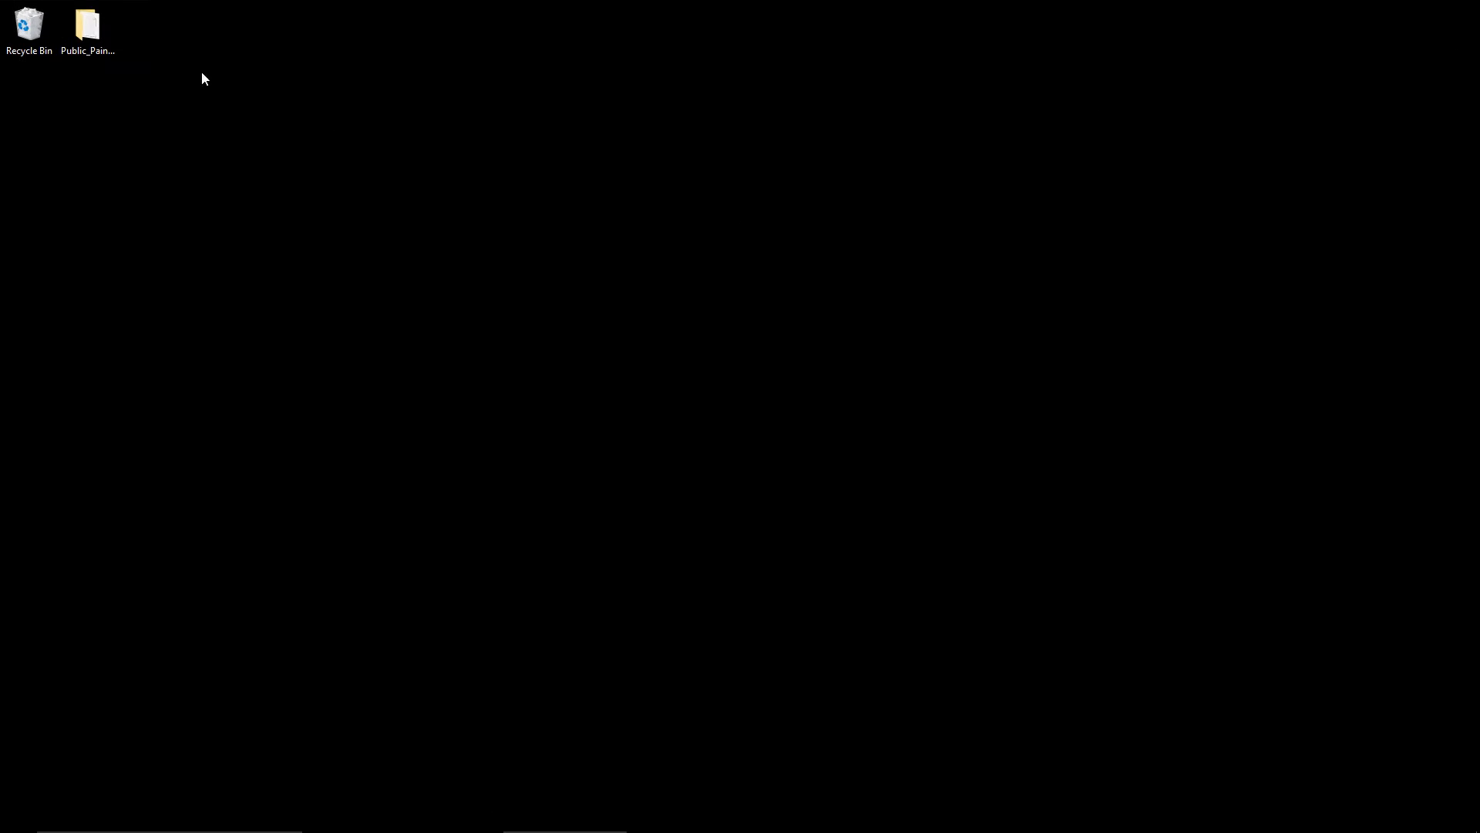
{"action": "double_click", "coordinate": [87, 31]}
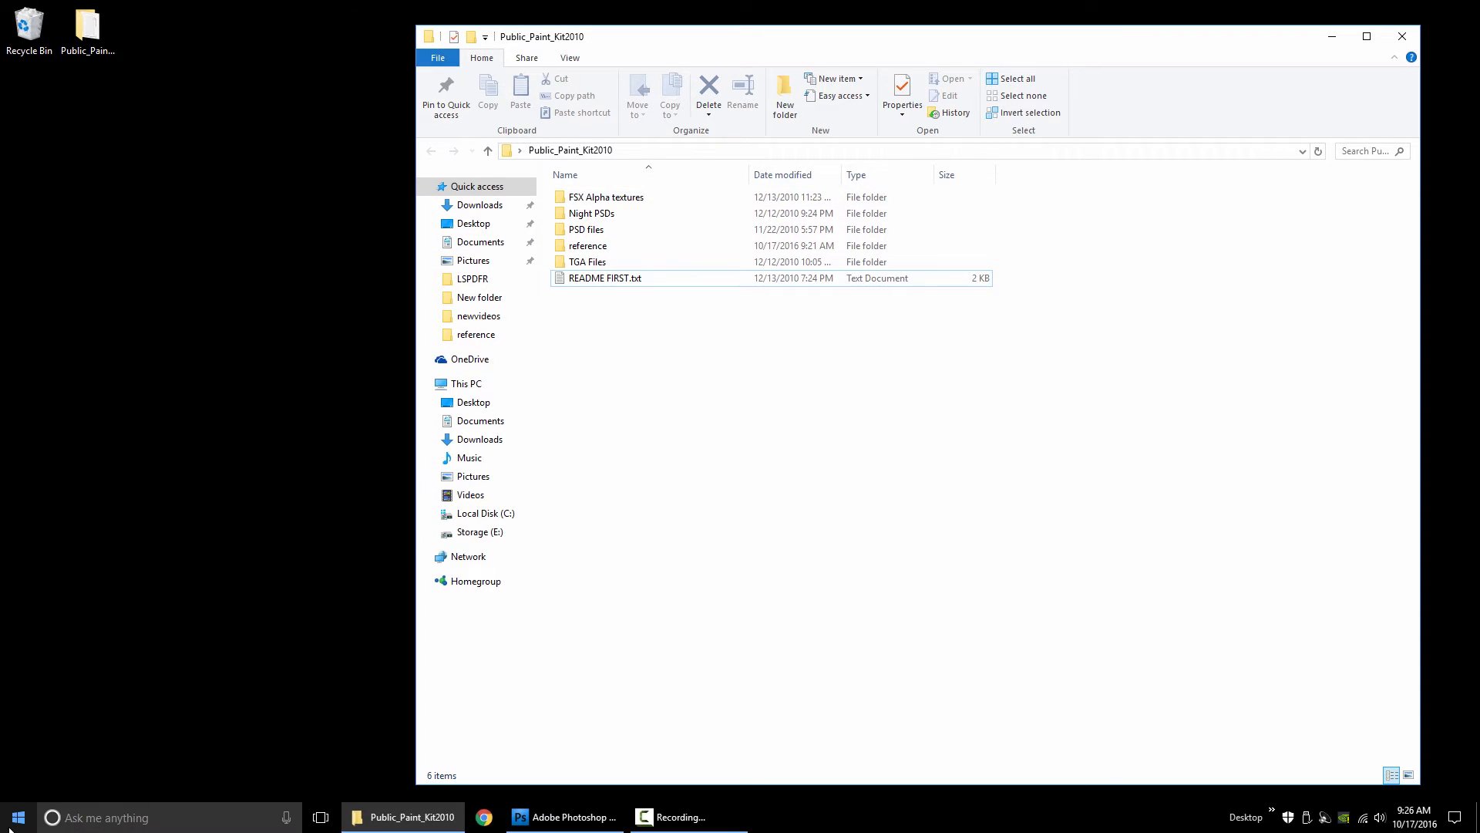
Look at the FSX Aircraft folder on Local Disk (C:) in a second File Explorer window, and close that window
{"action": "left_click", "coordinate": [17, 819]}
{"action": "left_click", "coordinate": [23, 755]}
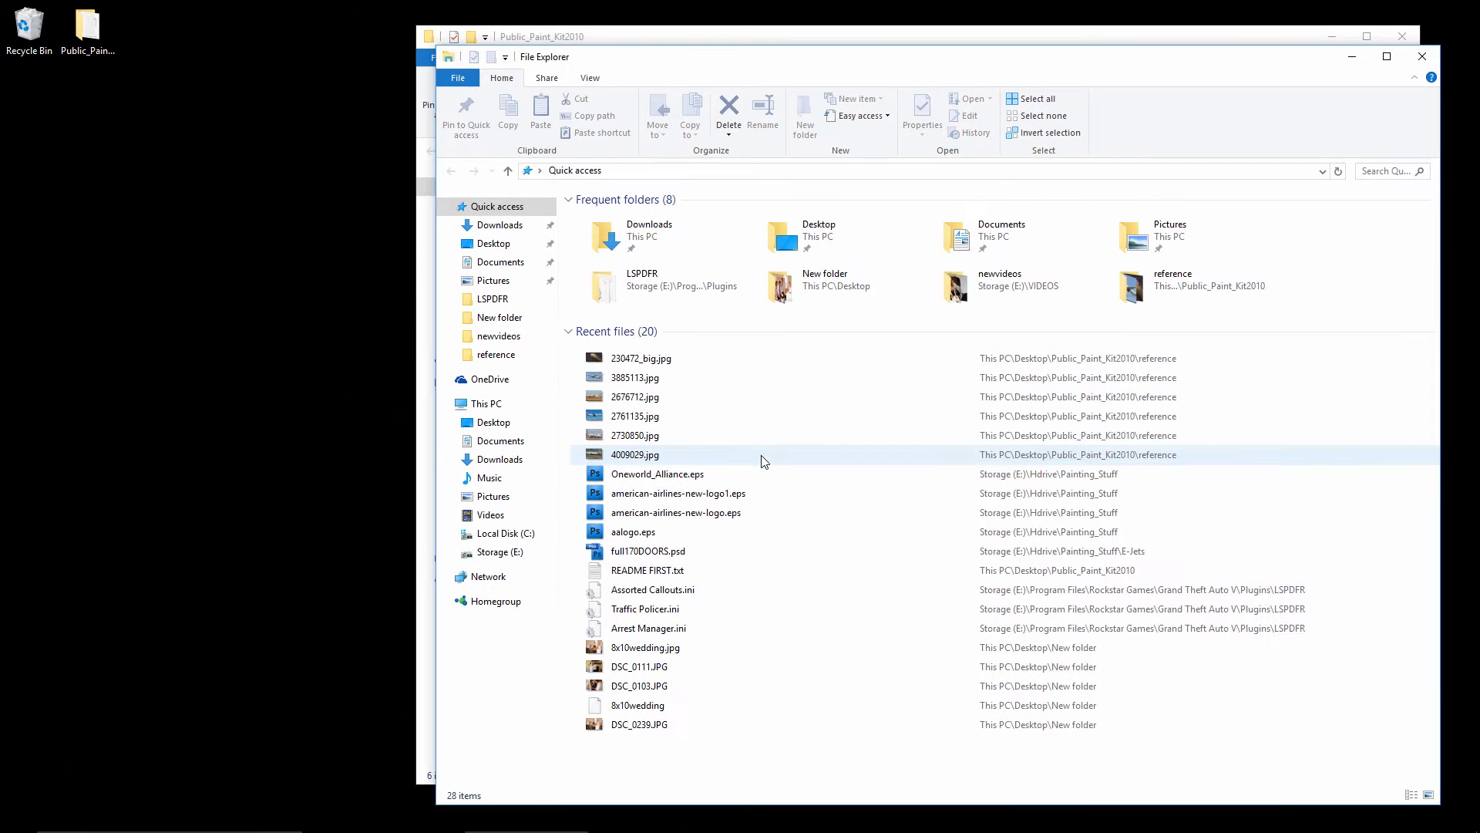
{"action": "left_click", "coordinate": [496, 535]}
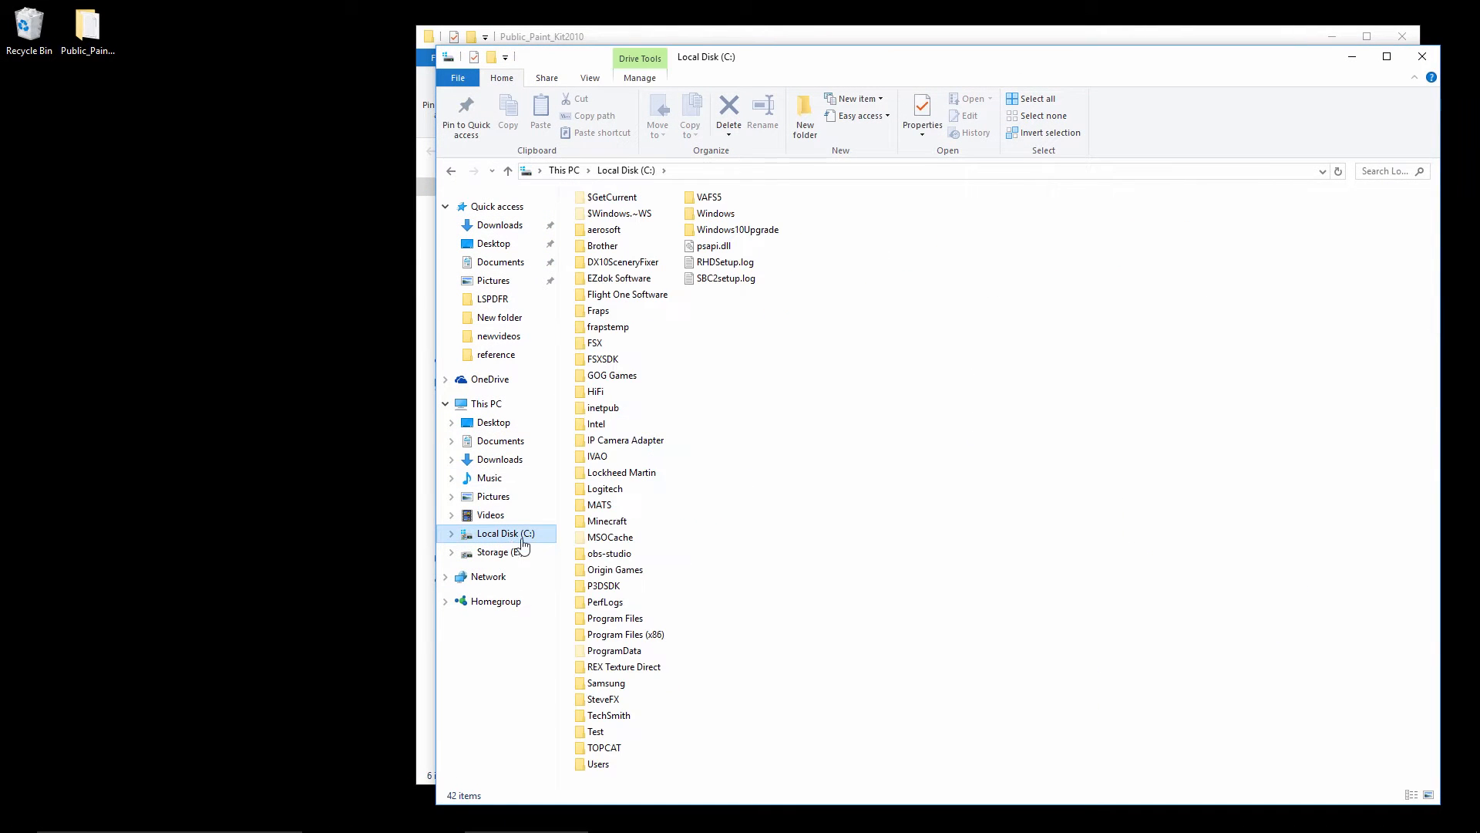
{"action": "double_click", "coordinate": [597, 347]}
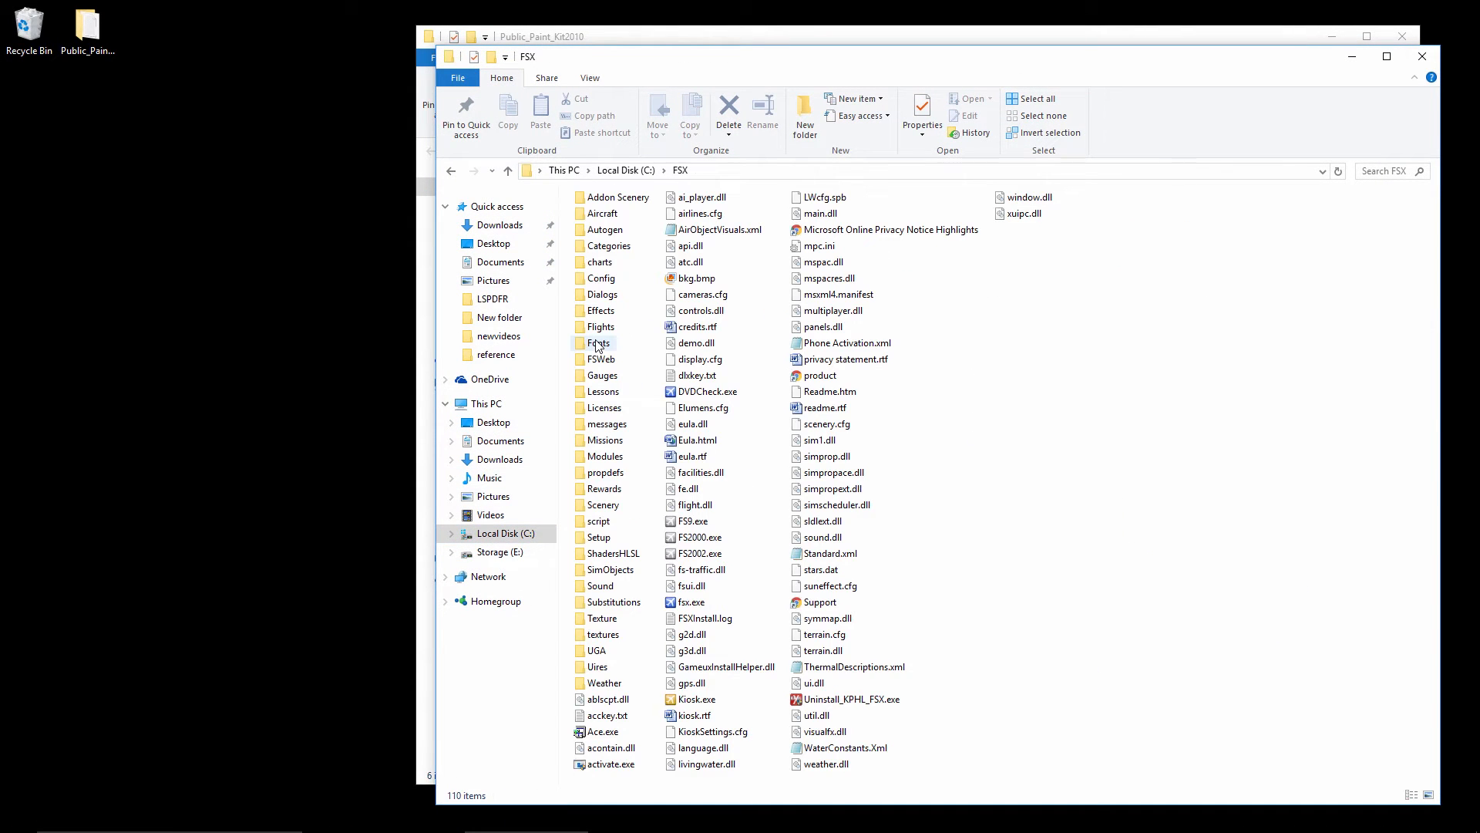
{"action": "double_click", "coordinate": [606, 214]}
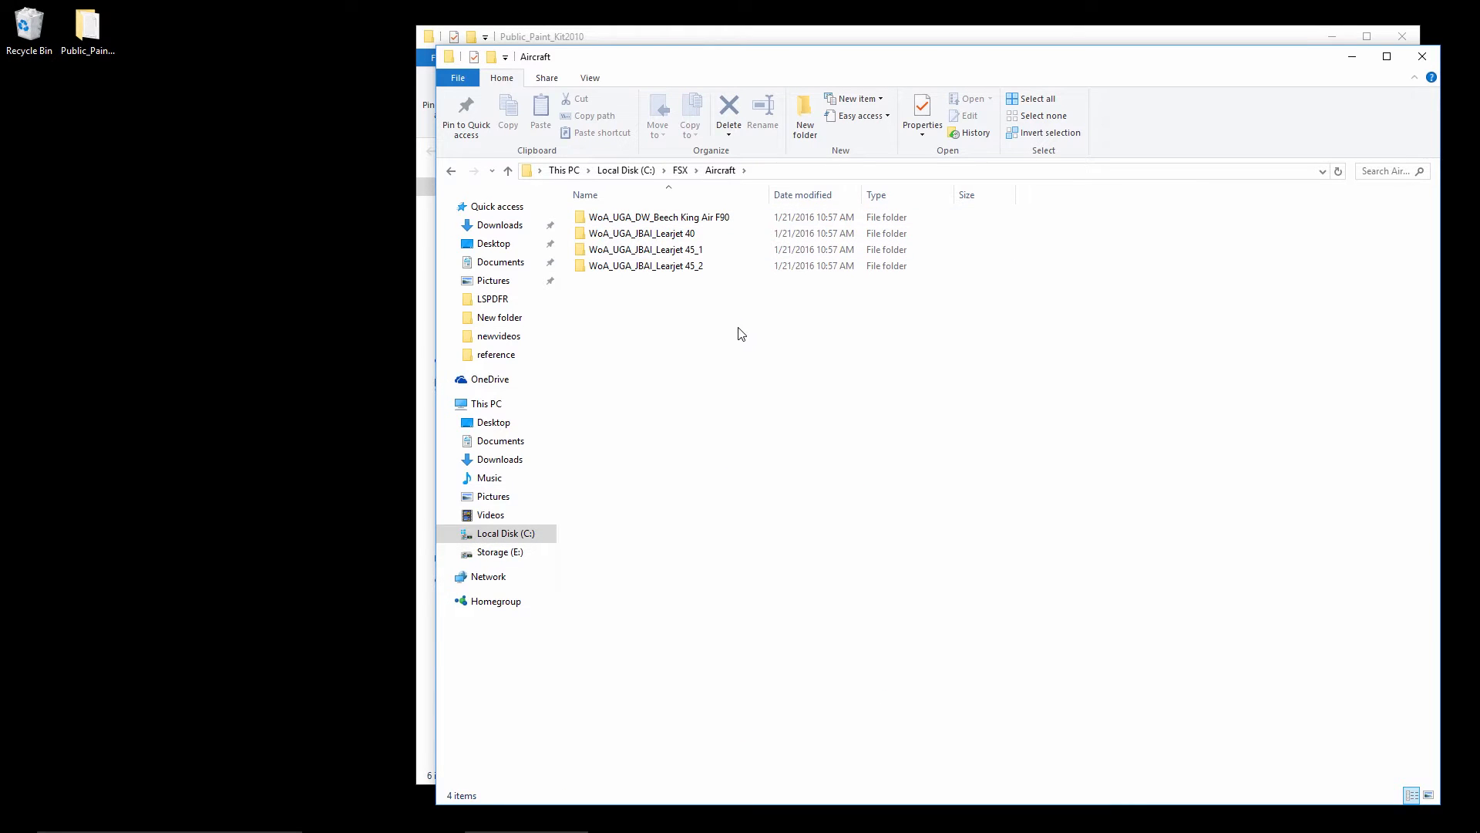
{"action": "left_click", "coordinate": [1423, 56]}
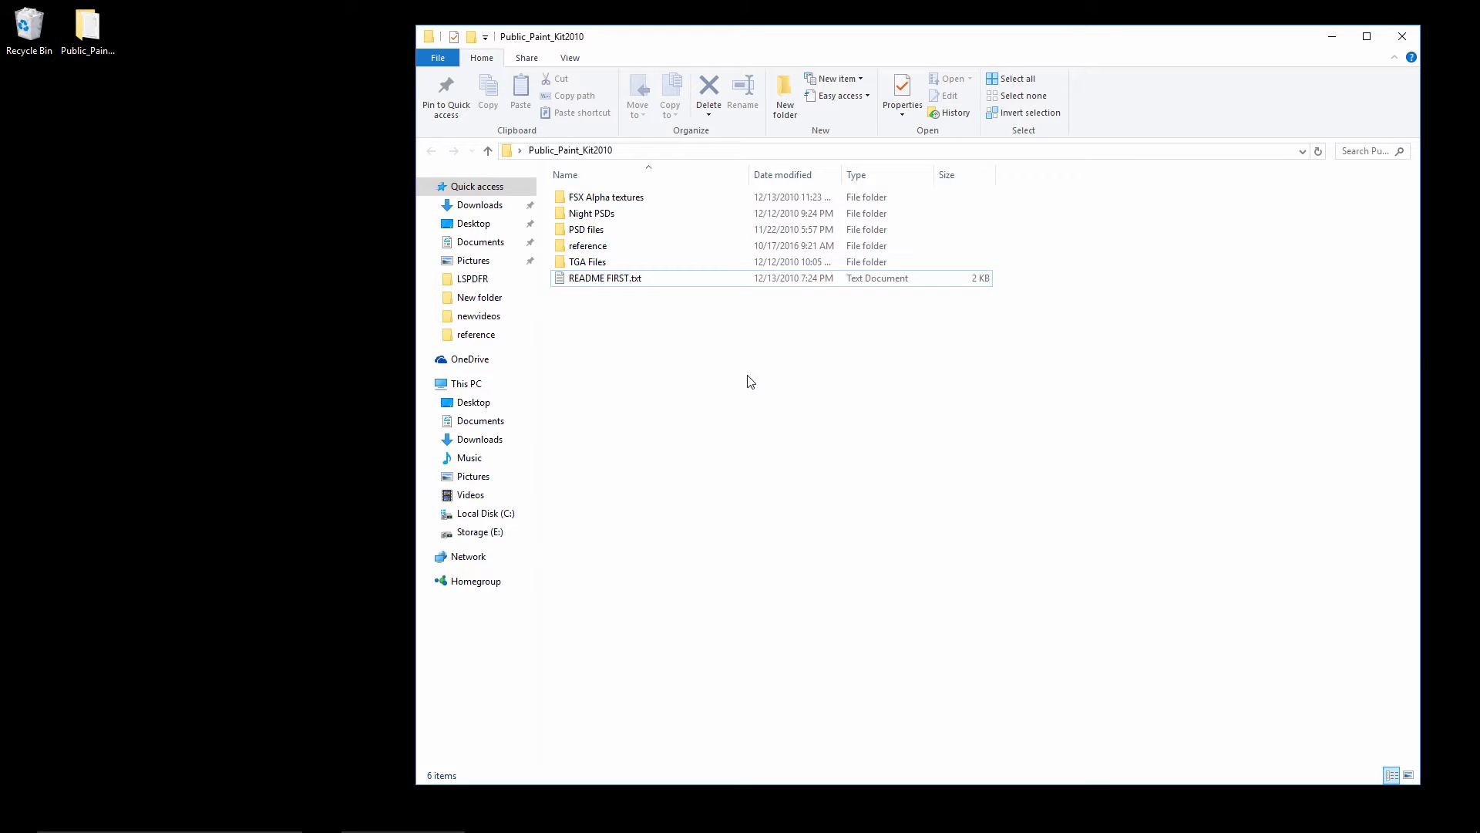
Look through the PSD files folder and its Full Body Kits subfolder, and return to Public_Paint_Kit2010
{"action": "double_click", "coordinate": [586, 230]}
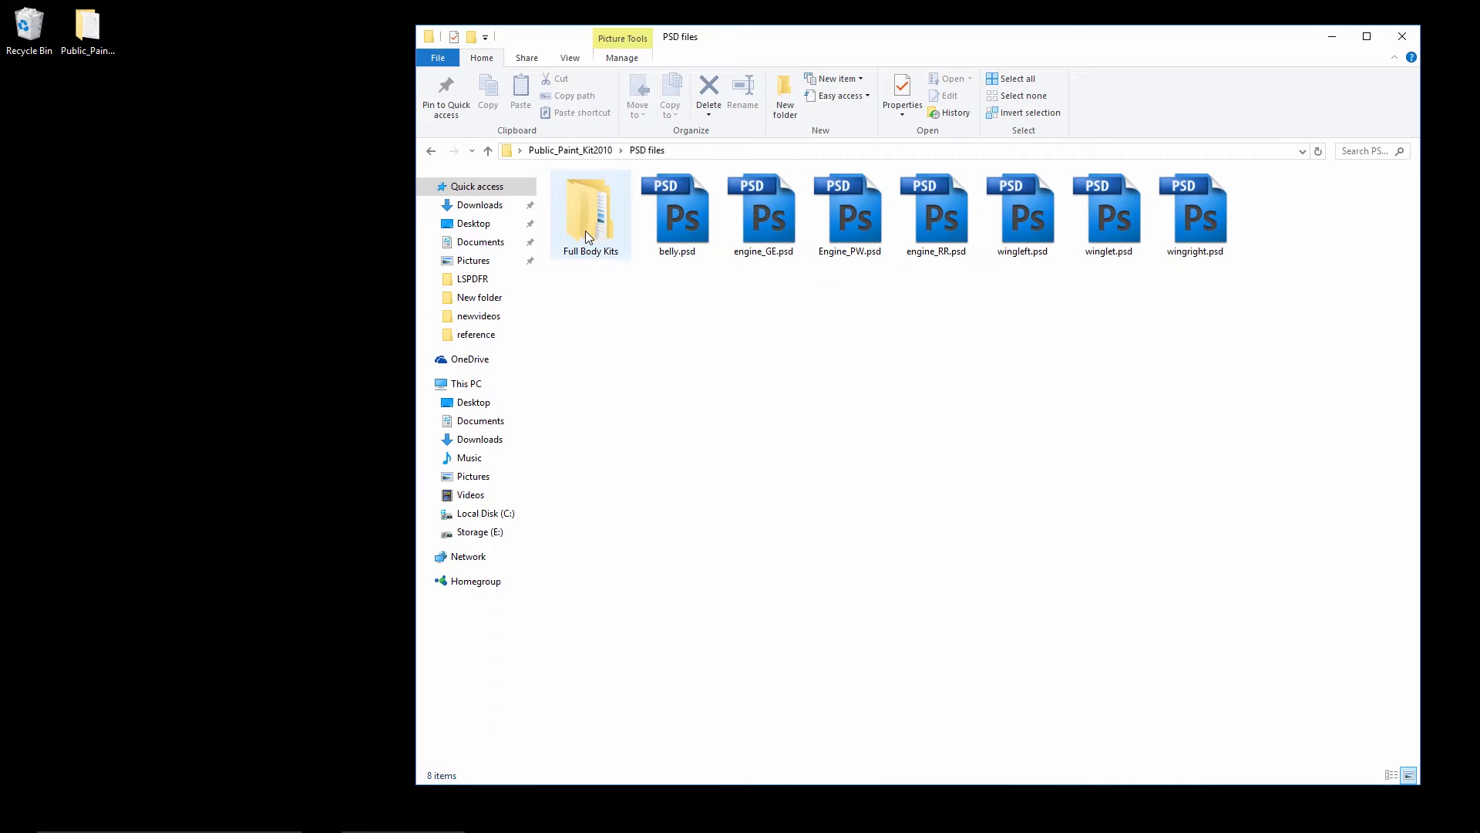
{"action": "double_click", "coordinate": [570, 252]}
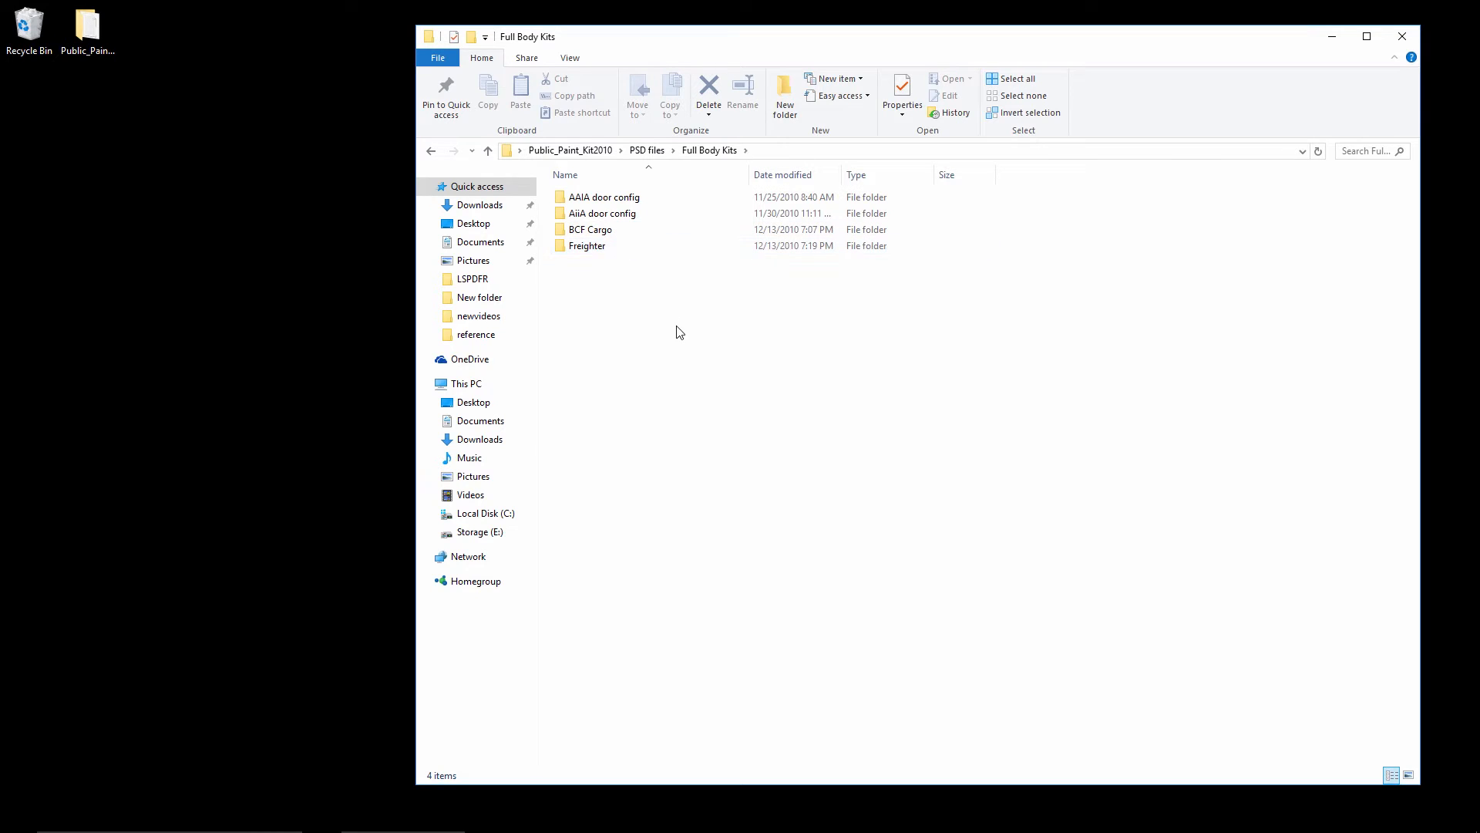
{"action": "key", "text": "BackSpace"}
{"action": "key", "text": "BackSpace"}
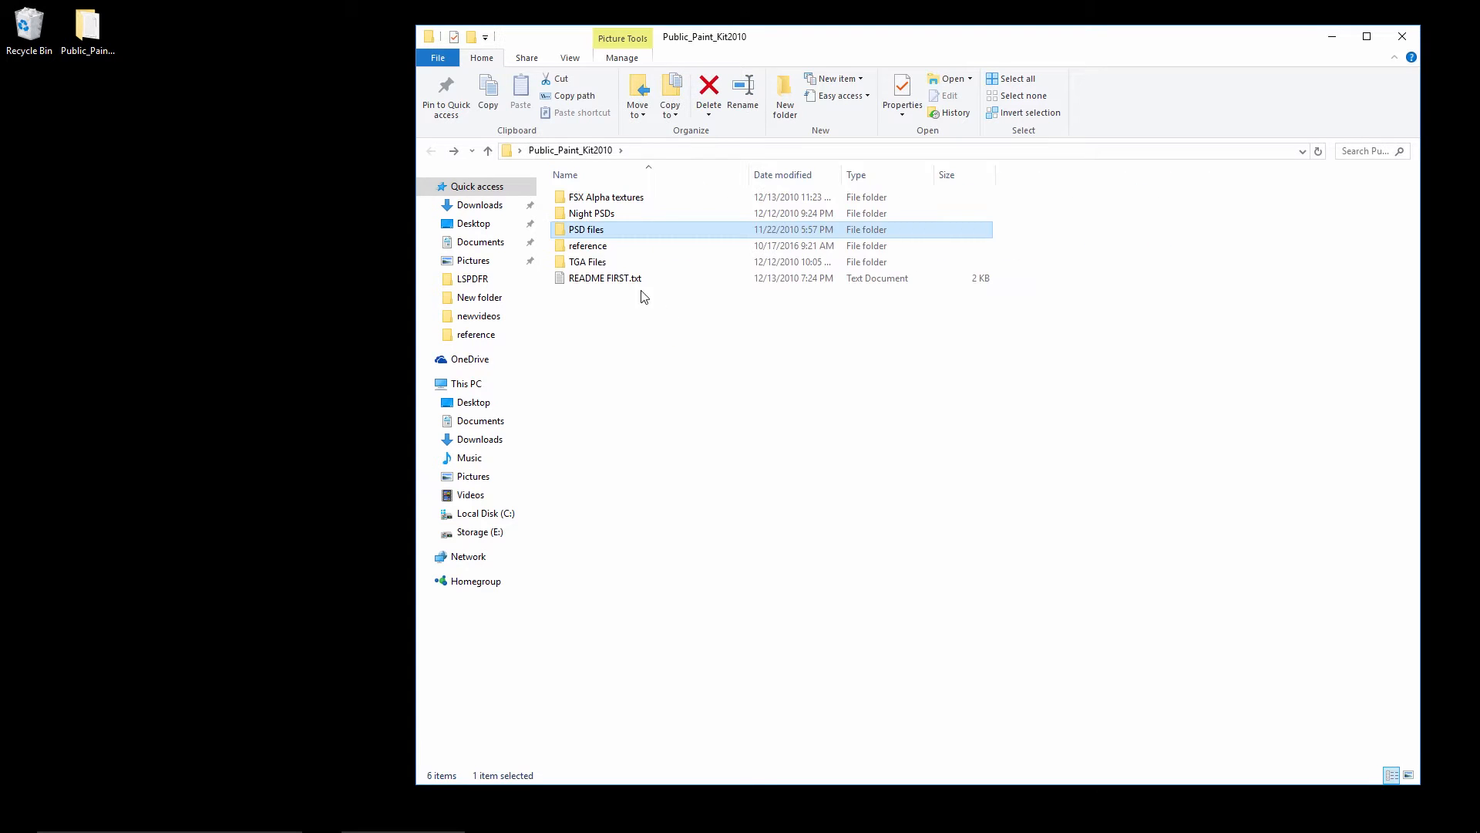
View the reference photo 4009029.jpg in the reference folder, close it and go back to Public_Paint_Kit2010
{"action": "key", "text": "Down"}
{"action": "key", "text": "Return"}
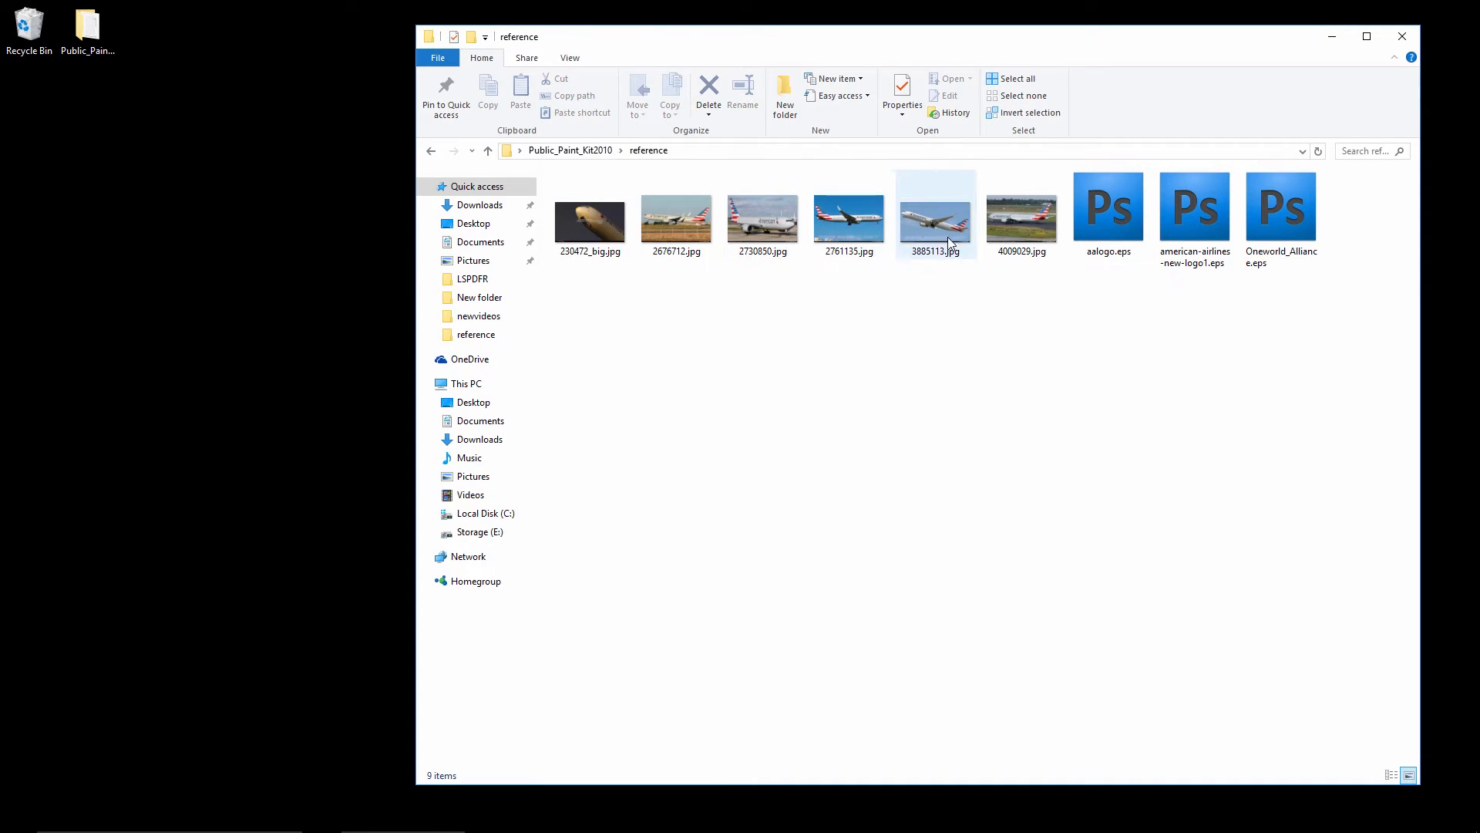
{"action": "double_click", "coordinate": [1021, 222]}
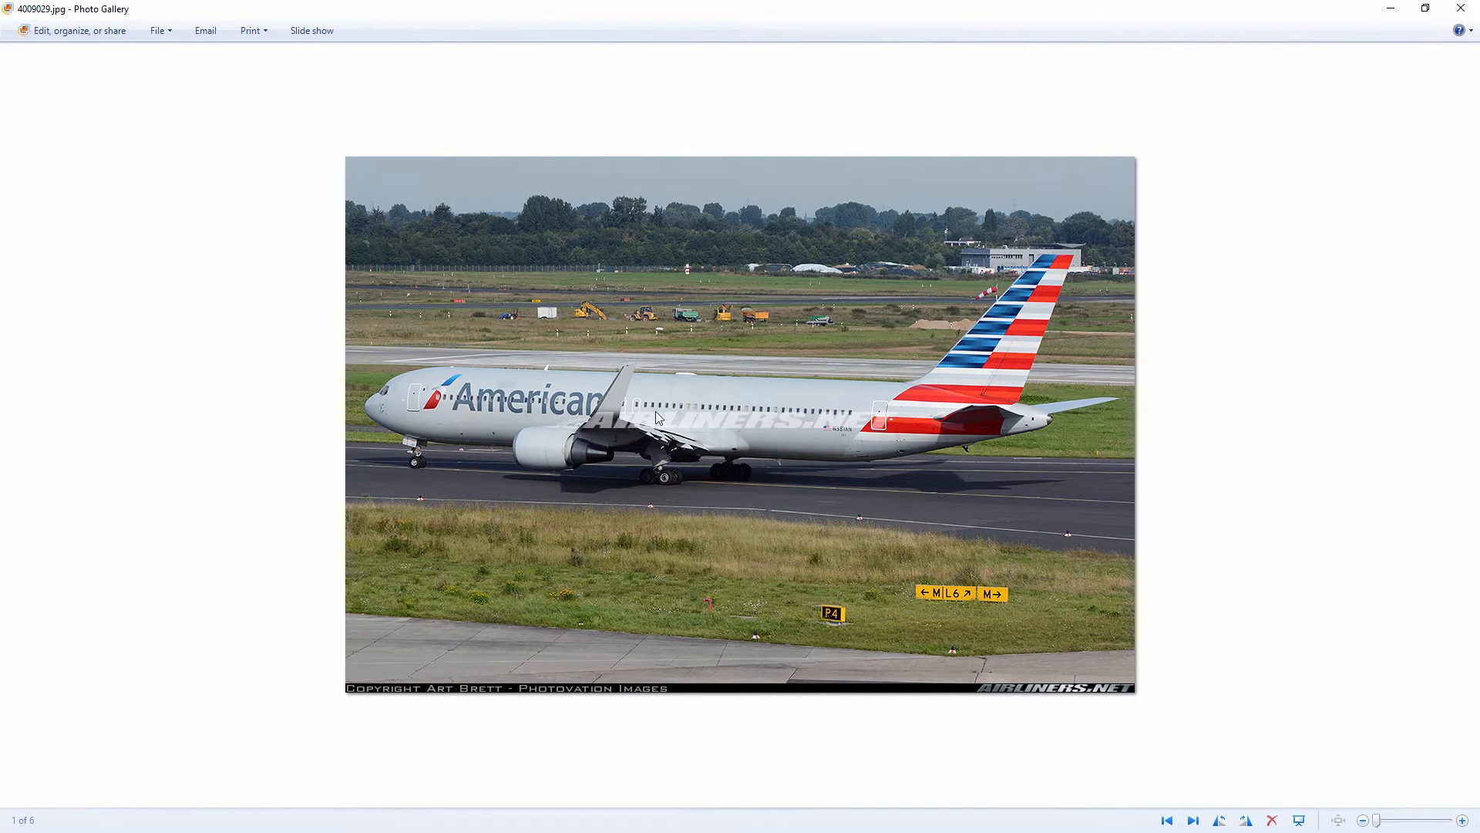
{"action": "left_click", "coordinate": [1461, 9]}
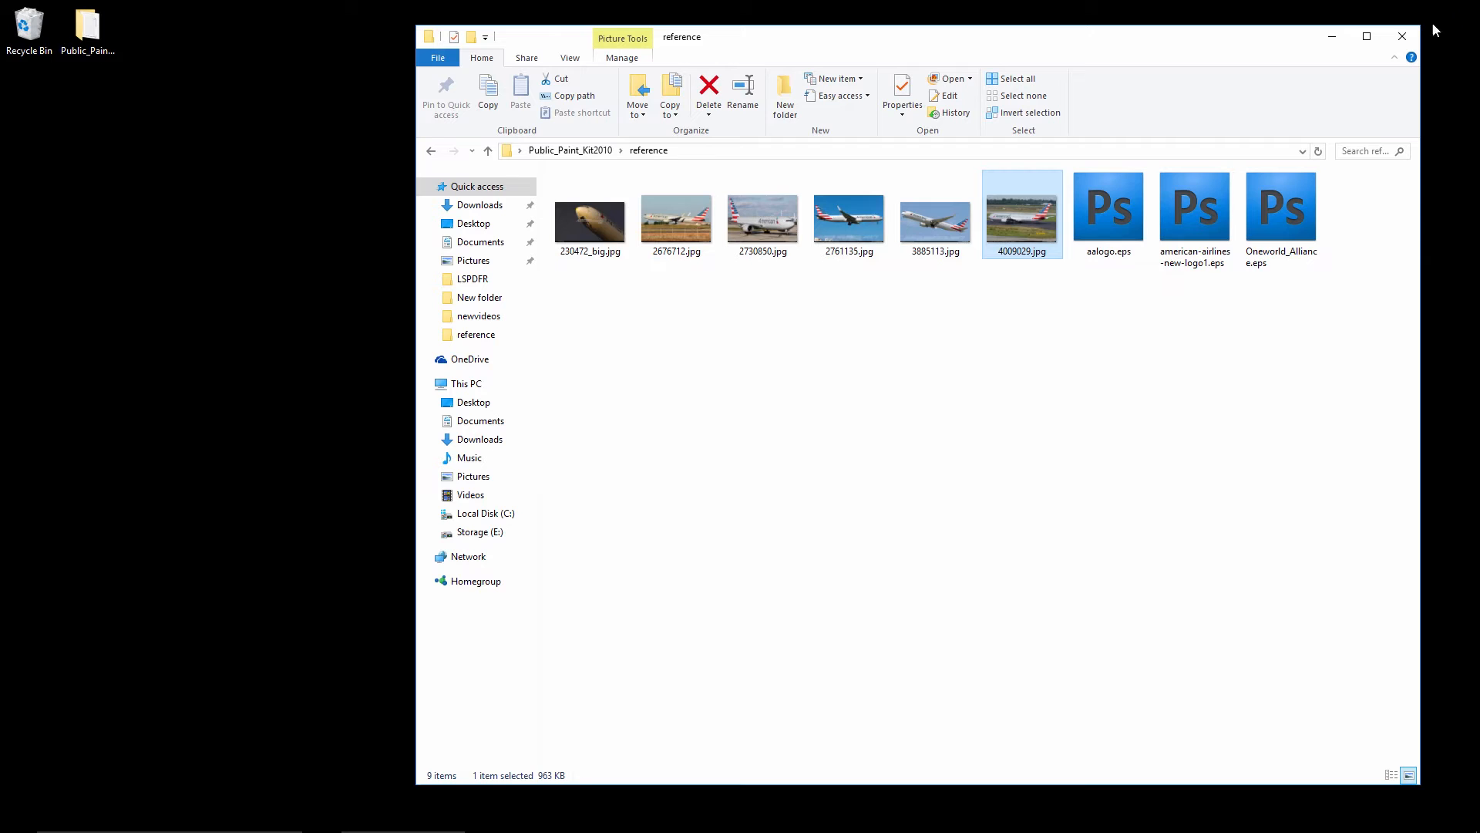
{"action": "left_click", "coordinate": [784, 424]}
{"action": "key", "text": "alt+Left"}
Open left.psd from the AiiA door config folder under PSD files > Full Body Kits in Photoshop and activate the Move tool
{"action": "left_click", "coordinate": [779, 414]}
{"action": "double_click", "coordinate": [590, 228]}
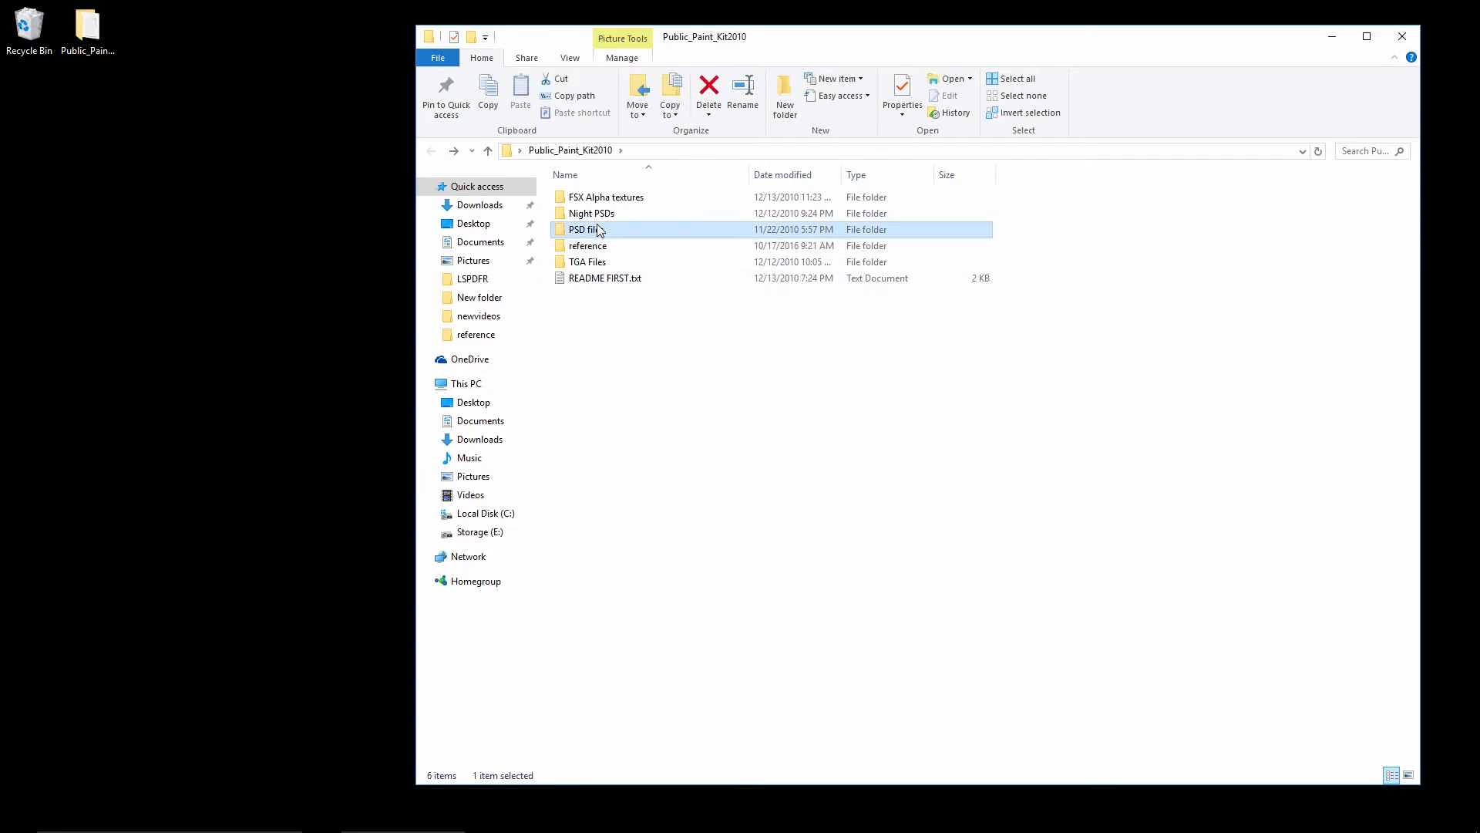
{"action": "double_click", "coordinate": [599, 232]}
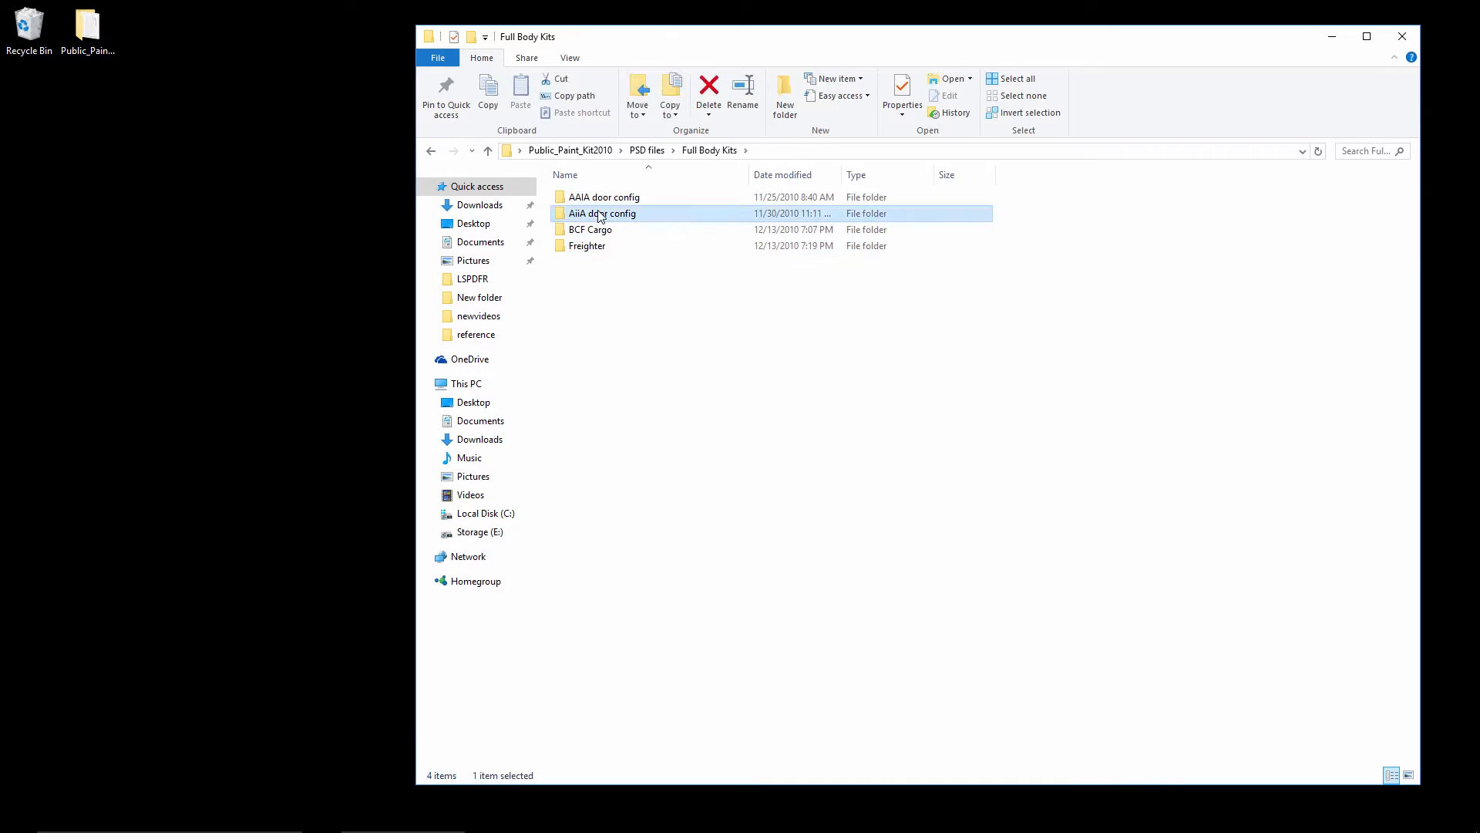
{"action": "double_click", "coordinate": [592, 213]}
{"action": "double_click", "coordinate": [590, 220]}
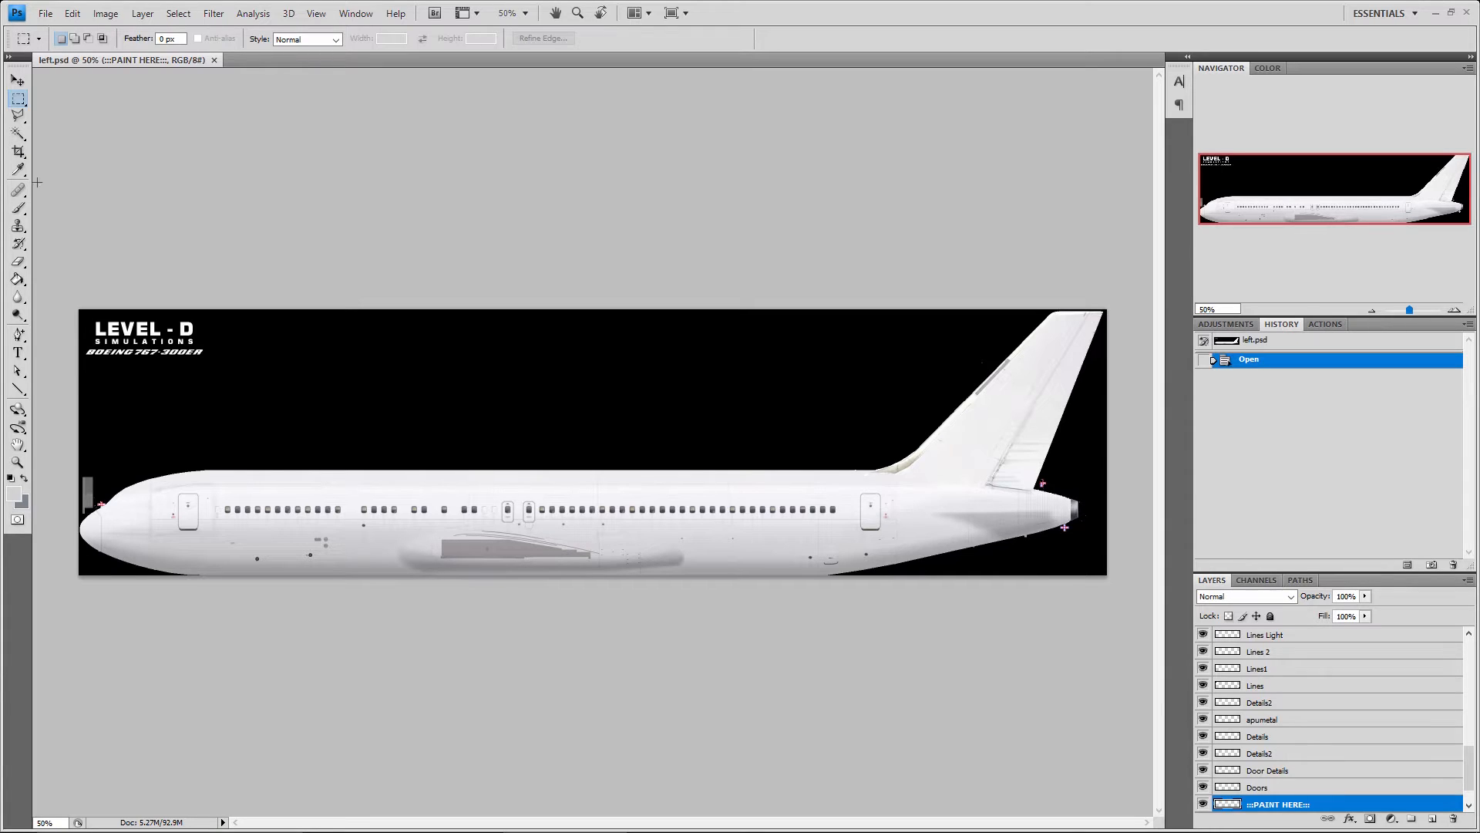
{"action": "left_click", "coordinate": [18, 80]}
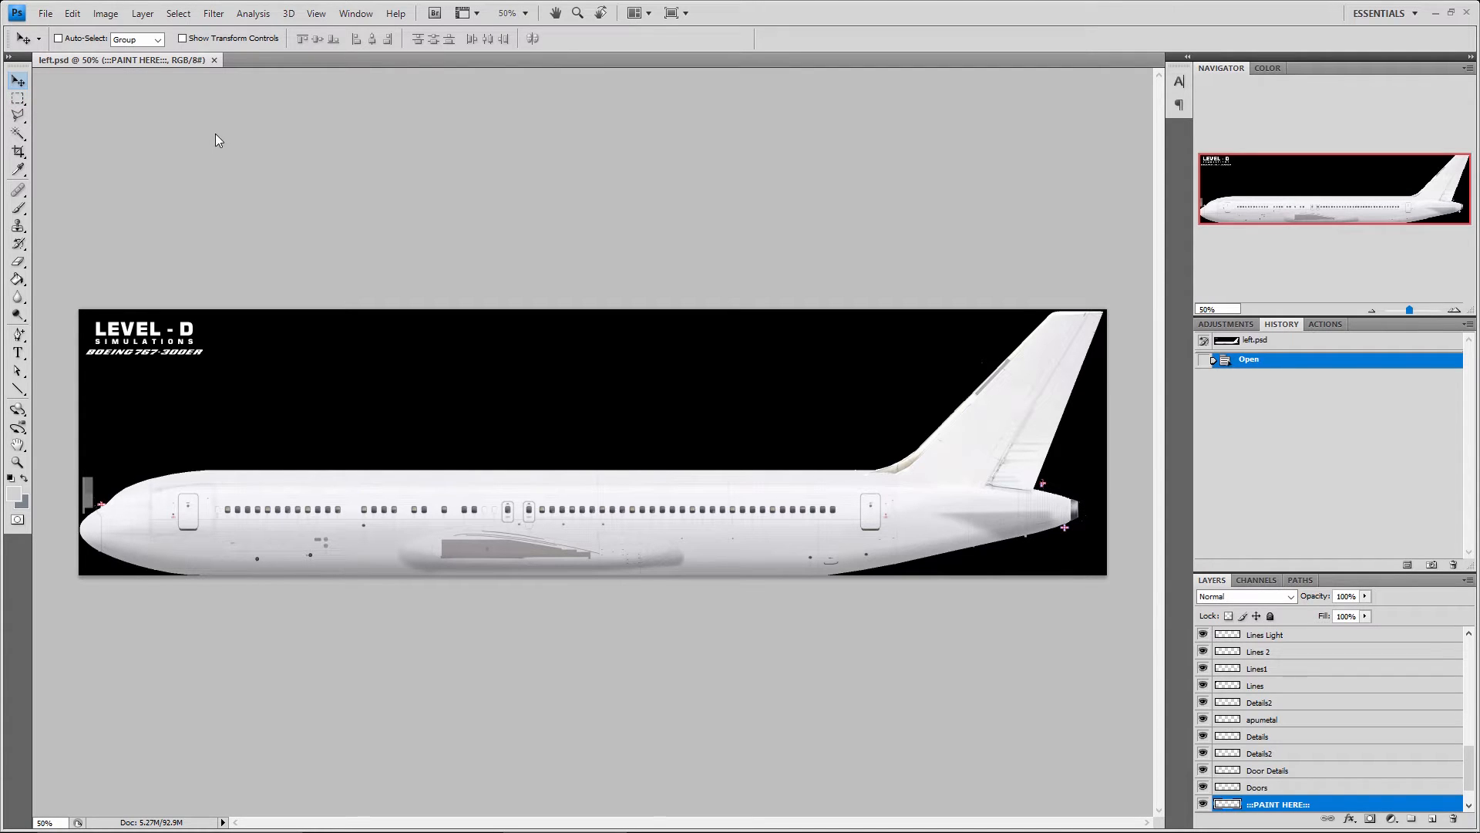
Look at the Color and Adjustments views, leaving the Navigator and History views shown
{"action": "left_click", "coordinate": [1258, 68]}
{"action": "left_click", "coordinate": [1233, 67]}
{"action": "left_click", "coordinate": [1245, 324]}
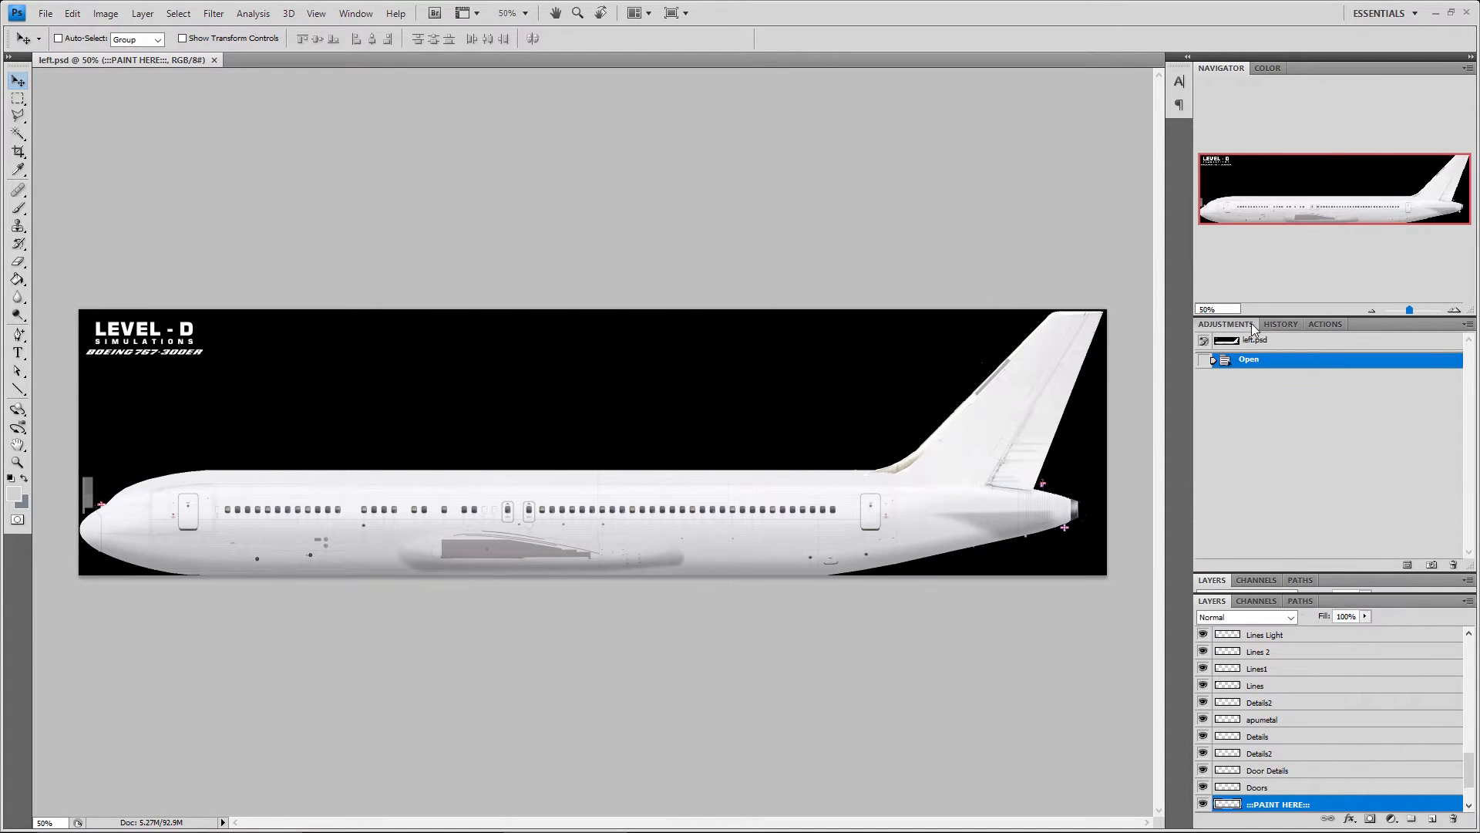
{"action": "left_click", "coordinate": [1279, 324]}
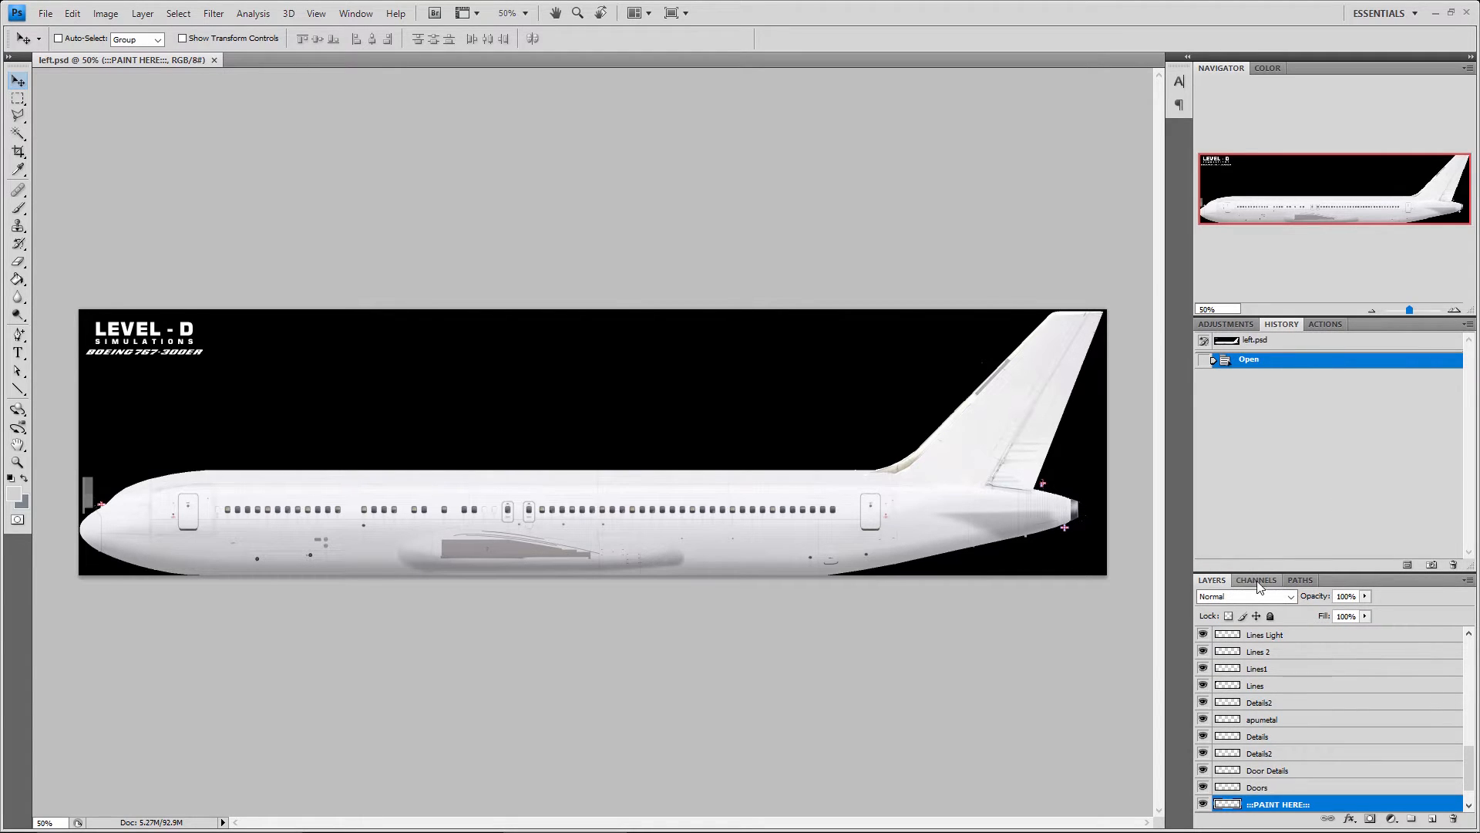
Look through the Character and Paragraph text settings, including the list of fonts, and collapse them again
{"action": "left_click", "coordinate": [1186, 57]}
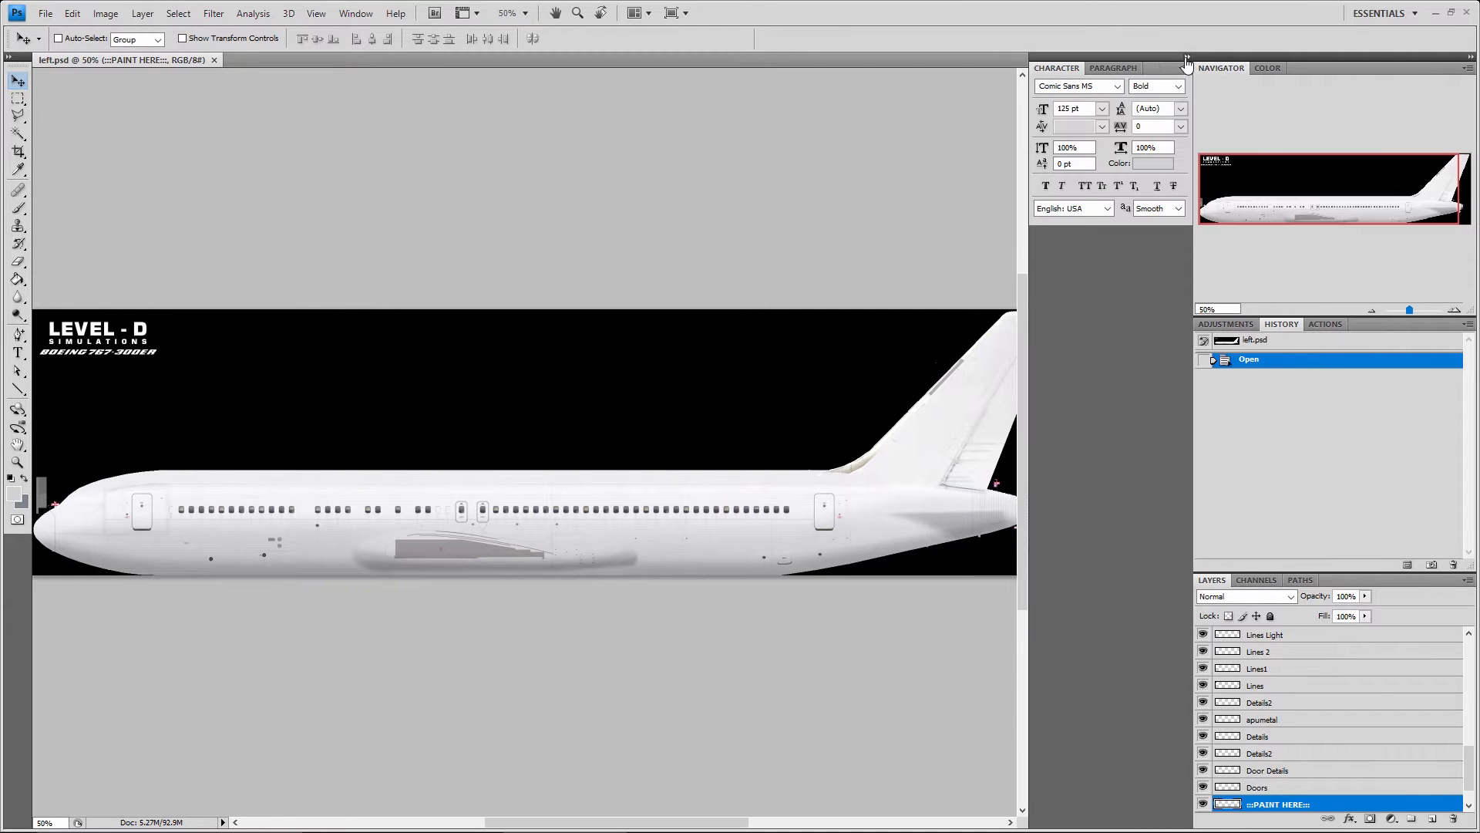
{"action": "left_click", "coordinate": [1188, 57]}
{"action": "left_click", "coordinate": [1179, 82]}
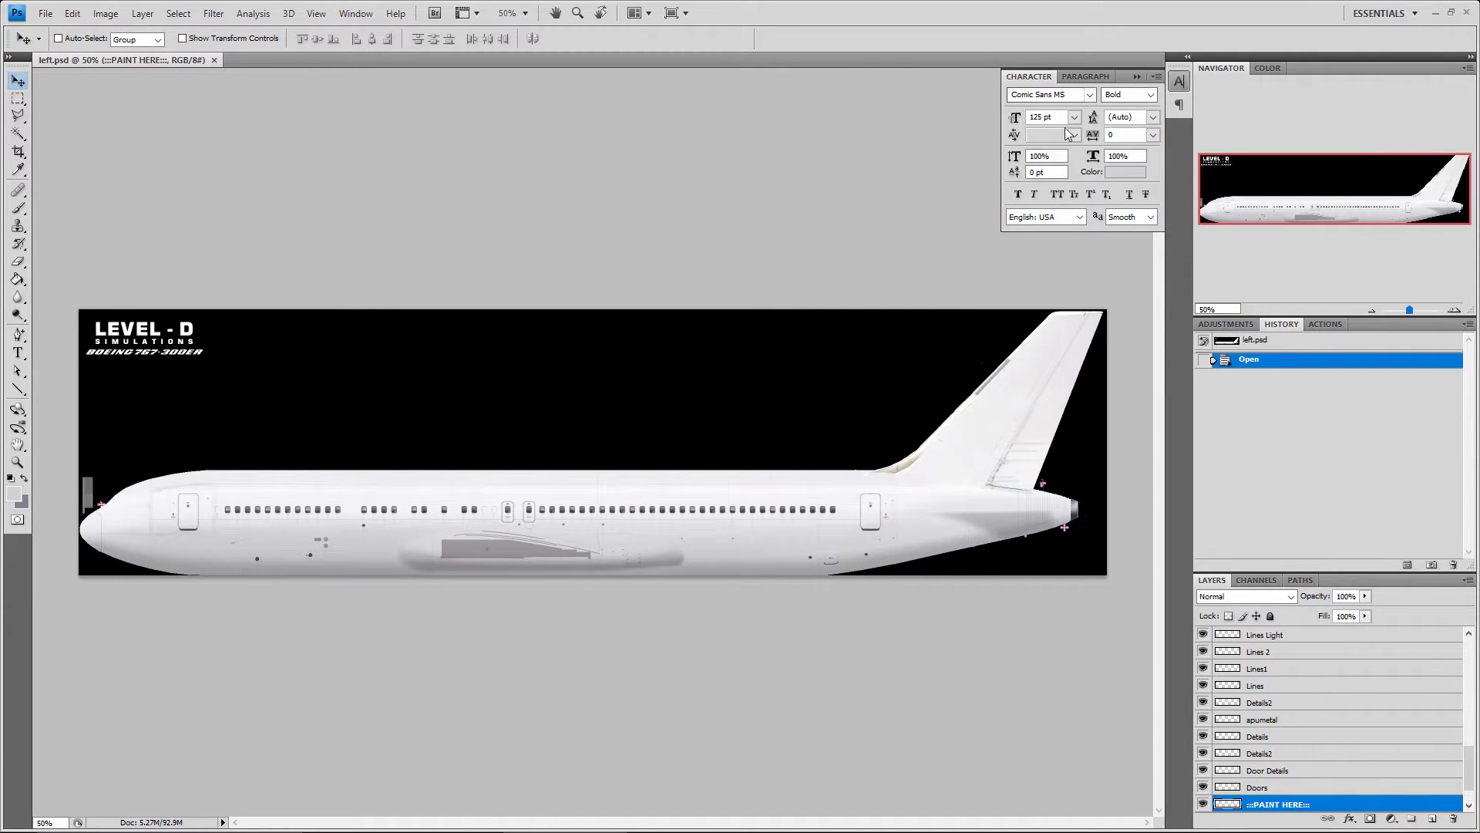
{"action": "left_click", "coordinate": [1085, 77]}
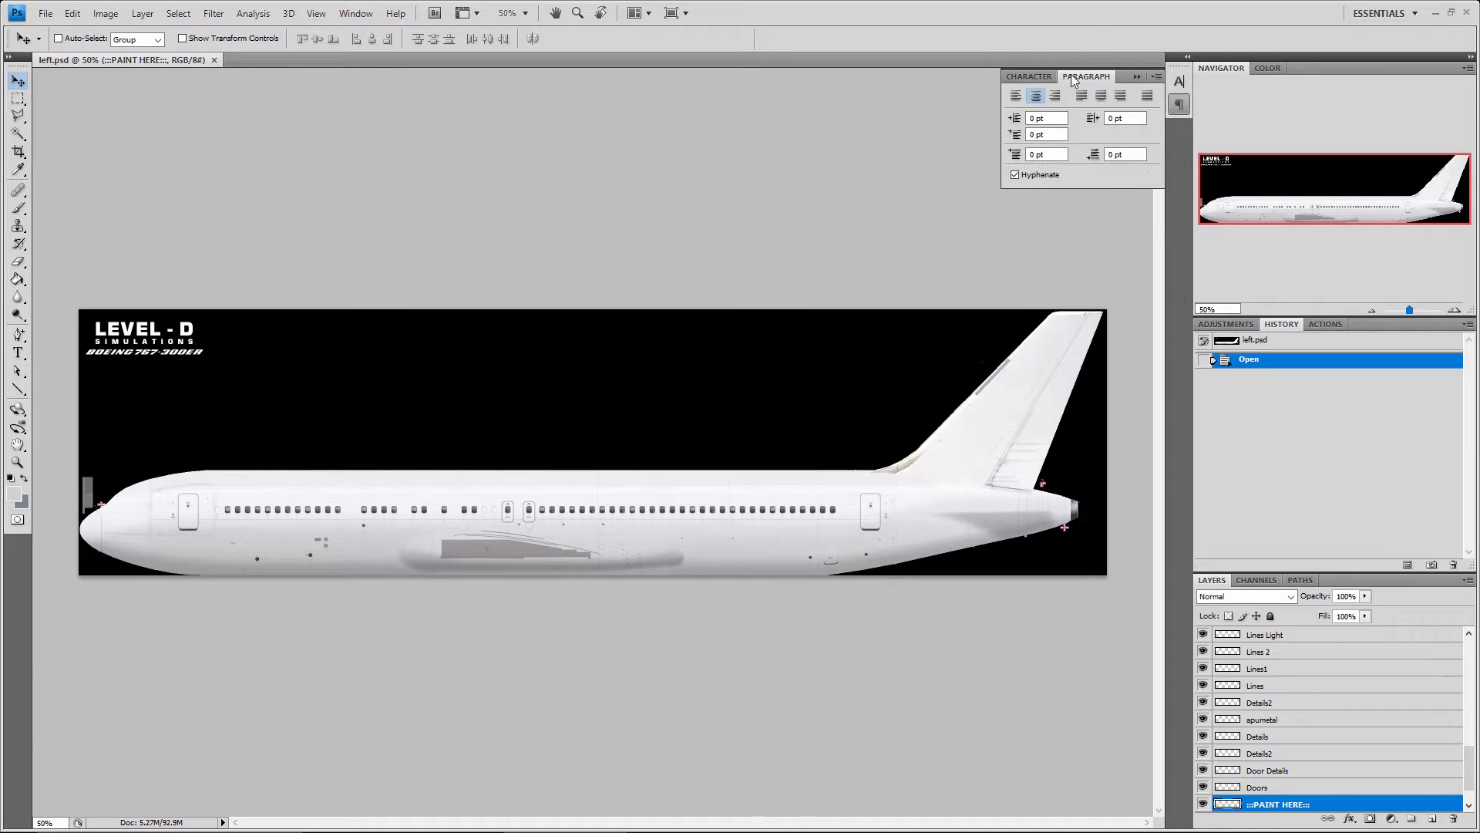
{"action": "left_click", "coordinate": [1029, 76]}
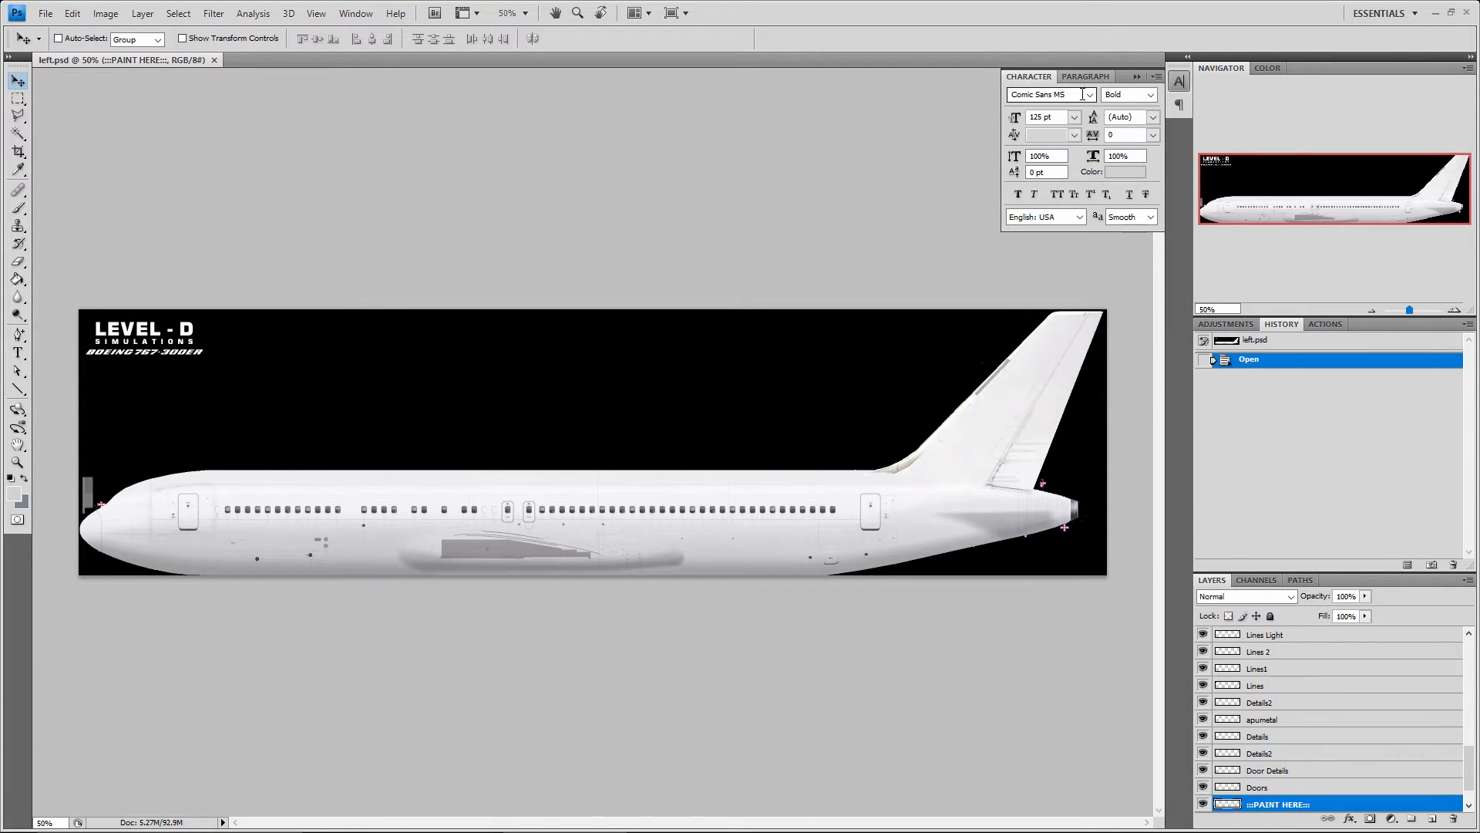
{"action": "left_click", "coordinate": [1089, 94]}
{"action": "left_click", "coordinate": [1090, 94]}
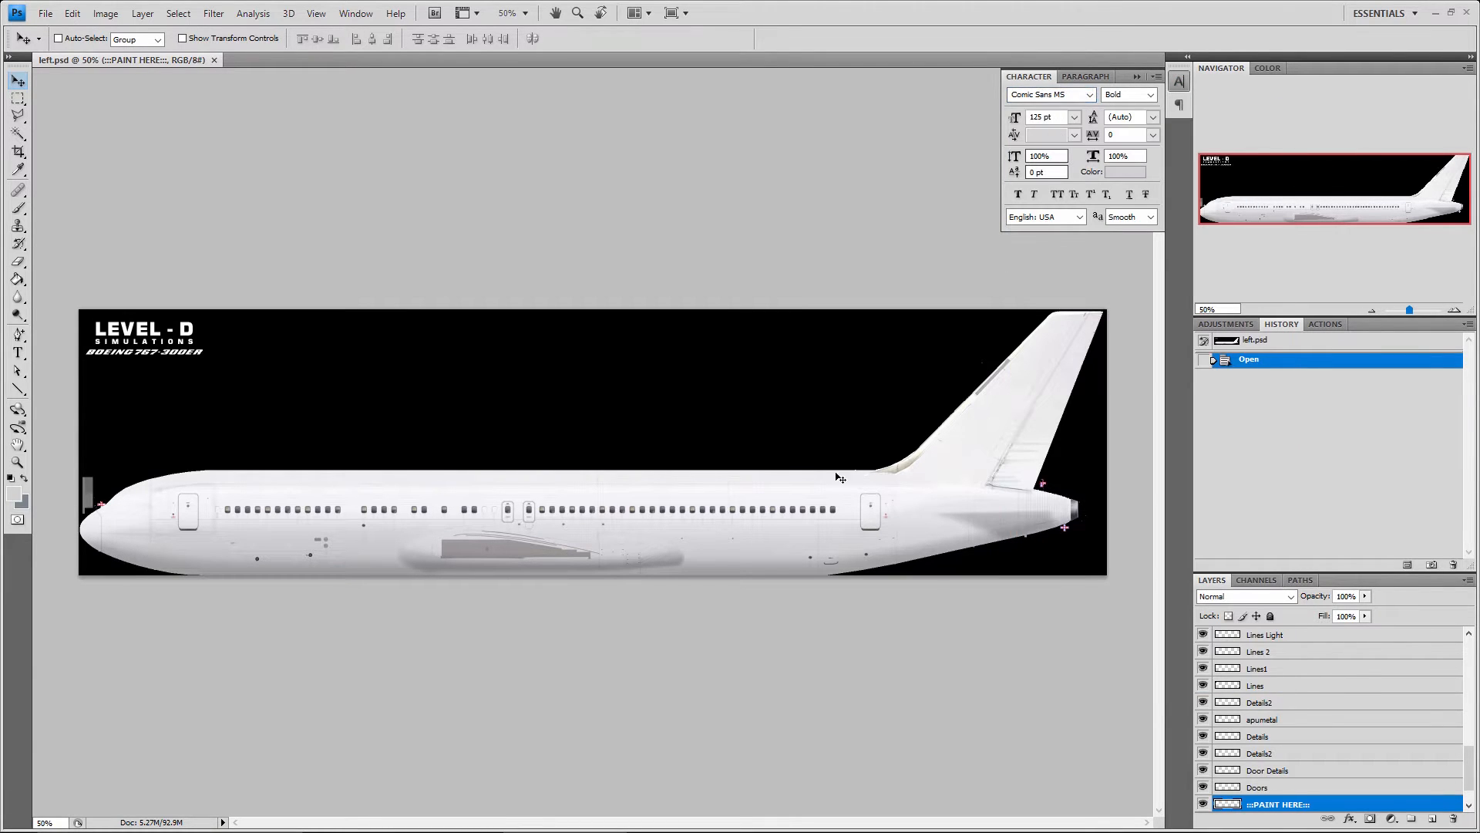
{"action": "left_click", "coordinate": [1179, 81]}
{"action": "left_click", "coordinate": [1177, 105]}
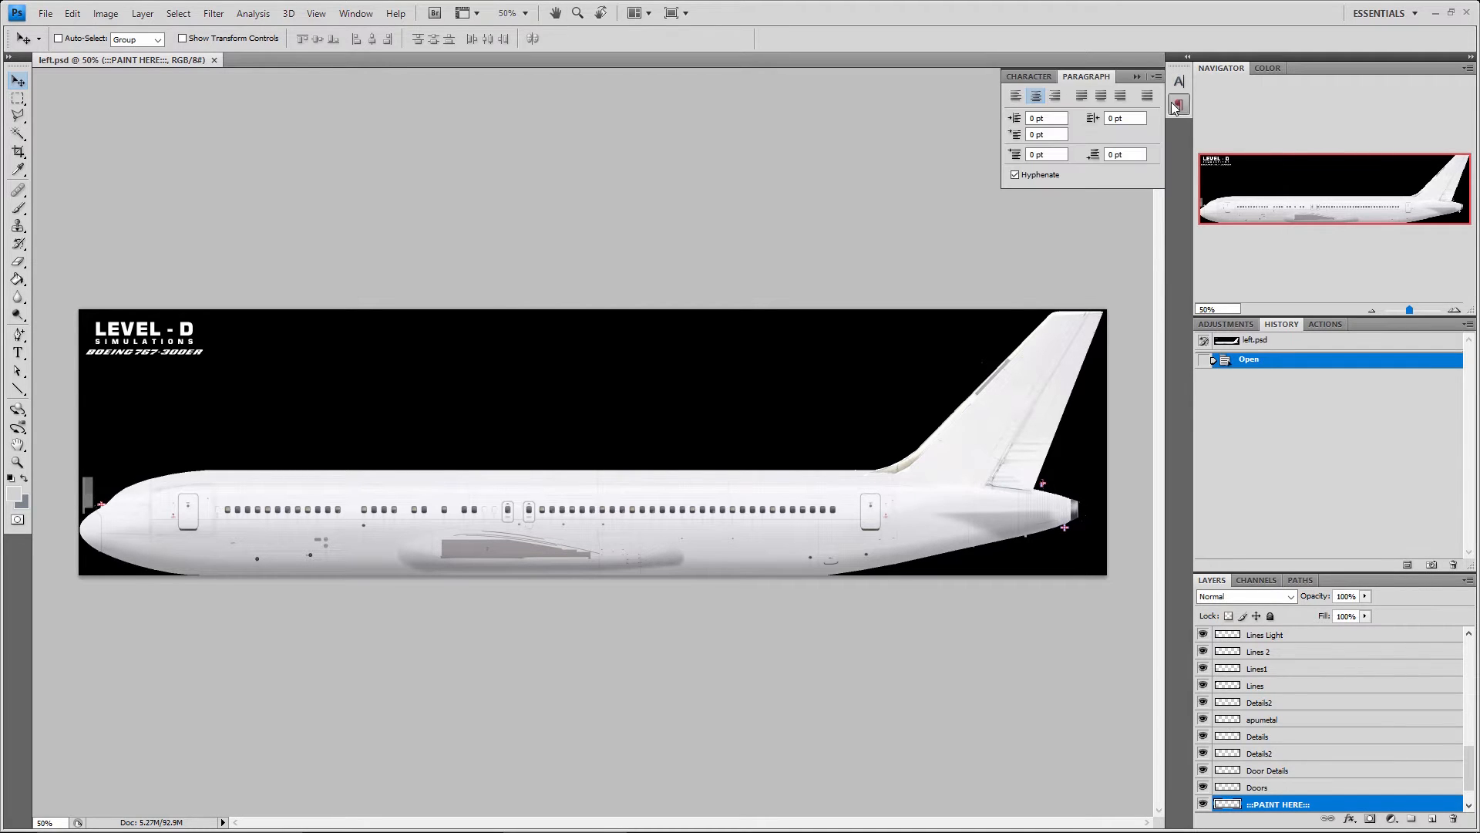
{"action": "left_click", "coordinate": [1177, 106]}
{"action": "left_click", "coordinate": [1179, 81]}
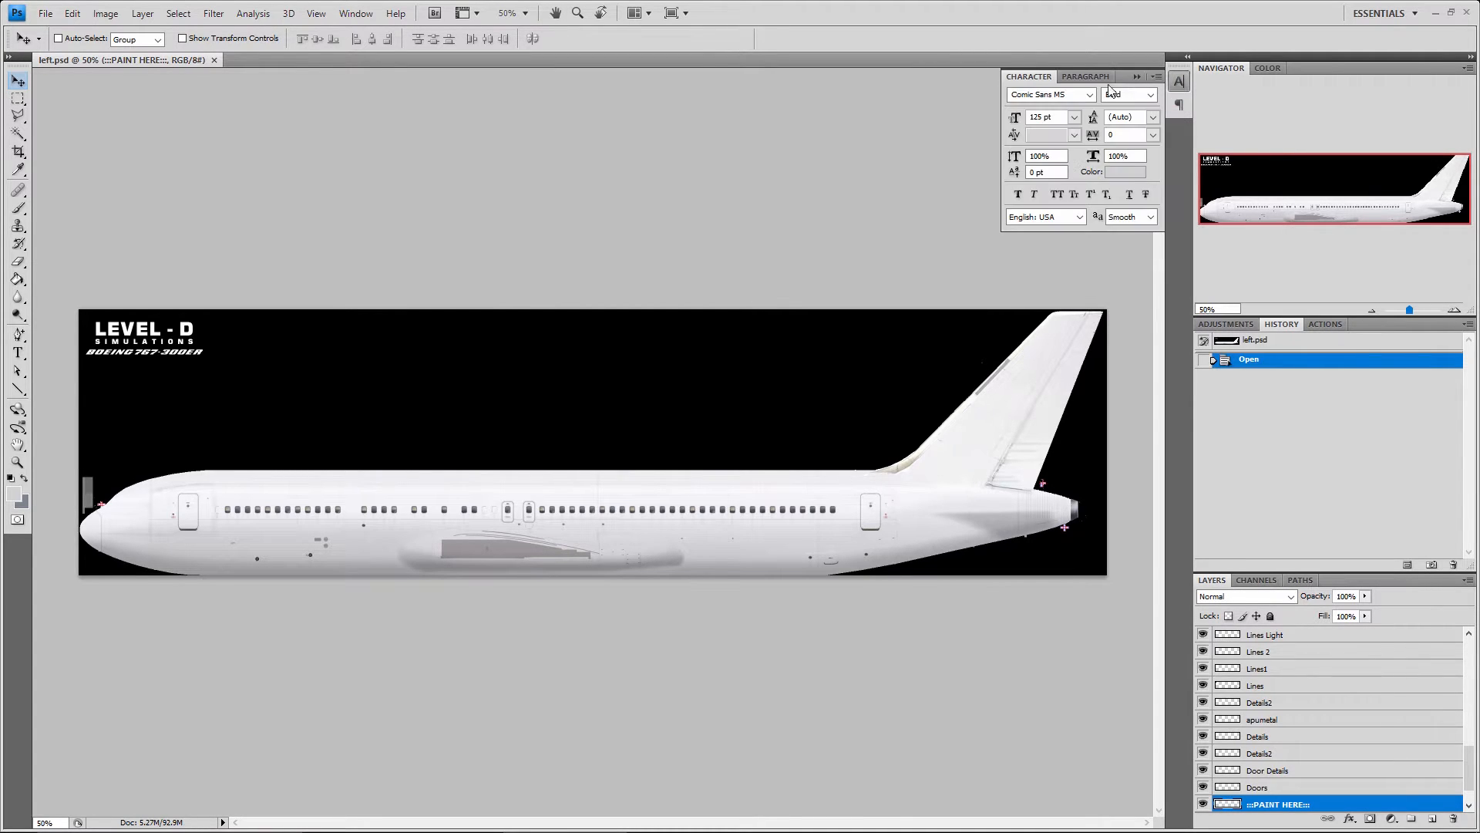
{"action": "left_click", "coordinate": [1086, 76]}
{"action": "left_click", "coordinate": [1029, 77]}
{"action": "left_click", "coordinate": [1180, 81]}
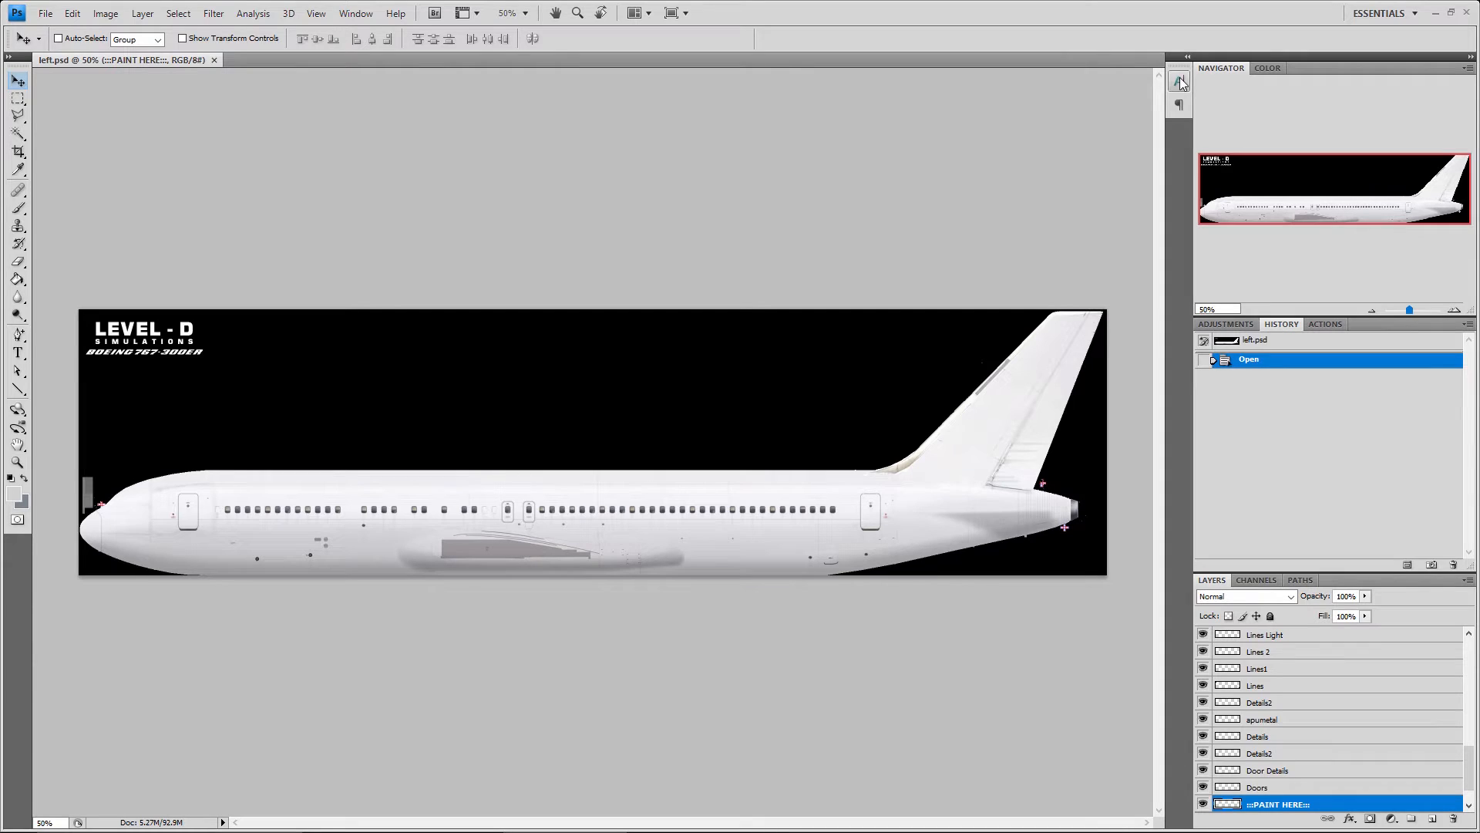
{"action": "left_click", "coordinate": [351, 14]}
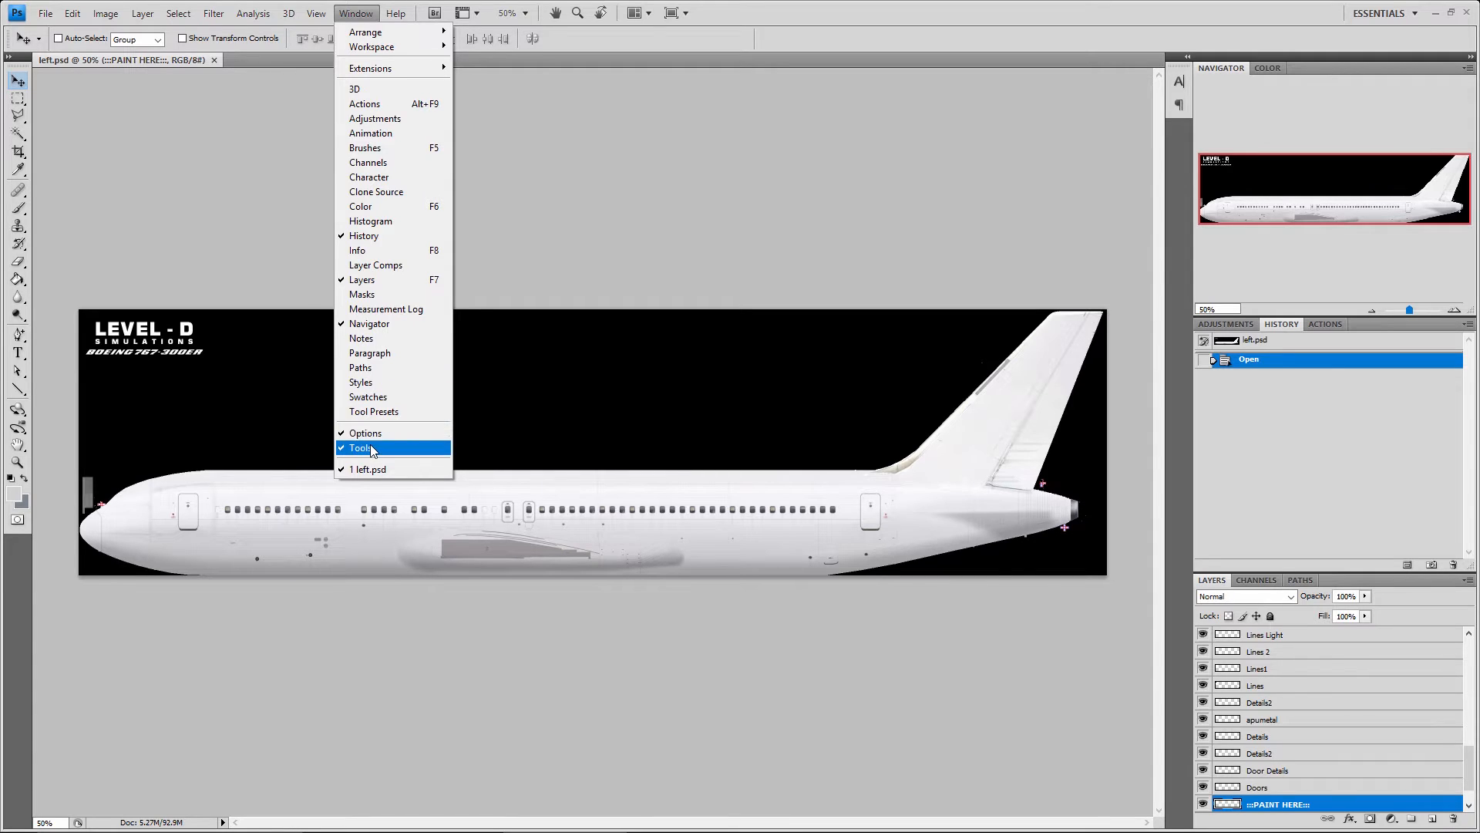
{"action": "left_click", "coordinate": [317, 14]}
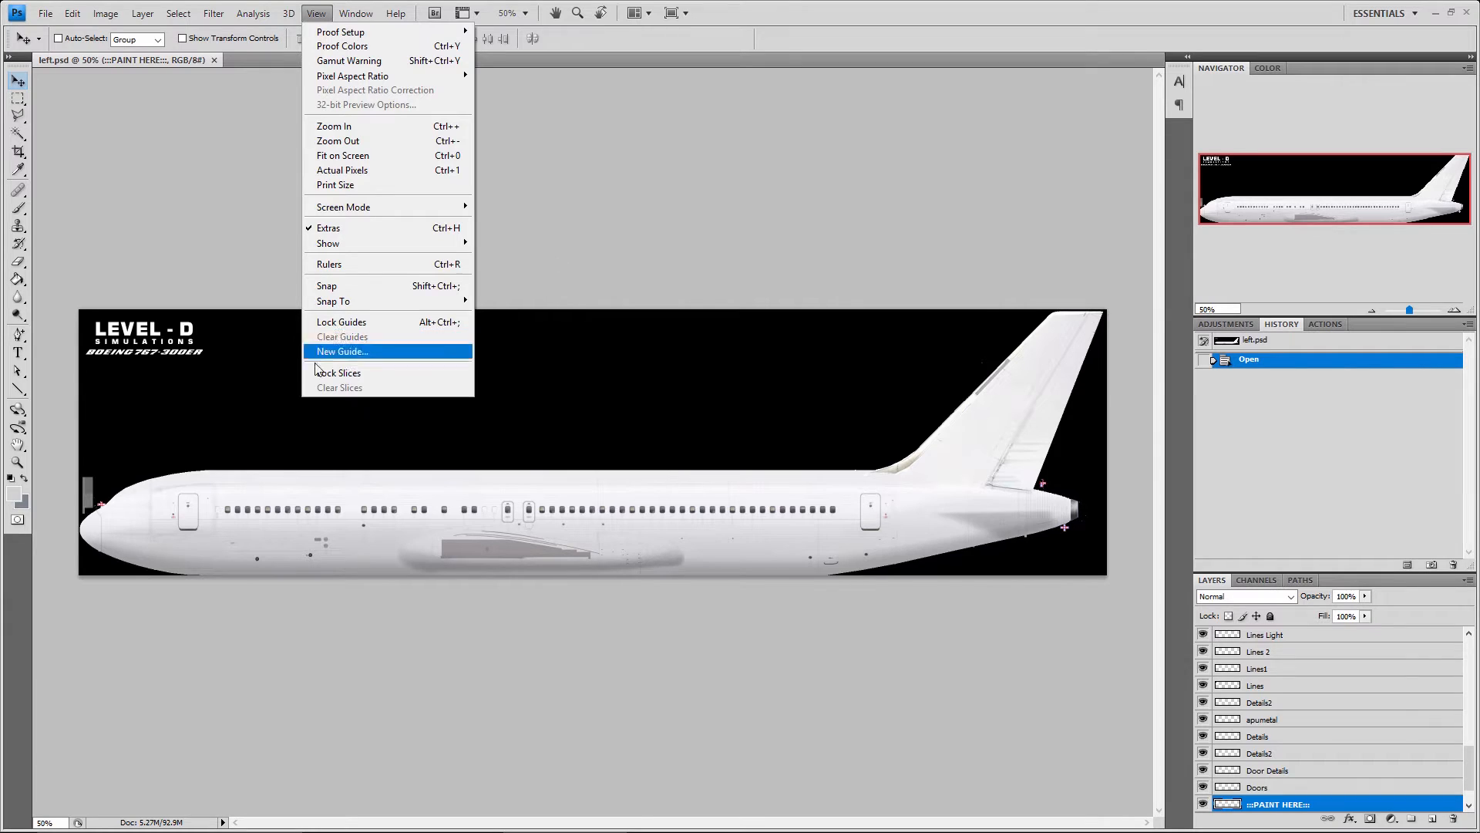
{"action": "left_click", "coordinate": [738, 195]}
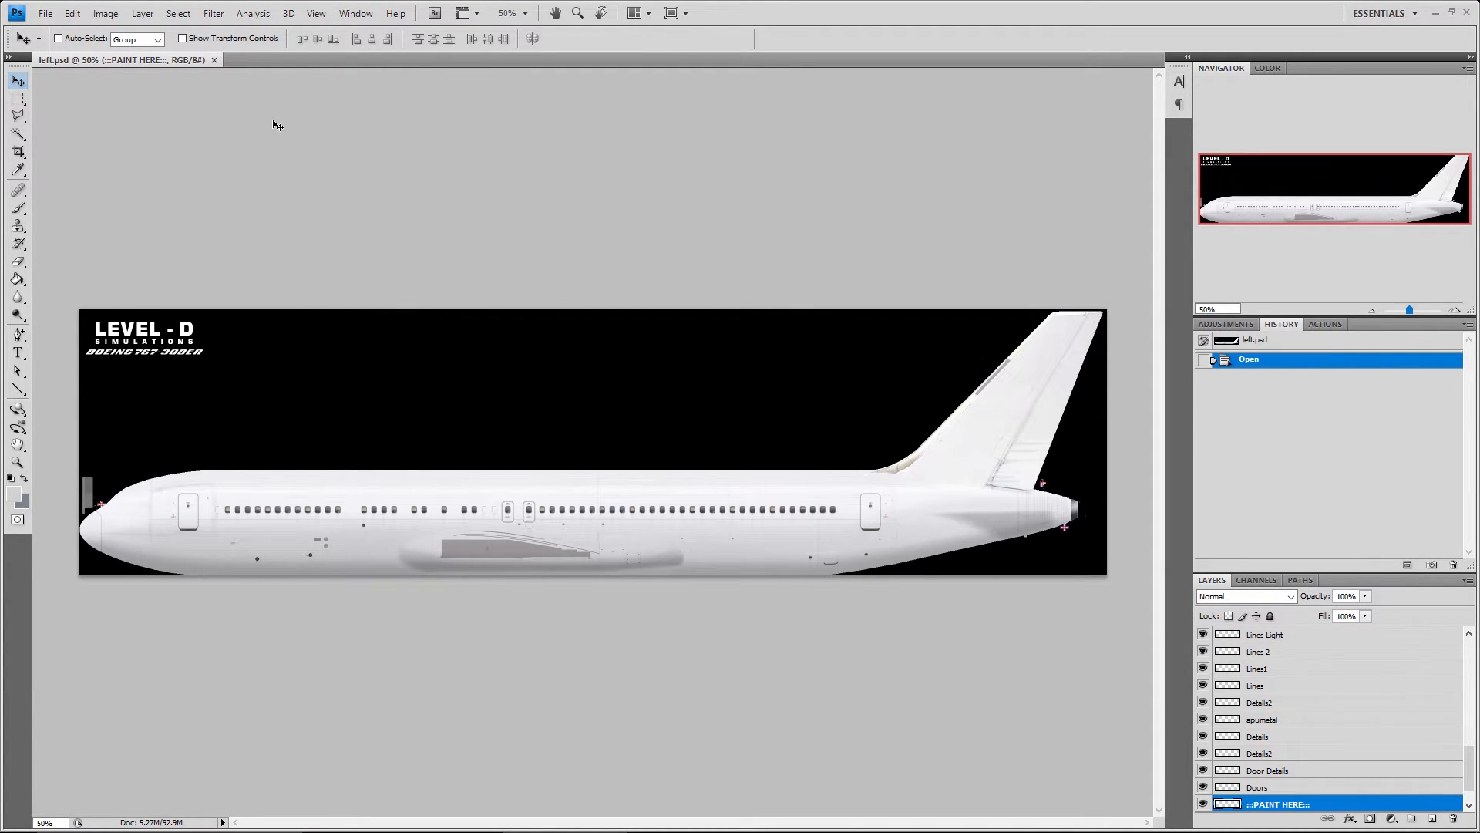
Add a vertical guide at 0 in and move it onto the fuselage near the front of the wing area
{"action": "left_click", "coordinate": [316, 13]}
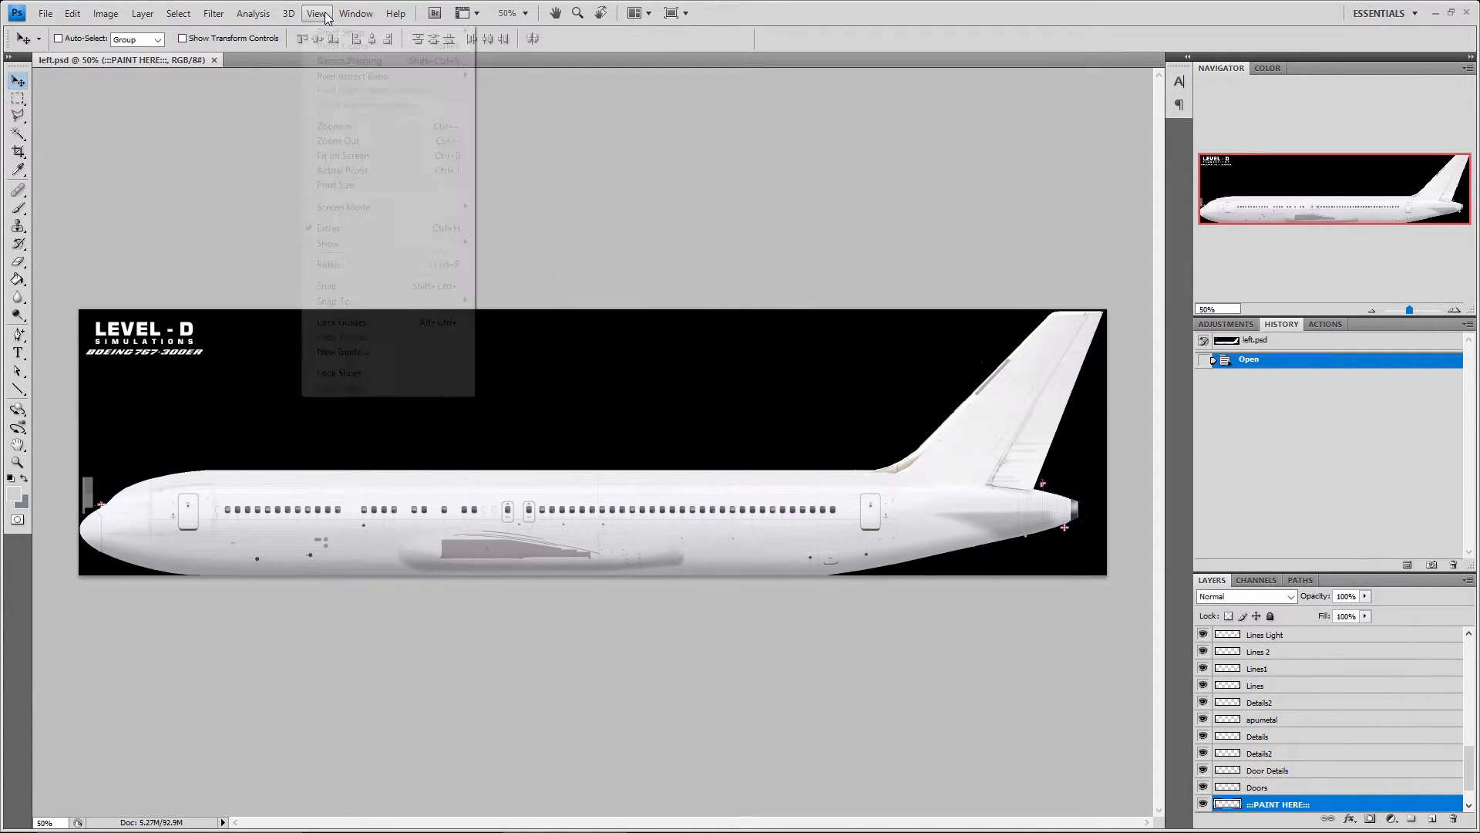
{"action": "left_click", "coordinate": [344, 352]}
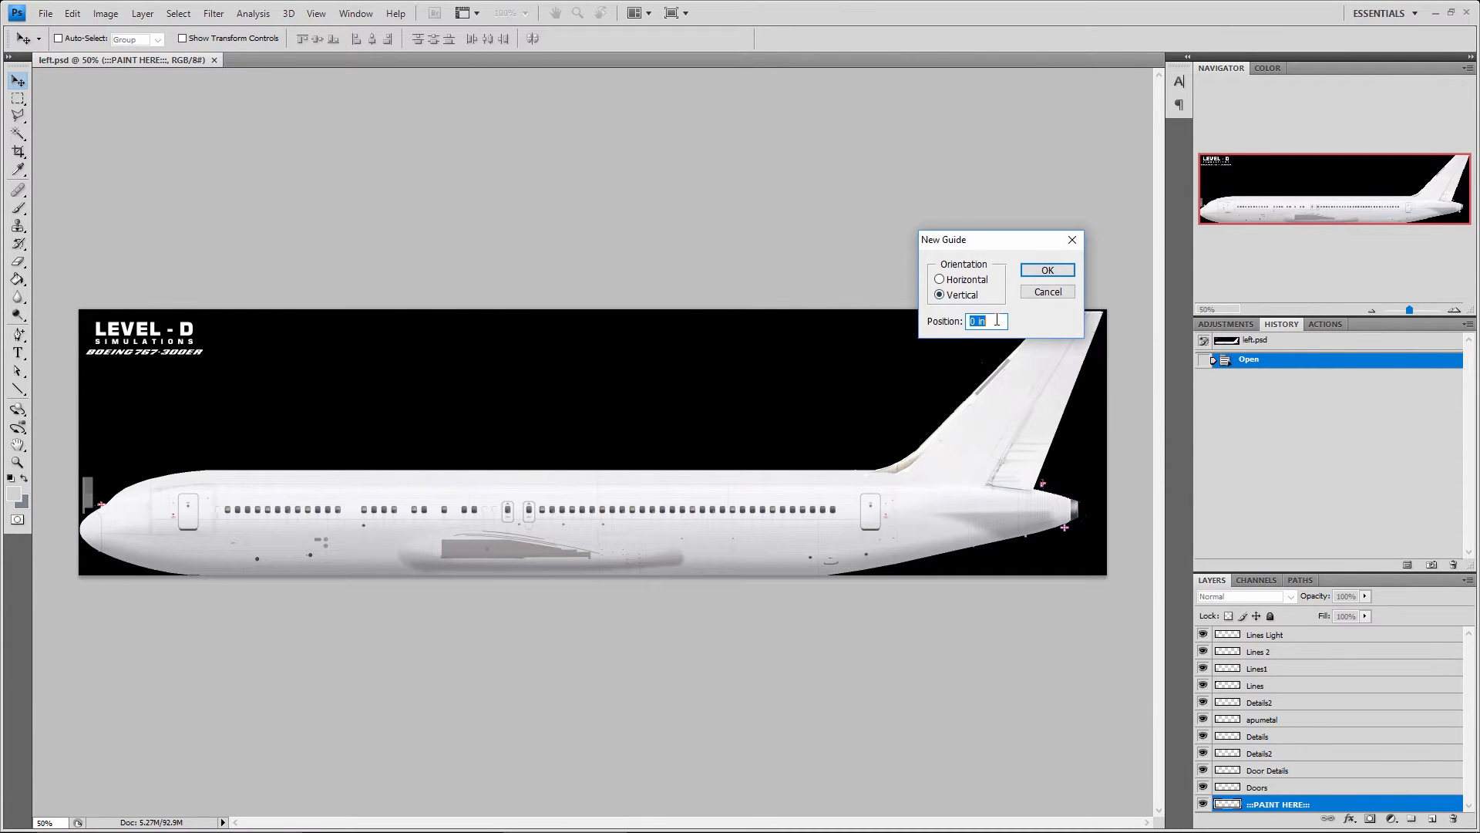
{"action": "left_click", "coordinate": [1046, 270]}
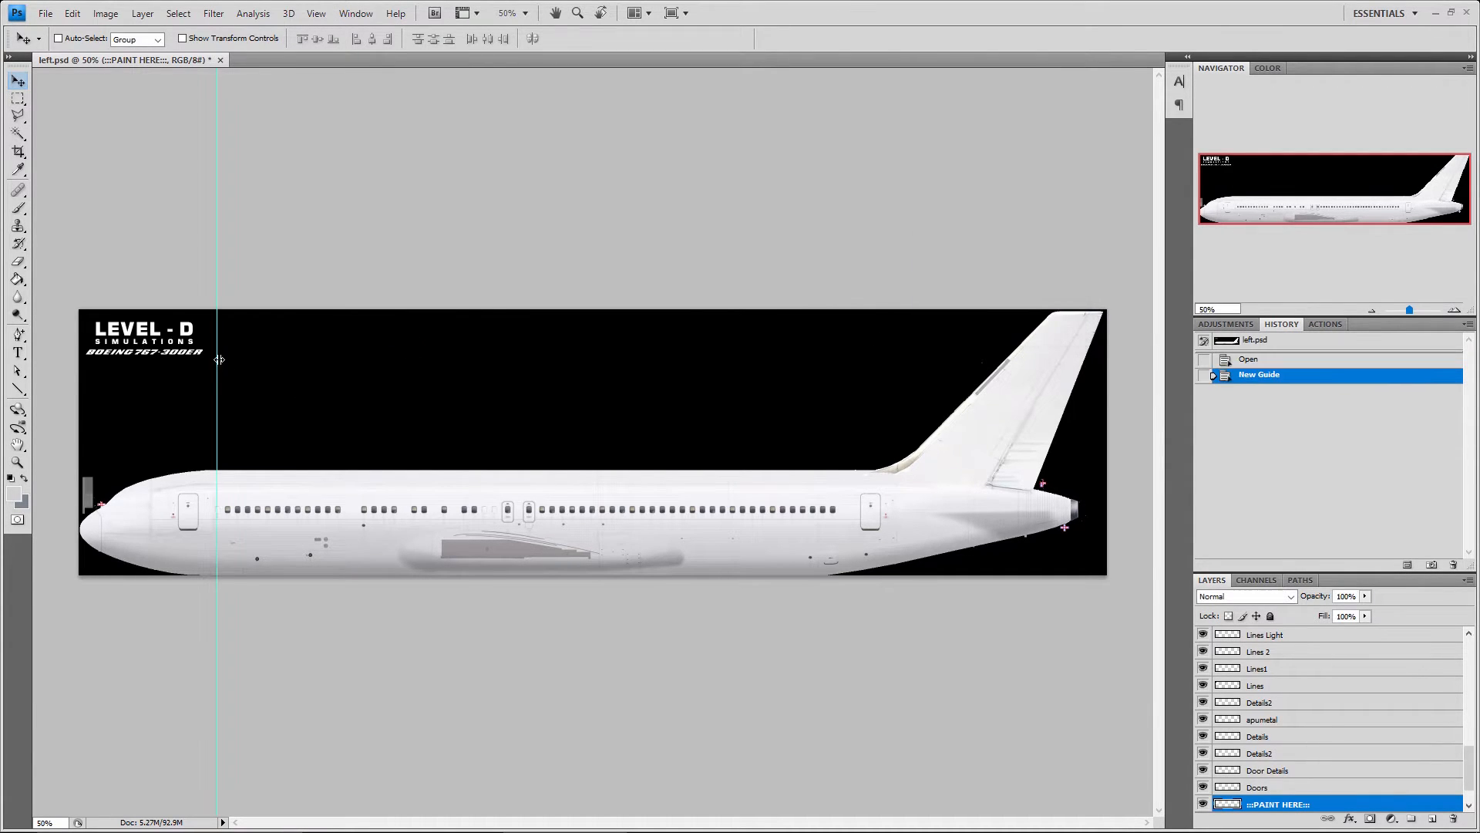
{"action": "left_click_drag", "start_coordinate": [218, 385], "coordinate": [447, 391]}
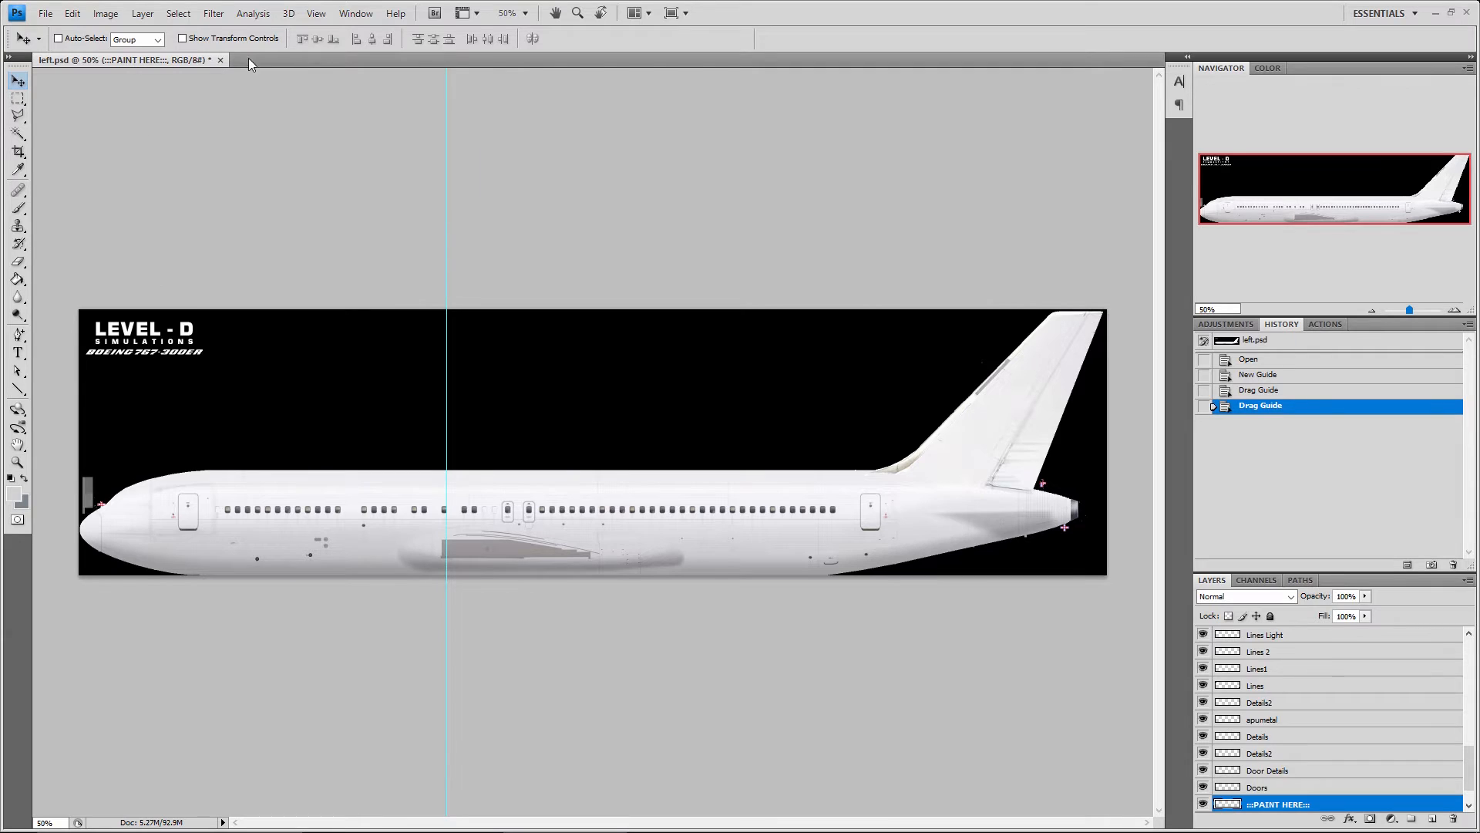
Turn on snapping and check which elements are enabled as snap targets
{"action": "left_click", "coordinate": [316, 13]}
{"action": "left_click", "coordinate": [339, 287]}
{"action": "left_click", "coordinate": [316, 13]}
{"action": "mouse_move", "coordinate": [383, 302]}
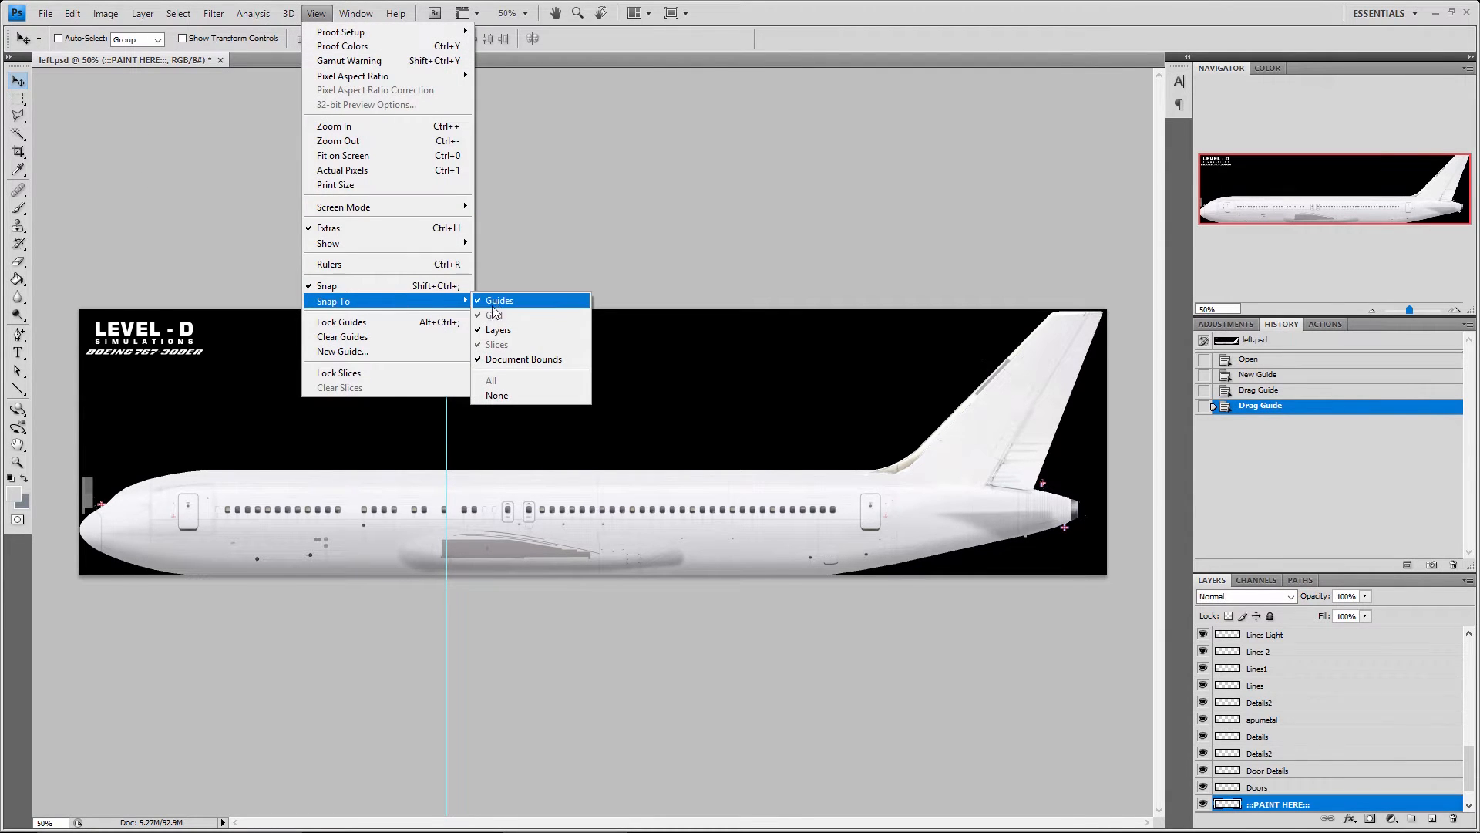
{"action": "left_click", "coordinate": [161, 229]}
Test a rectangular selection against the vertical guide above the fuselage, deselect it and clear the guides
{"action": "left_click", "coordinate": [18, 99]}
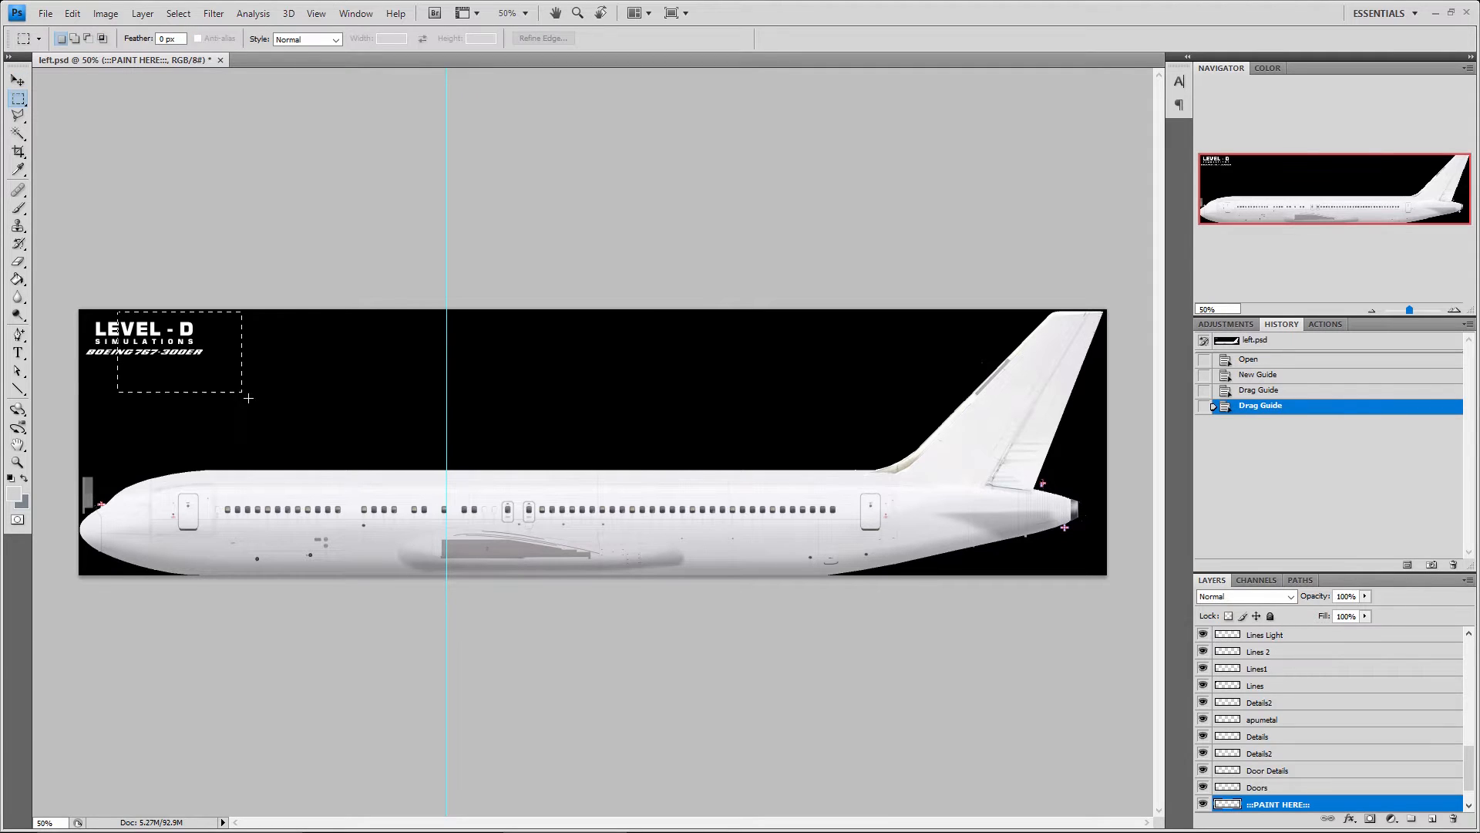
{"action": "left_click_drag", "start_coordinate": [249, 398], "coordinate": [441, 460]}
{"action": "left_click_drag", "start_coordinate": [391, 411], "coordinate": [386, 447]}
{"action": "left_click", "coordinate": [334, 206]}
{"action": "left_click", "coordinate": [322, 15]}
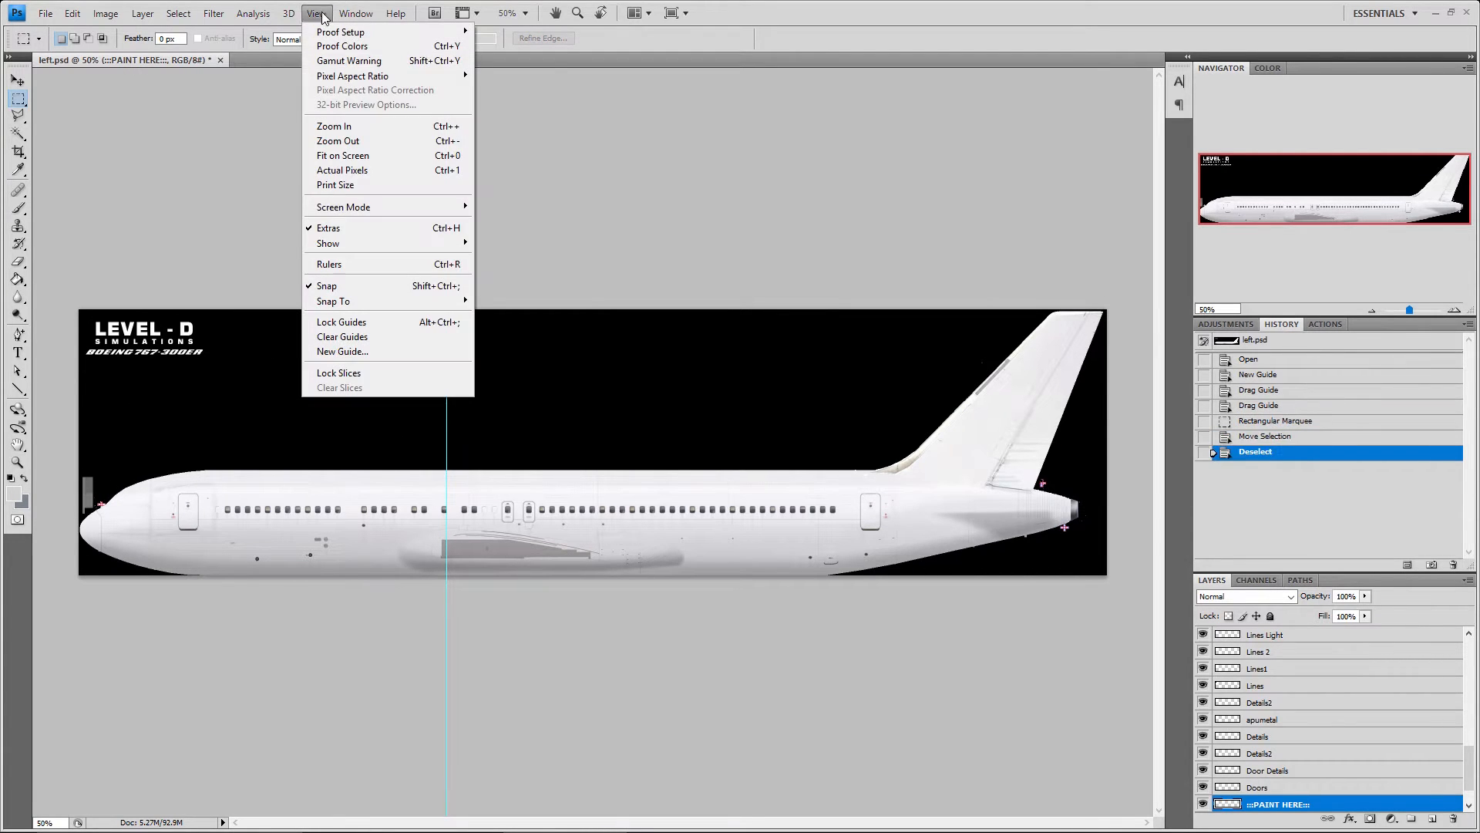
{"action": "left_click", "coordinate": [359, 337]}
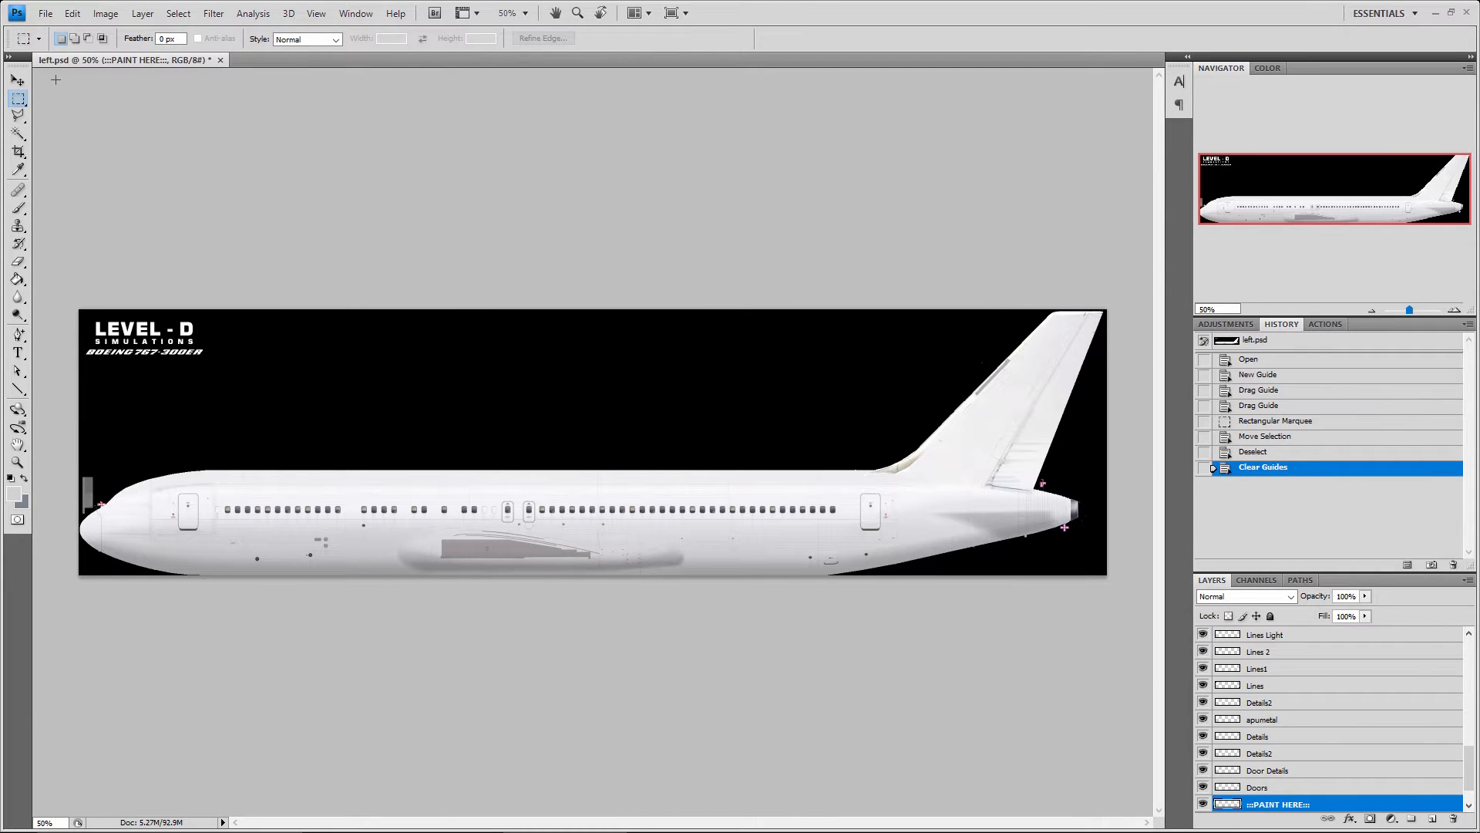
Activate the Move tool, toggle the PAINT HERE layer off and on, and hide the Whitelayer (DONT REMOVE) layer
{"action": "left_click", "coordinate": [18, 80]}
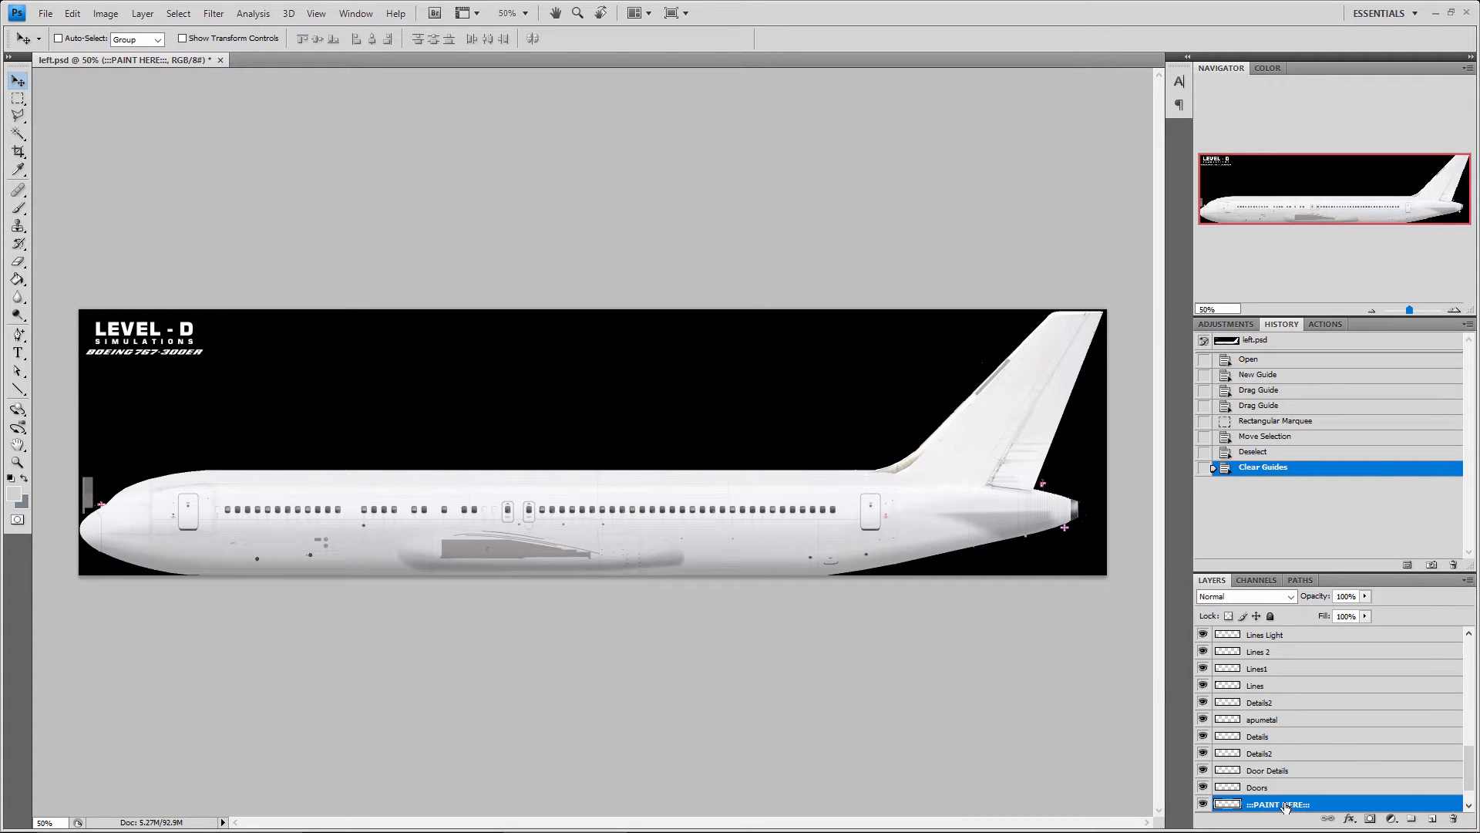
{"action": "scroll", "coordinate": [1309, 797], "scroll_direction": "down", "scroll_amount": 1}
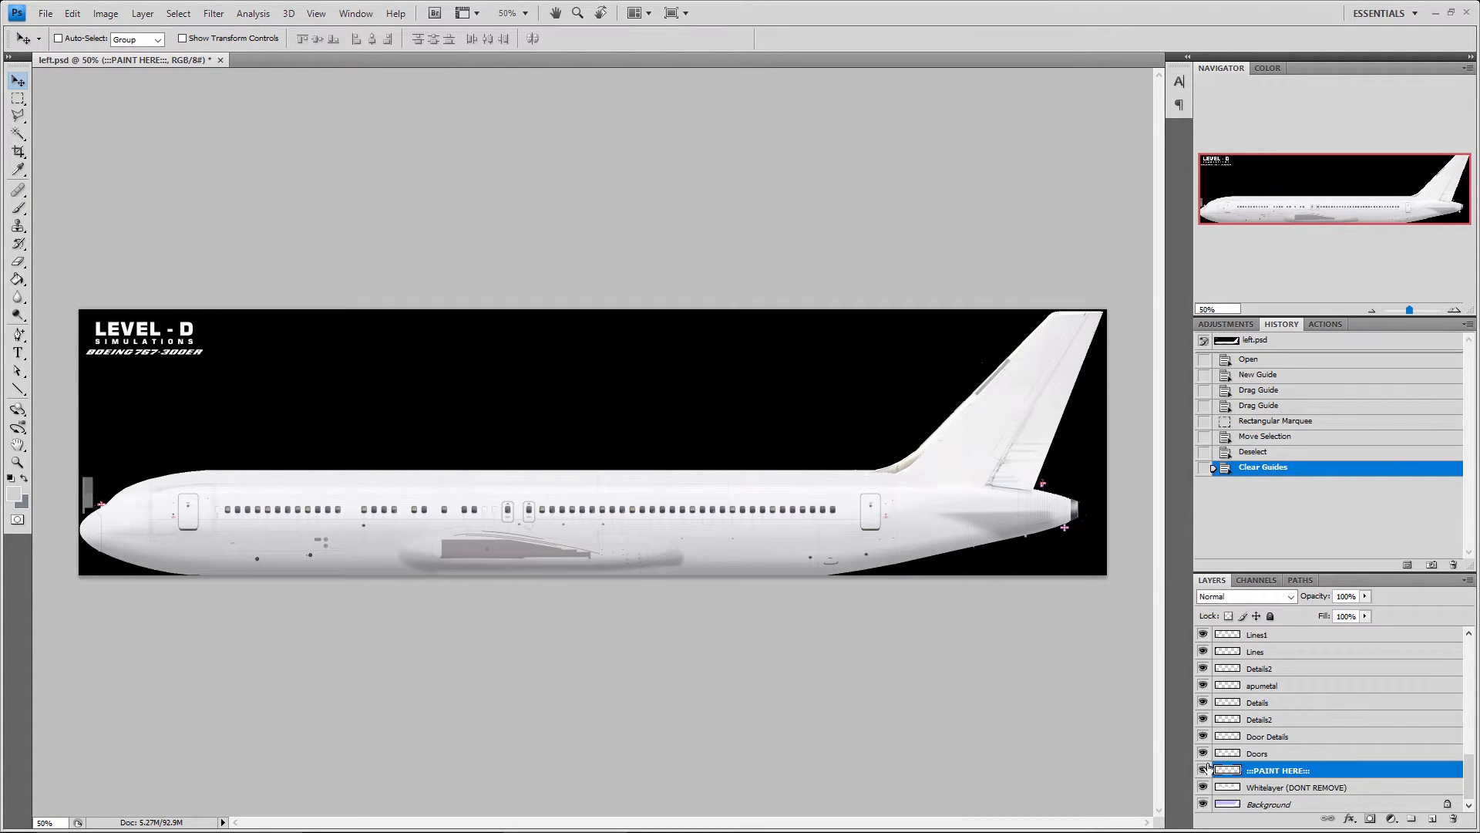
{"action": "left_click", "coordinate": [1202, 770]}
{"action": "left_click", "coordinate": [1203, 770]}
{"action": "left_click", "coordinate": [1202, 787]}
Shift the PAINT HERE layer slightly sideways and delete that Move state from the history
{"action": "left_click_drag", "start_coordinate": [679, 431], "coordinate": [705, 430]}
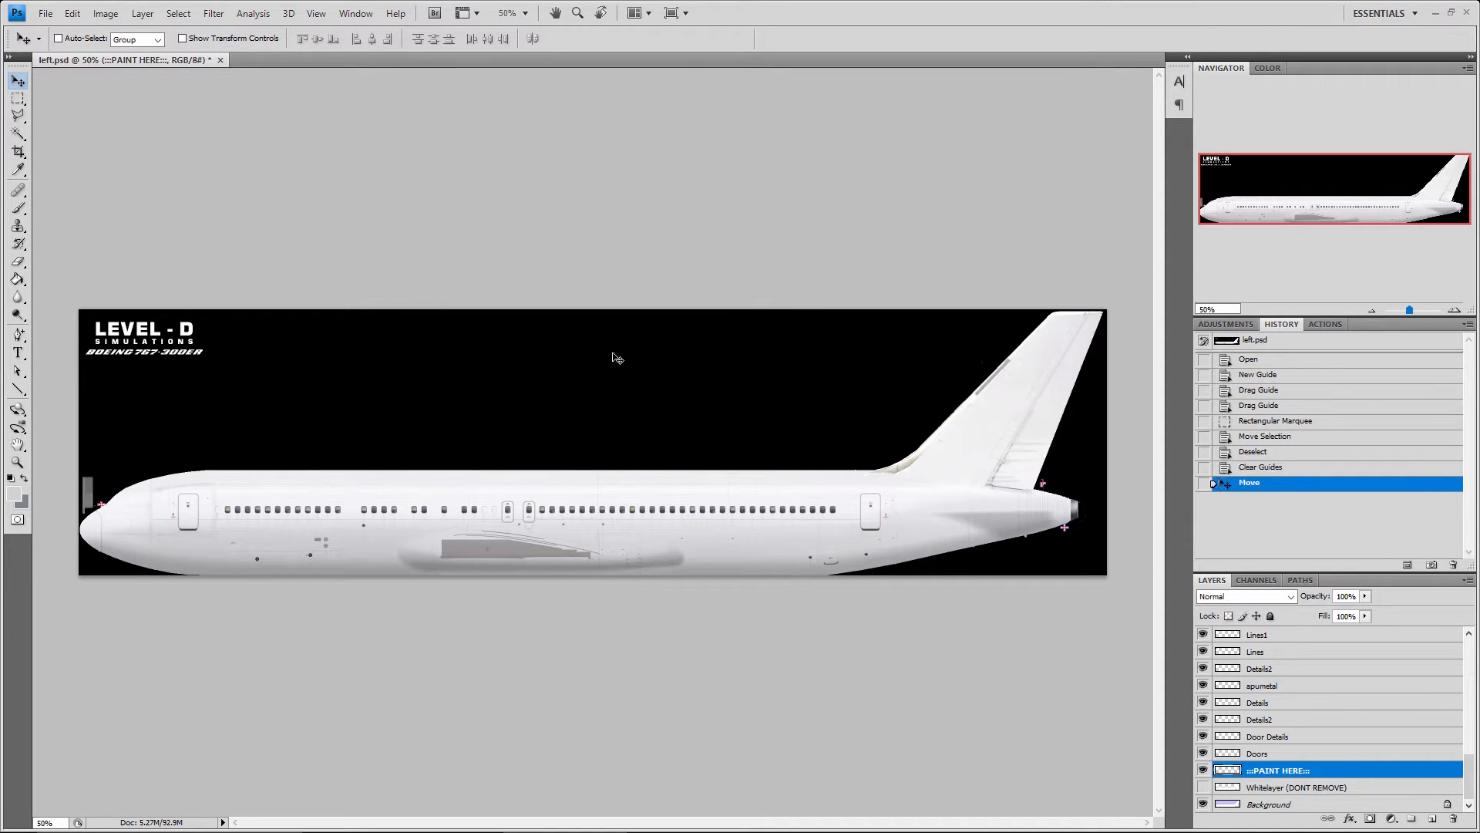
{"action": "left_click", "coordinate": [1454, 564]}
{"action": "left_click", "coordinate": [665, 317]}
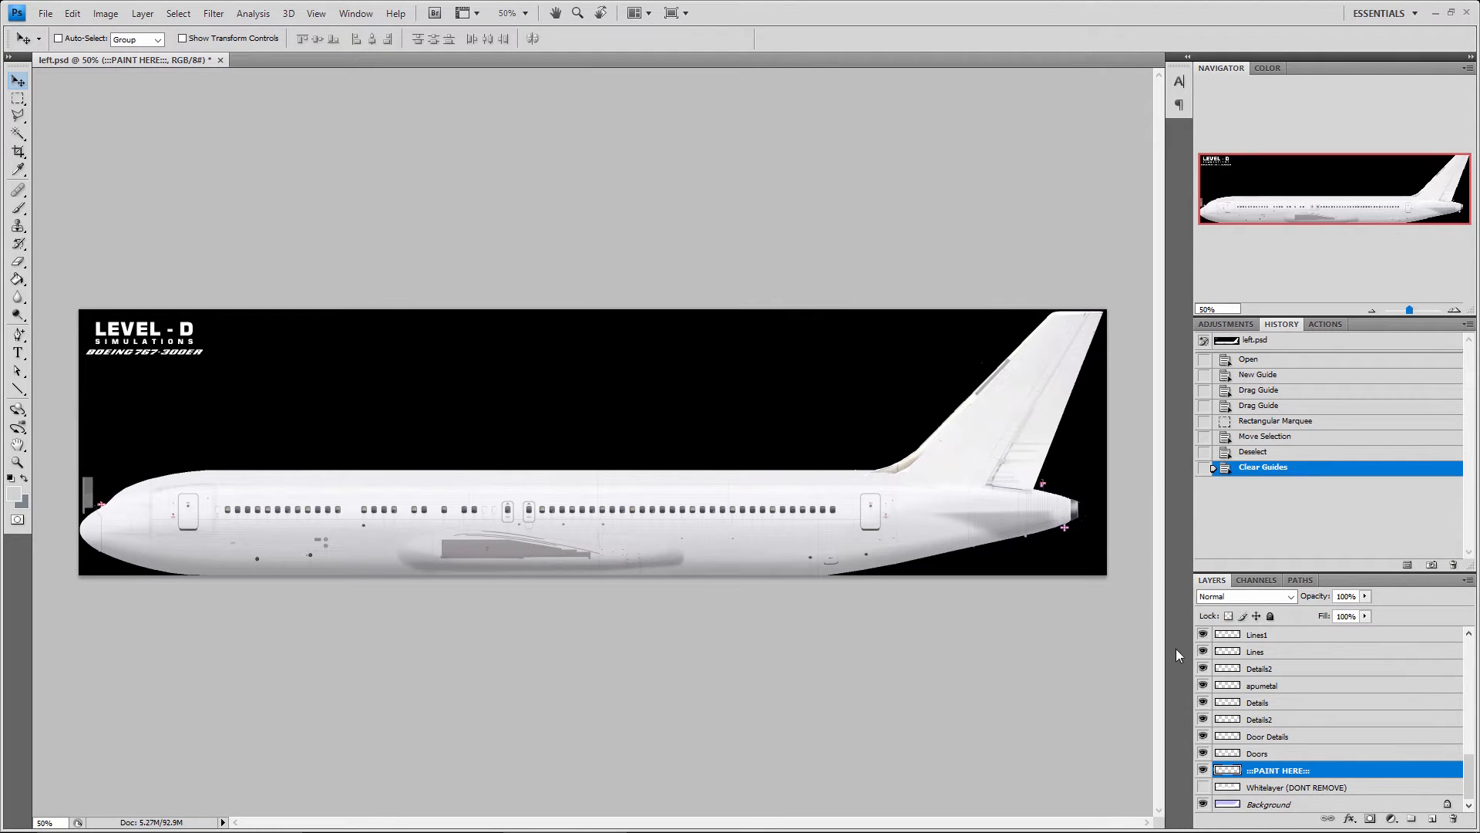
Select the Door Details layer, try moving its contents on the fuselage, and undo the move
{"action": "left_click", "coordinate": [1272, 738]}
{"action": "left_click_drag", "start_coordinate": [912, 564], "coordinate": [976, 490]}
{"action": "left_click_drag", "start_coordinate": [865, 528], "coordinate": [882, 542]}
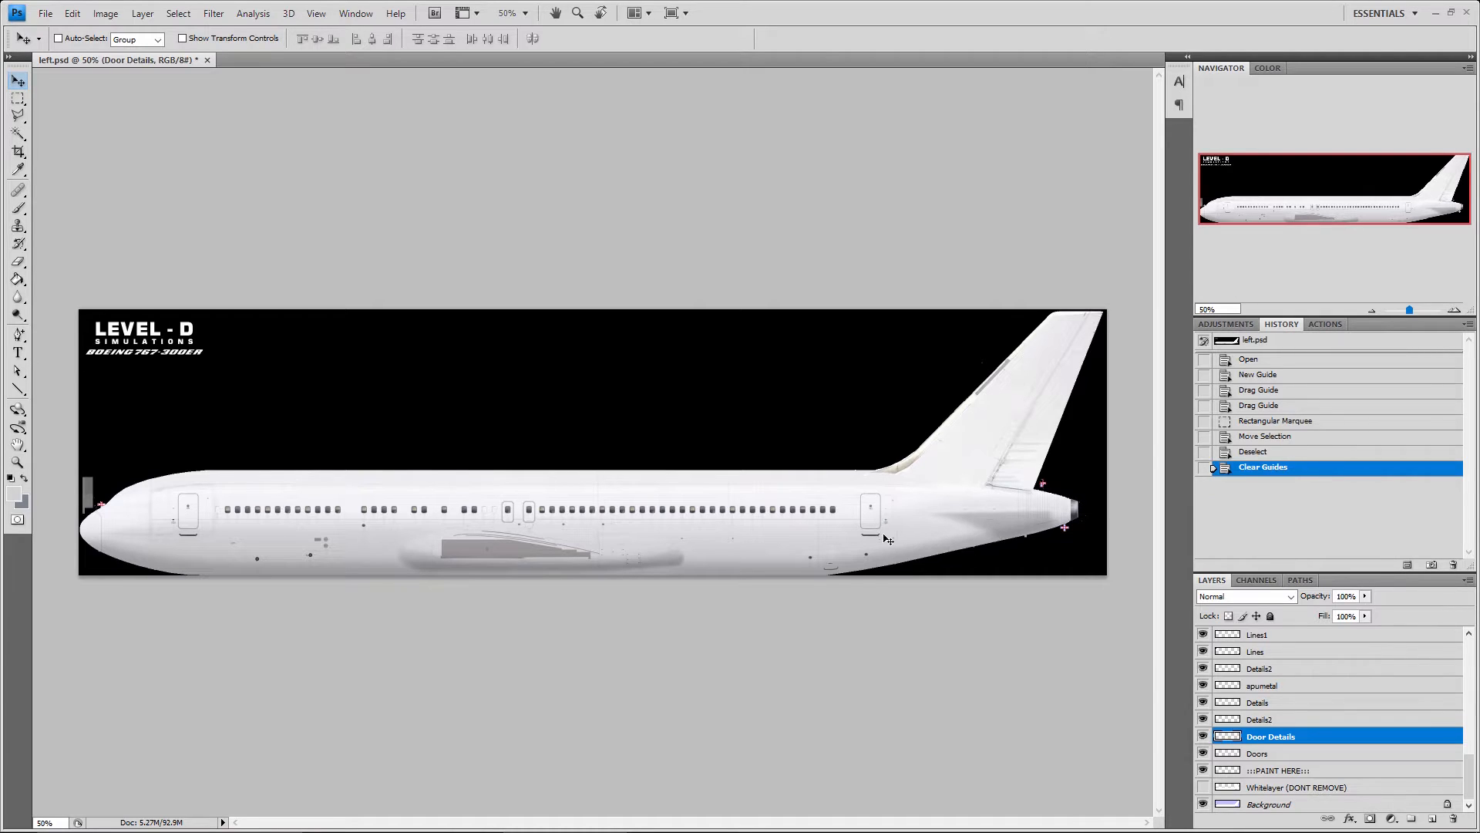
{"action": "key", "text": "ctrl+z"}
Activate the Rectangular Marquee tool and look at the available marquee tool variants
{"action": "left_click", "coordinate": [16, 100]}
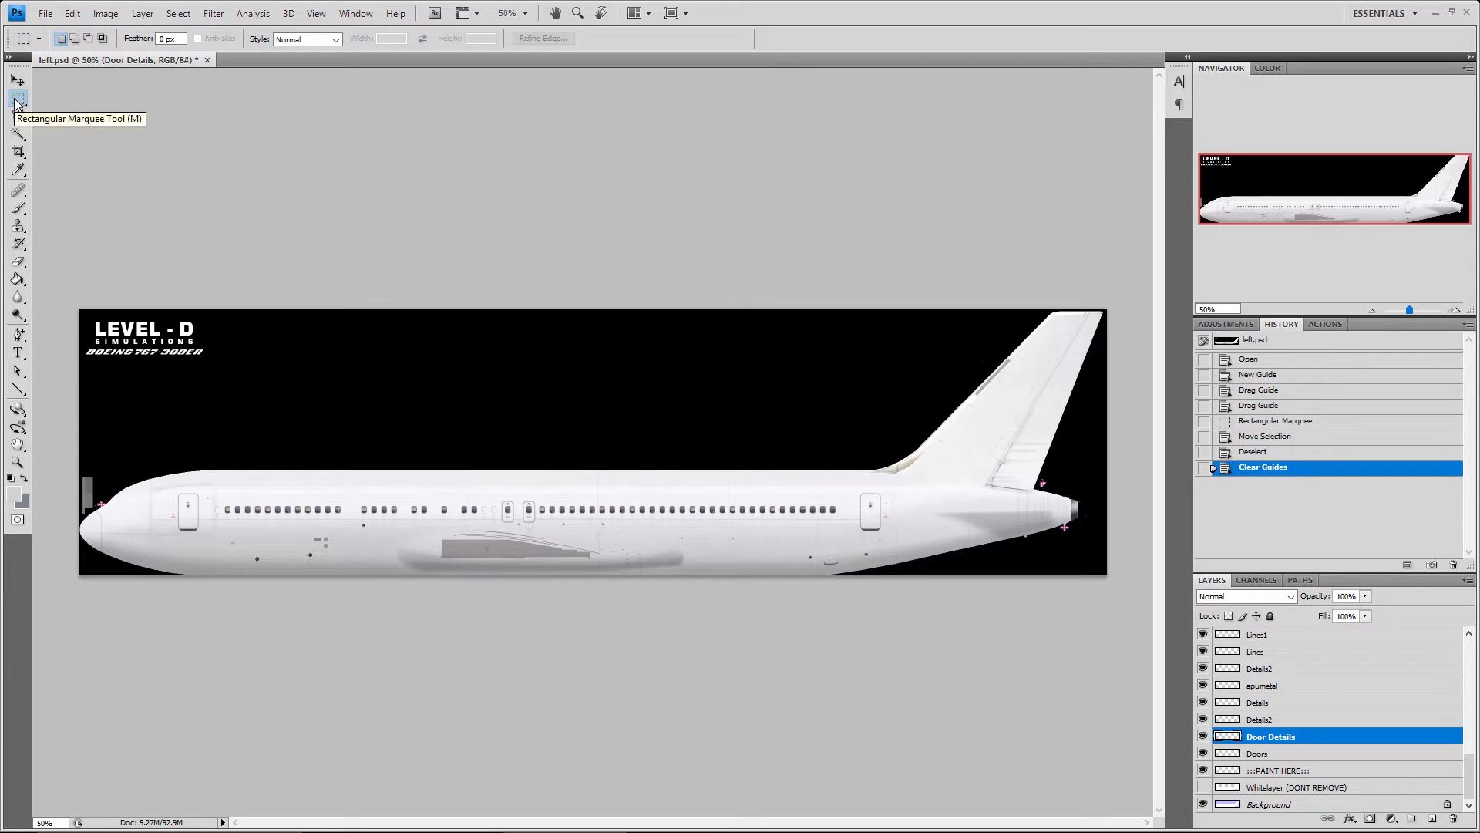
{"action": "right_click", "coordinate": [16, 104]}
{"action": "left_click", "coordinate": [16, 104]}
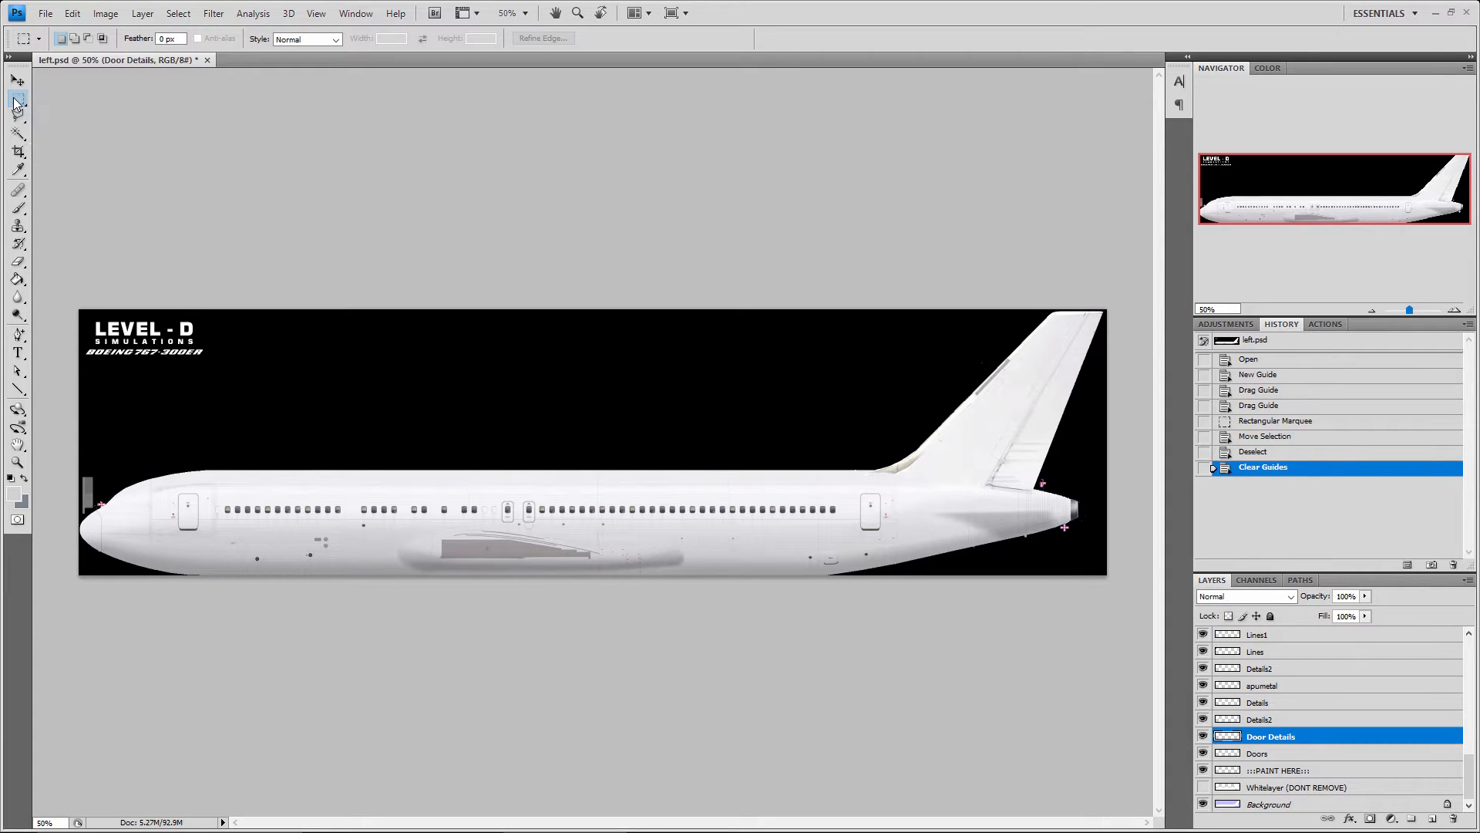
{"action": "right_click", "coordinate": [16, 103]}
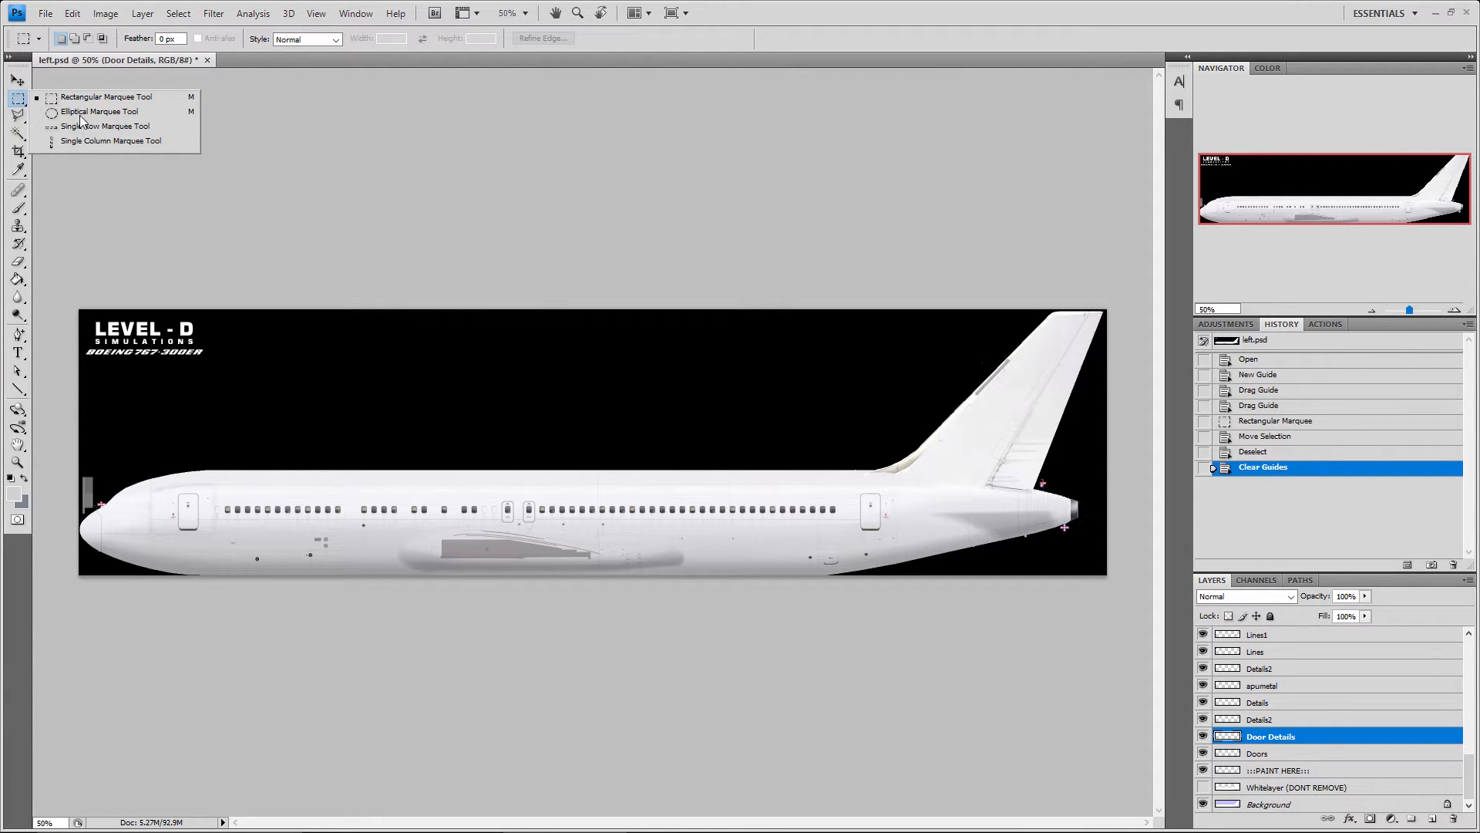
{"action": "left_click", "coordinate": [347, 404]}
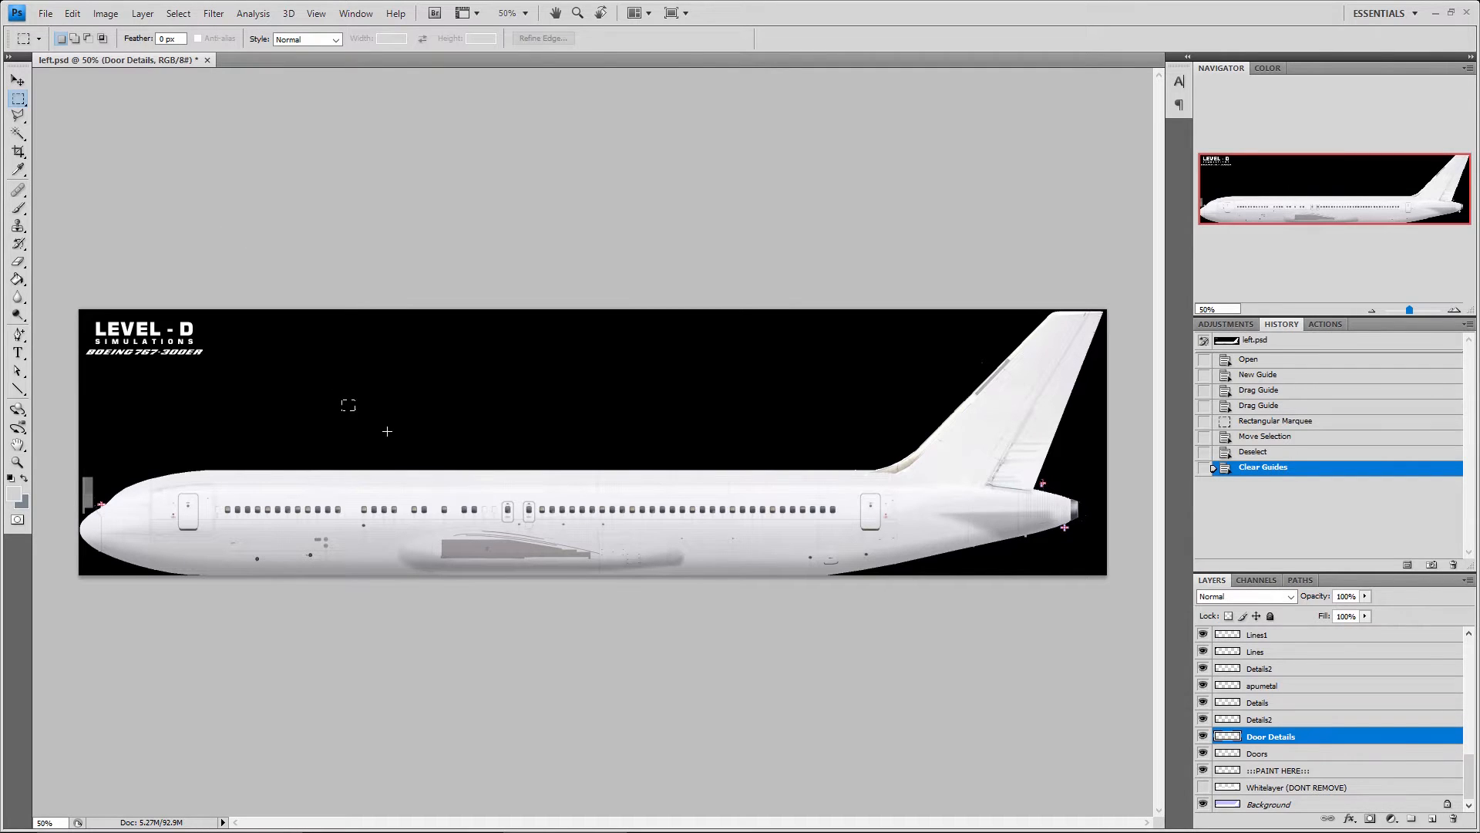
Draw several trial rectangular selections over the fuselage and the black area above it
{"action": "left_click_drag", "start_coordinate": [340, 397], "coordinate": [585, 529]}
{"action": "left_click_drag", "start_coordinate": [674, 430], "coordinate": [820, 512]}
{"action": "left_click_drag", "start_coordinate": [436, 353], "coordinate": [519, 463]}
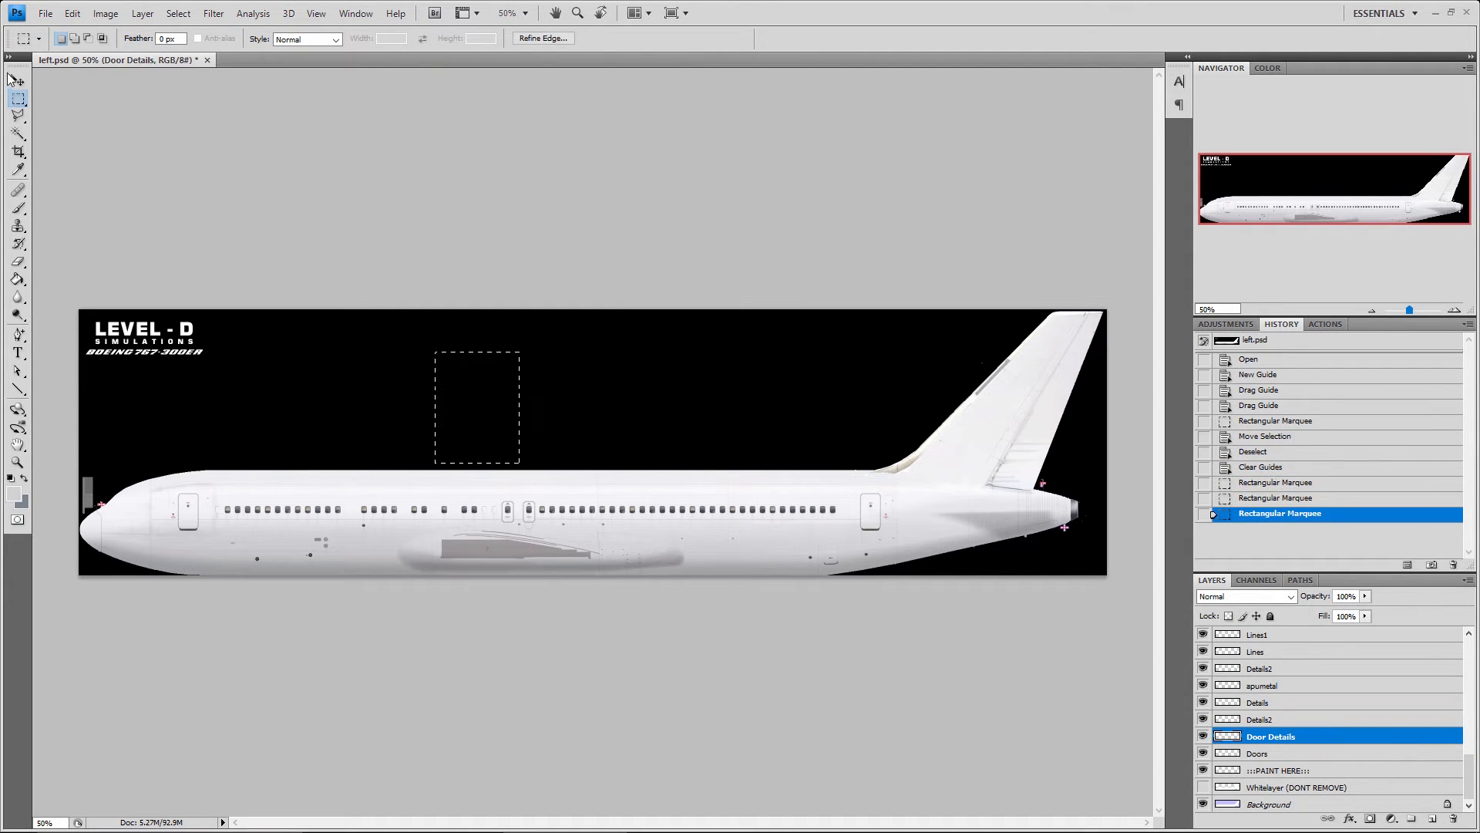
Draw trial selections with the Elliptical Marquee tool, adding several ovals over the fuselage and the black background
{"action": "right_click", "coordinate": [18, 98]}
{"action": "left_click", "coordinate": [116, 111]}
{"action": "left_click_drag", "start_coordinate": [408, 416], "coordinate": [582, 532]}
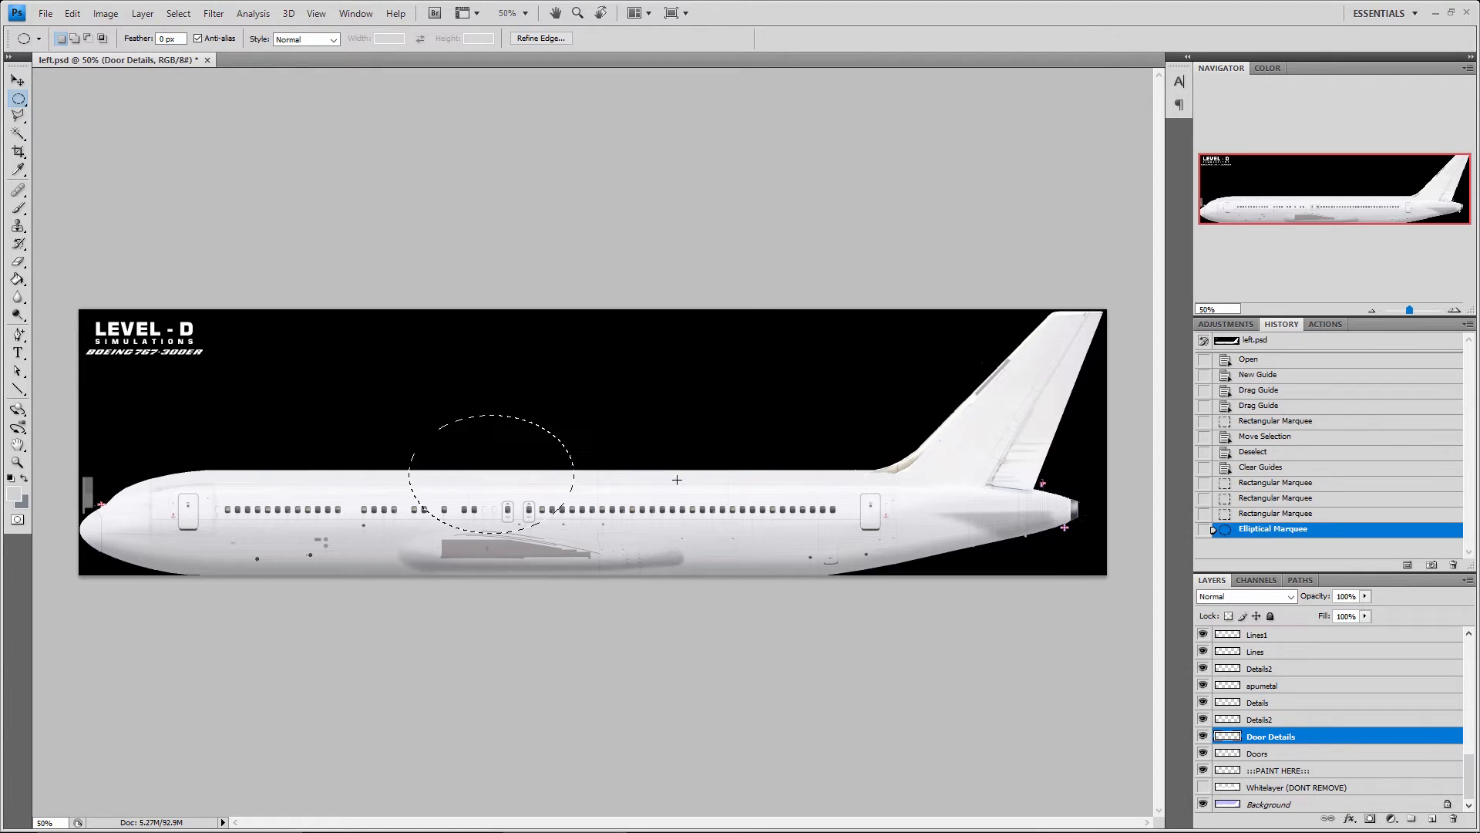
{"action": "left_click_drag", "start_coordinate": [694, 461], "coordinate": [779, 553]}
{"action": "left_click_drag", "start_coordinate": [508, 367], "coordinate": [588, 442]}
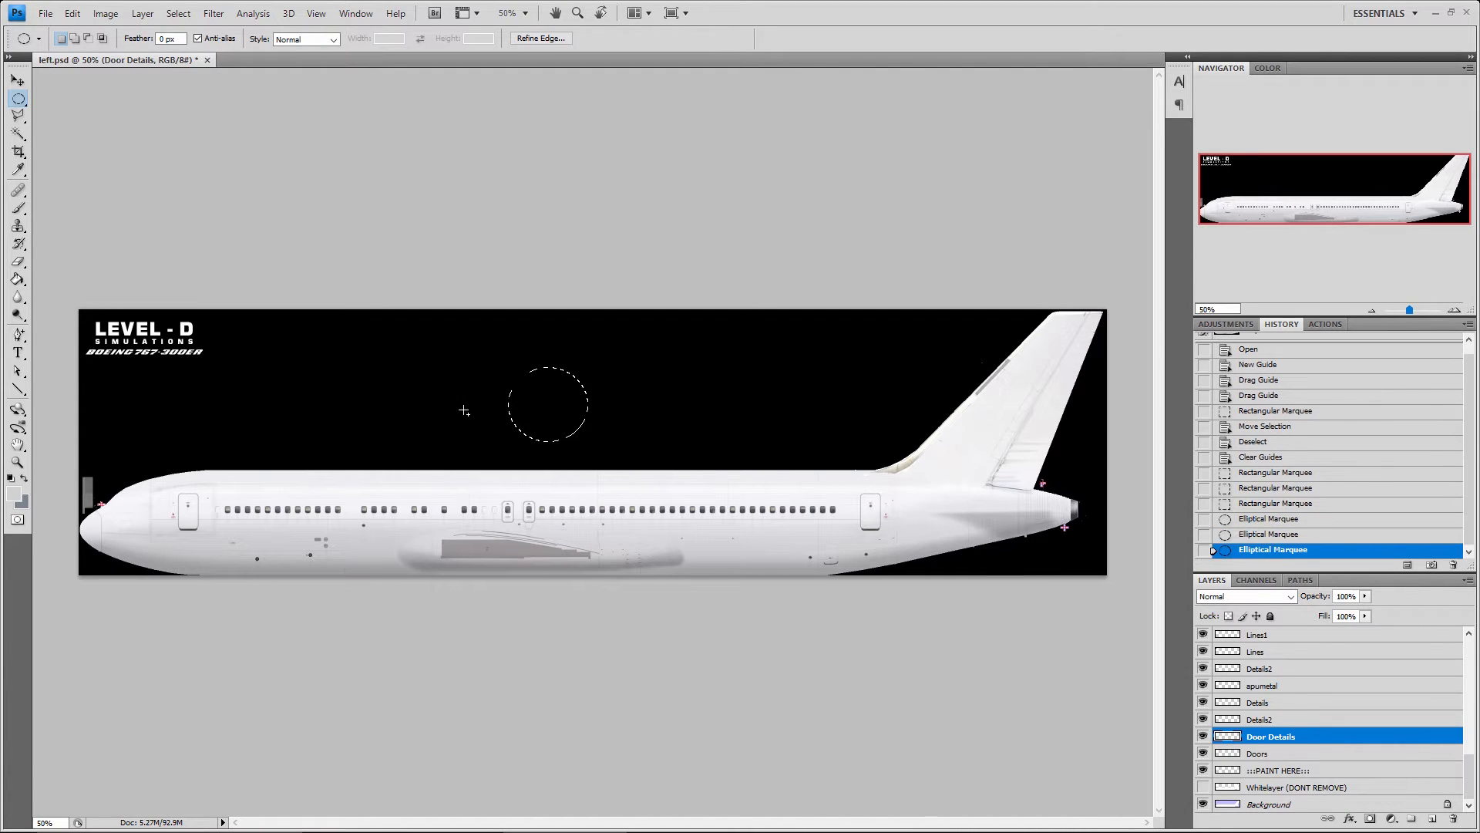
{"action": "left_click_drag", "start_coordinate": [448, 418], "coordinate": [777, 401]}
{"action": "left_click_drag", "start_coordinate": [807, 382], "coordinate": [823, 370]}
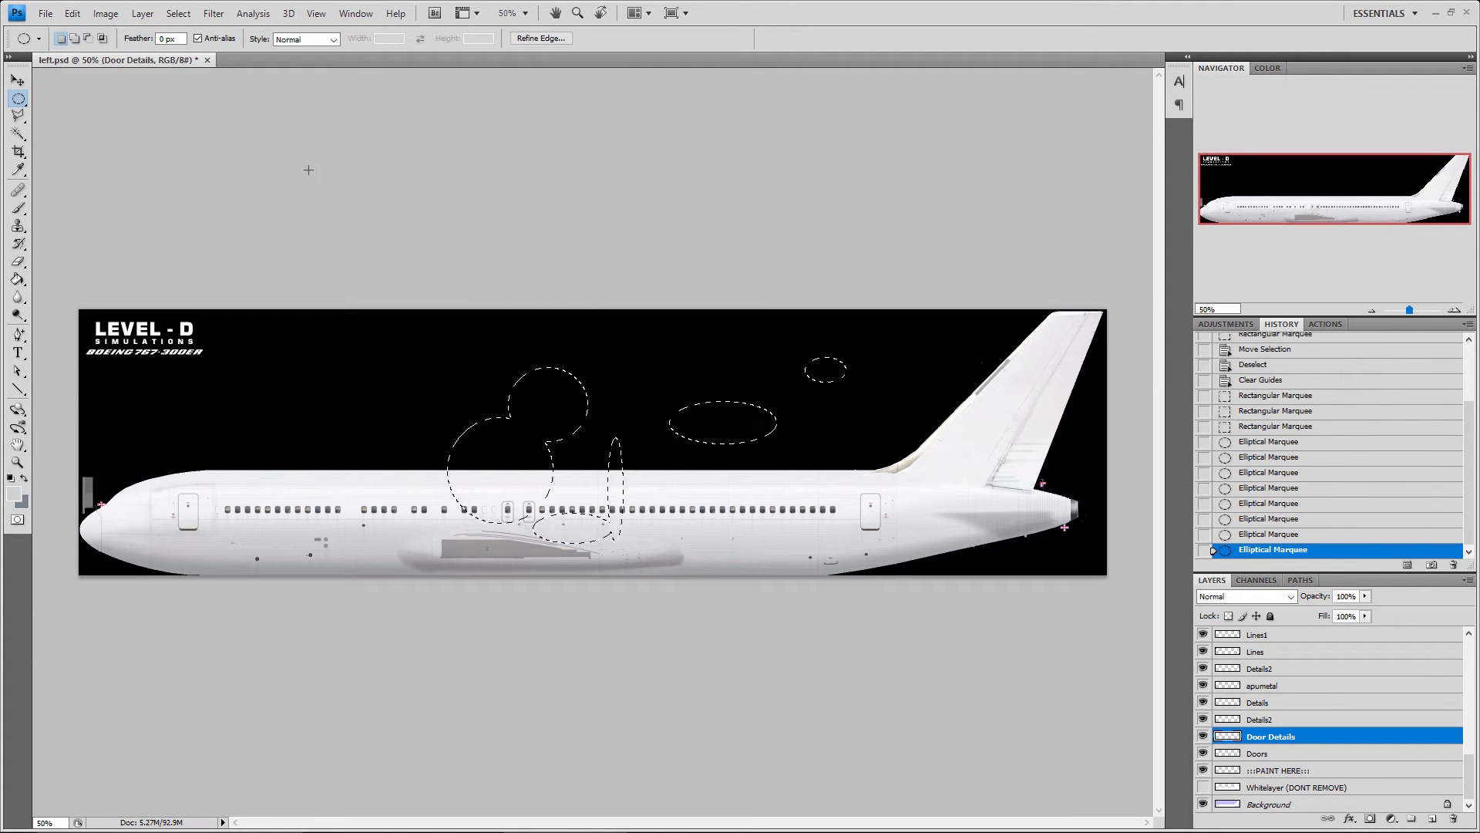
Deselect the elliptical selections and switch back to the Rectangular Marquee tool
{"action": "key", "text": "ctrl+d"}
{"action": "left_click", "coordinate": [19, 98]}
{"action": "left_click", "coordinate": [77, 97]}
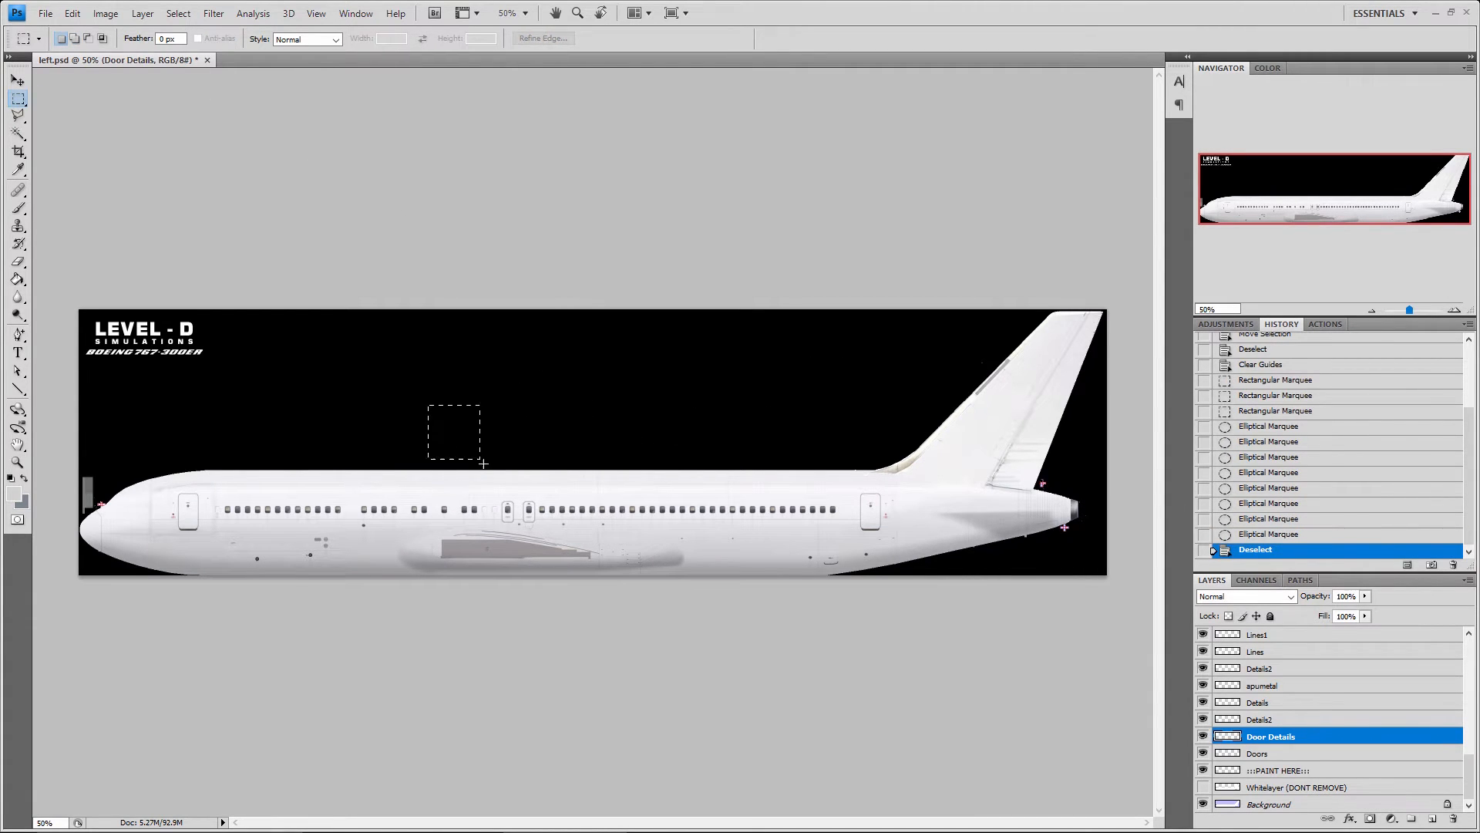
Draw two trial rectangular selections over the fuselage, deselect them, and keep the Rectangular Marquee tool after reviewing its variants
{"action": "left_click_drag", "start_coordinate": [483, 463], "coordinate": [564, 523]}
{"action": "left_click_drag", "start_coordinate": [606, 451], "coordinate": [786, 516]}
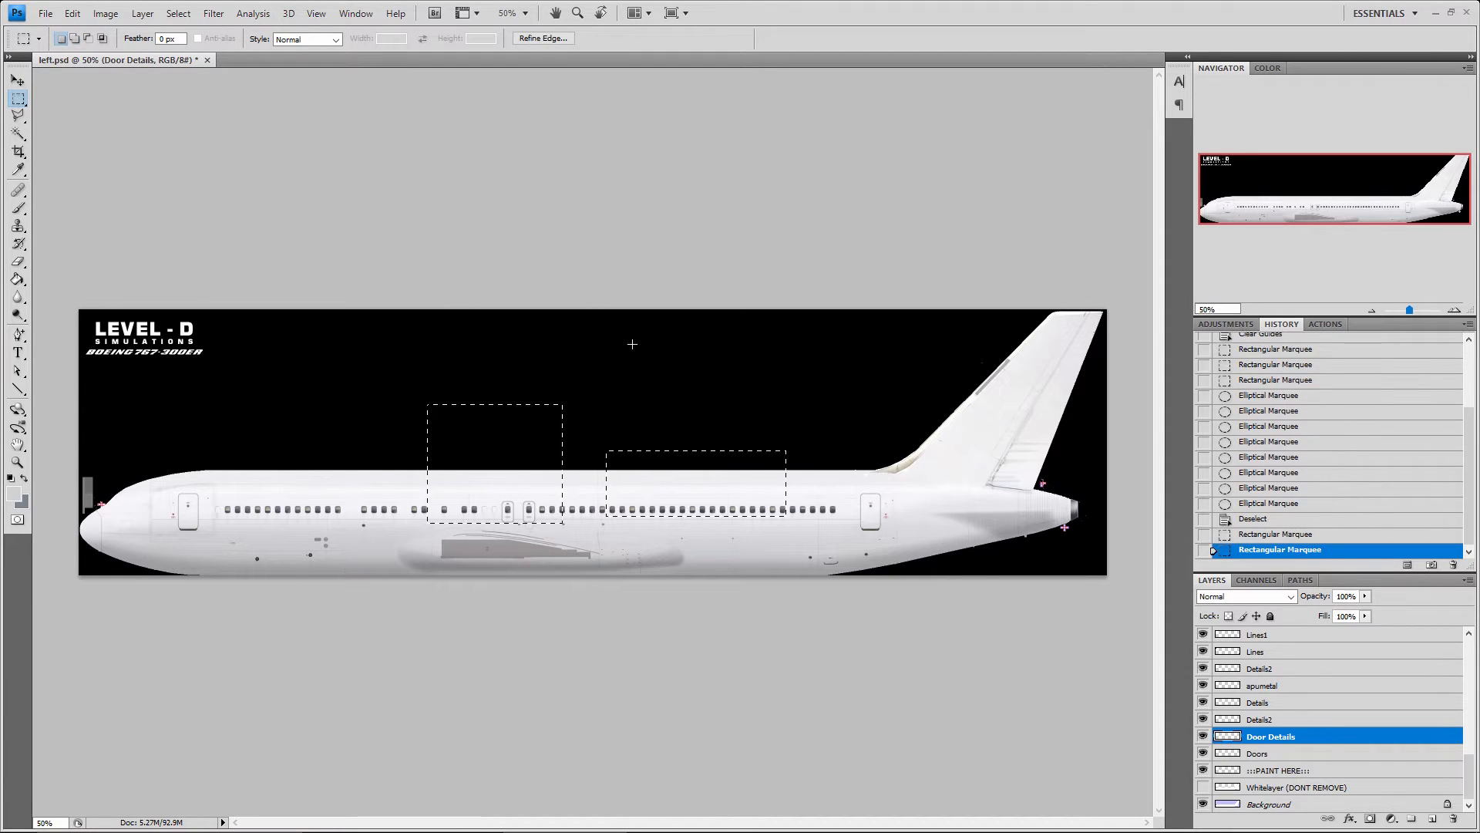
{"action": "key", "text": "ctrl+d"}
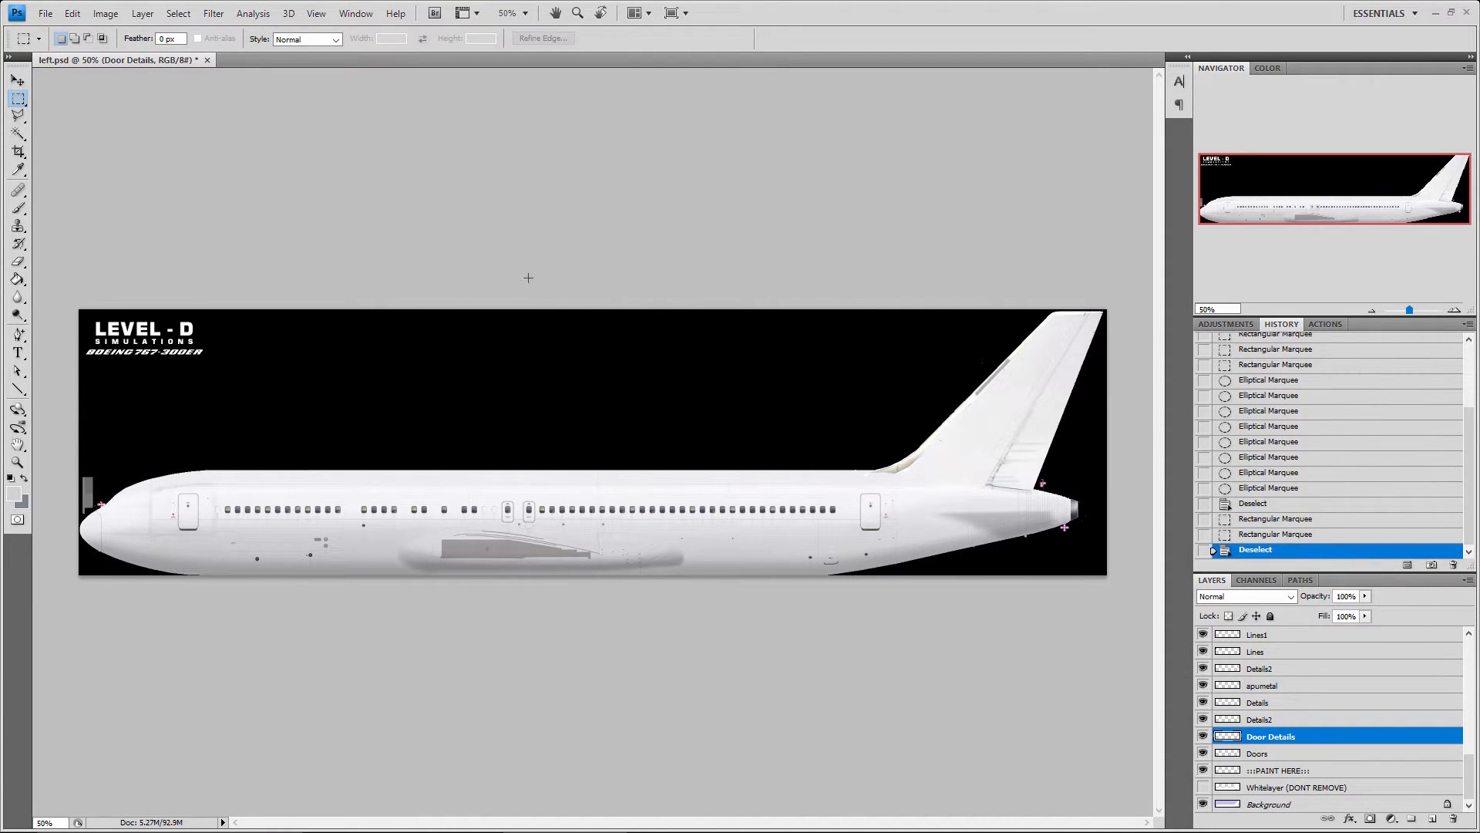
{"action": "left_click", "coordinate": [12, 98]}
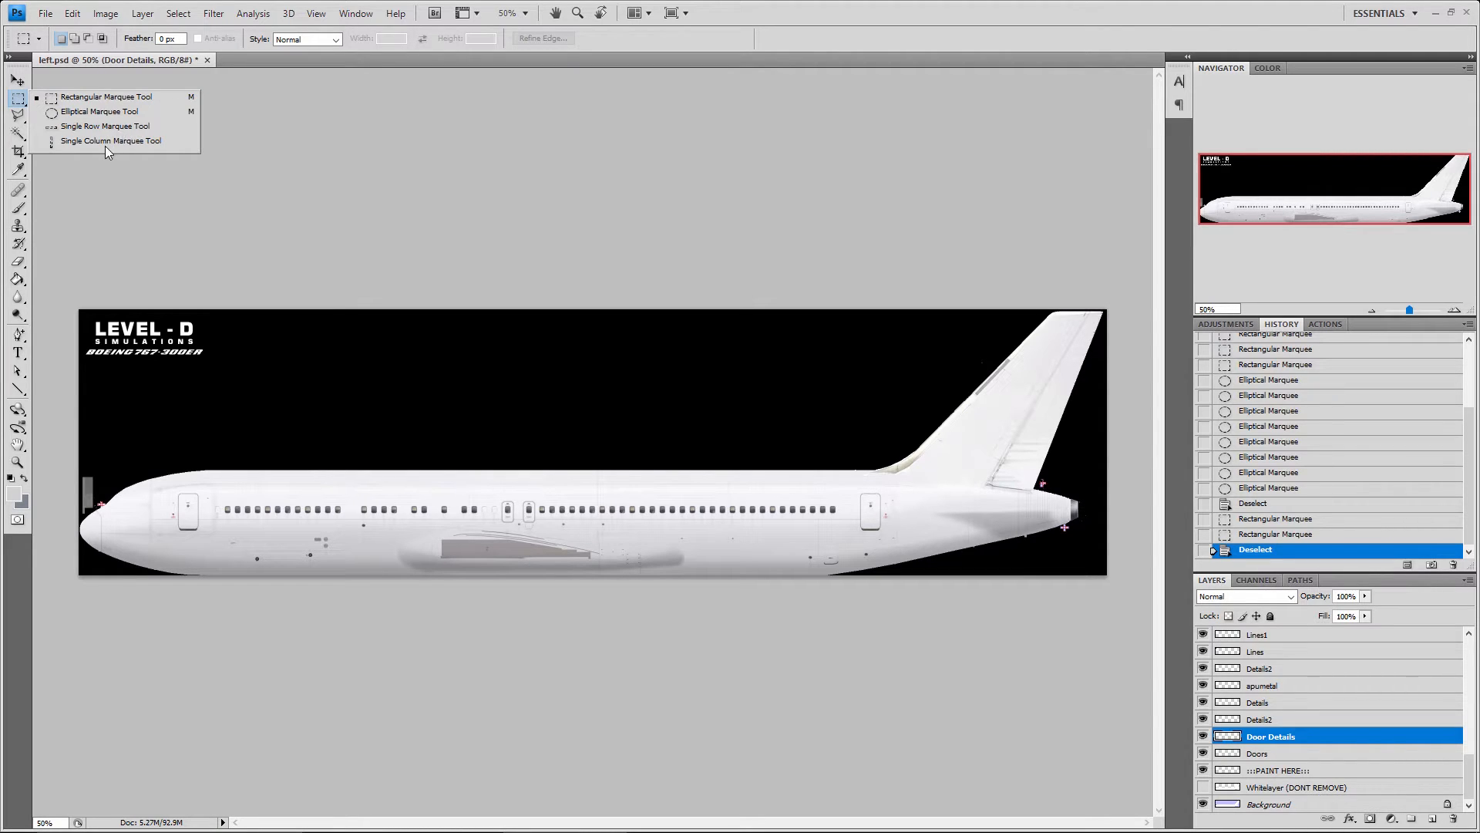
{"action": "left_click", "coordinate": [87, 97]}
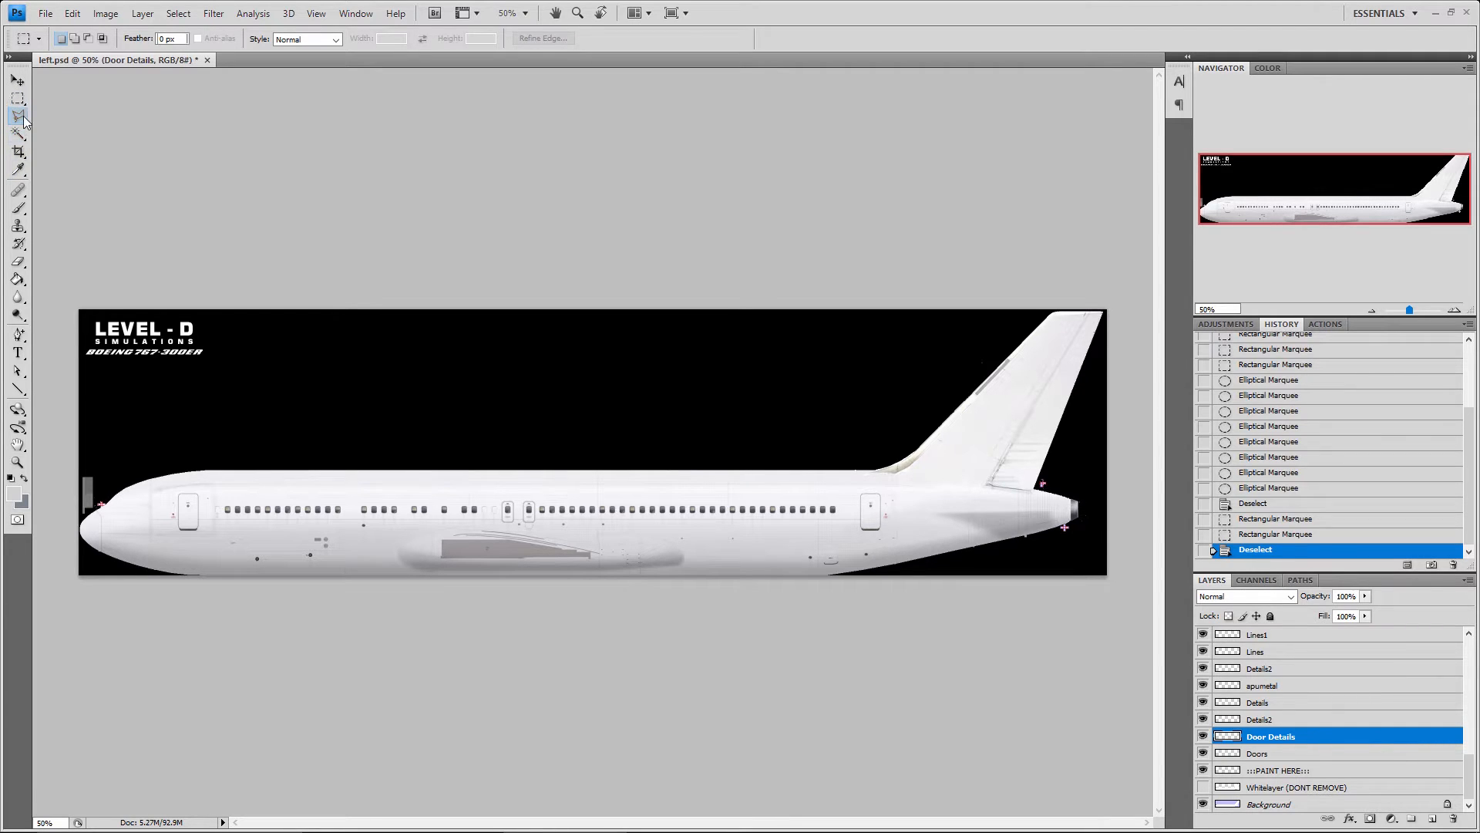
Draw a freehand Lasso selection across the fuselage and black background, deselect it, and look at the selection commands
{"action": "left_click", "coordinate": [20, 117]}
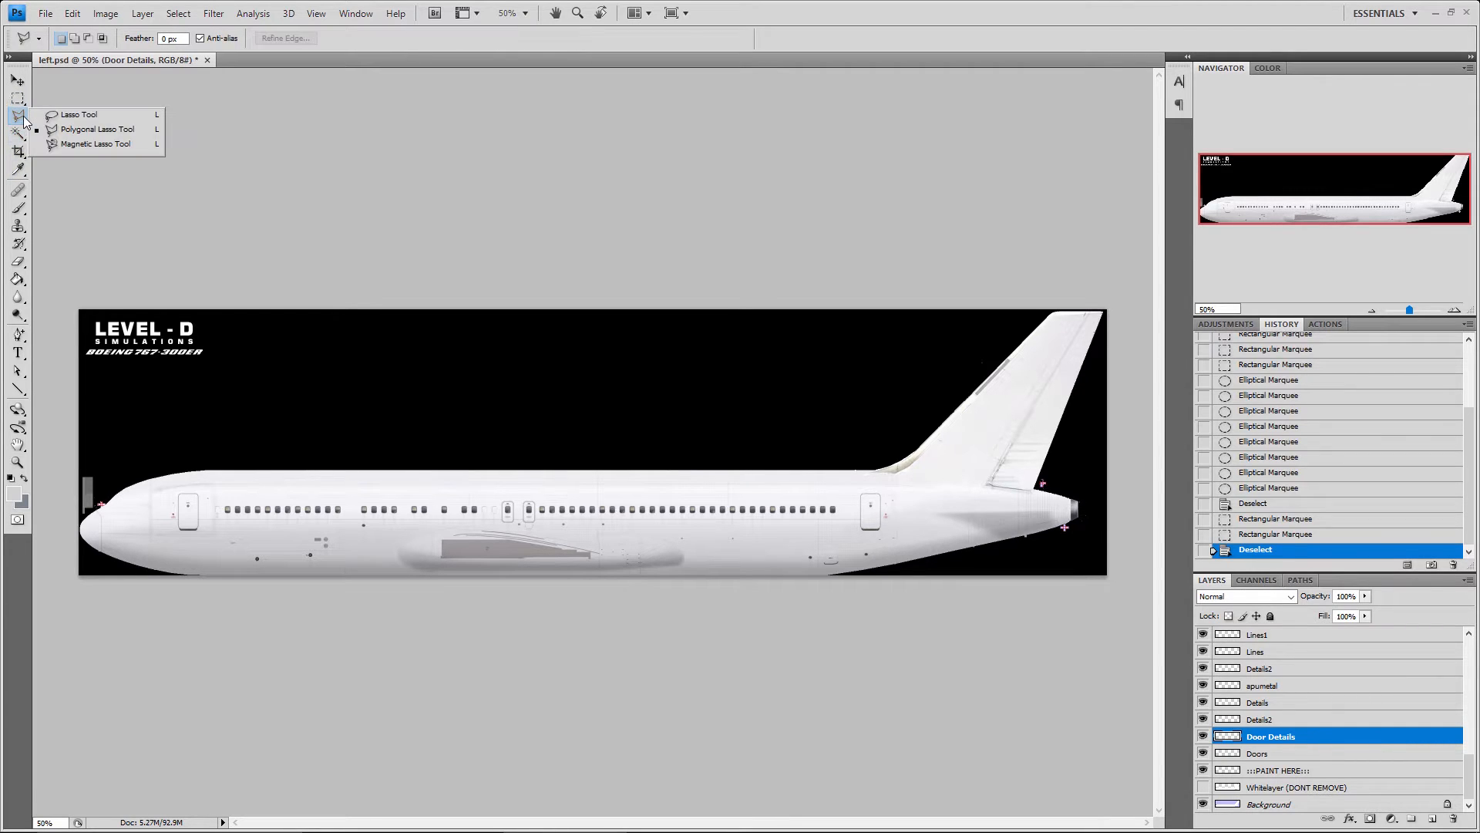
{"action": "left_click", "coordinate": [79, 115]}
{"action": "mouse_move", "coordinate": [371, 425]}
{"action": "left_mouse_down"}
{"action": "mouse_move", "coordinate": [454, 524]}
{"action": "mouse_move", "coordinate": [542, 547]}
{"action": "mouse_move", "coordinate": [669, 518]}
{"action": "mouse_move", "coordinate": [618, 492]}
{"action": "mouse_move", "coordinate": [791, 506]}
{"action": "mouse_move", "coordinate": [896, 461]}
{"action": "mouse_move", "coordinate": [770, 432]}
{"action": "mouse_move", "coordinate": [587, 447]}
{"action": "mouse_move", "coordinate": [370, 423]}
{"action": "left_mouse_up"}
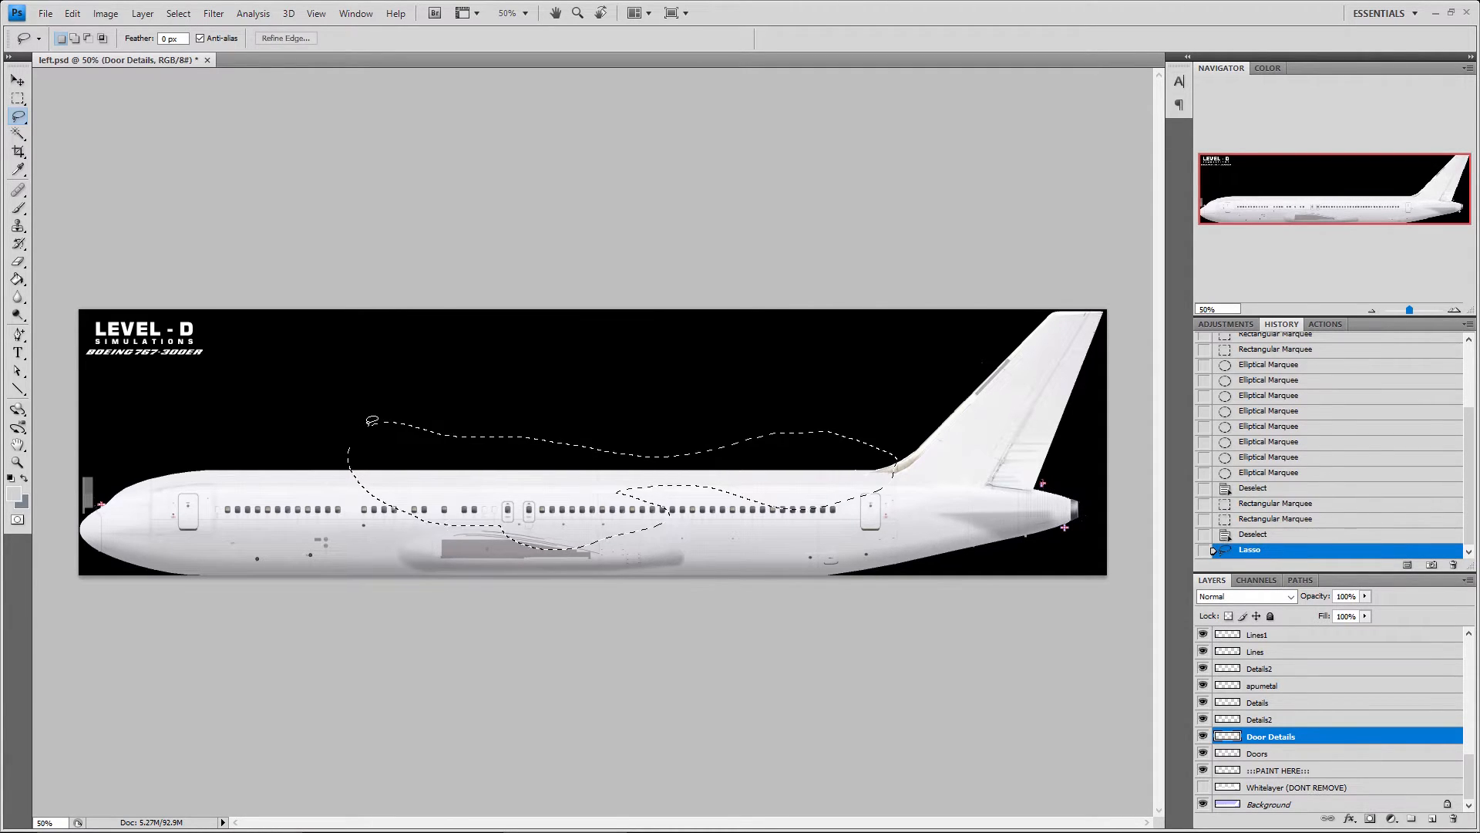
{"action": "left_click", "coordinate": [580, 275]}
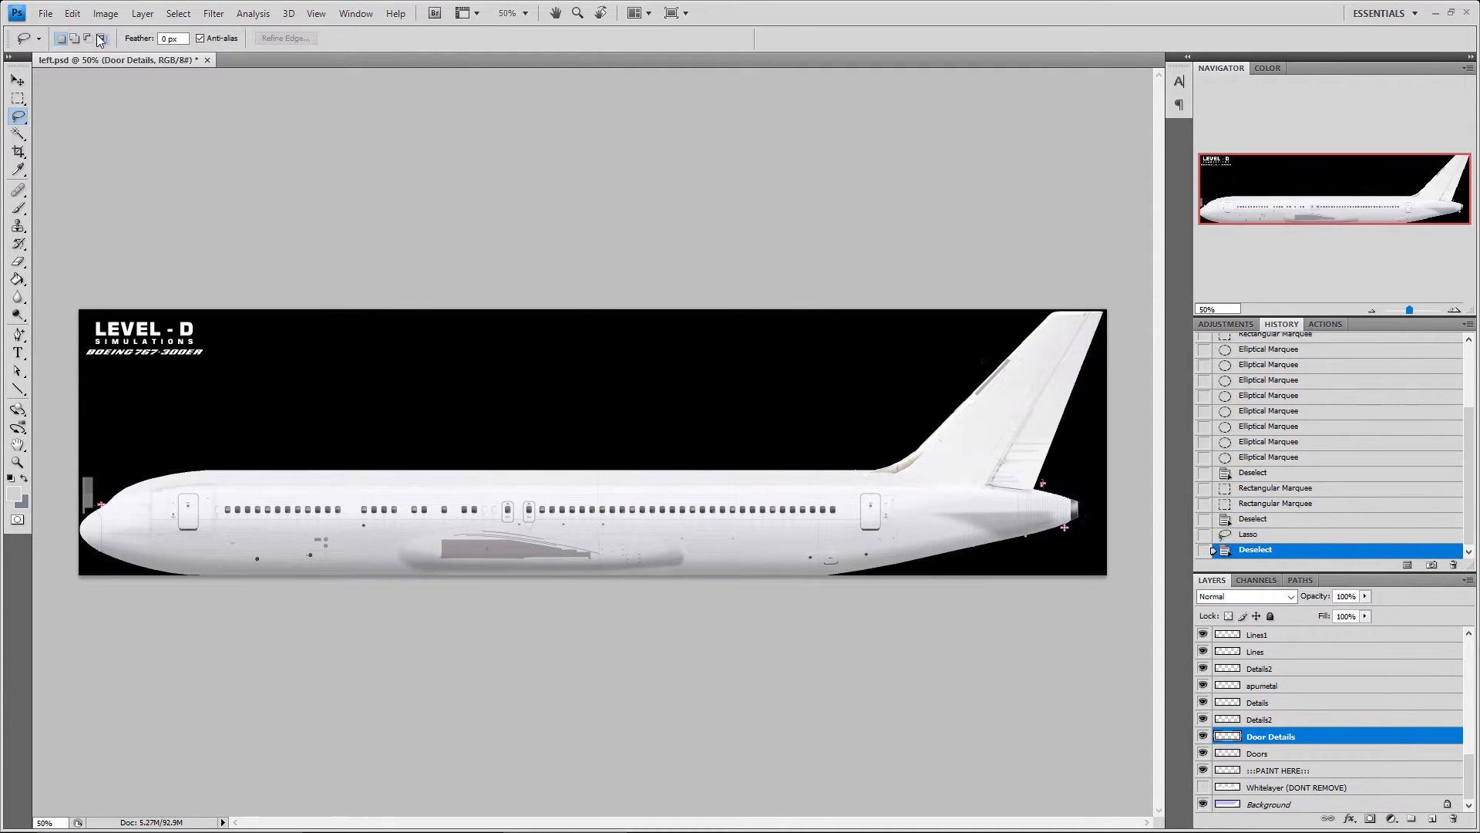
{"action": "left_click", "coordinate": [174, 12]}
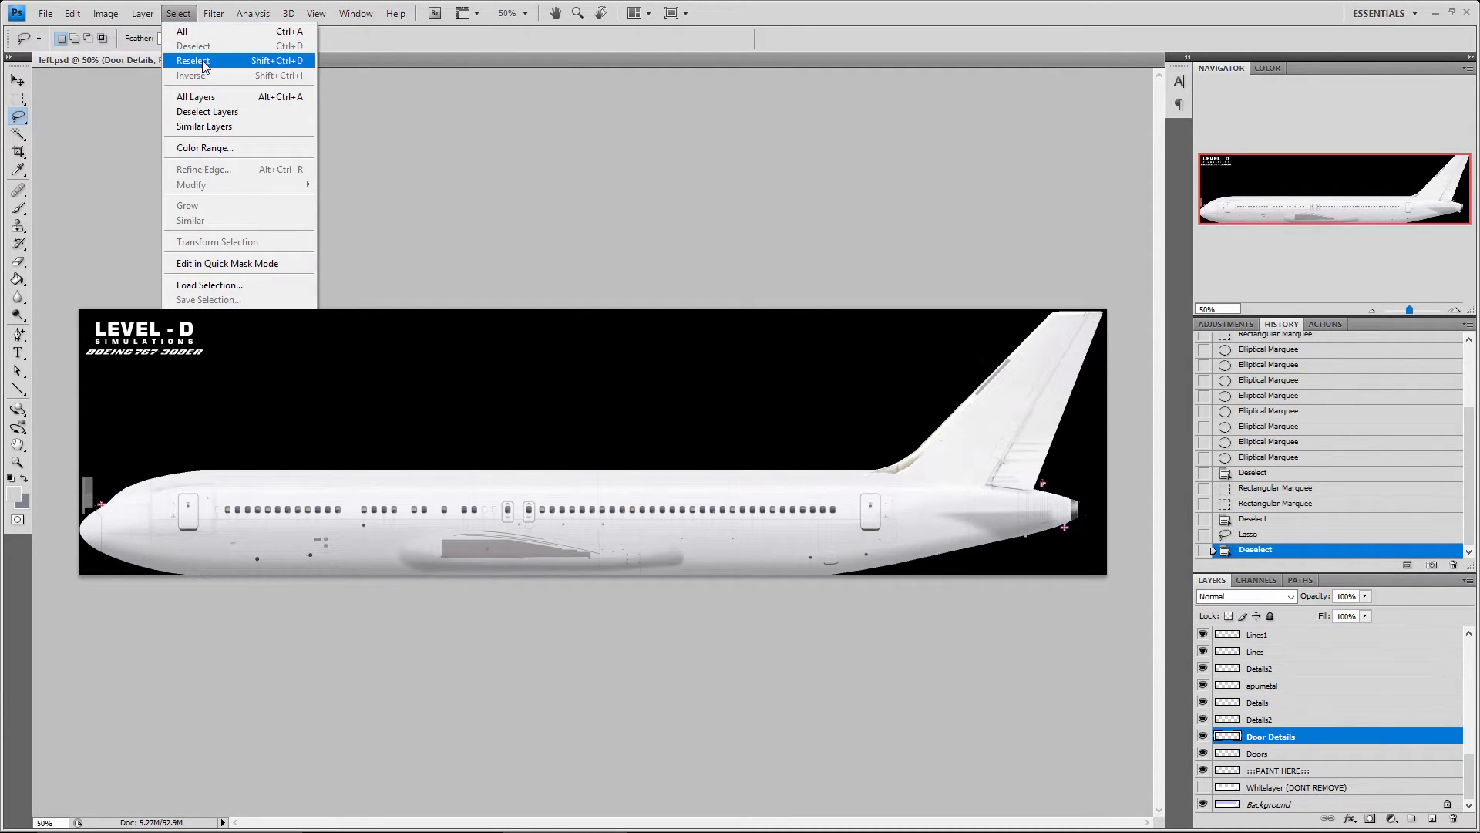
{"action": "left_click", "coordinate": [449, 100]}
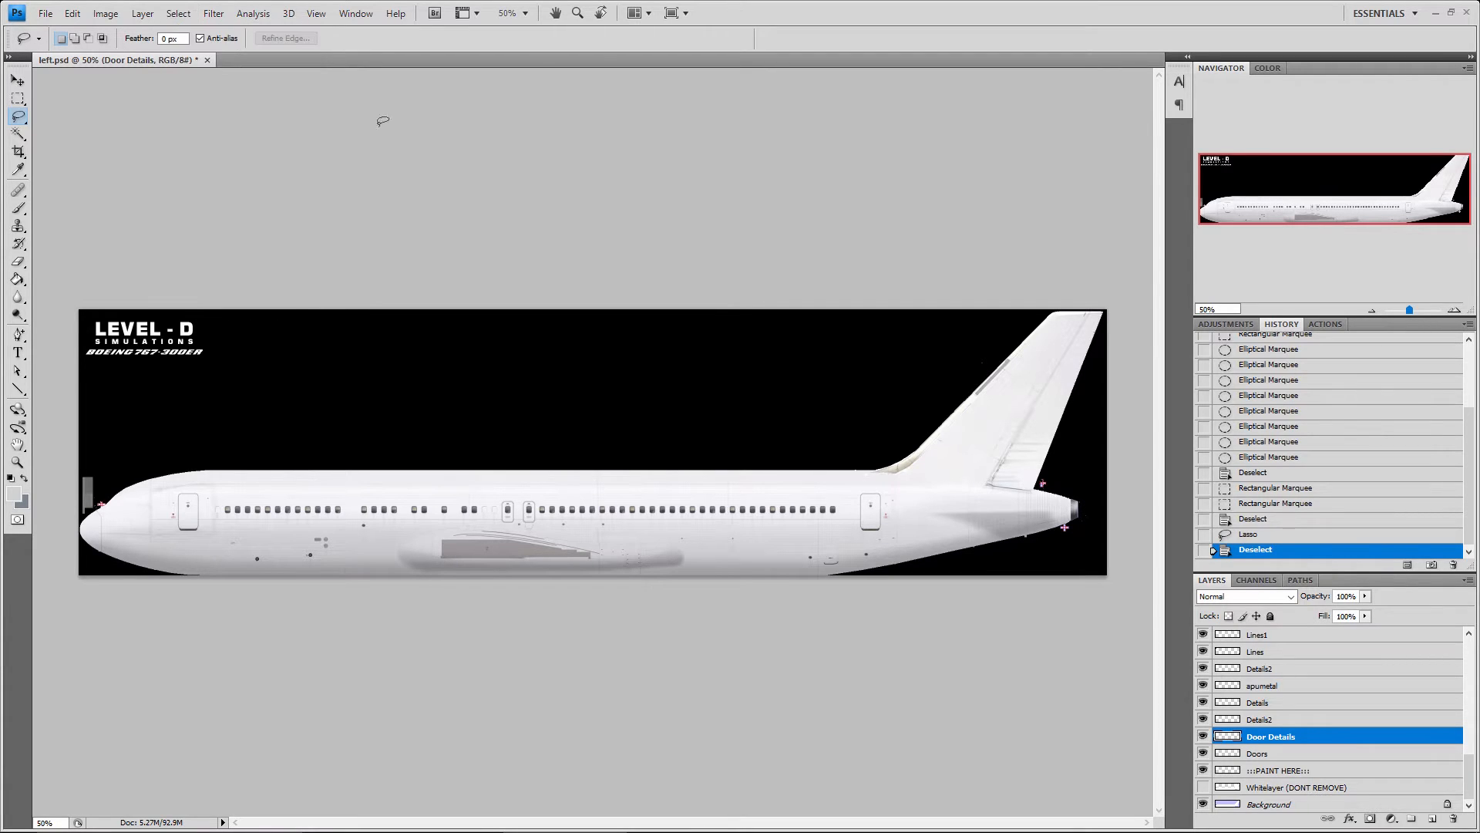
Try to draw straight-edged selections with the Polygonal Lasso tool
{"action": "left_click", "coordinate": [18, 116]}
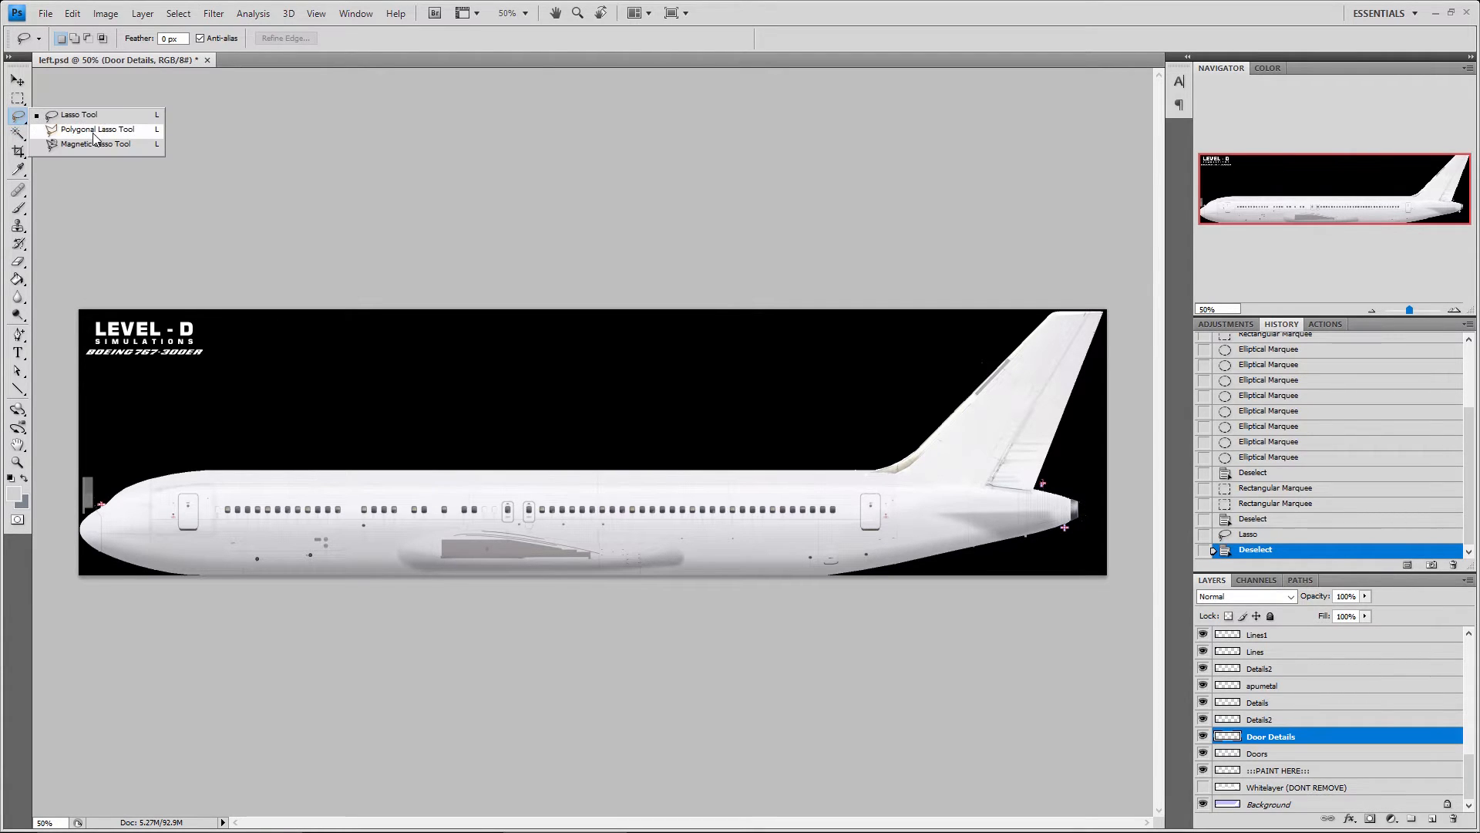
{"action": "left_click", "coordinate": [155, 129]}
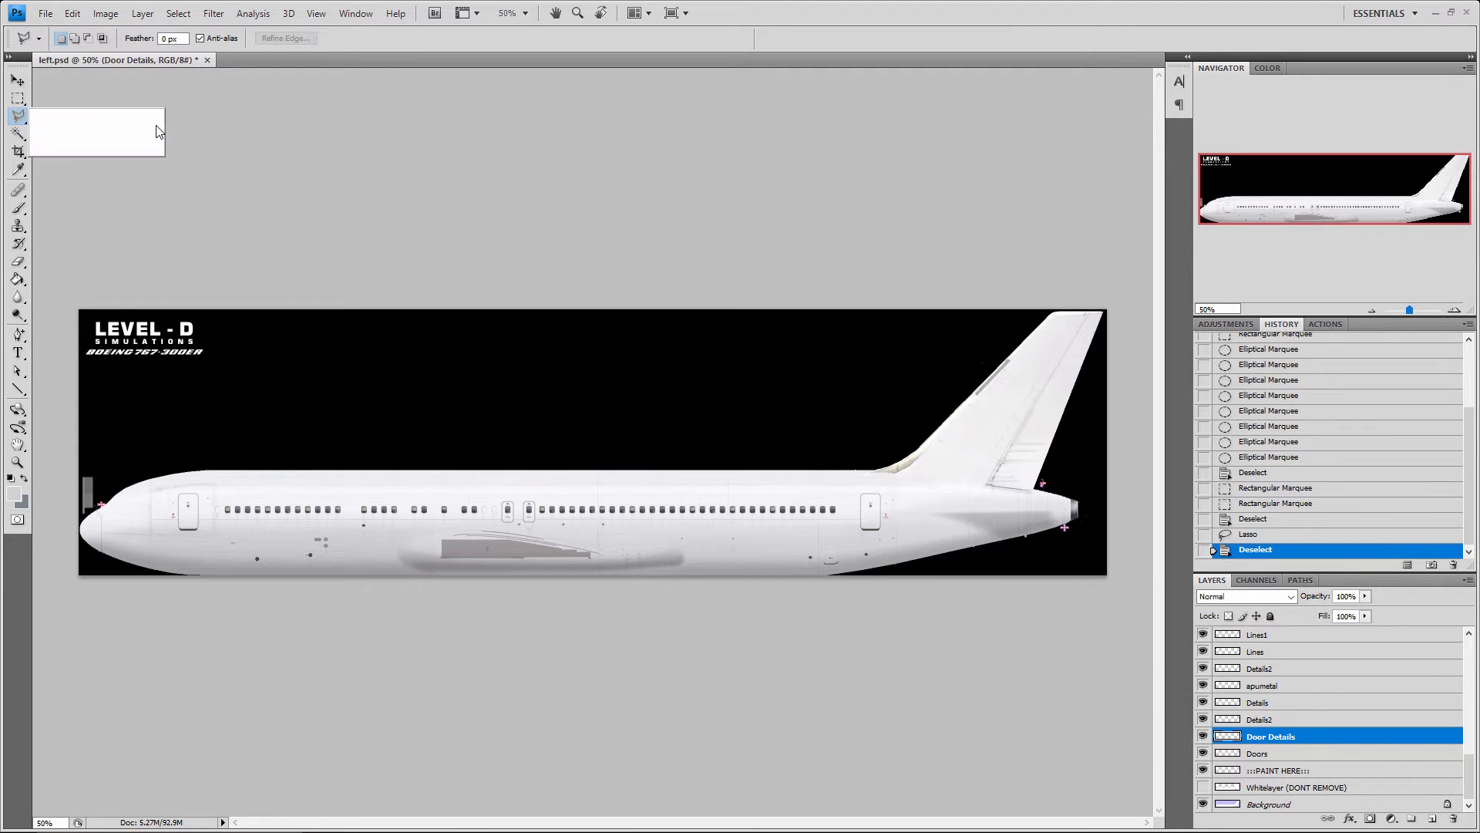
{"action": "left_click", "coordinate": [305, 166]}
{"action": "double_click", "coordinate": [38, 104]}
{"action": "left_click", "coordinate": [712, 318]}
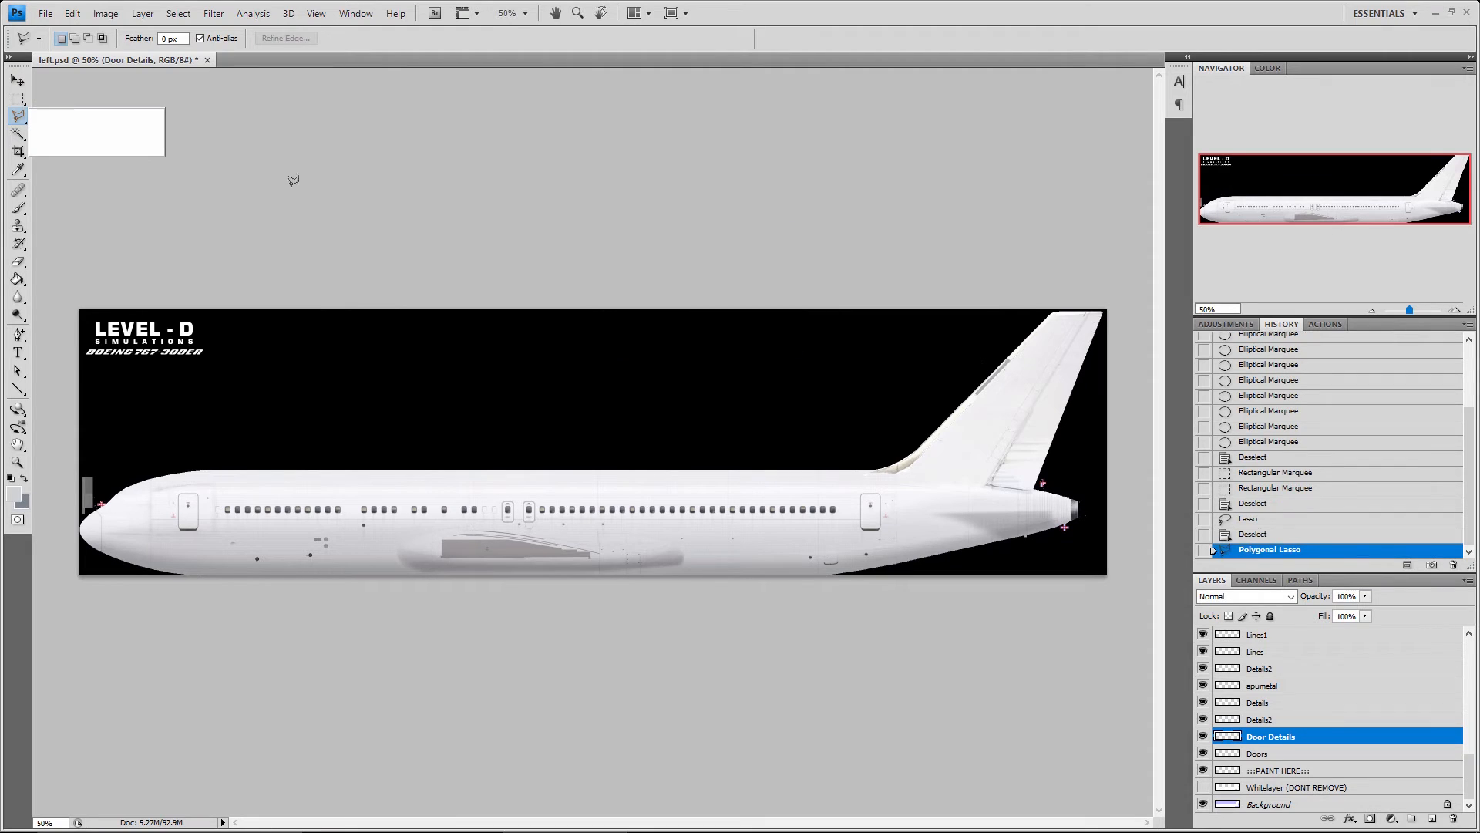
{"action": "left_click", "coordinate": [20, 83]}
{"action": "left_click", "coordinate": [19, 116]}
{"action": "left_click", "coordinate": [235, 137]}
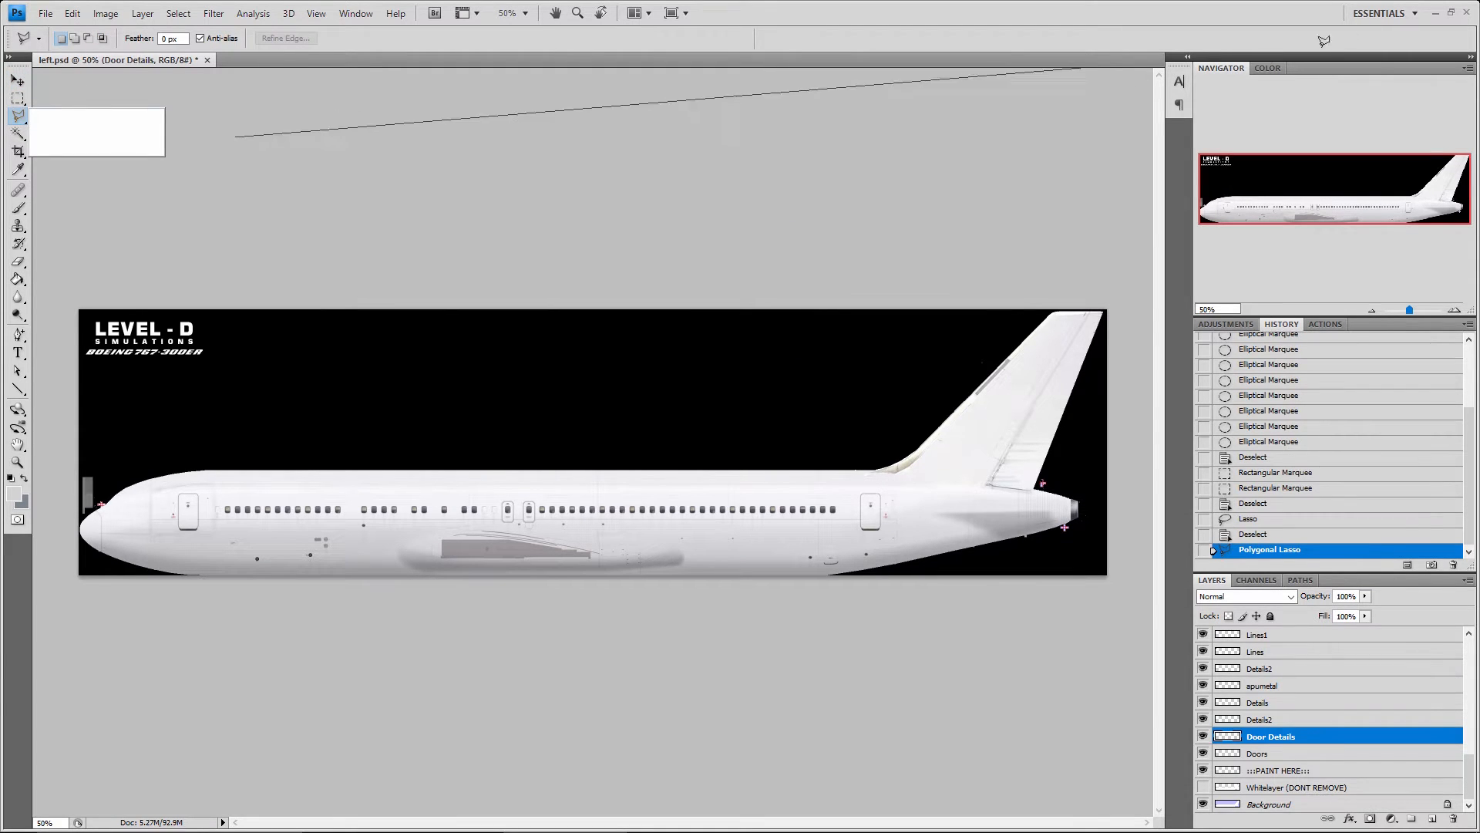
{"action": "left_click", "coordinate": [1324, 40]}
{"action": "double_click", "coordinate": [1111, 111]}
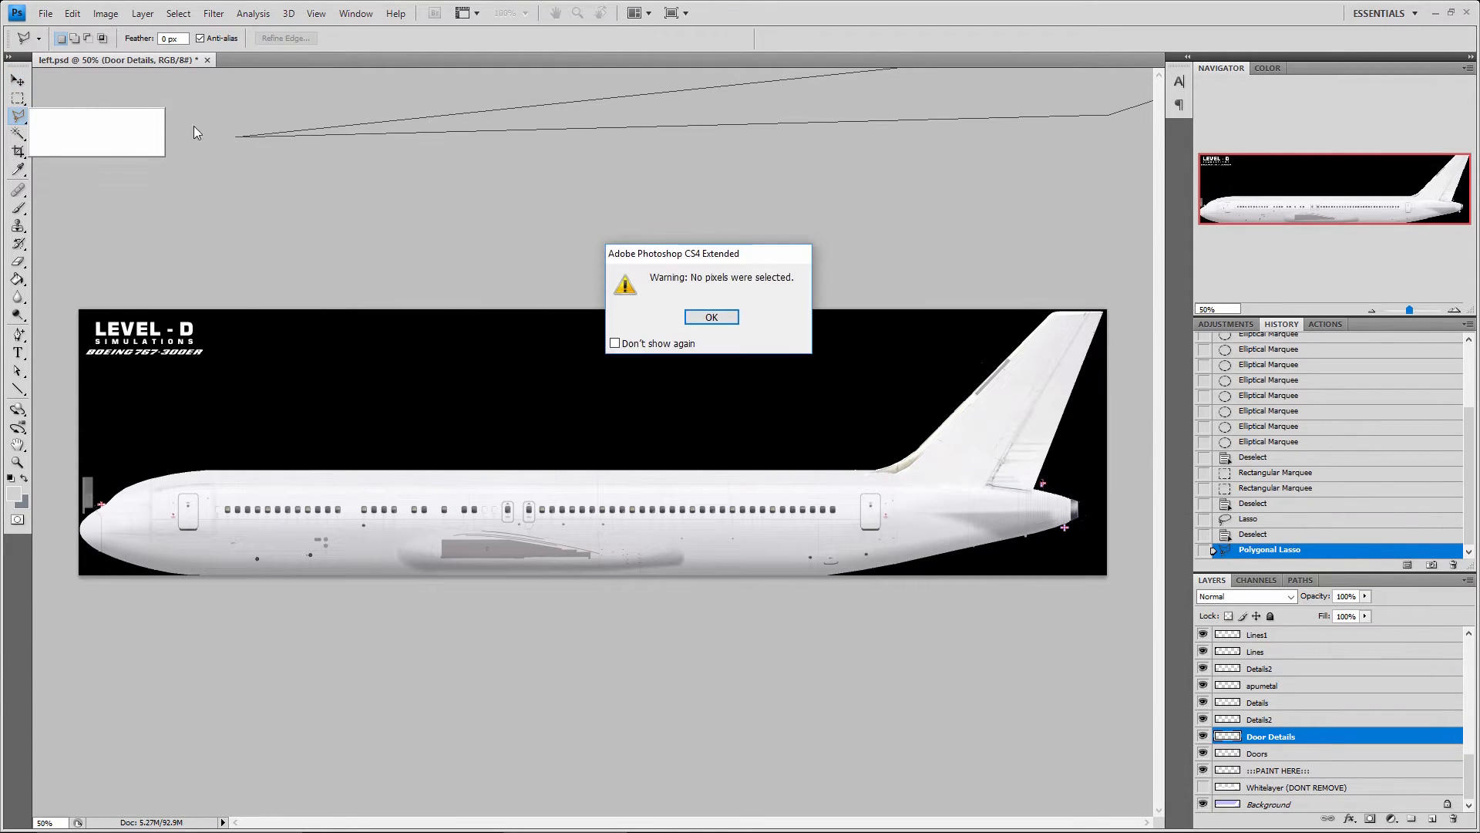
{"action": "key", "text": "Return"}
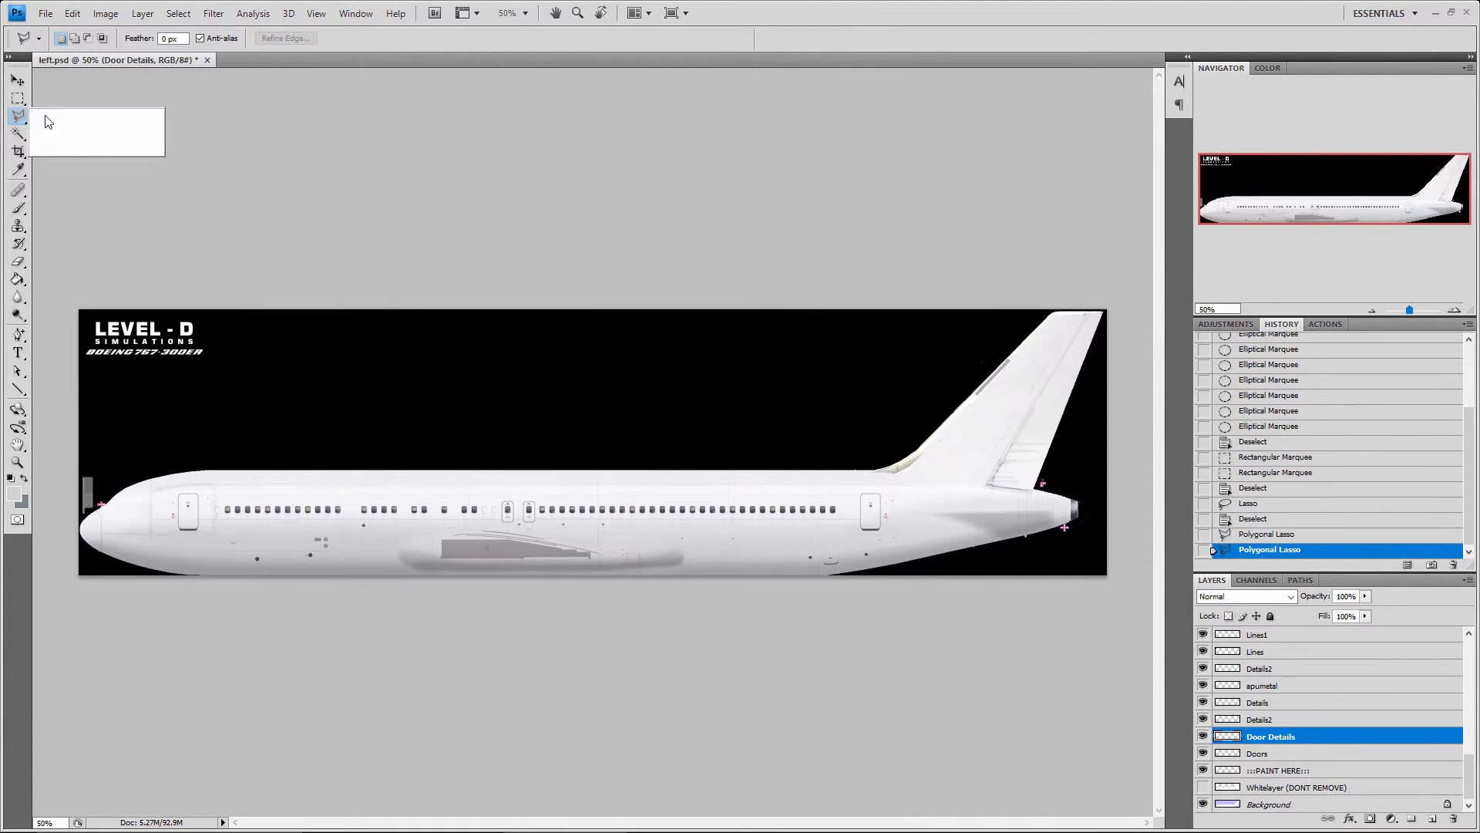
Quit the program without saving the changes to left.psd
{"action": "left_click", "coordinate": [19, 82]}
{"action": "left_click", "coordinate": [48, 16]}
{"action": "left_click", "coordinate": [48, 16]}
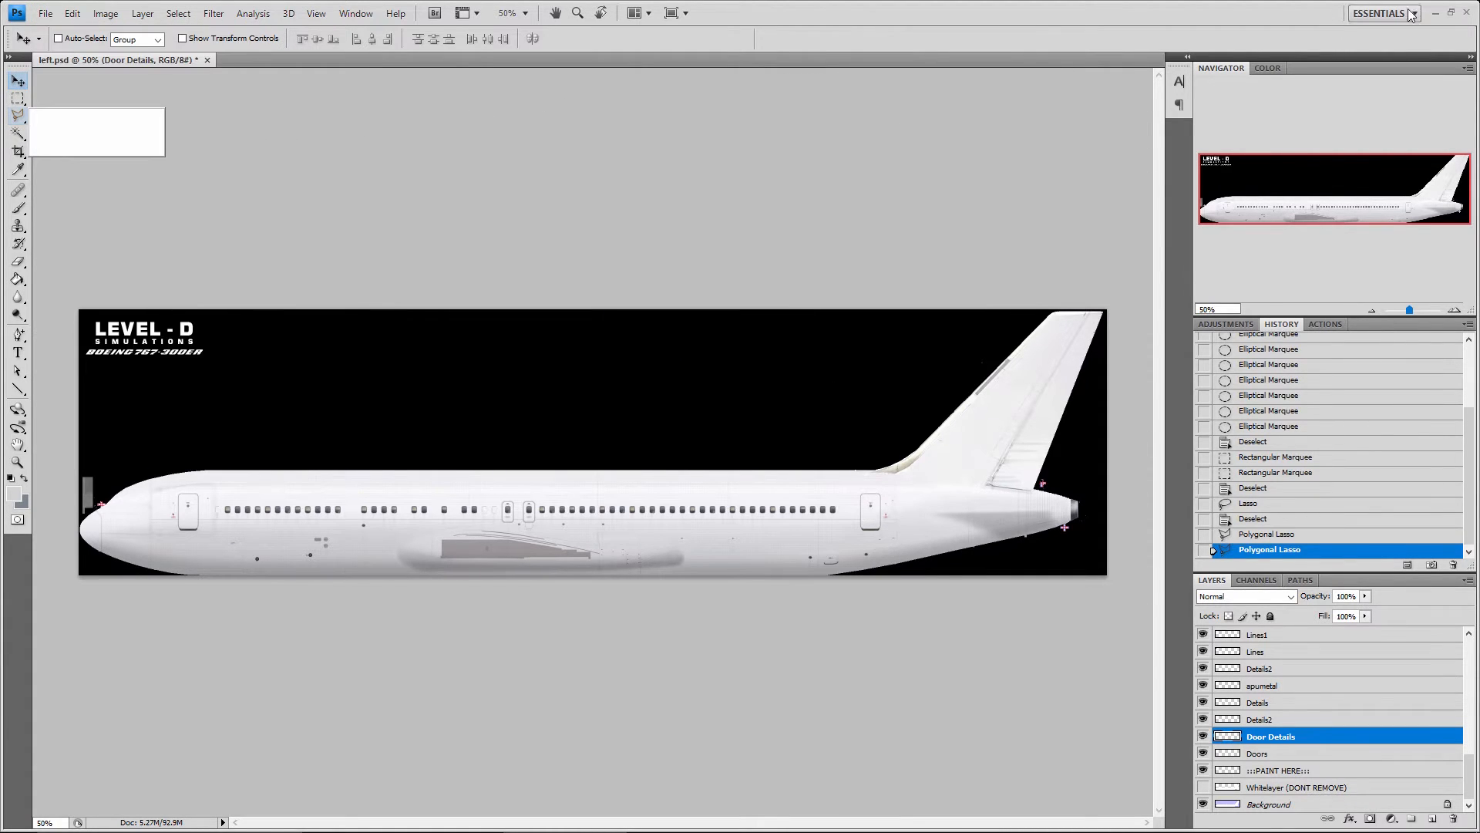
{"action": "left_click", "coordinate": [1467, 14]}
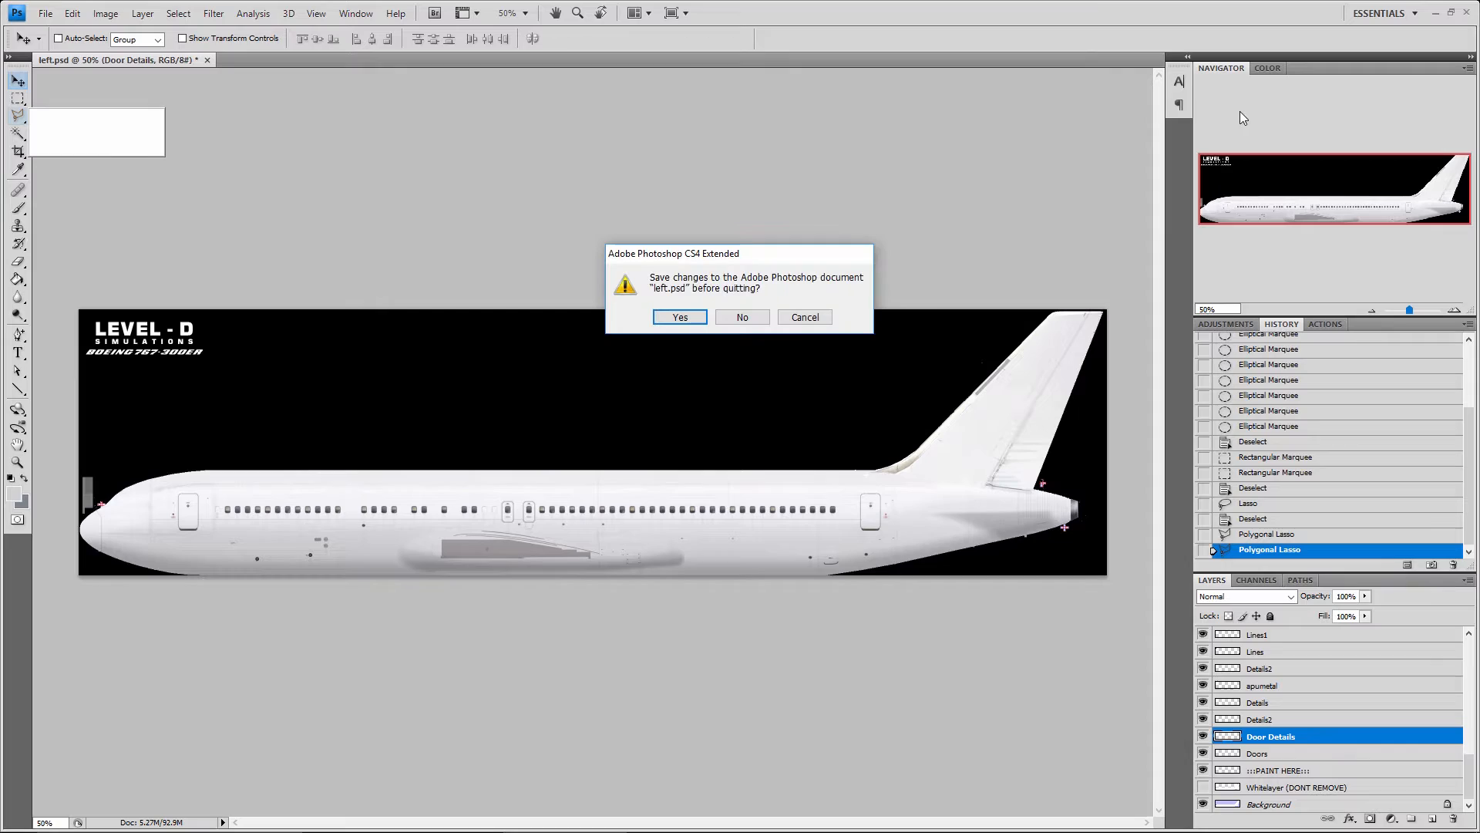
{"action": "left_click", "coordinate": [746, 316]}
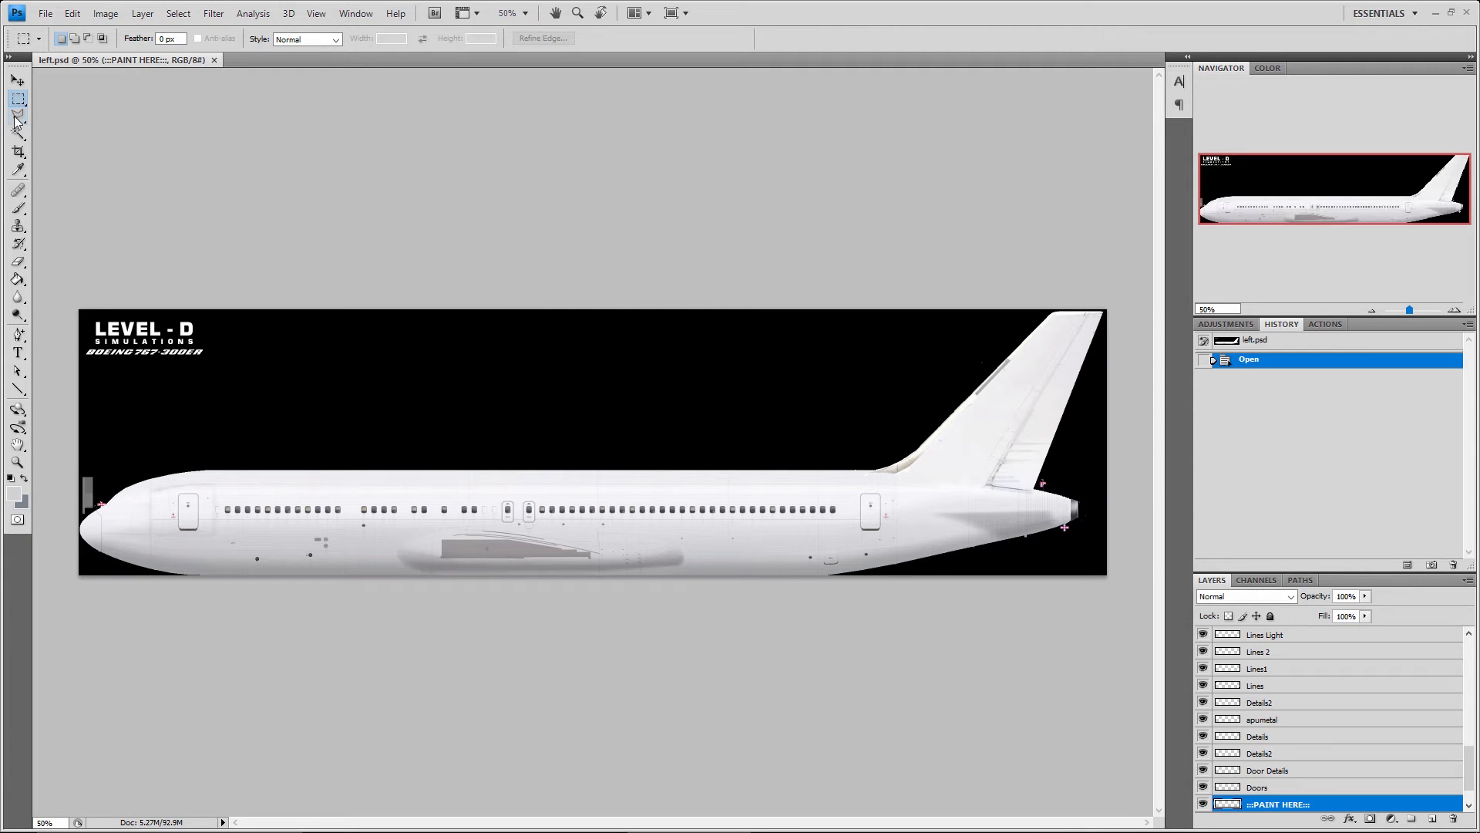
Draw a closed Polygonal Lasso selection spanning the black background, the fuselage and the title logo, and deselect it
{"action": "left_click", "coordinate": [18, 115]}
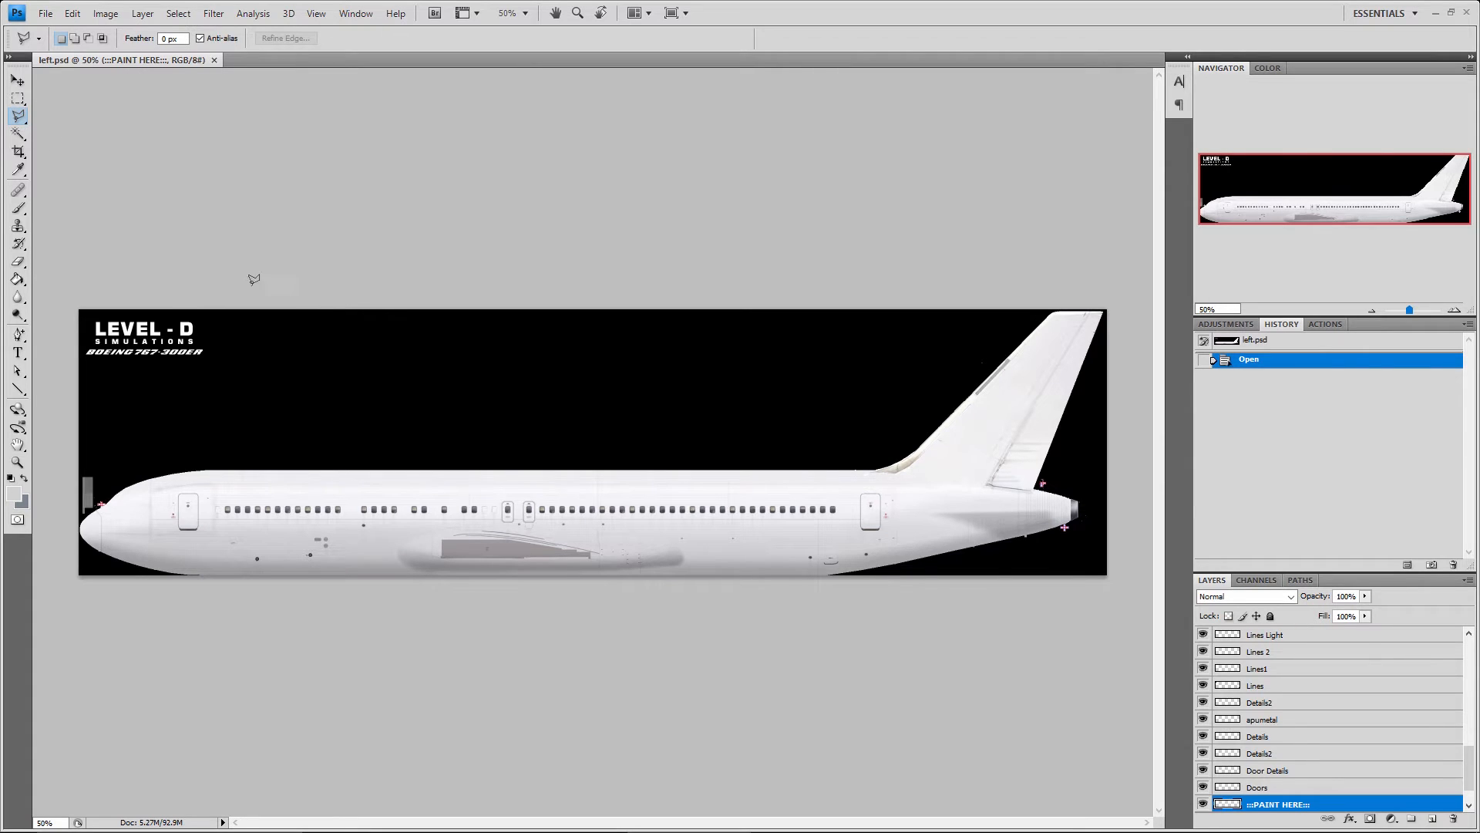
{"action": "left_click", "coordinate": [409, 409]}
{"action": "left_click", "coordinate": [787, 376]}
{"action": "left_click", "coordinate": [985, 500]}
{"action": "left_click", "coordinate": [748, 541]}
{"action": "left_click", "coordinate": [337, 501]}
{"action": "left_click", "coordinate": [151, 430]}
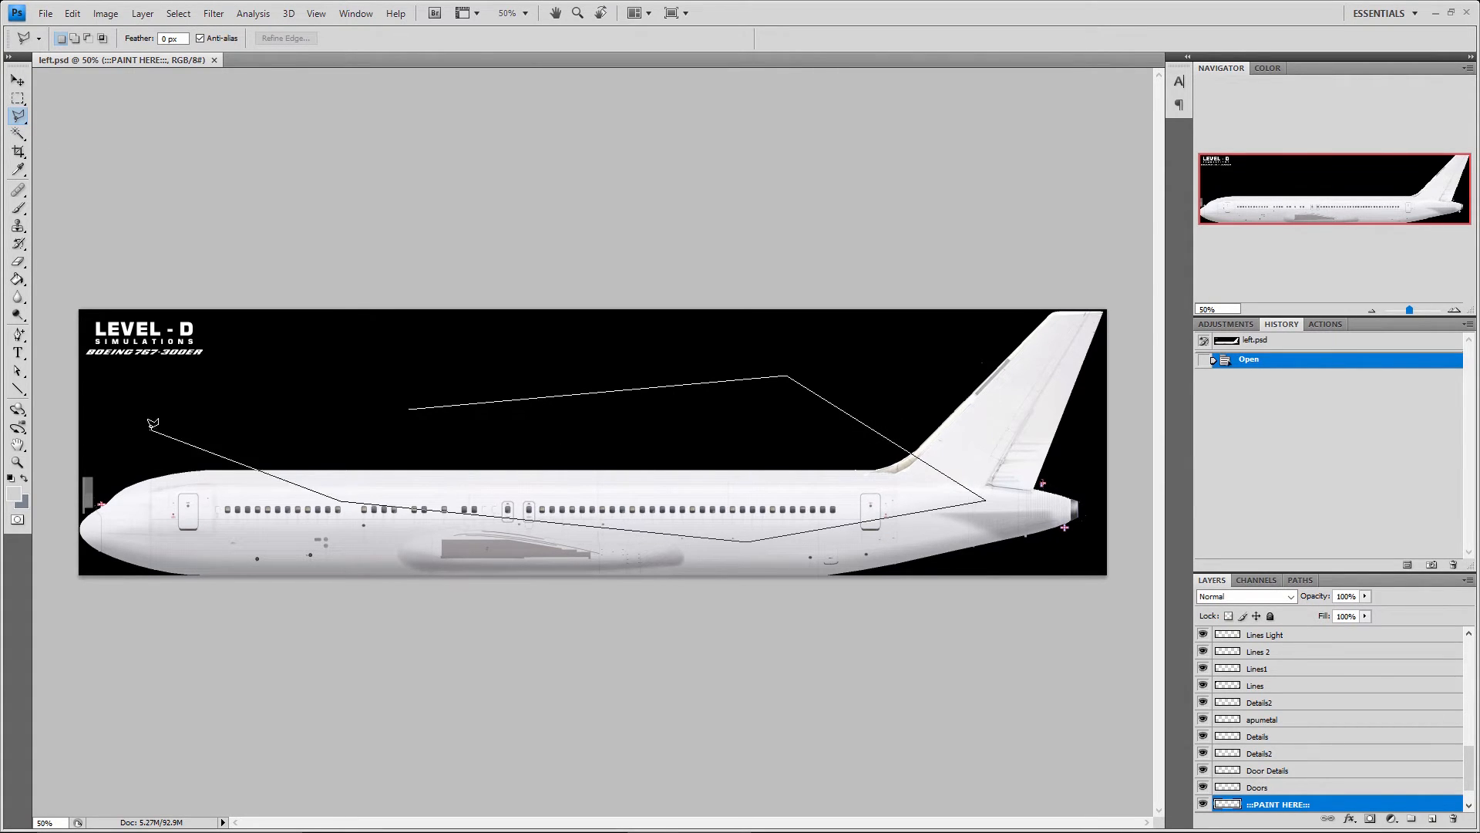
{"action": "left_click", "coordinate": [160, 359]}
{"action": "left_click", "coordinate": [171, 330]}
{"action": "left_click", "coordinate": [409, 408]}
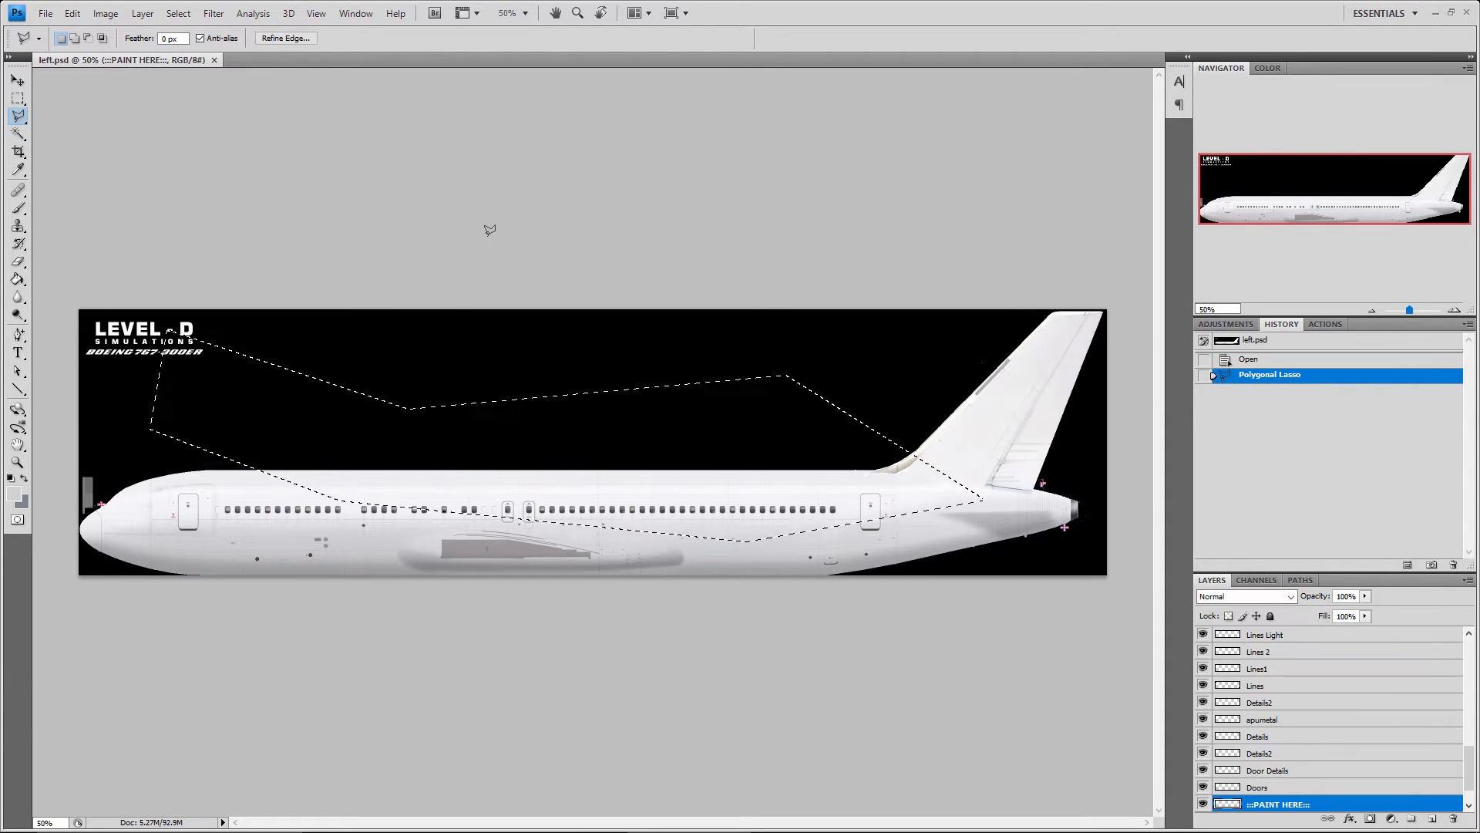
{"action": "key", "text": "ctrl+d"}
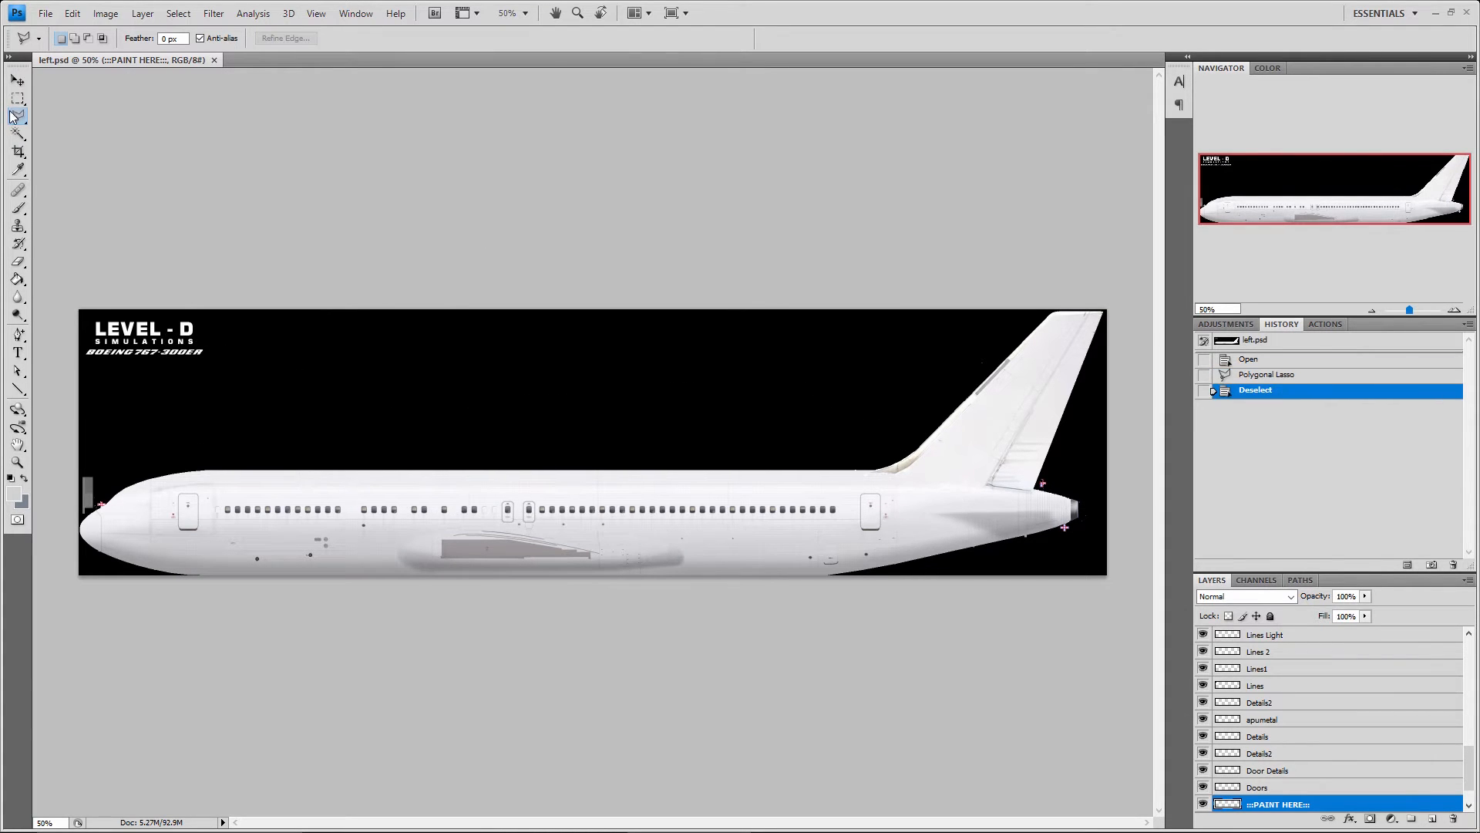
Trace a Magnetic Lasso selection around the fuselage's upper edge and the tail, deselect it, and return to the Polygonal Lasso tool
{"action": "left_click_drag", "start_coordinate": [13, 117], "coordinate": [115, 151]}
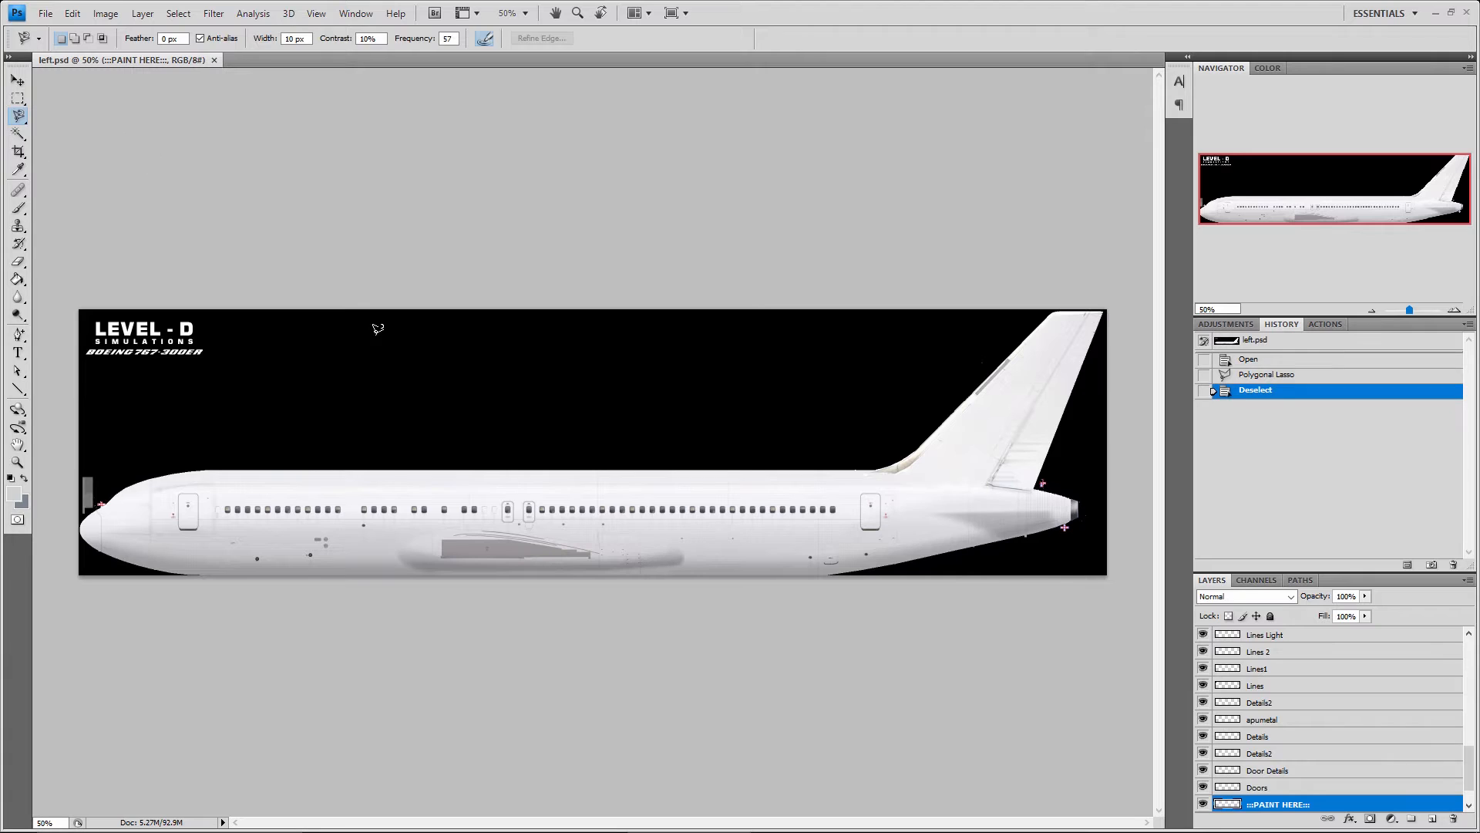
{"action": "left_click", "coordinate": [564, 468]}
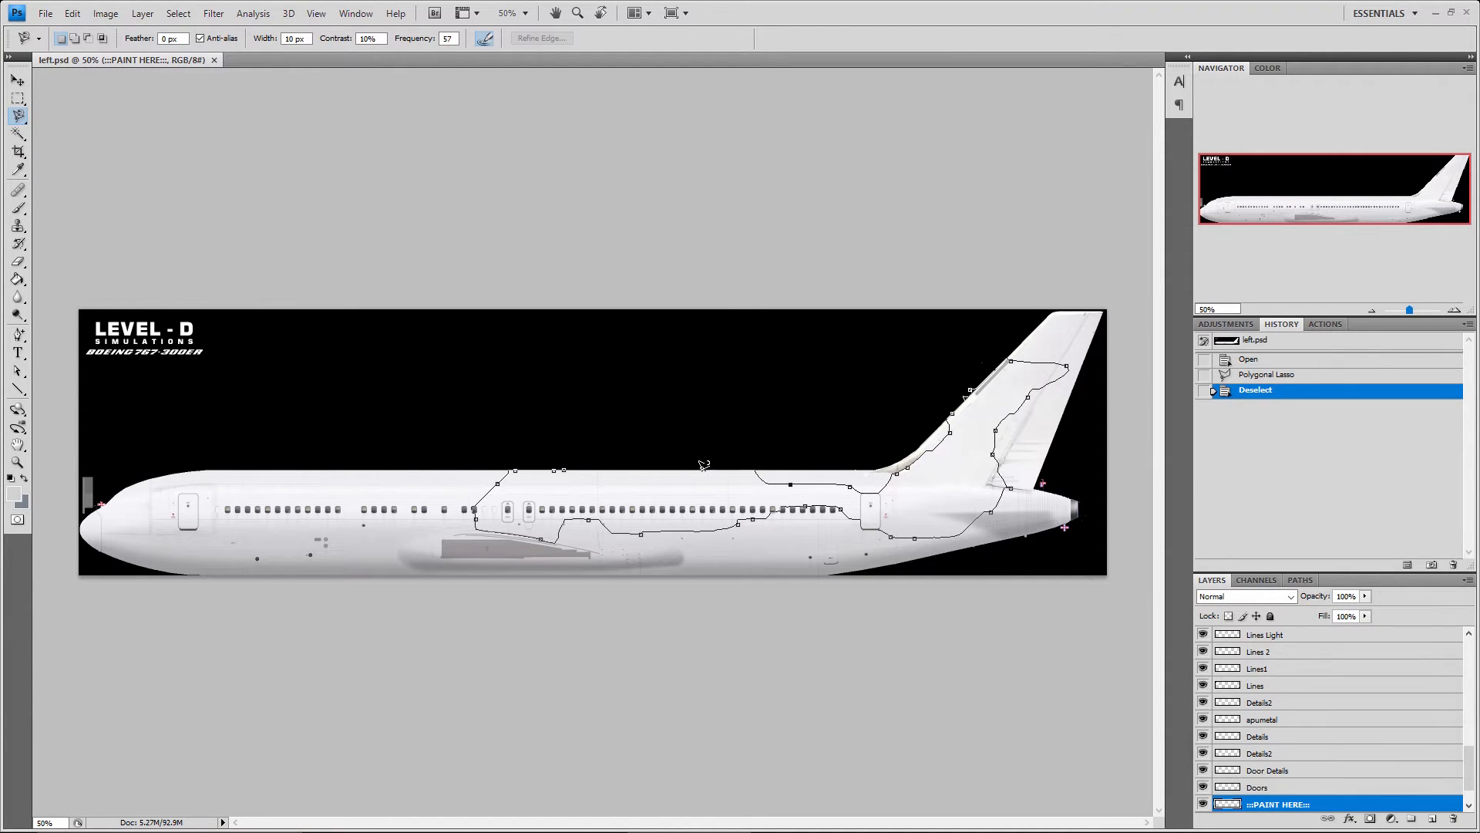
{"action": "left_click", "coordinate": [566, 464]}
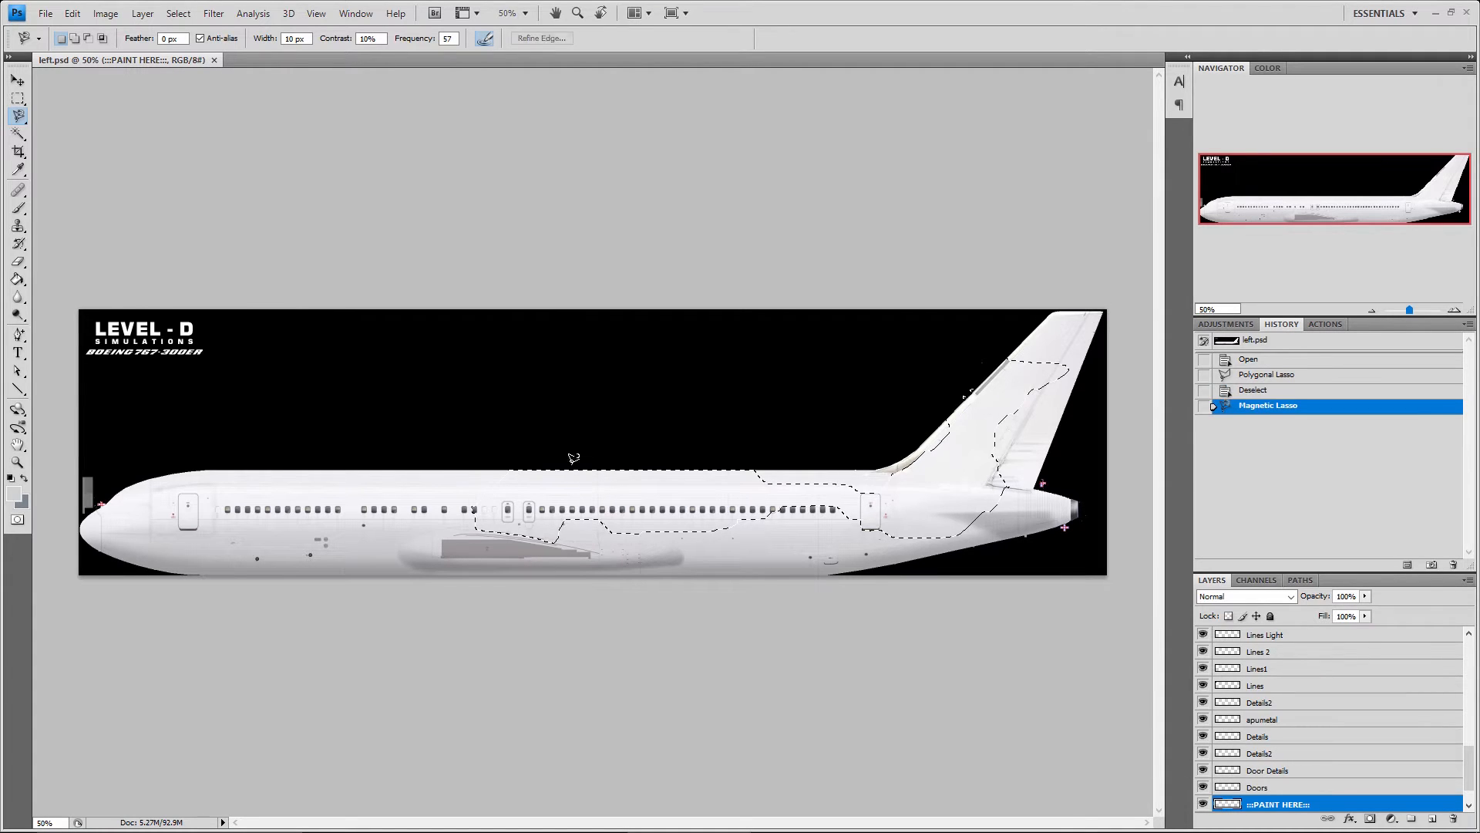
{"action": "key", "text": "ctrl+d"}
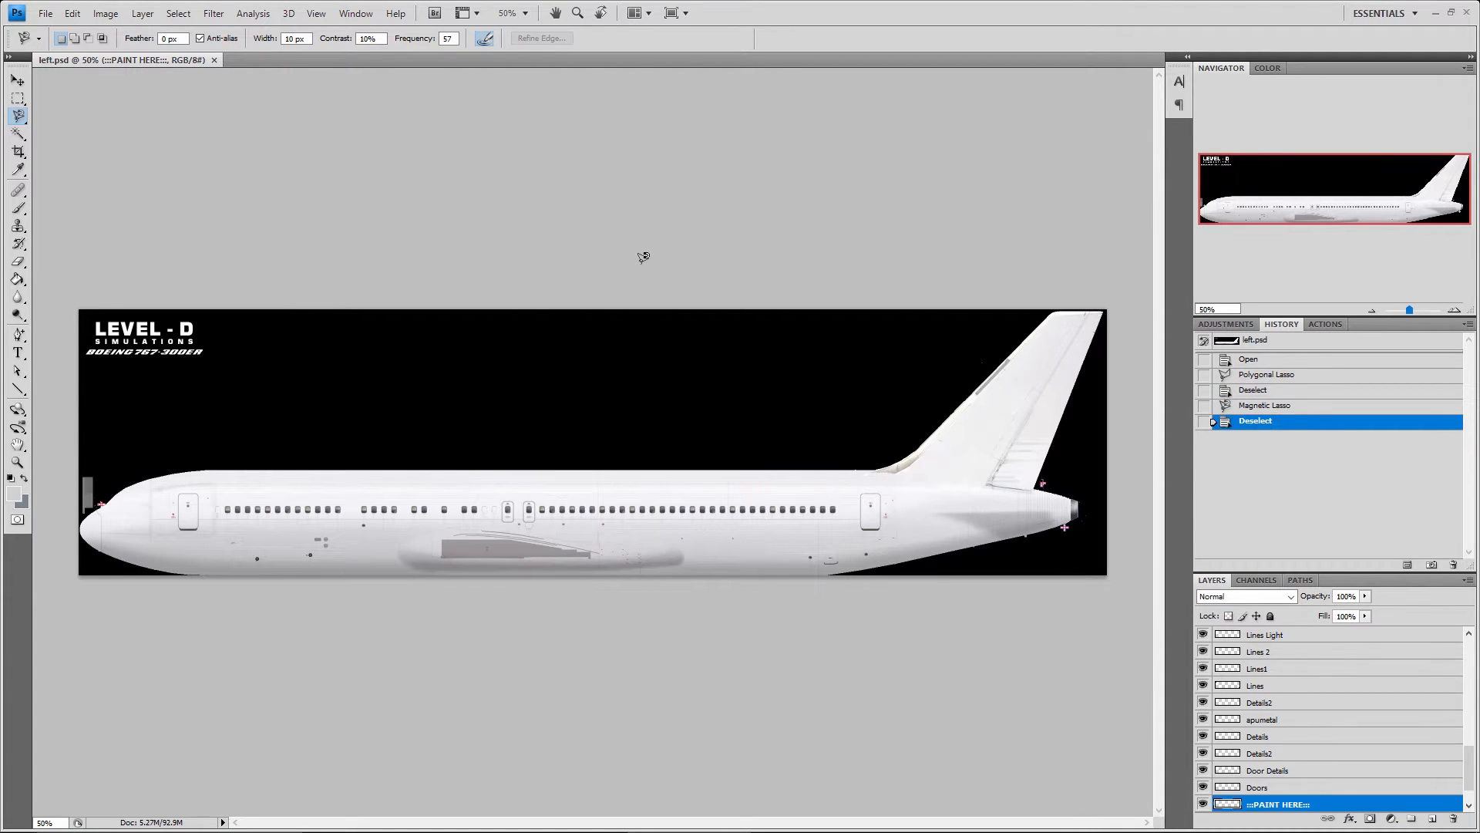
{"action": "left_click", "coordinate": [12, 119]}
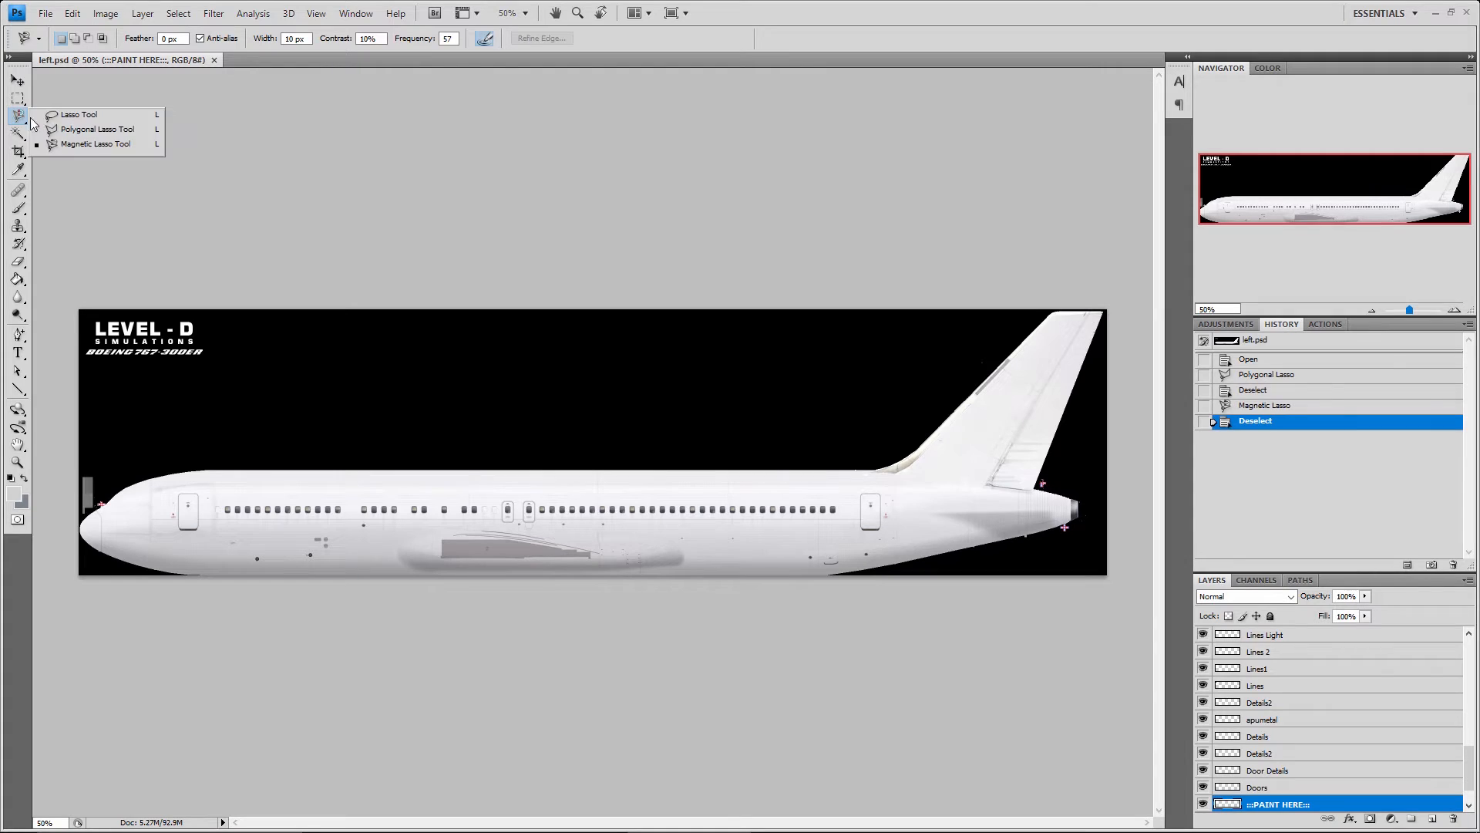
{"action": "left_click", "coordinate": [71, 132]}
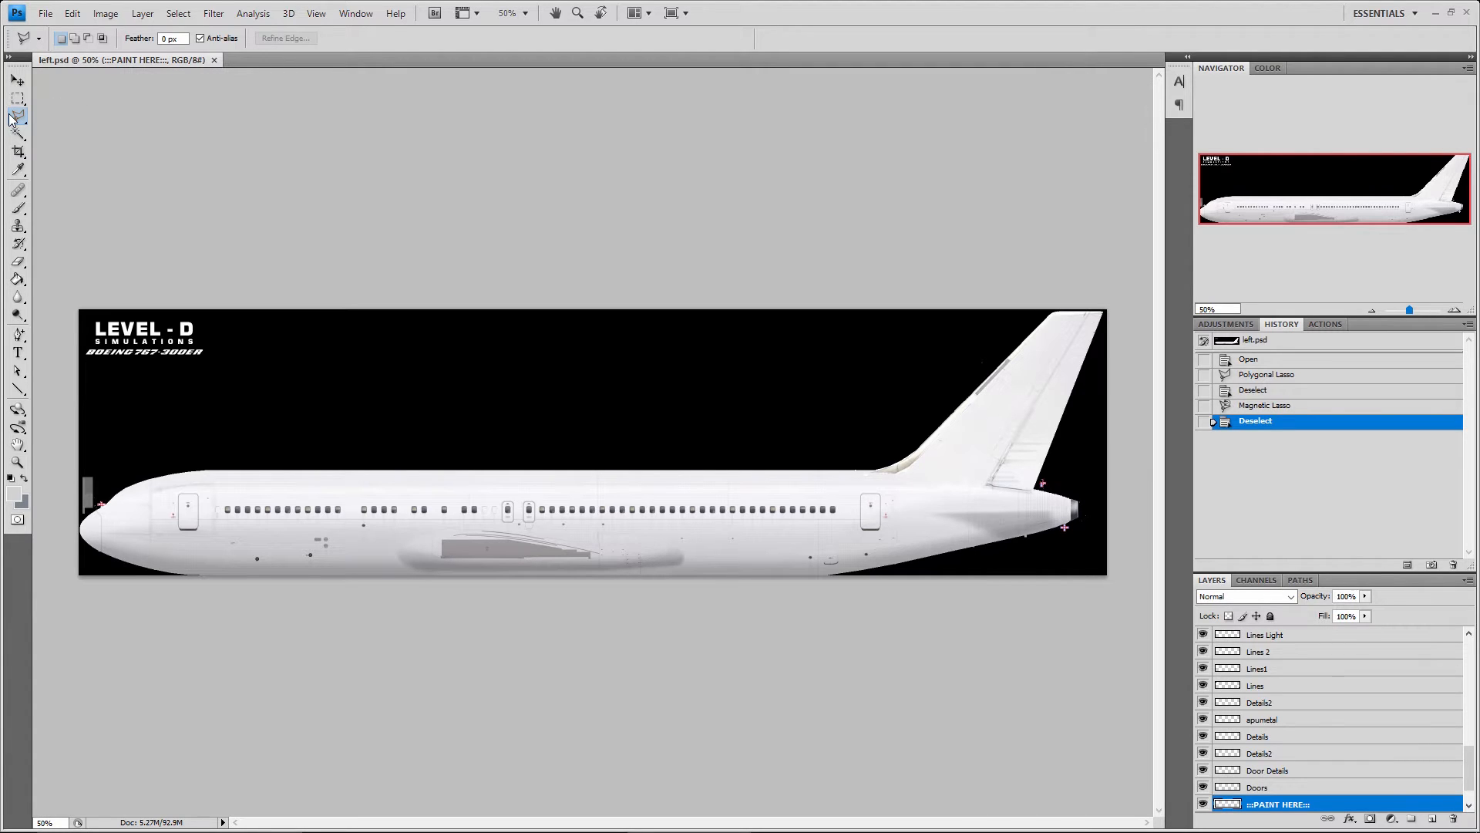
Activate the Magic Wand tool and make the Outline layer the active layer
{"action": "left_click", "coordinate": [17, 136]}
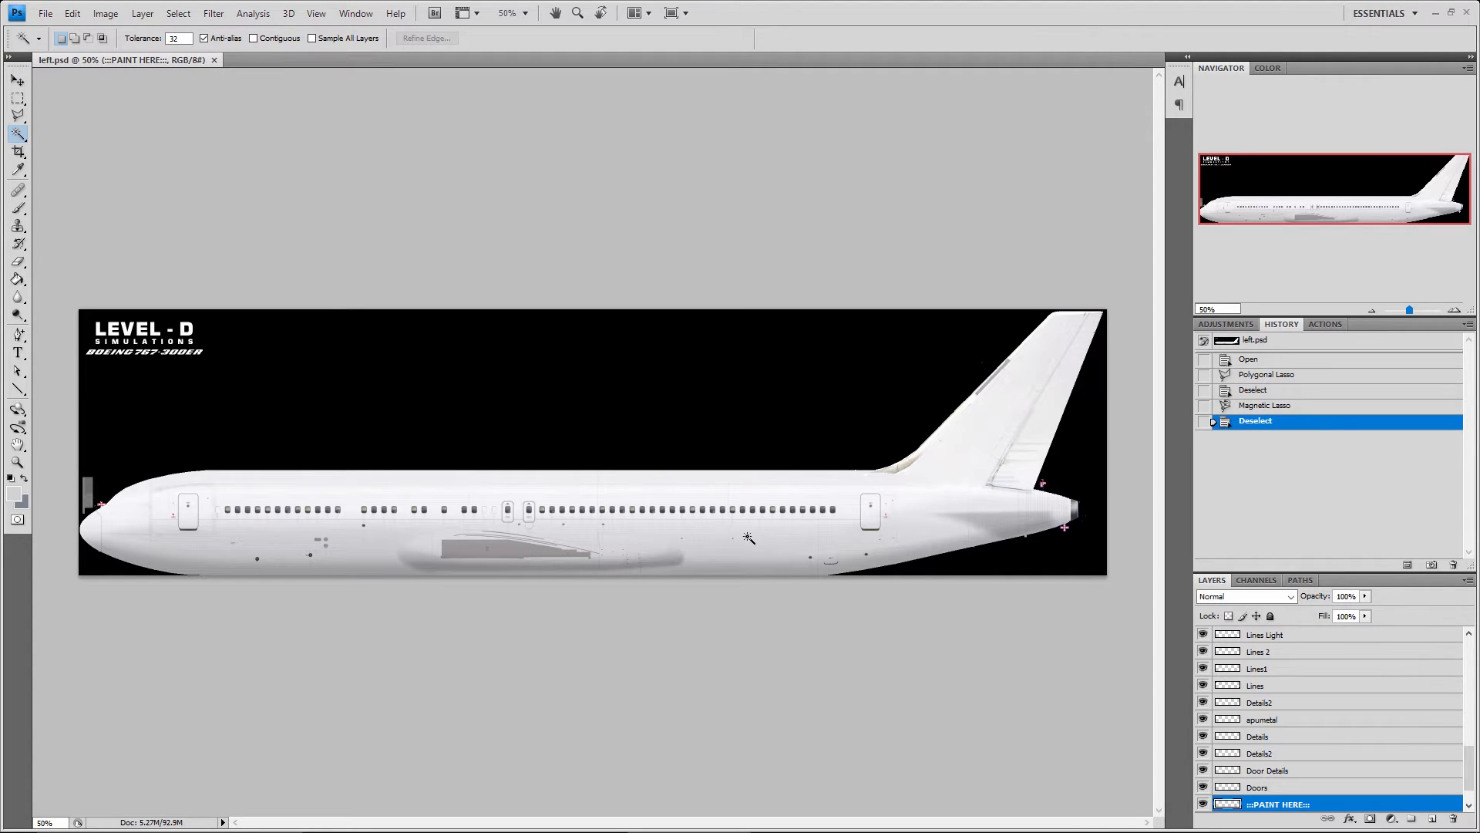
{"action": "scroll", "coordinate": [1313, 800], "scroll_direction": "down", "scroll_amount": 2}
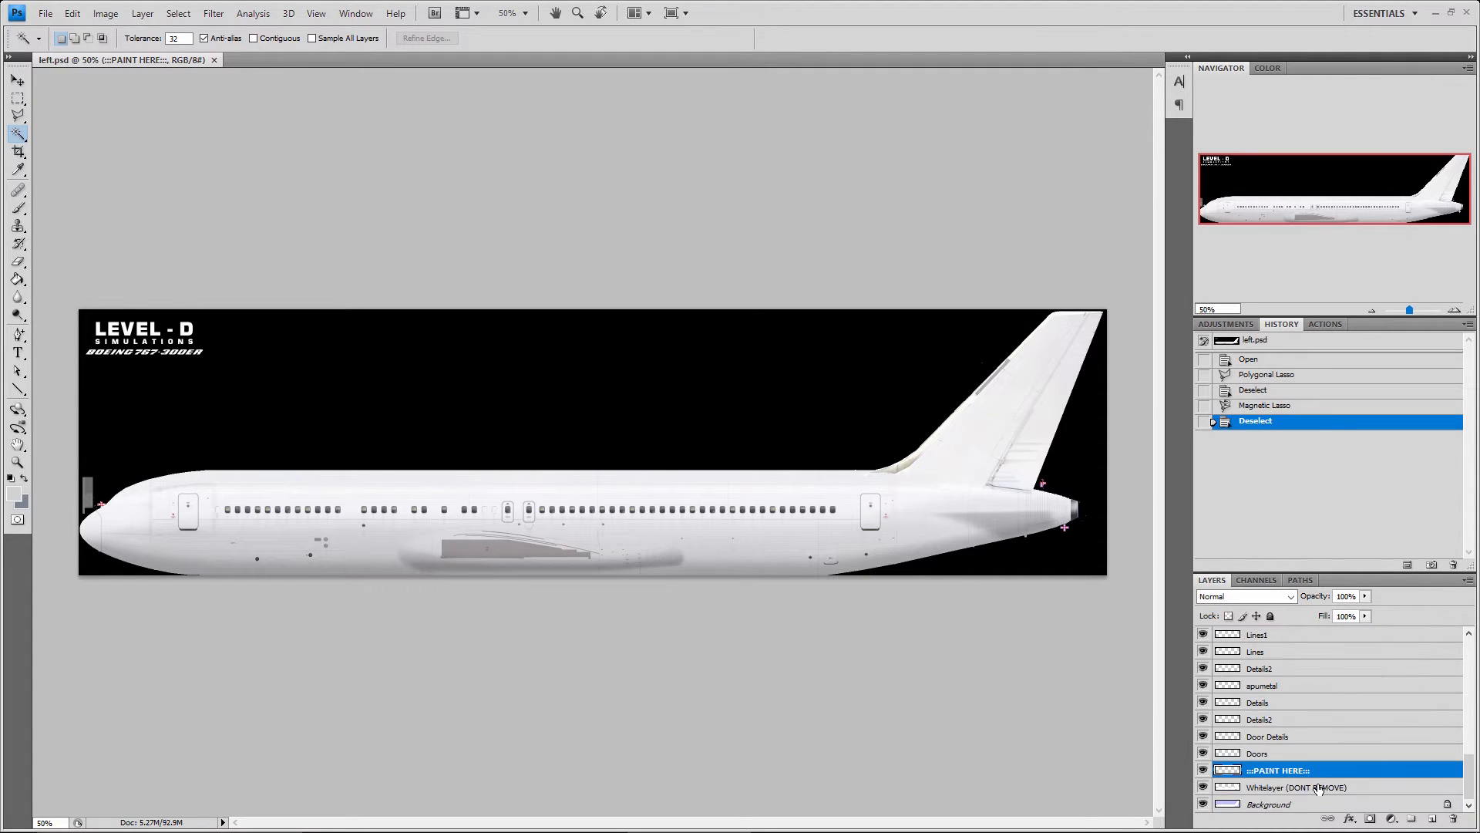
{"action": "scroll", "coordinate": [1320, 775], "scroll_direction": "up", "scroll_amount": 5}
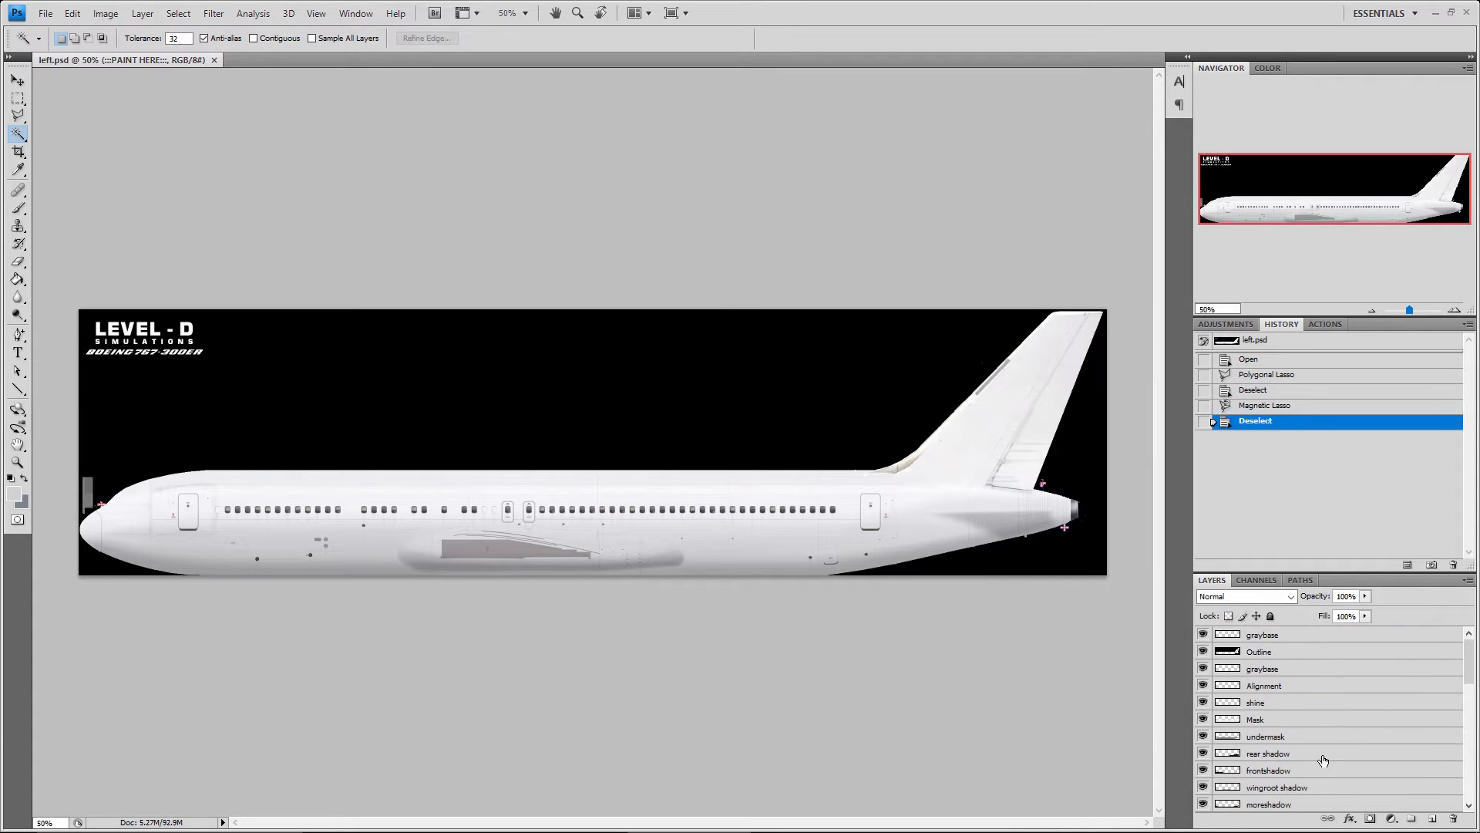
{"action": "scroll", "coordinate": [1323, 767], "scroll_direction": "up", "scroll_amount": 3}
{"action": "left_click", "coordinate": [1309, 651]}
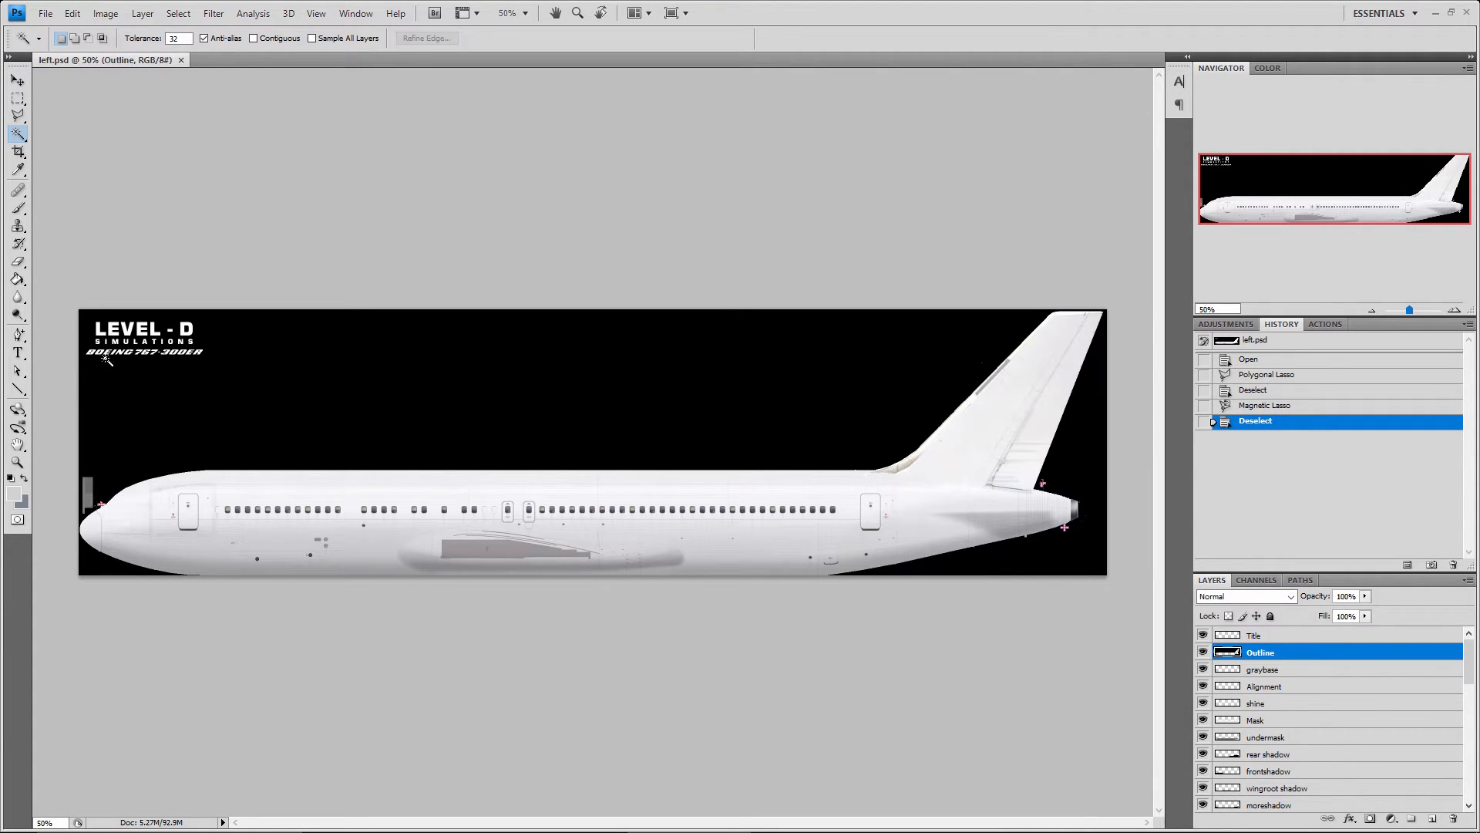
Set the Magic Wand tolerance to 1 and select the black background area on the Outline layer at 100% zoom
{"action": "double_click", "coordinate": [184, 40]}
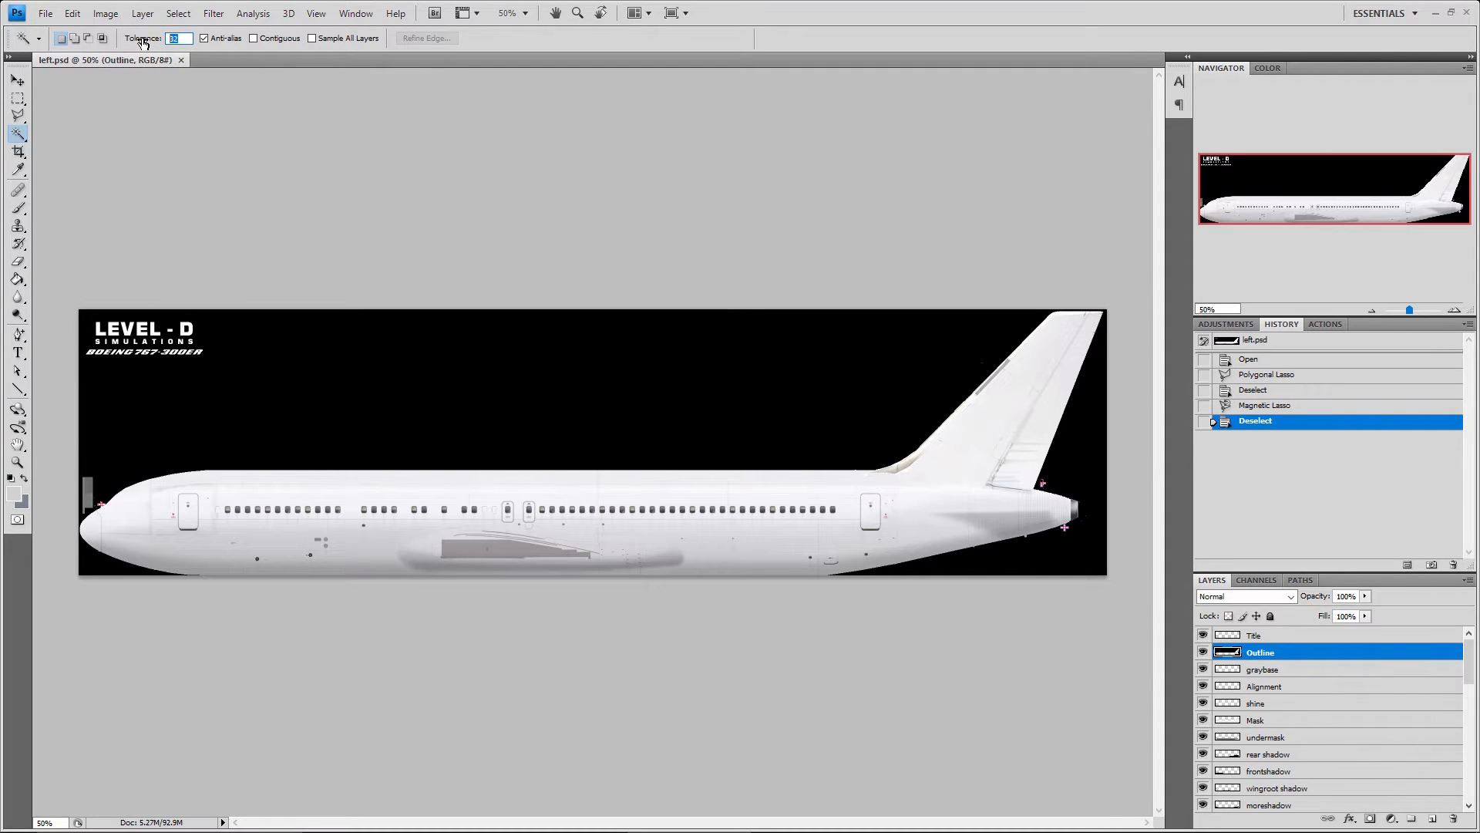
{"action": "type", "text": "1"}
{"action": "left_click", "coordinate": [1455, 310]}
{"action": "left_click", "coordinate": [1226, 207]}
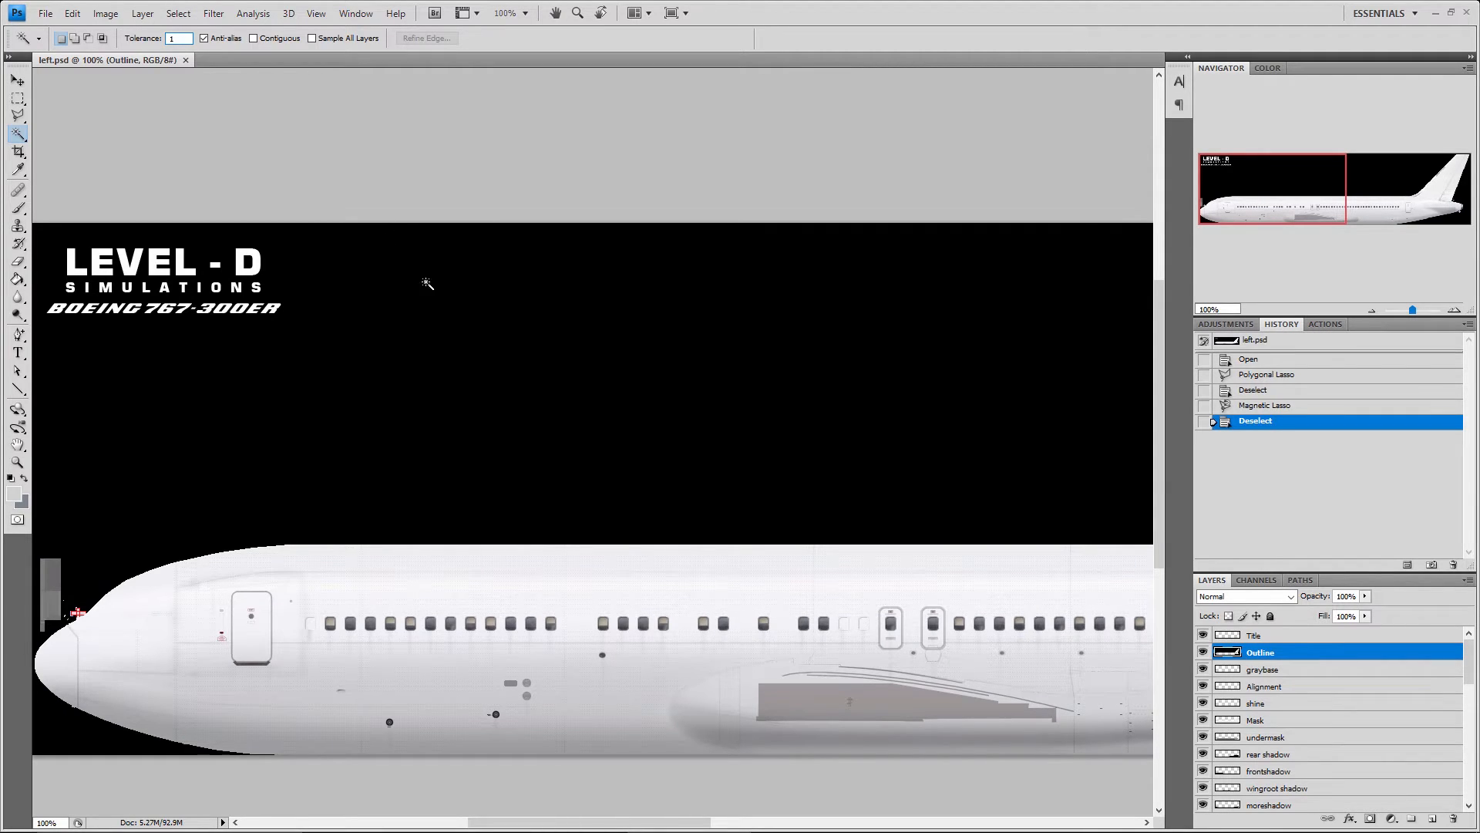
{"action": "left_click", "coordinate": [524, 282]}
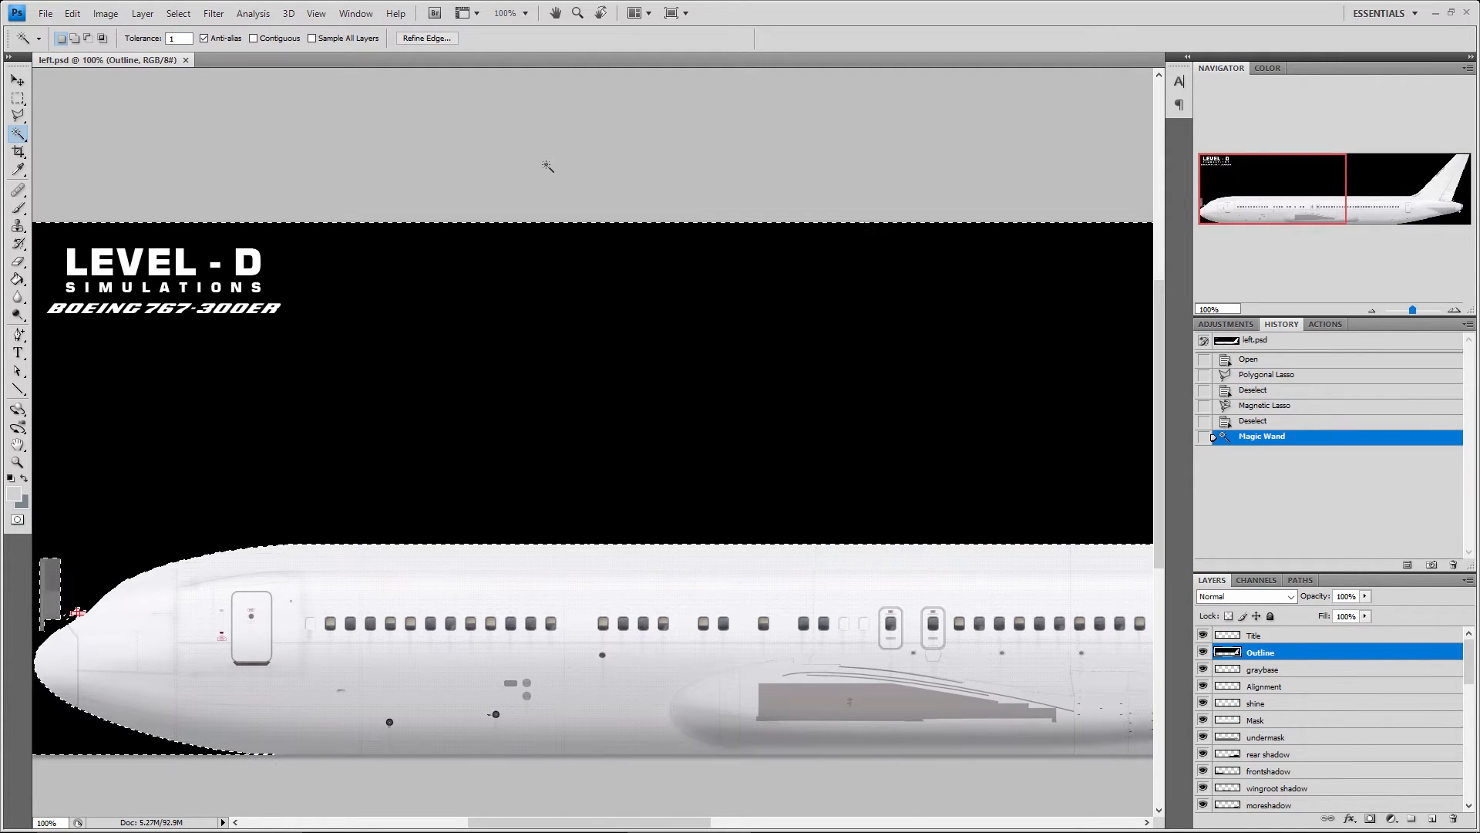
Inspect the background selection along the nose and the tail, and deselect it
{"action": "left_click", "coordinate": [1413, 185]}
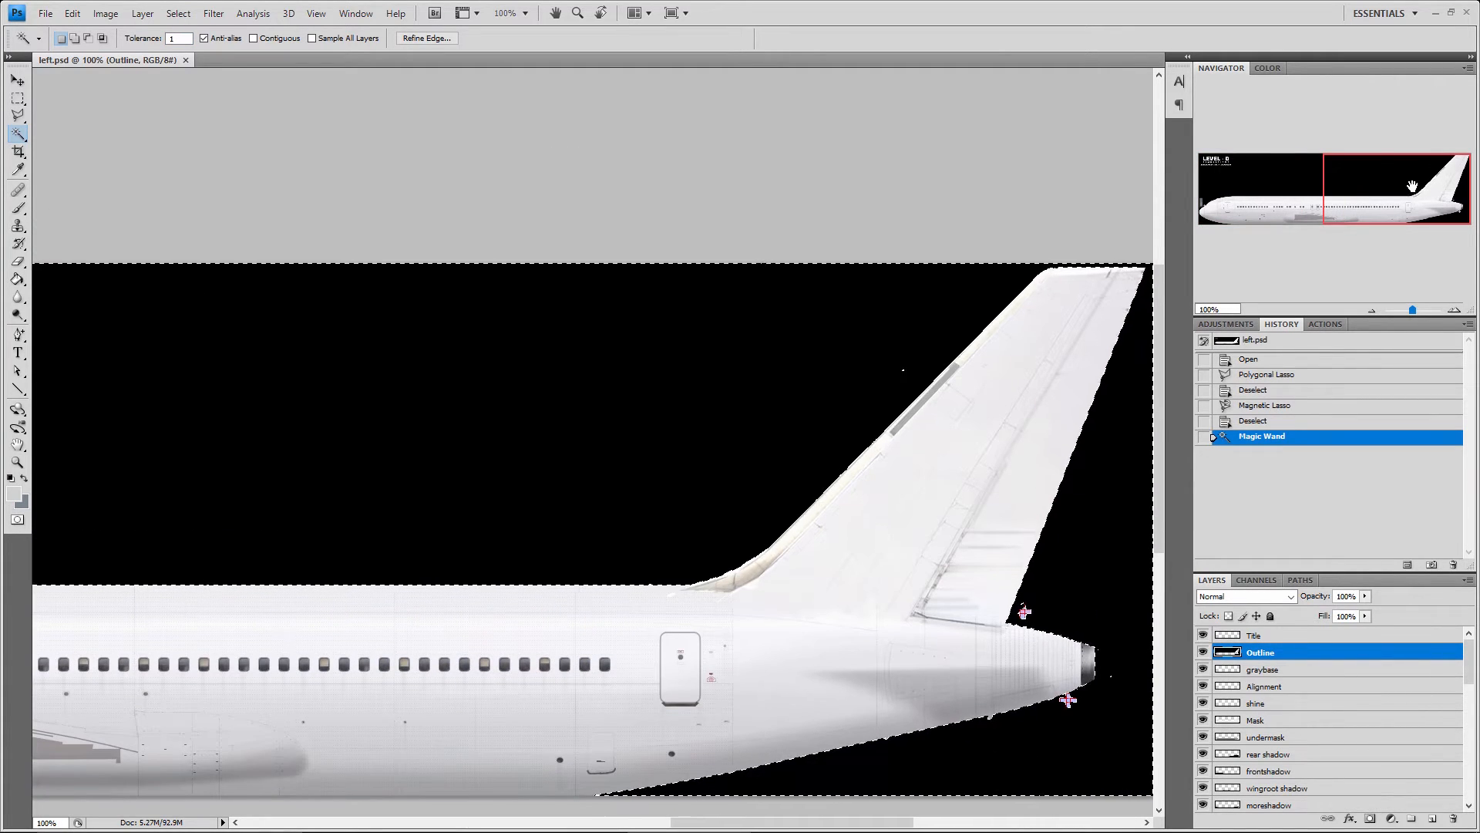
{"action": "left_click", "coordinate": [1272, 189]}
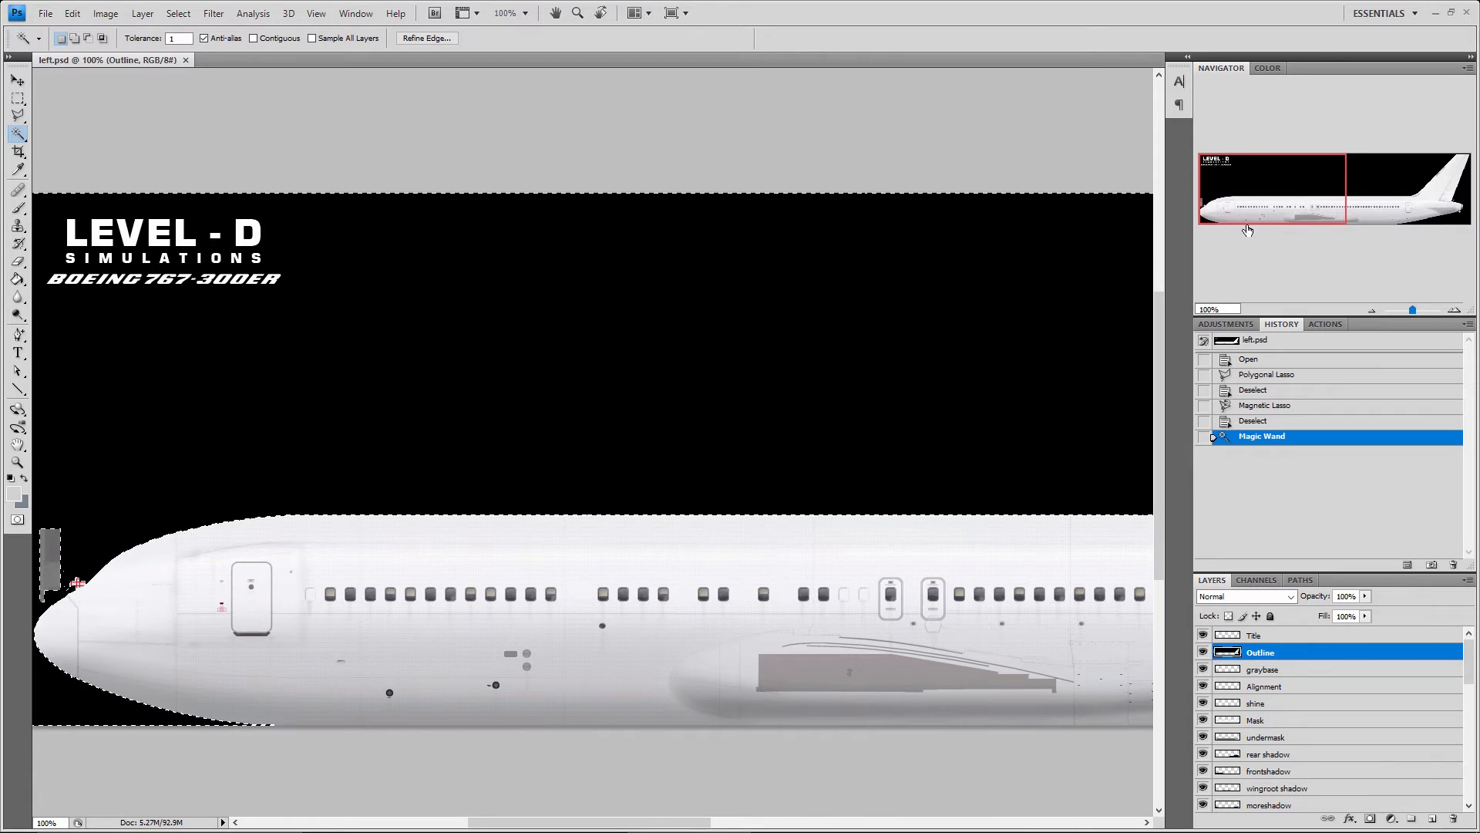
{"action": "left_click", "coordinate": [1412, 185]}
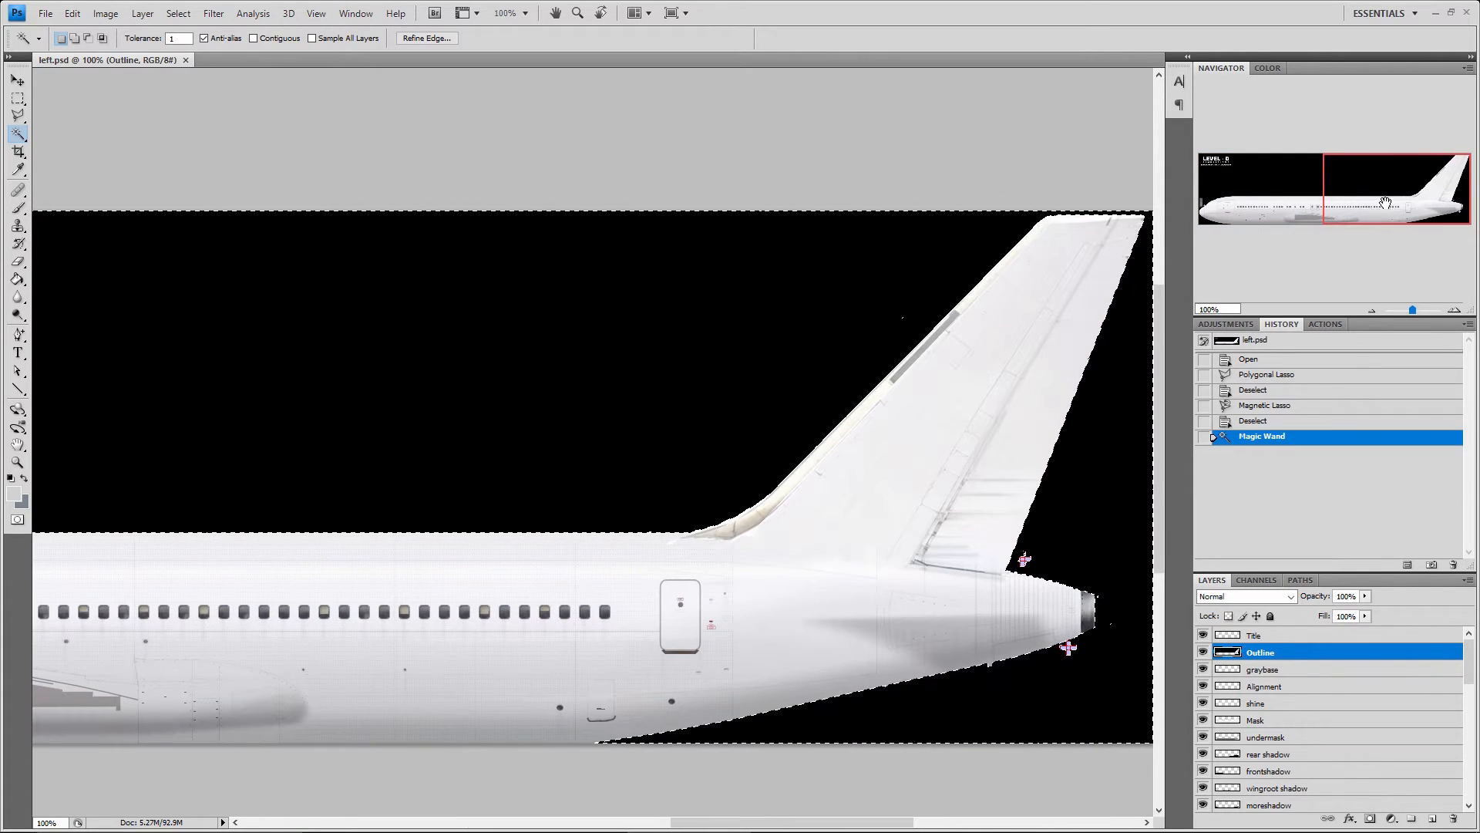
{"action": "left_click", "coordinate": [1269, 193]}
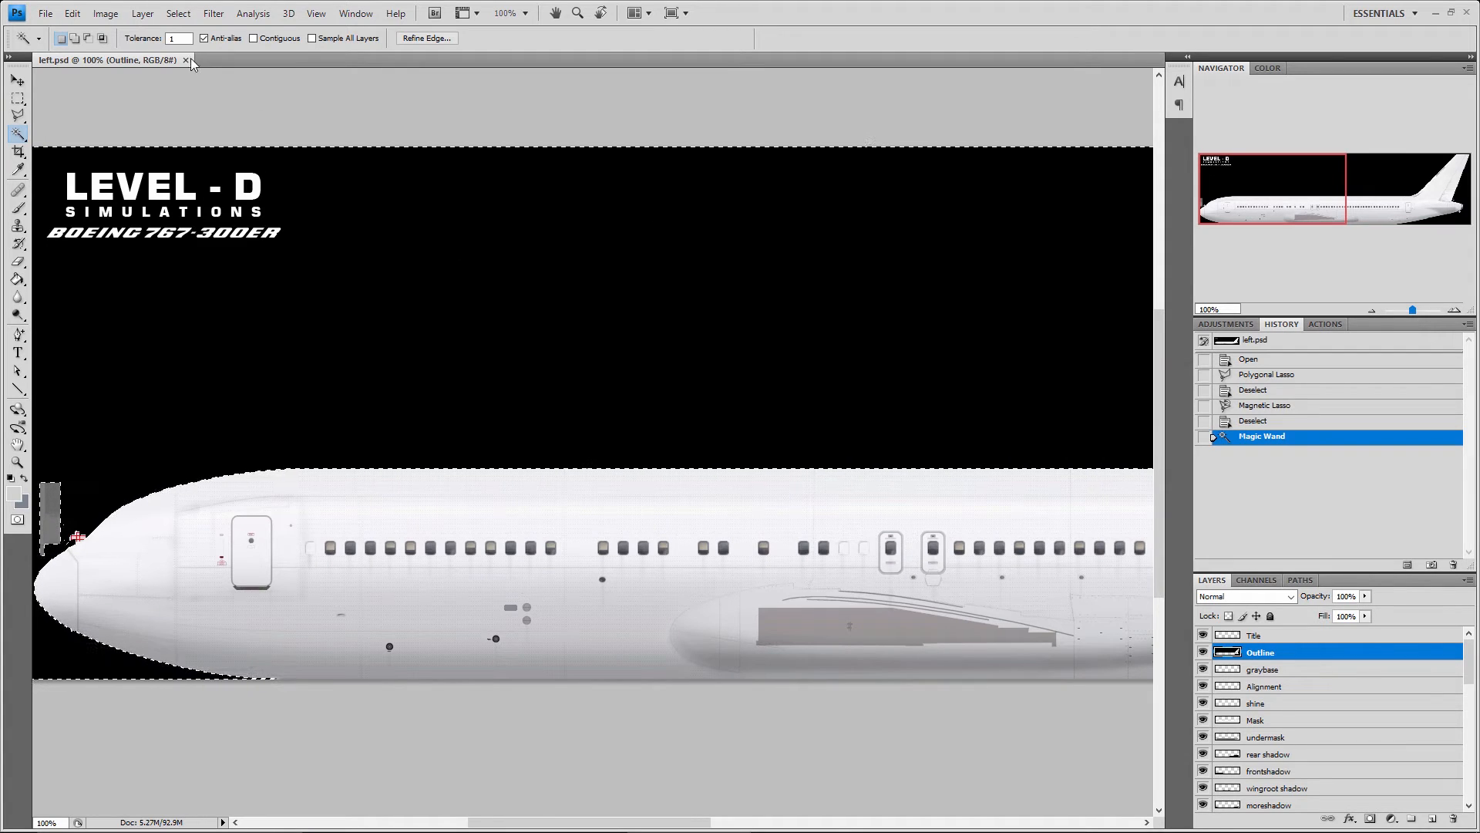
{"action": "left_click", "coordinate": [177, 36]}
{"action": "key", "text": "ctrl+d"}
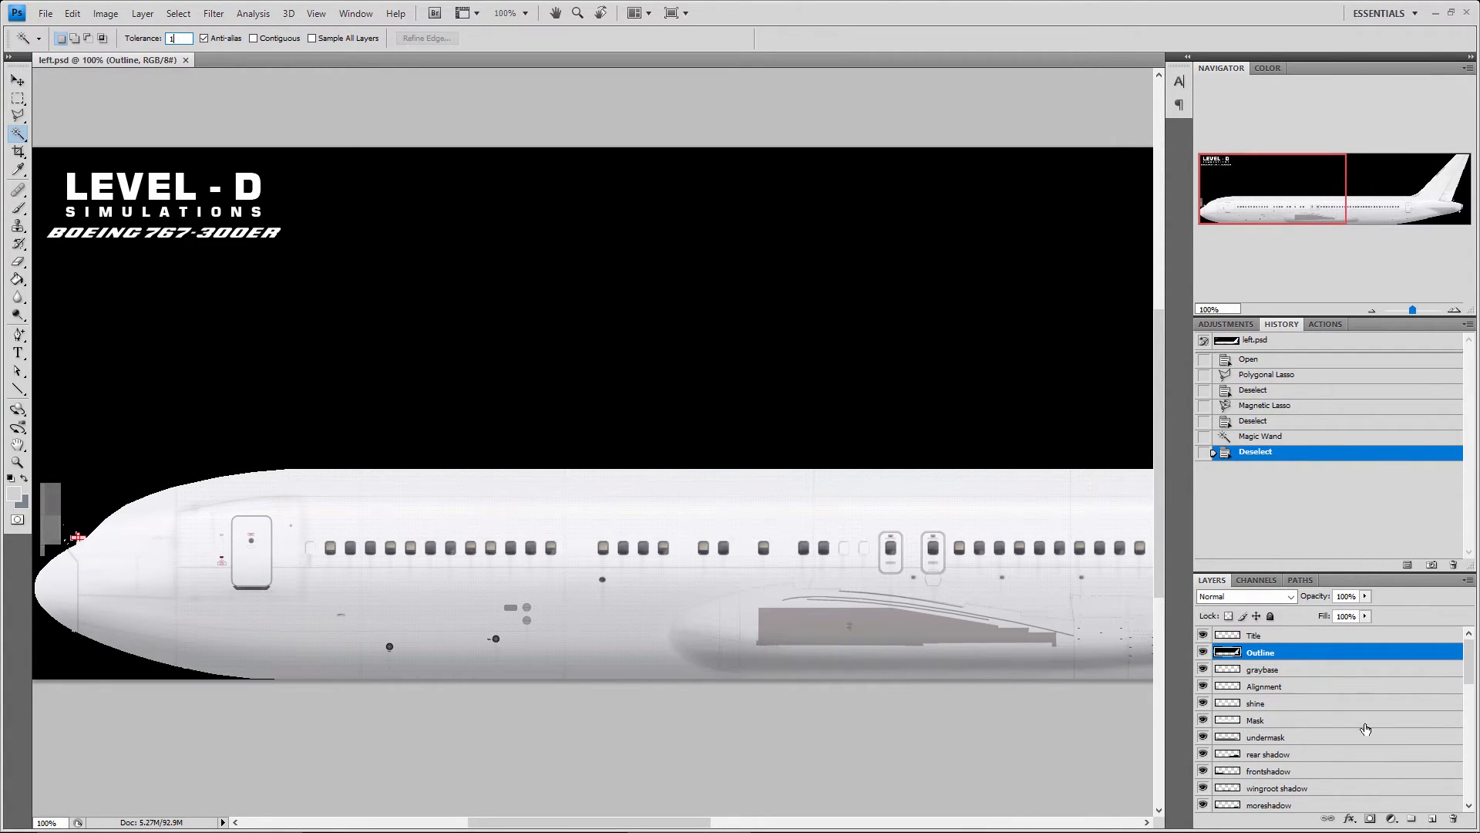
Make the Mask layer active and select successive tonal bands of the fuselage with the Magic Wand at tolerance 1
{"action": "left_click", "coordinate": [1204, 721]}
{"action": "left_click", "coordinate": [1204, 721]}
{"action": "left_click", "coordinate": [1280, 721]}
{"action": "left_click", "coordinate": [775, 525]}
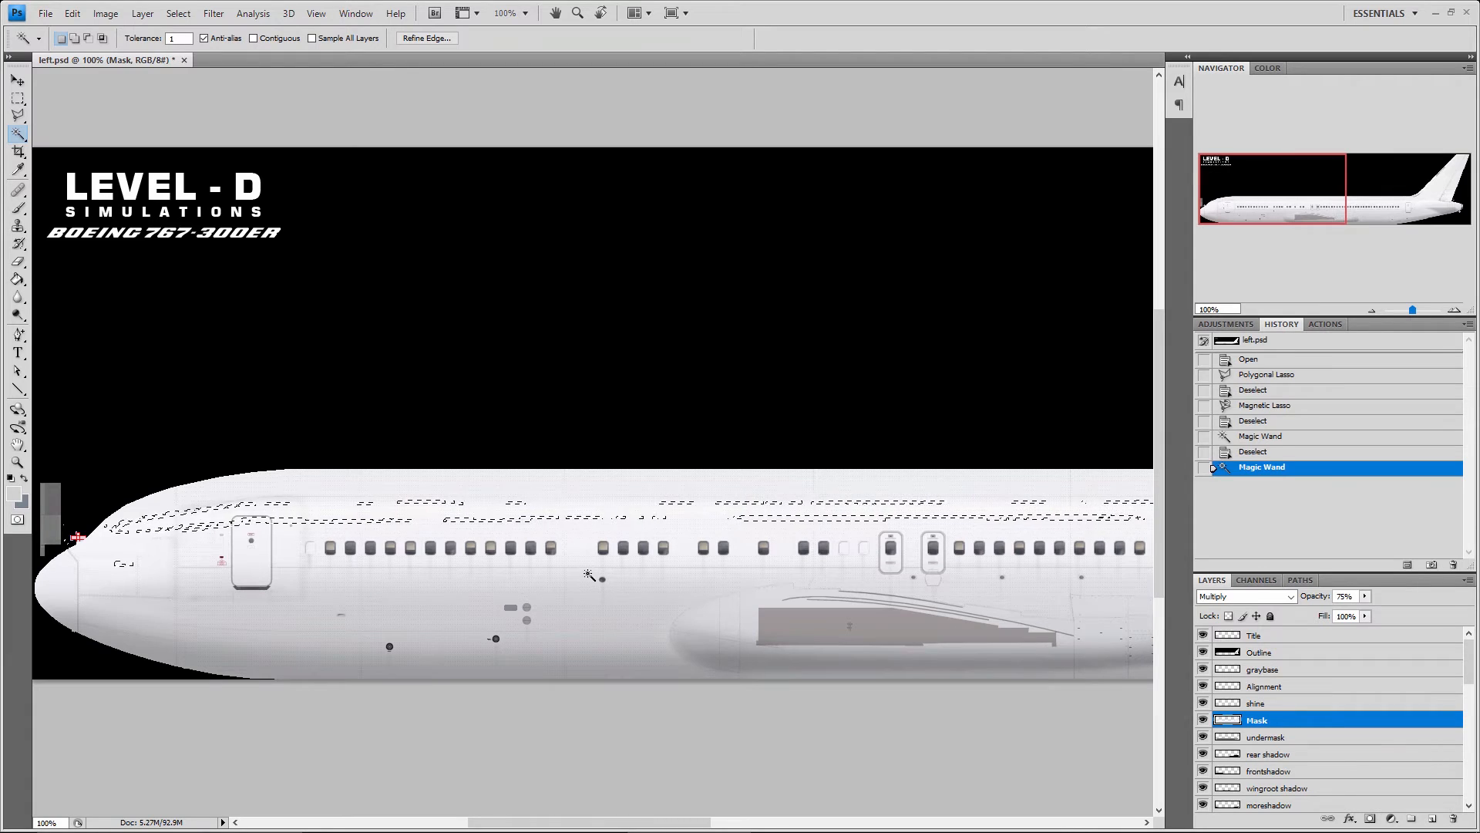
{"action": "left_click", "coordinate": [623, 599]}
{"action": "left_click", "coordinate": [675, 542]}
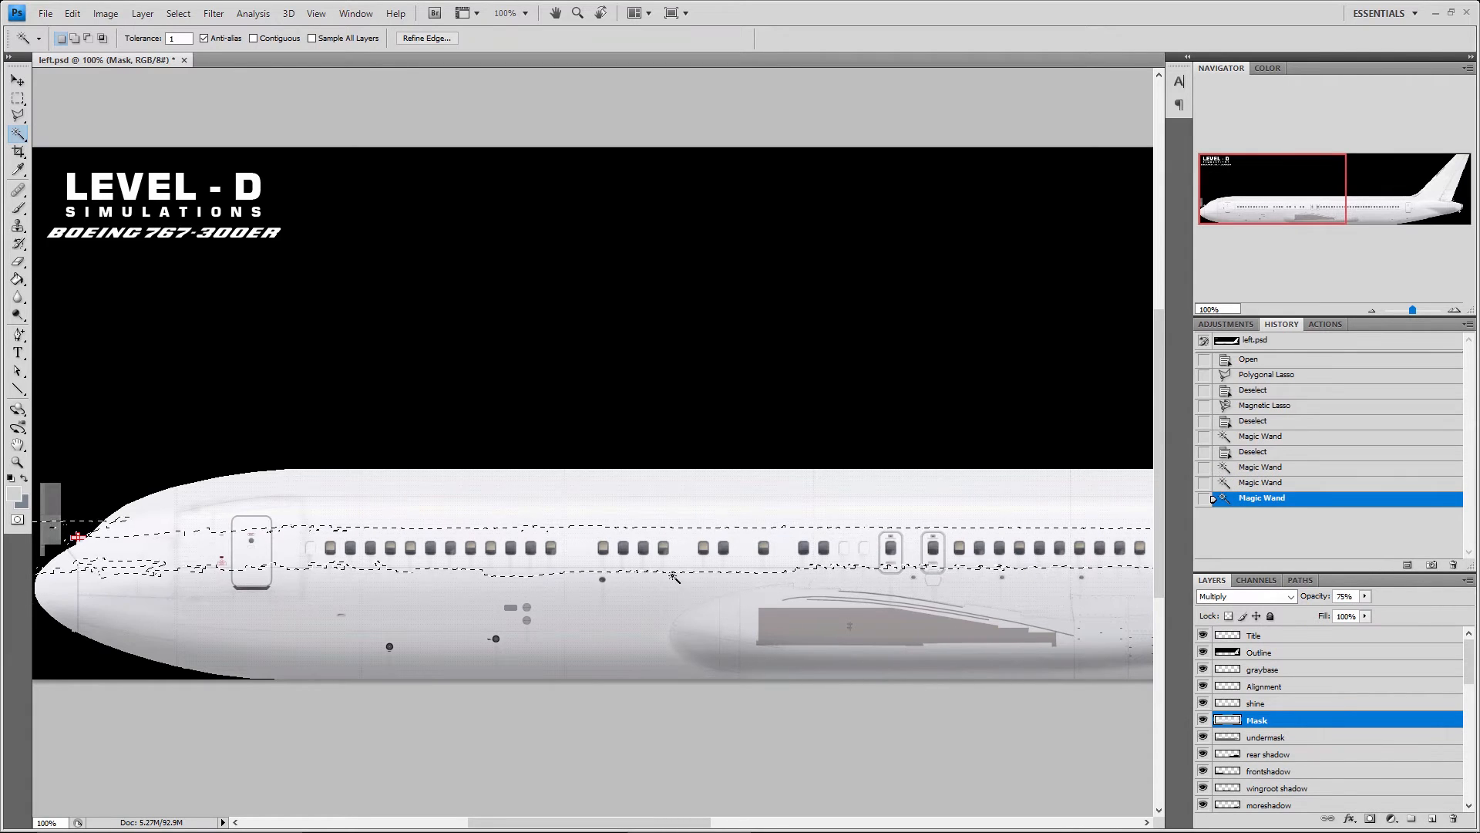
{"action": "left_click", "coordinate": [660, 594]}
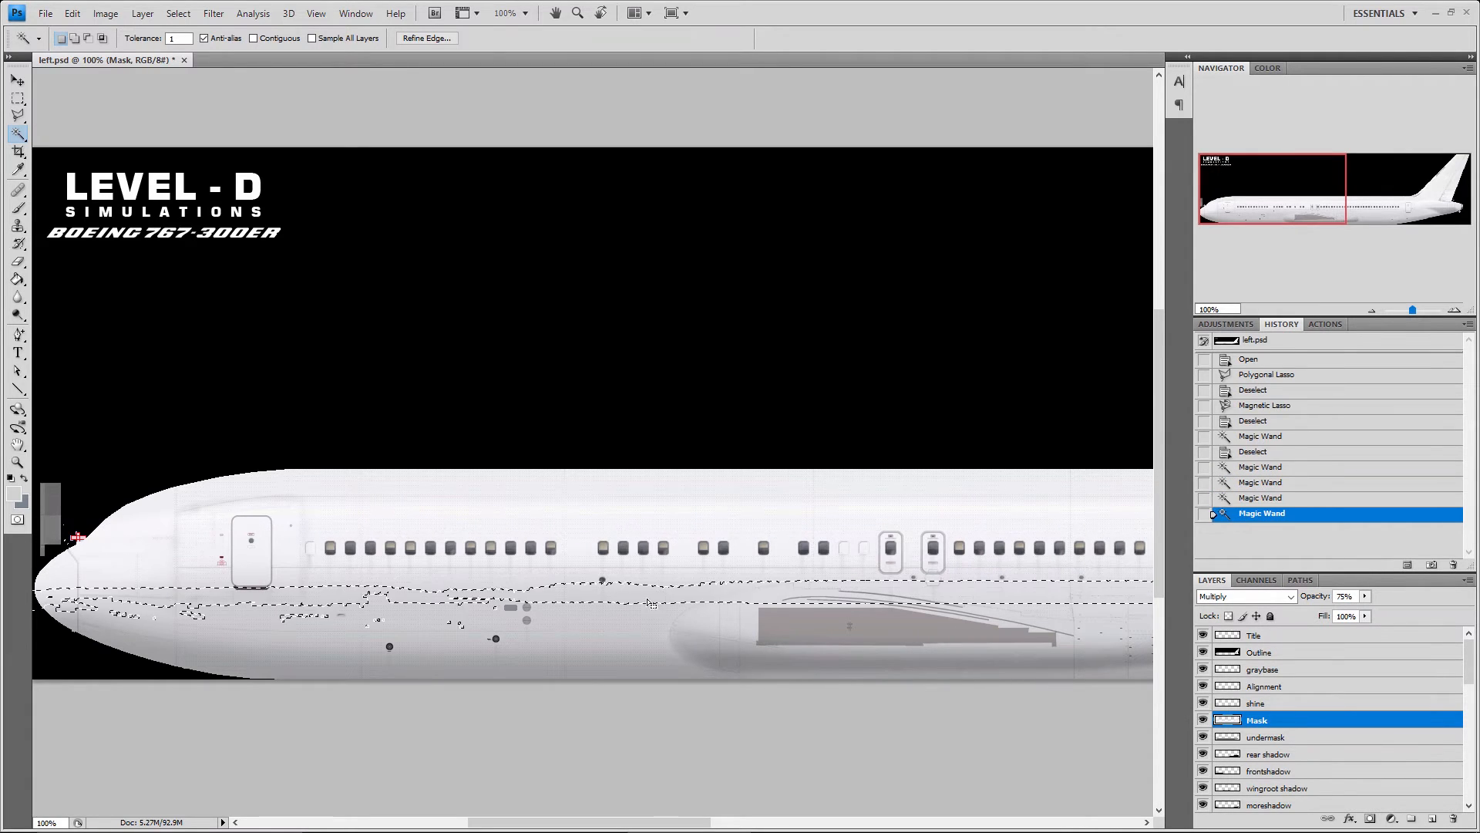
{"action": "left_click", "coordinate": [578, 621]}
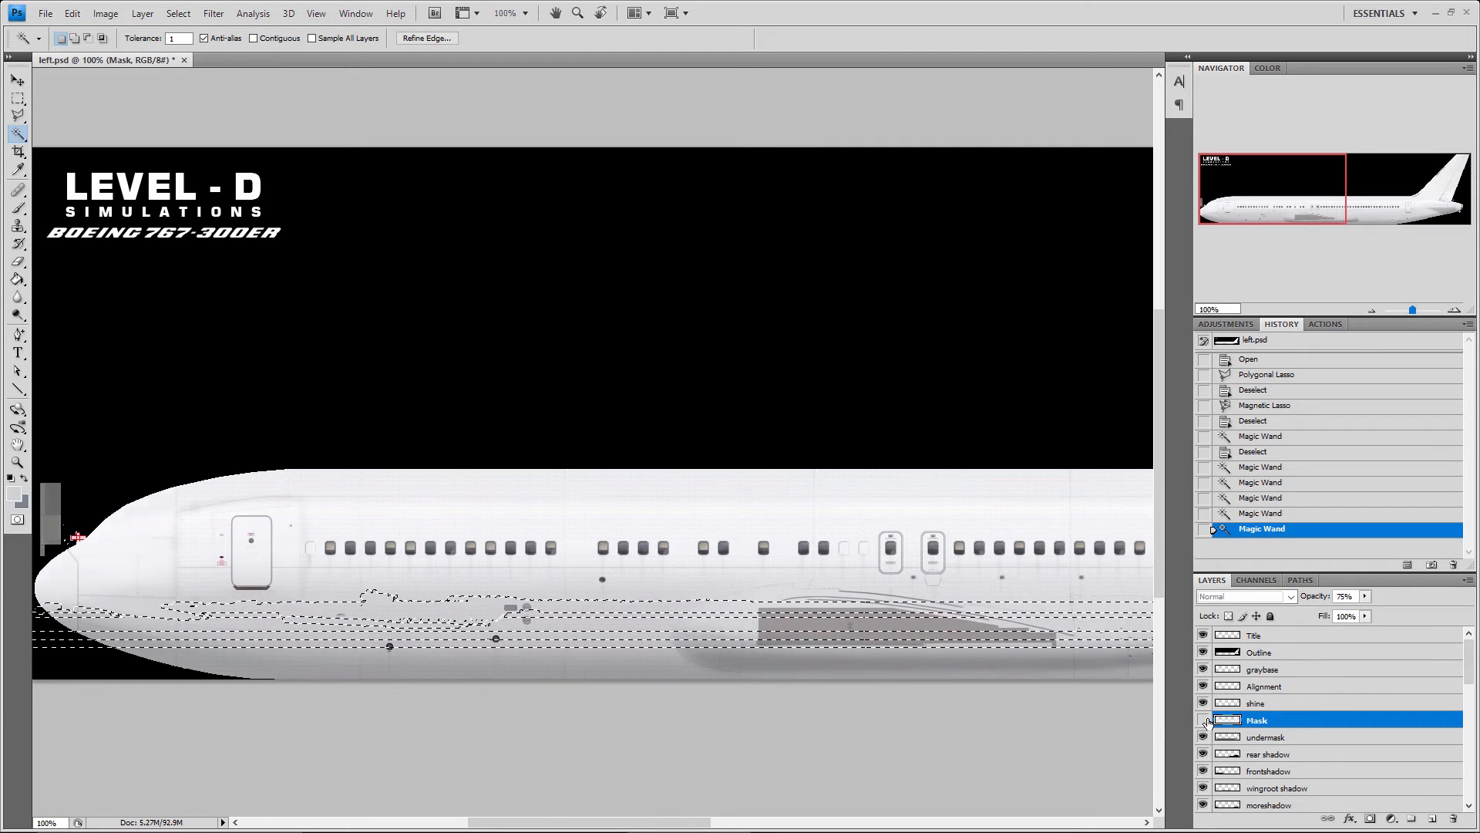
Toggle the Mask layer's visibility and sample several thin tonal bands along the upper fuselage with the Magic Wand
{"action": "left_click", "coordinate": [1203, 720]}
{"action": "left_click", "coordinate": [1203, 720]}
{"action": "left_click", "coordinate": [1203, 720]}
{"action": "left_click", "coordinate": [1203, 720]}
{"action": "left_click", "coordinate": [802, 512]}
{"action": "left_click", "coordinate": [698, 527]}
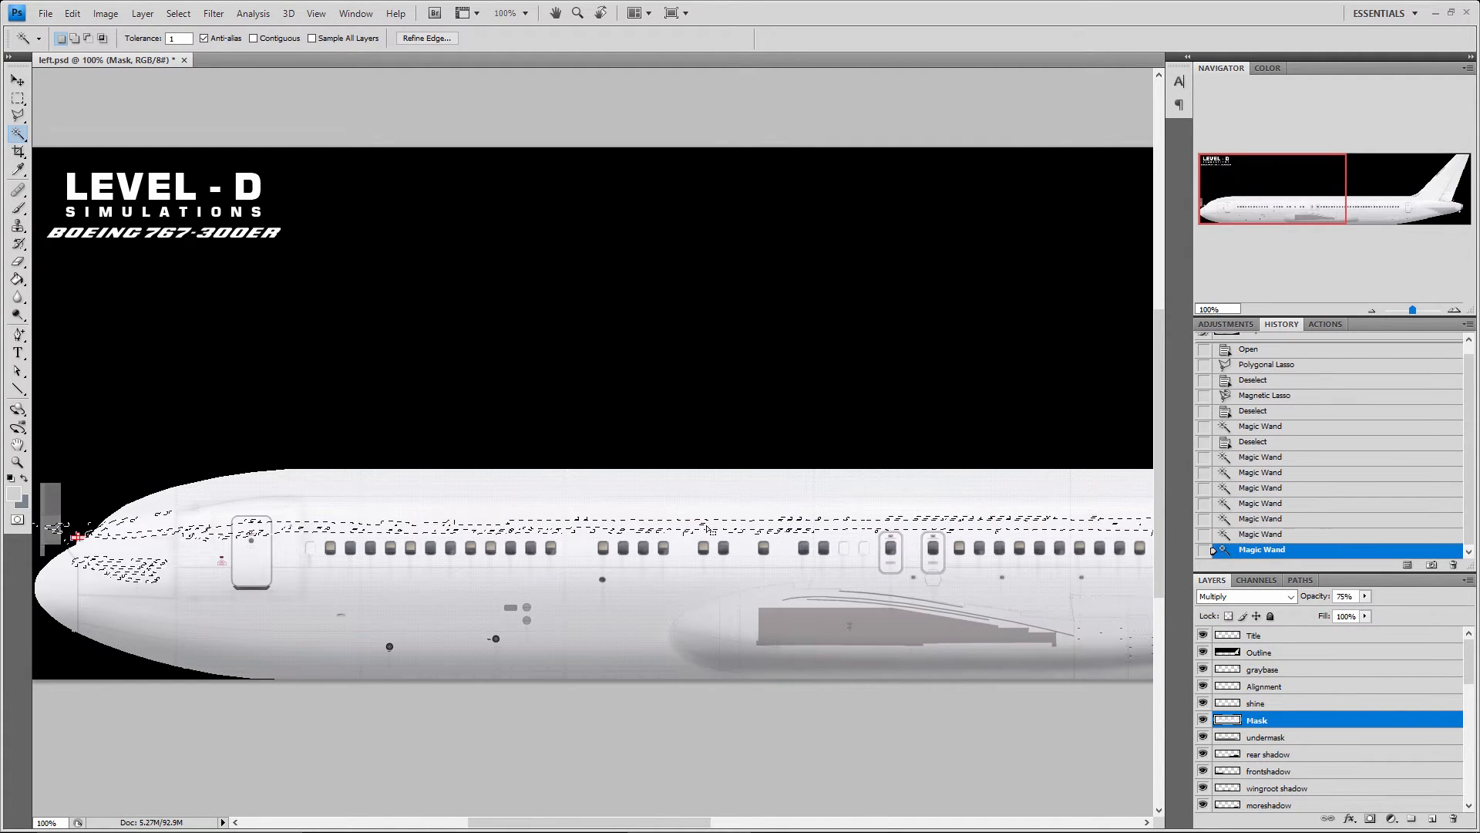
{"action": "left_click", "coordinate": [717, 507]}
{"action": "left_click", "coordinate": [725, 498]}
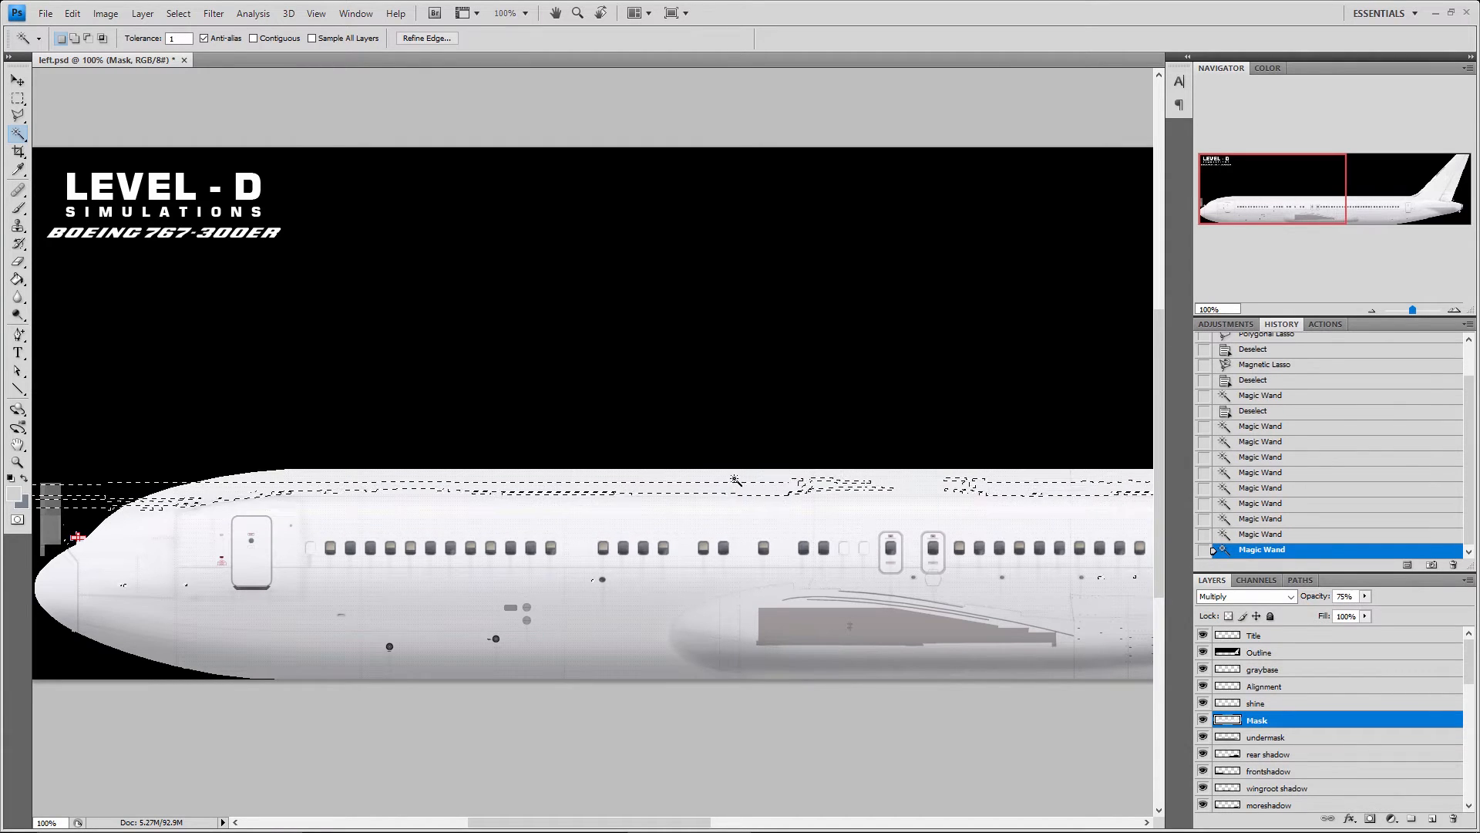
{"action": "left_click", "coordinate": [716, 501]}
{"action": "left_click", "coordinate": [709, 505]}
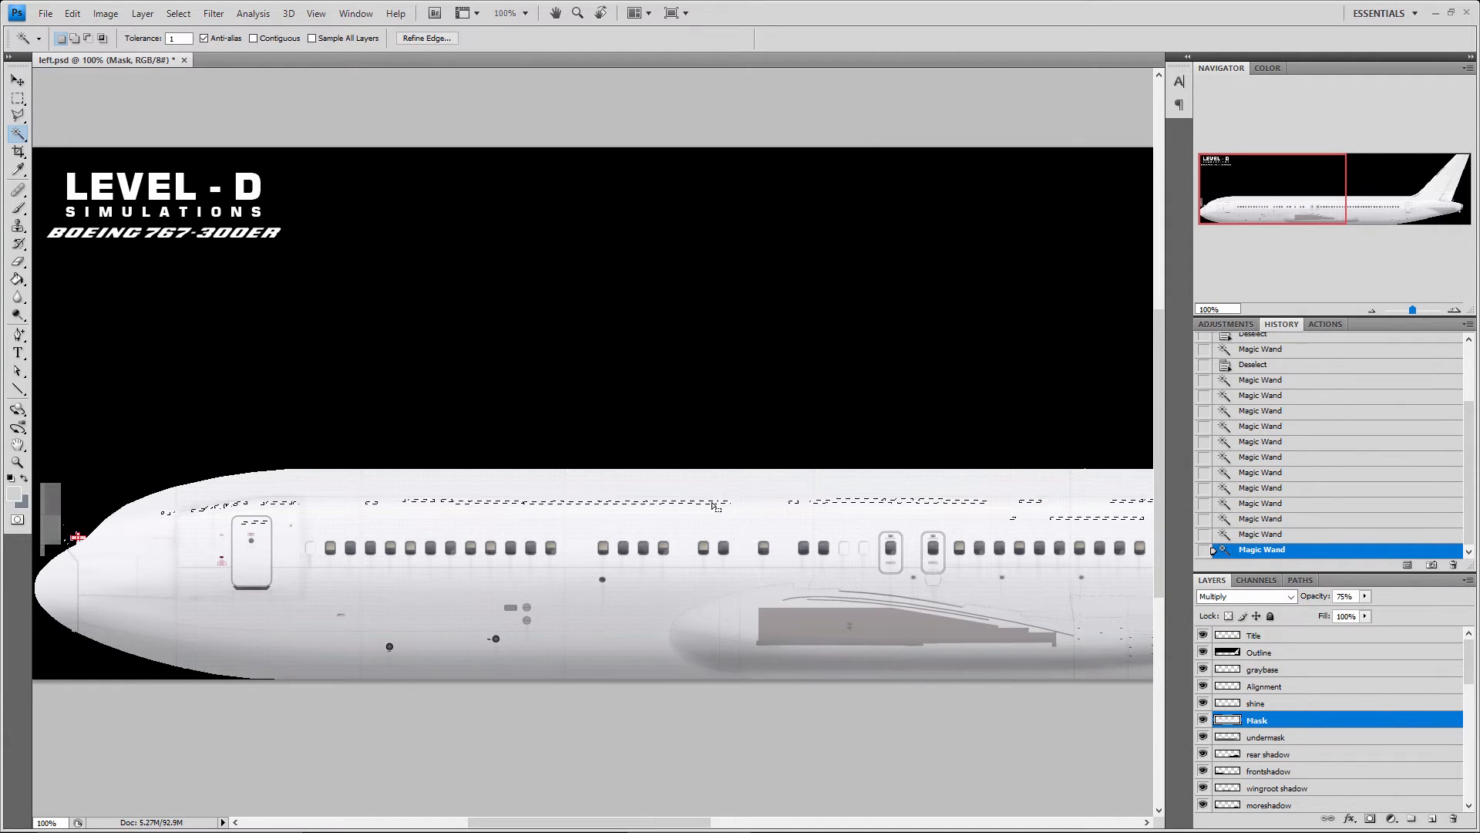
Sample more Magic Wand bands below the windows and around the wing root on the Mask layer, and deselect
{"action": "left_click", "coordinate": [668, 562]}
{"action": "left_click", "coordinate": [668, 603]}
{"action": "left_click", "coordinate": [673, 625]}
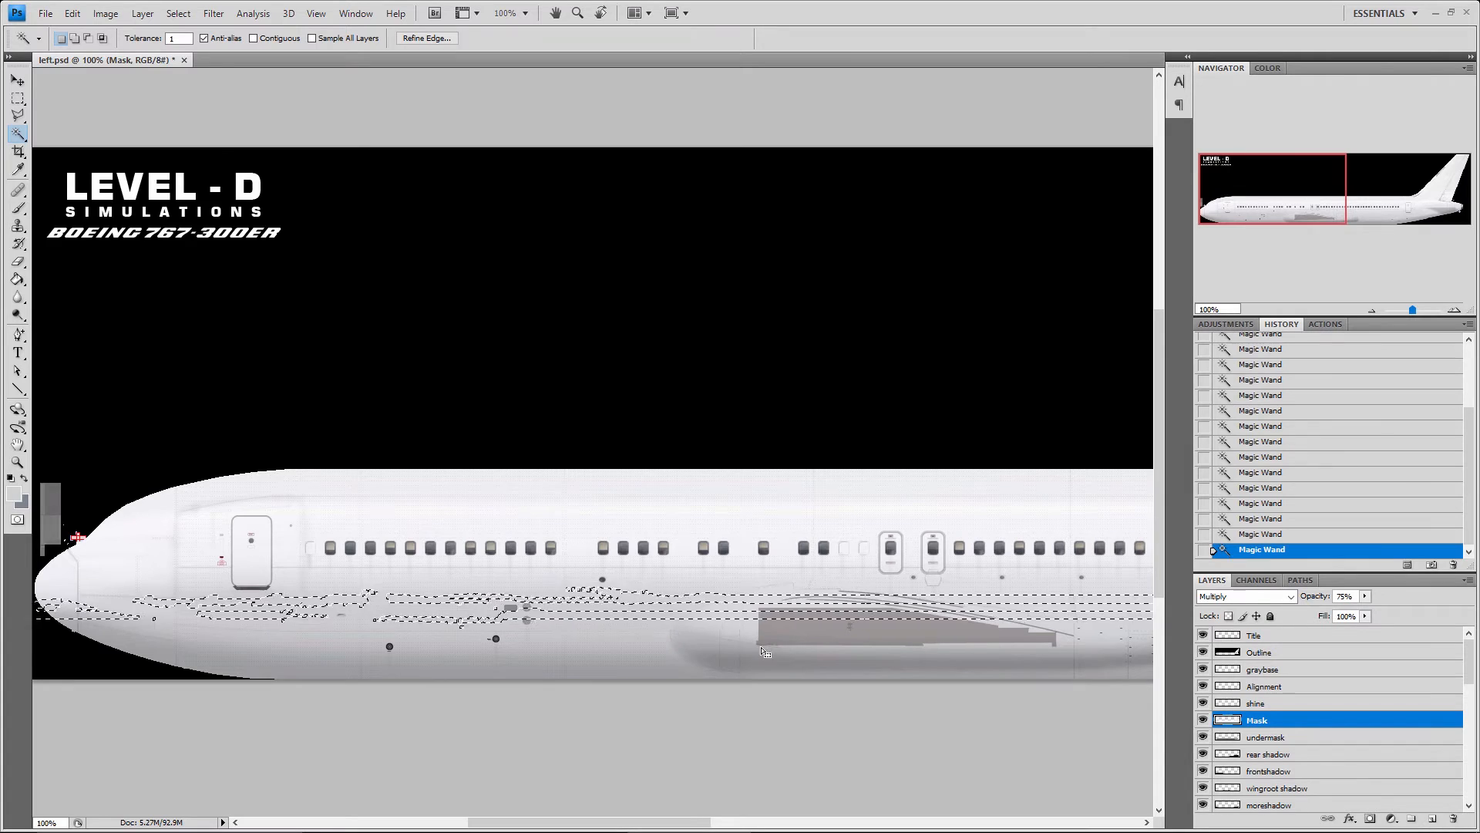
{"action": "left_click", "coordinate": [766, 651]}
{"action": "left_click", "coordinate": [806, 639]}
{"action": "left_click", "coordinate": [683, 586]}
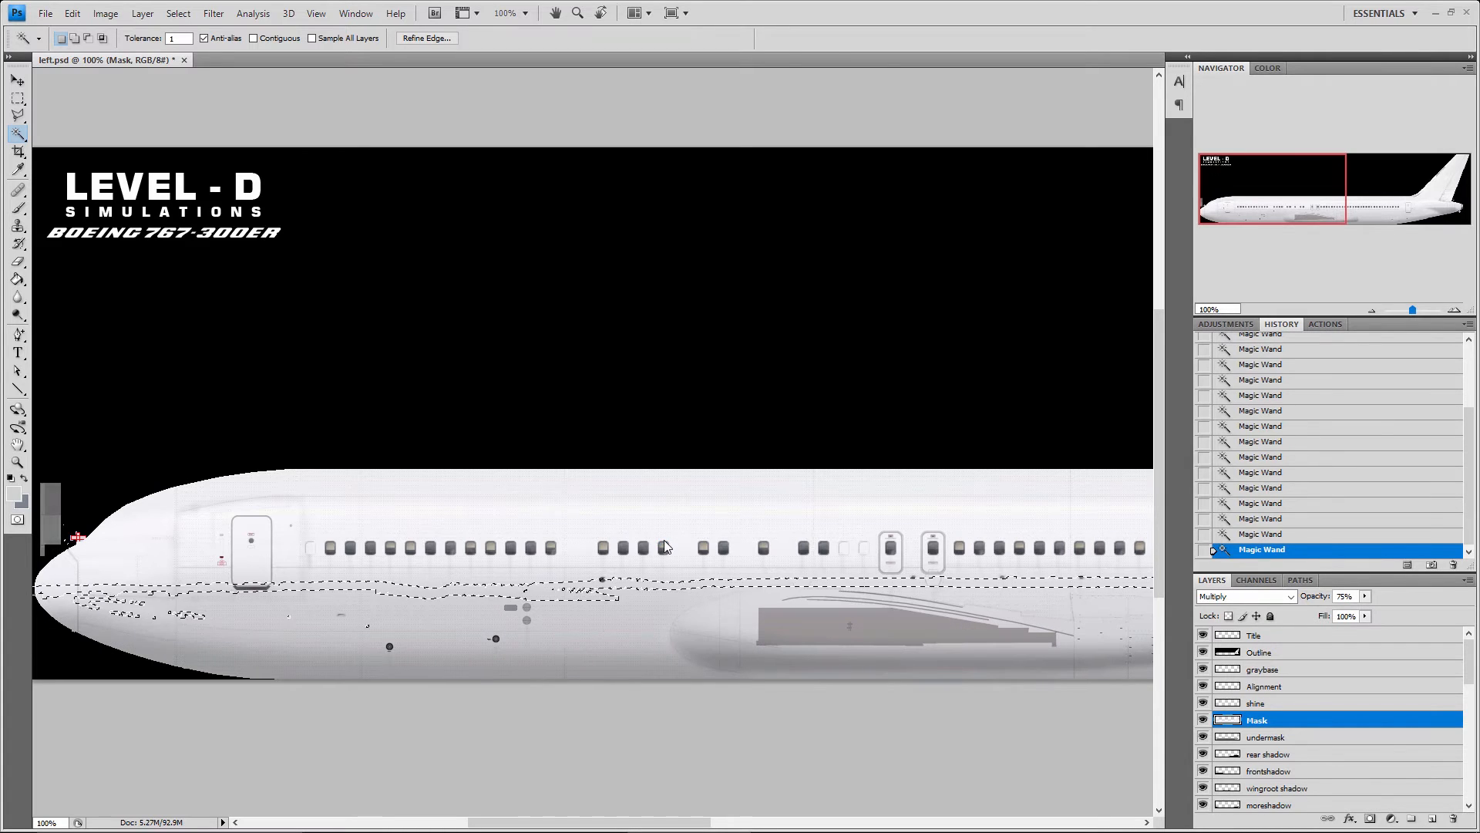
{"action": "left_click", "coordinate": [682, 573]}
{"action": "key", "text": "ctrl+d"}
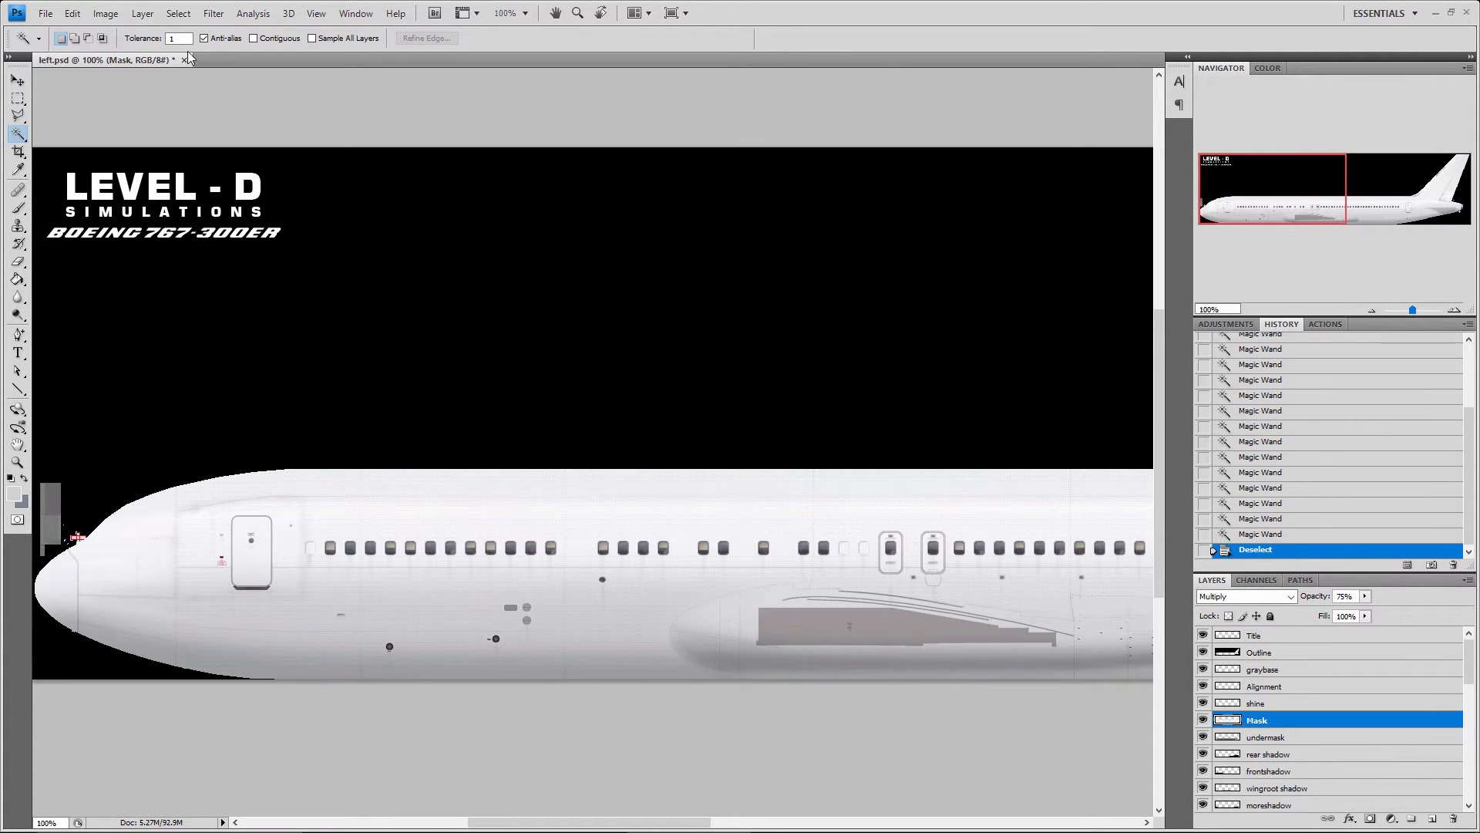
Set the Magic Wand tolerance to 32, select the fuselage area on the Mask layer, and deselect it
{"action": "type", "text": "2"}
{"action": "left_click", "coordinate": [755, 578]}
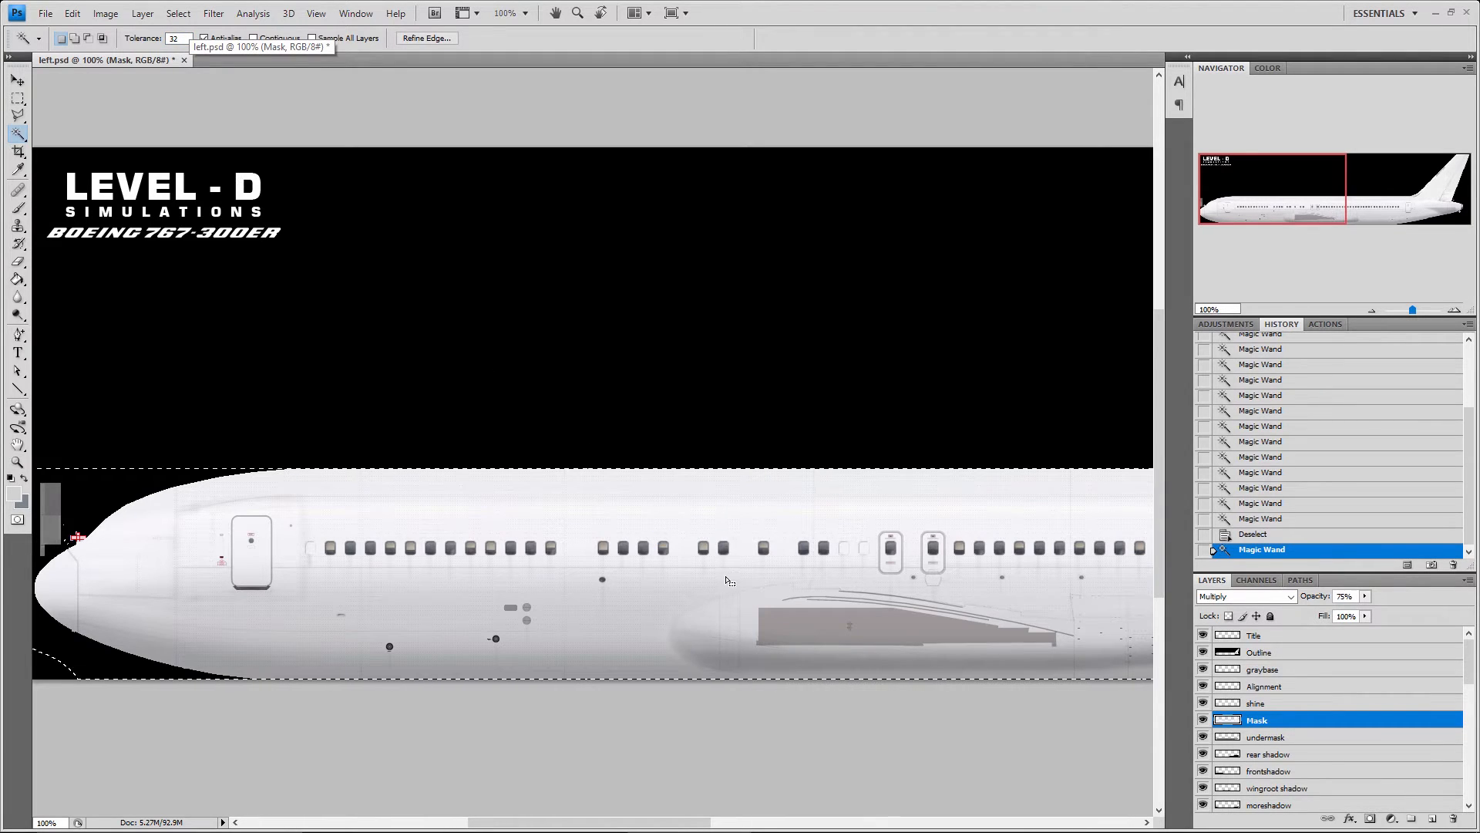
{"action": "key", "text": "ctrl+d"}
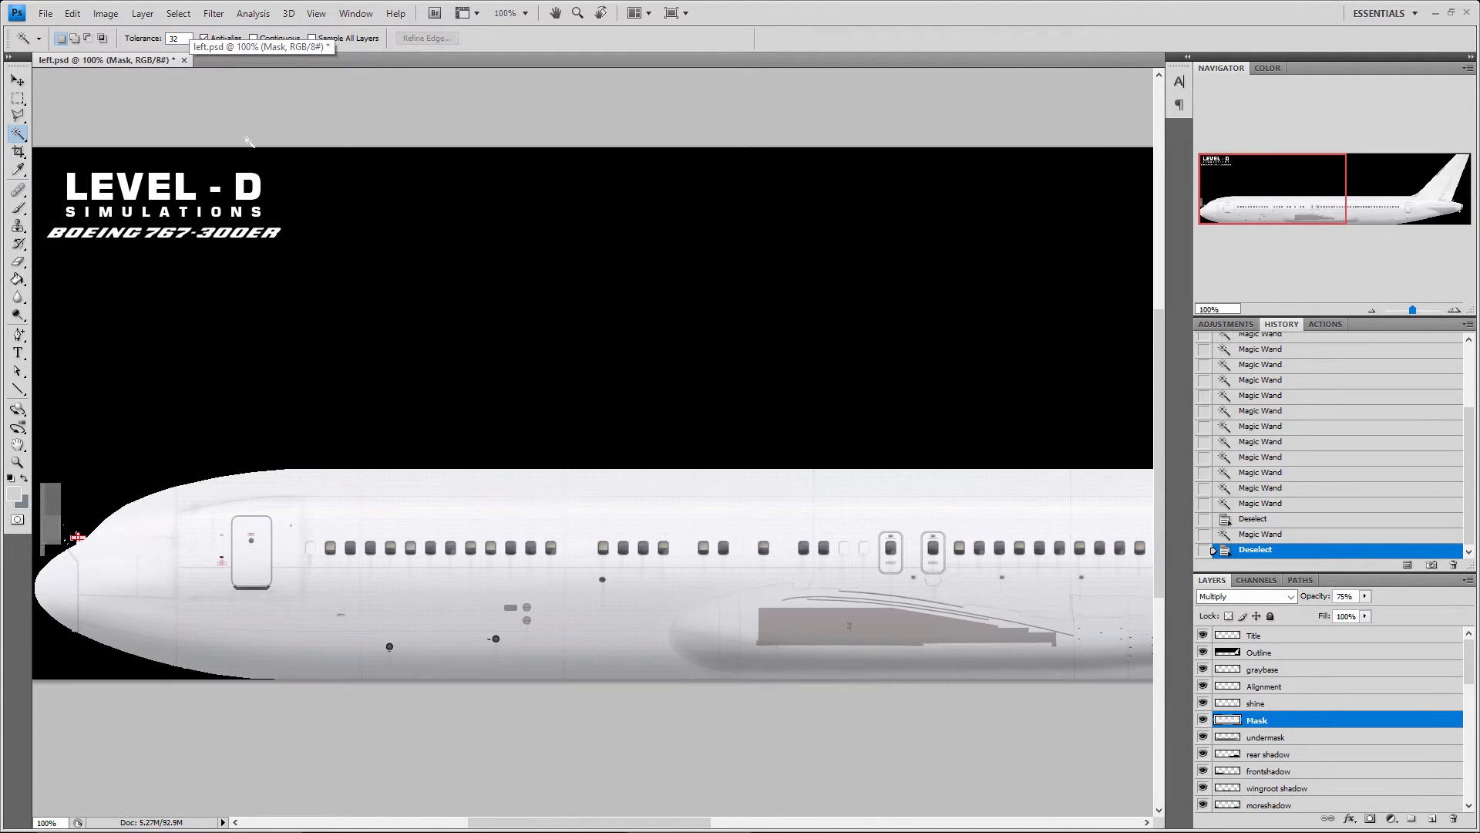
Set the Magic Wand tolerance to 10, select different tonal areas of the fuselage on the Mask layer, and deselect
{"action": "type", "text": "10"}
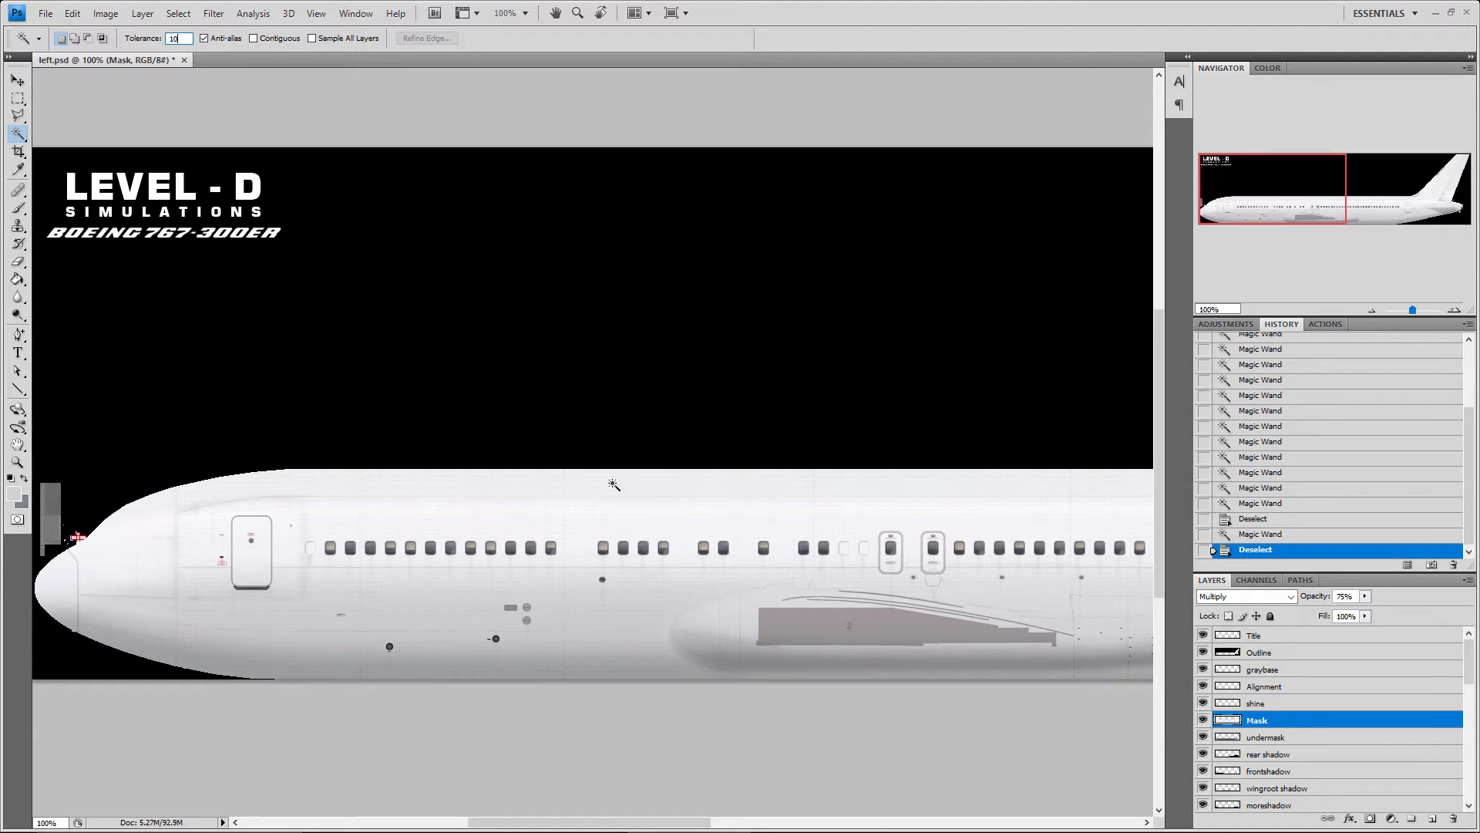
{"action": "left_click", "coordinate": [615, 529]}
{"action": "left_click", "coordinate": [646, 601]}
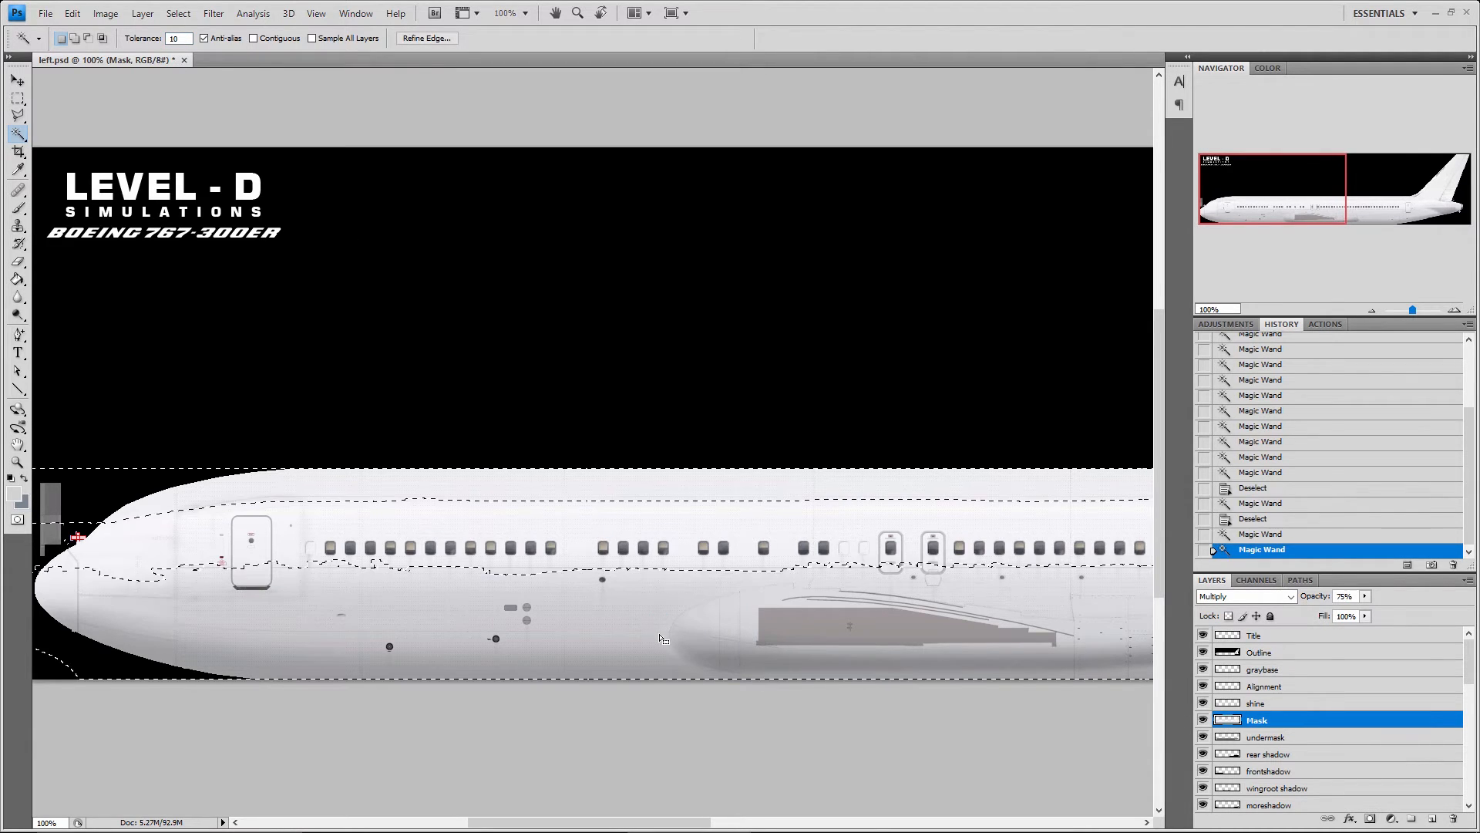
{"action": "left_click", "coordinate": [539, 532]}
{"action": "left_click", "coordinate": [589, 569]}
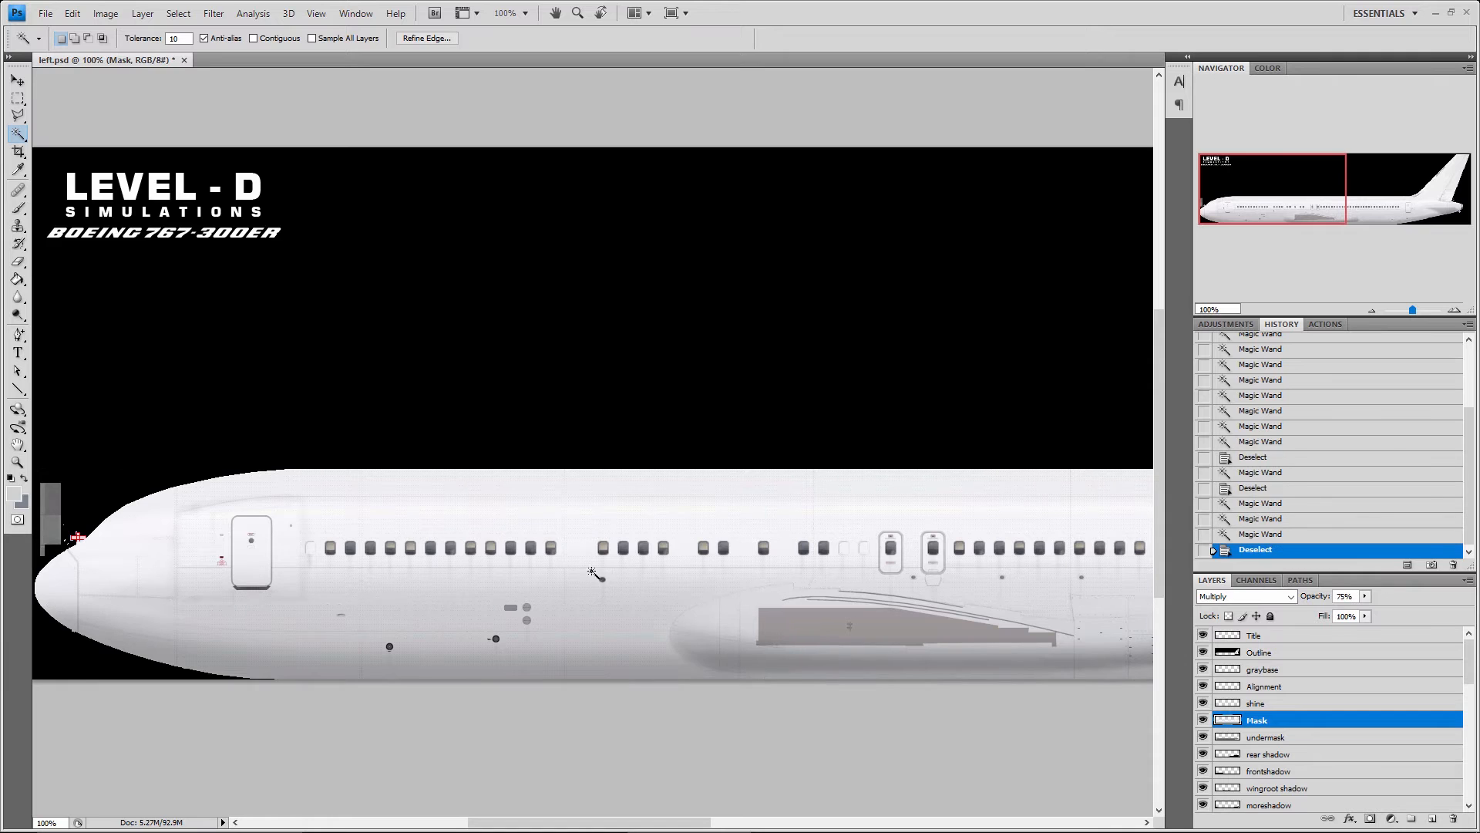
{"action": "left_click", "coordinate": [585, 511]}
{"action": "left_click", "coordinate": [595, 571]}
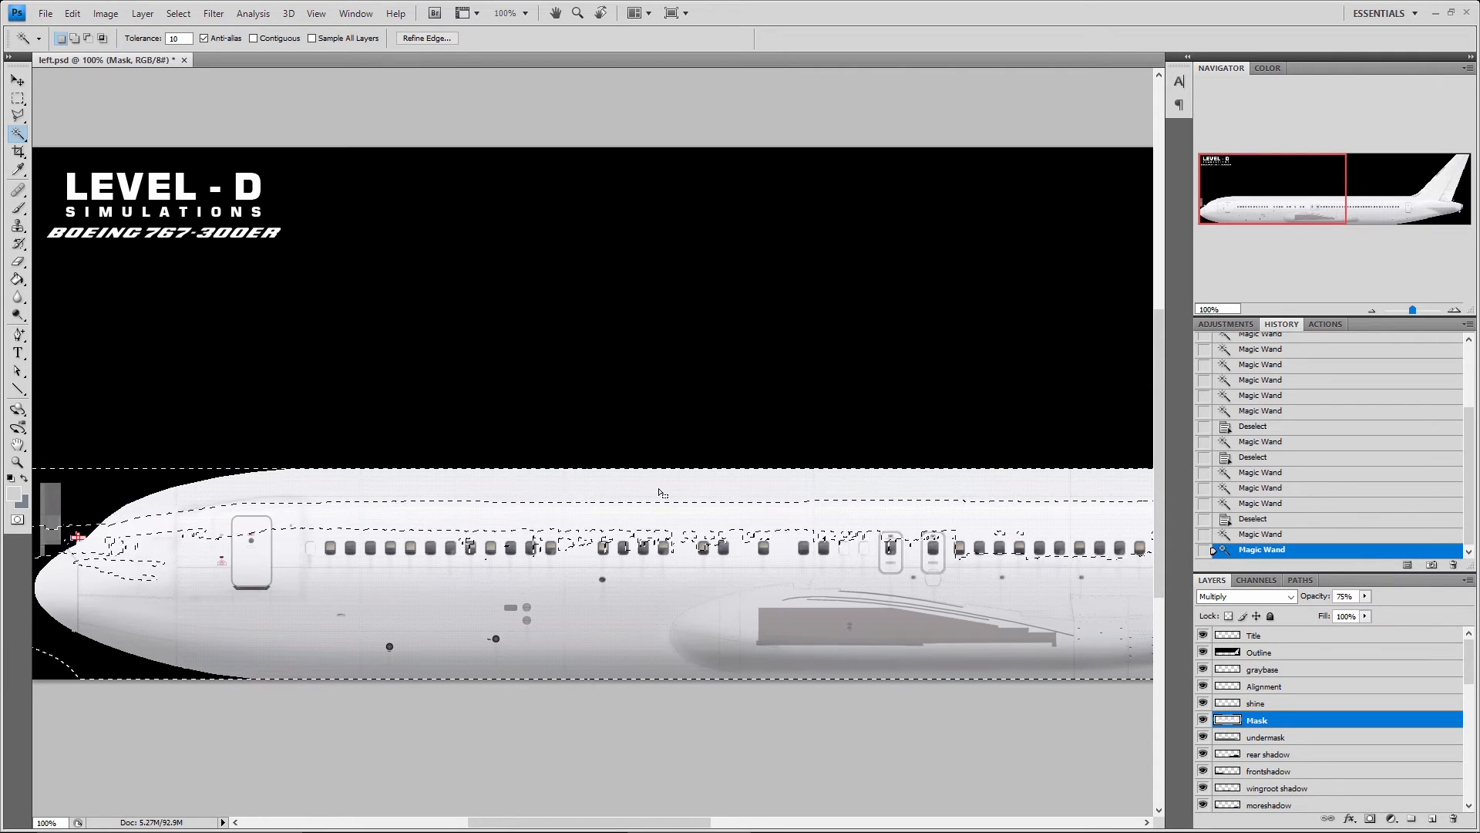
{"action": "key", "text": "ctrl+d"}
Show the Move tool and the Magic Wand's tool group, and set the Magic Wand tolerance to 1
{"action": "left_click", "coordinate": [18, 80]}
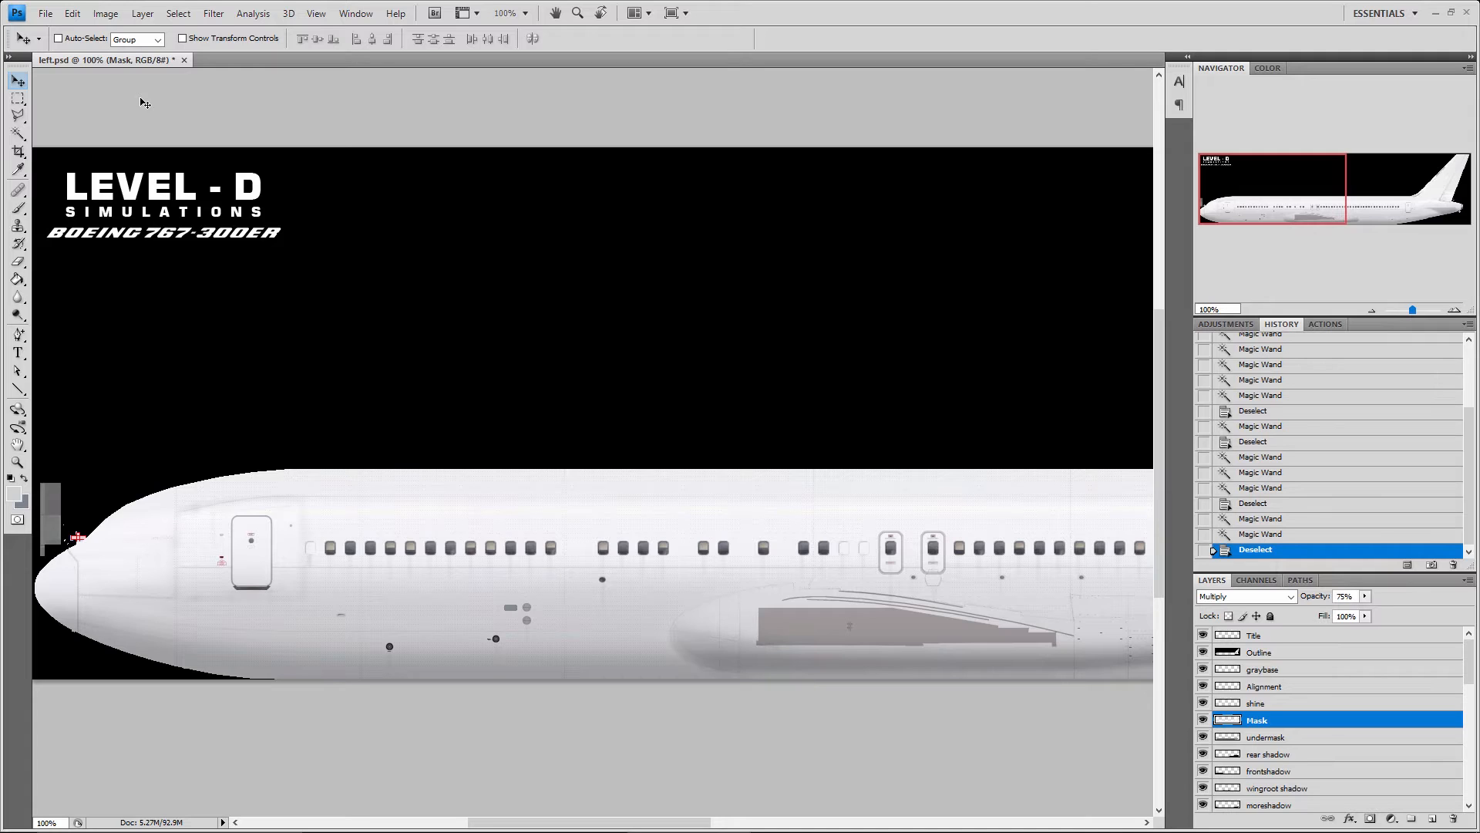
{"action": "left_click", "coordinate": [19, 136]}
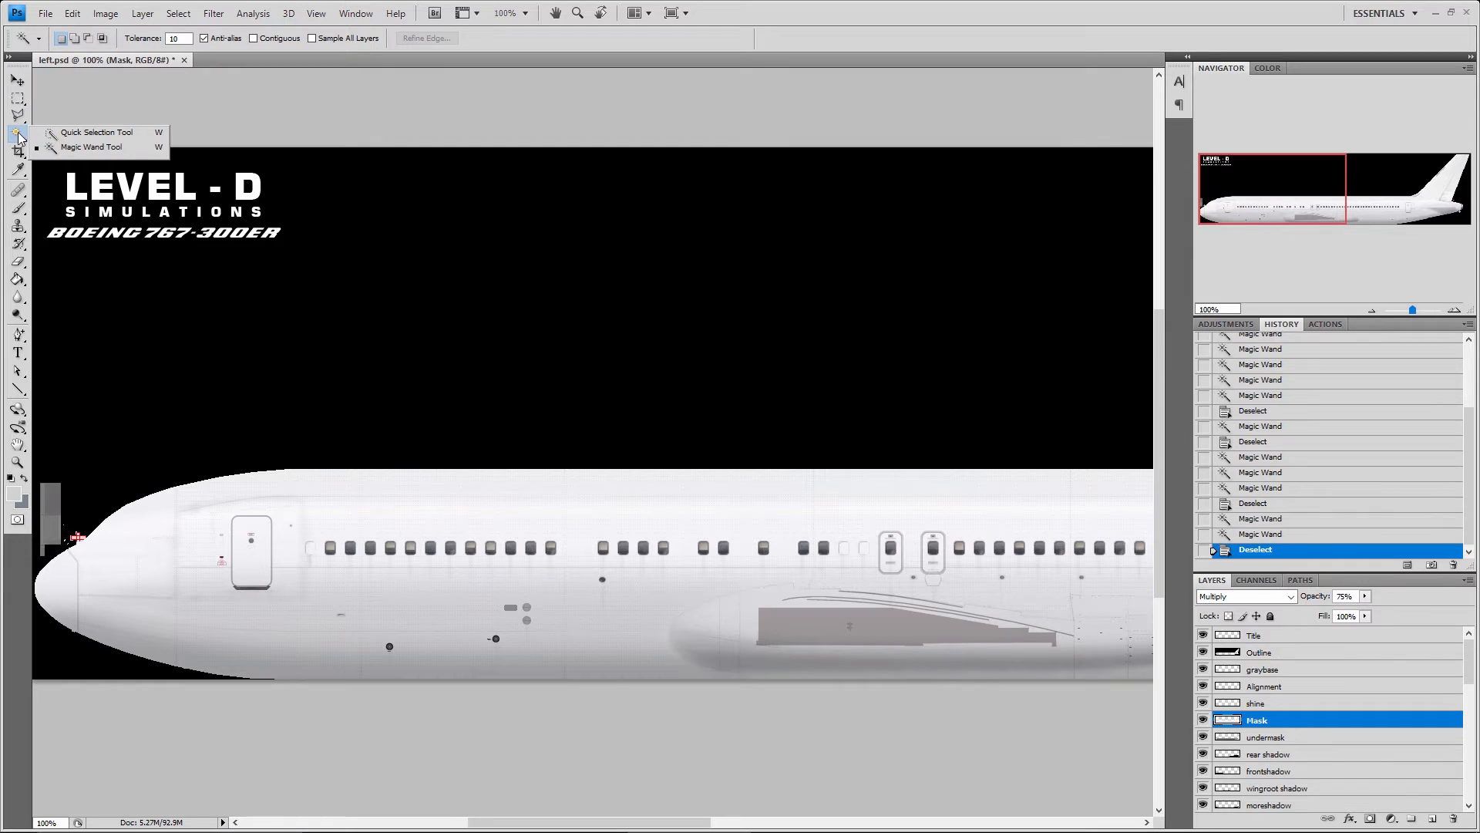
{"action": "left_click", "coordinate": [9, 128]}
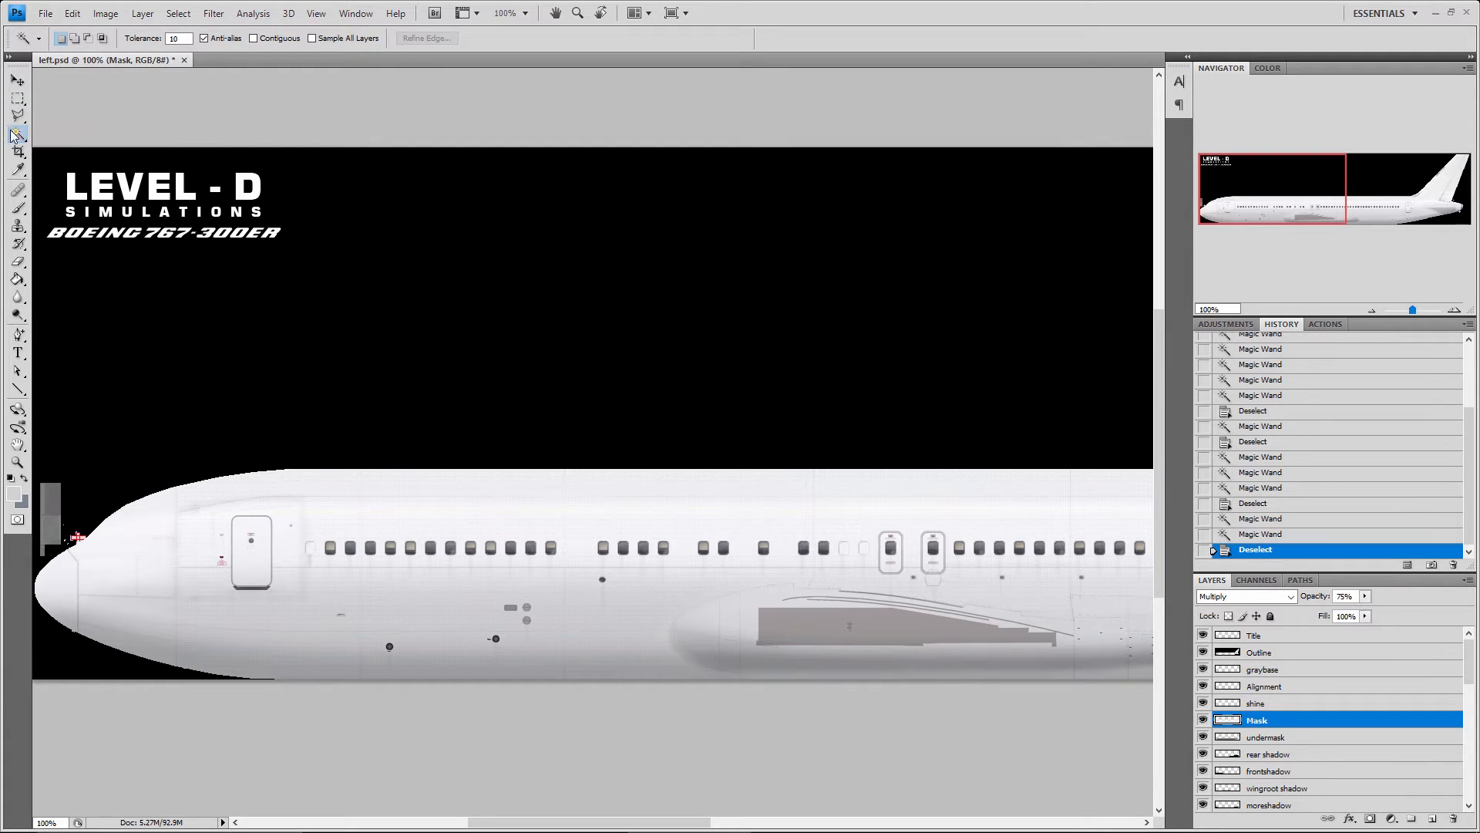
{"action": "left_click", "coordinate": [186, 39]}
{"action": "left_click", "coordinate": [13, 81]}
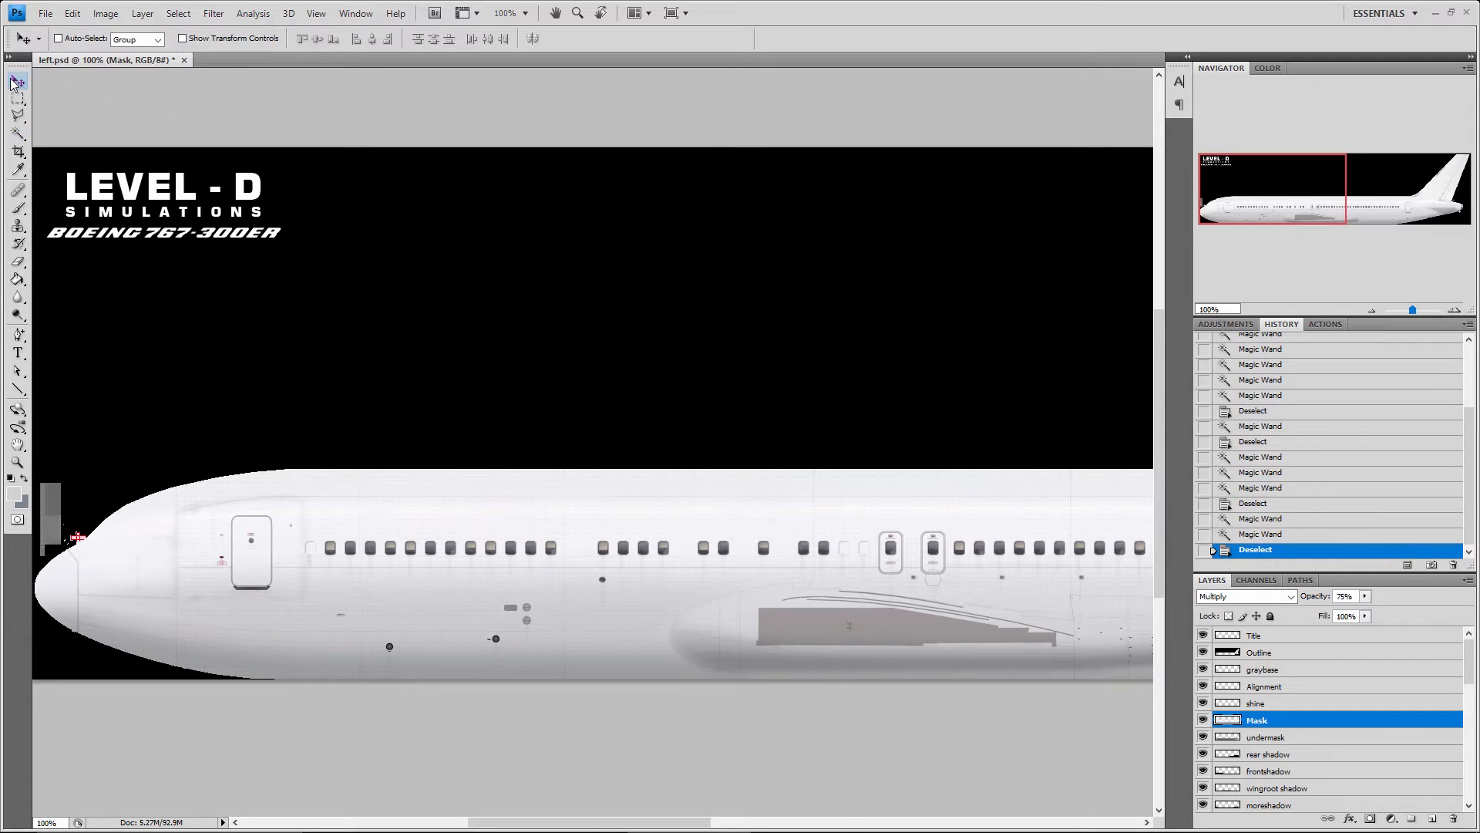
{"action": "left_click", "coordinate": [17, 132]}
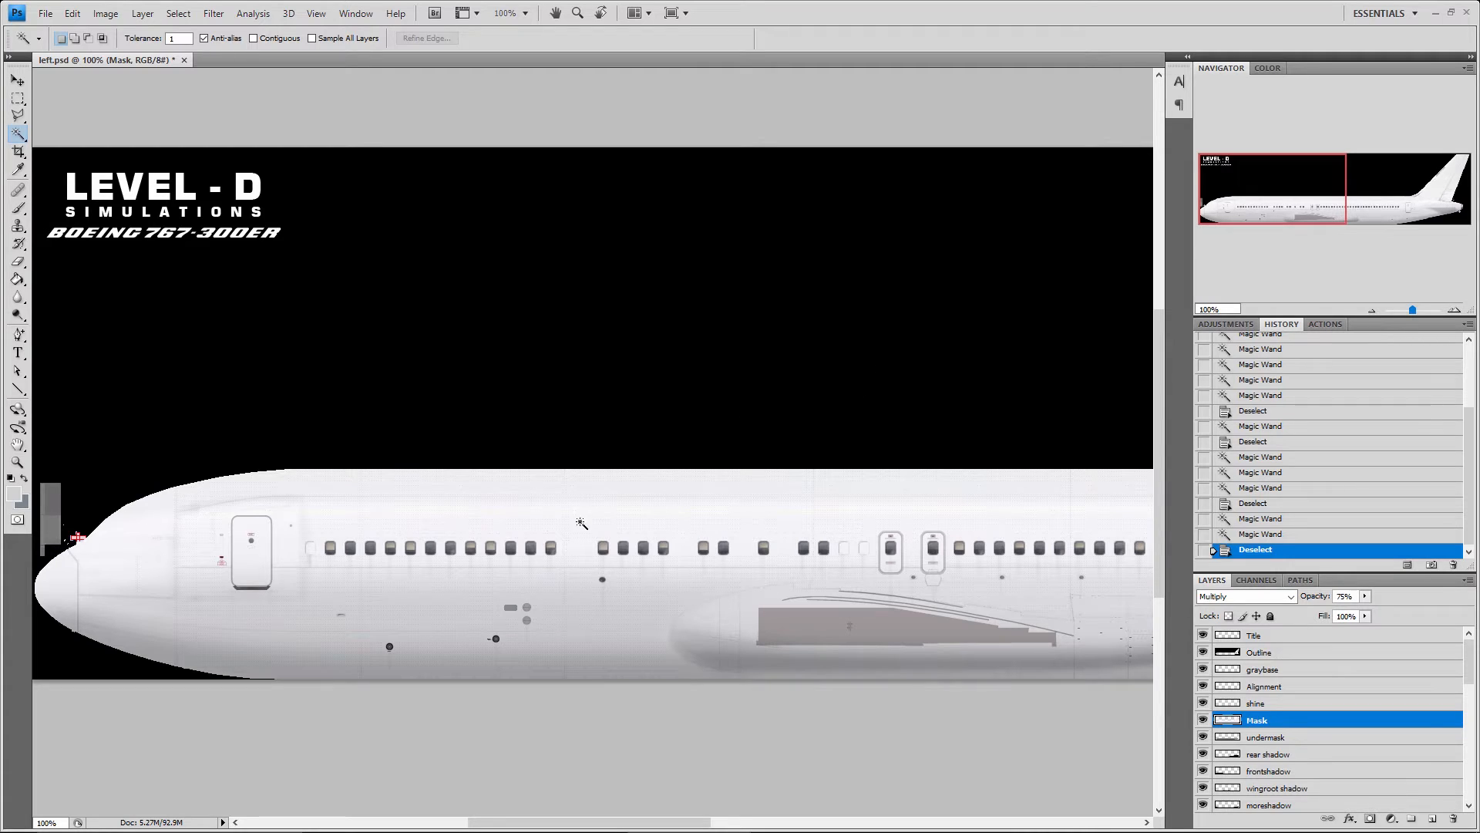
Show the Crop tool, and sample foreground colours across the fuselage with the Eyedropper while the RGB values are displayed
{"action": "left_click", "coordinate": [19, 152]}
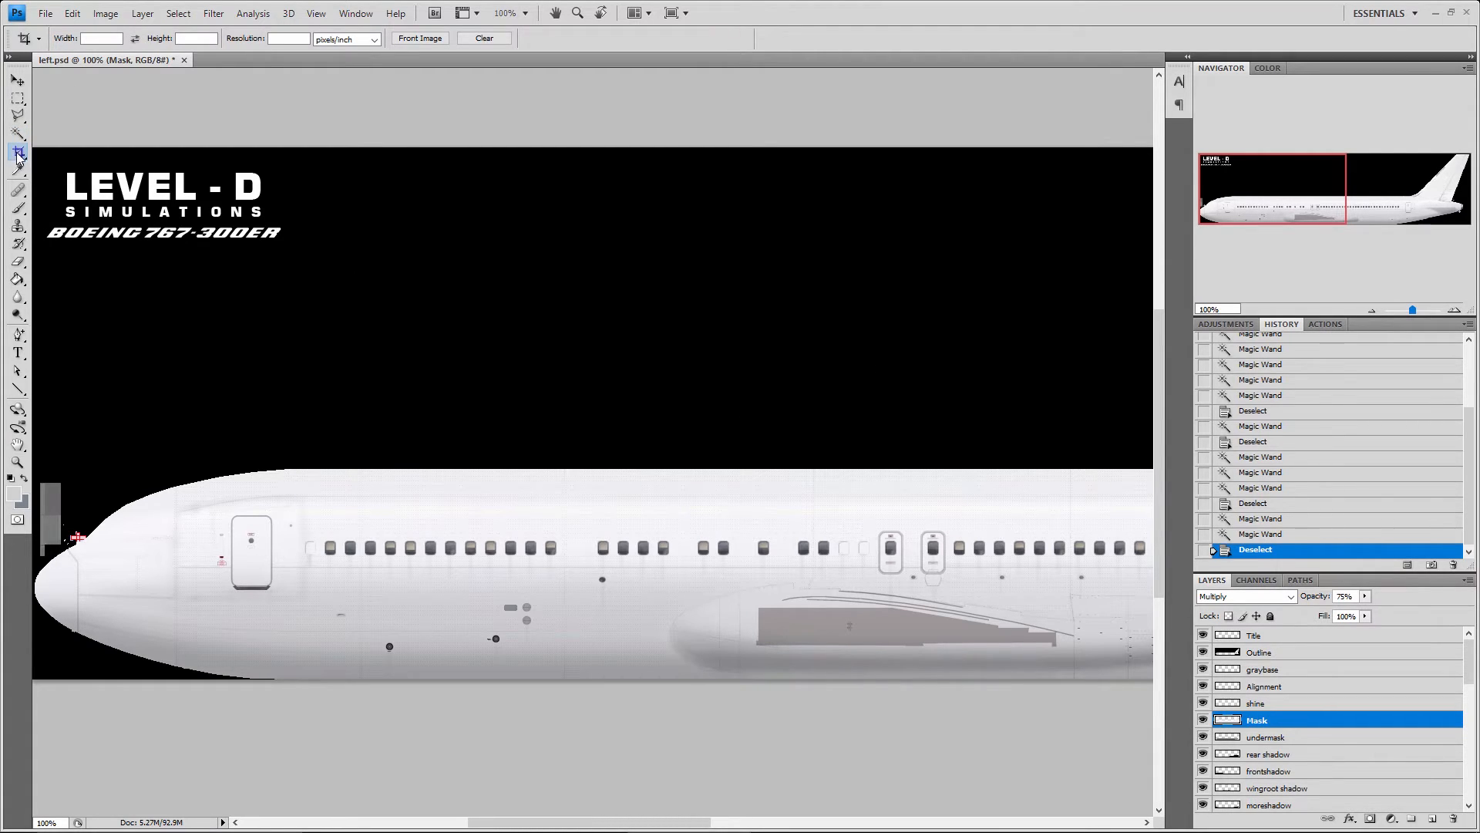
{"action": "left_click", "coordinate": [16, 170]}
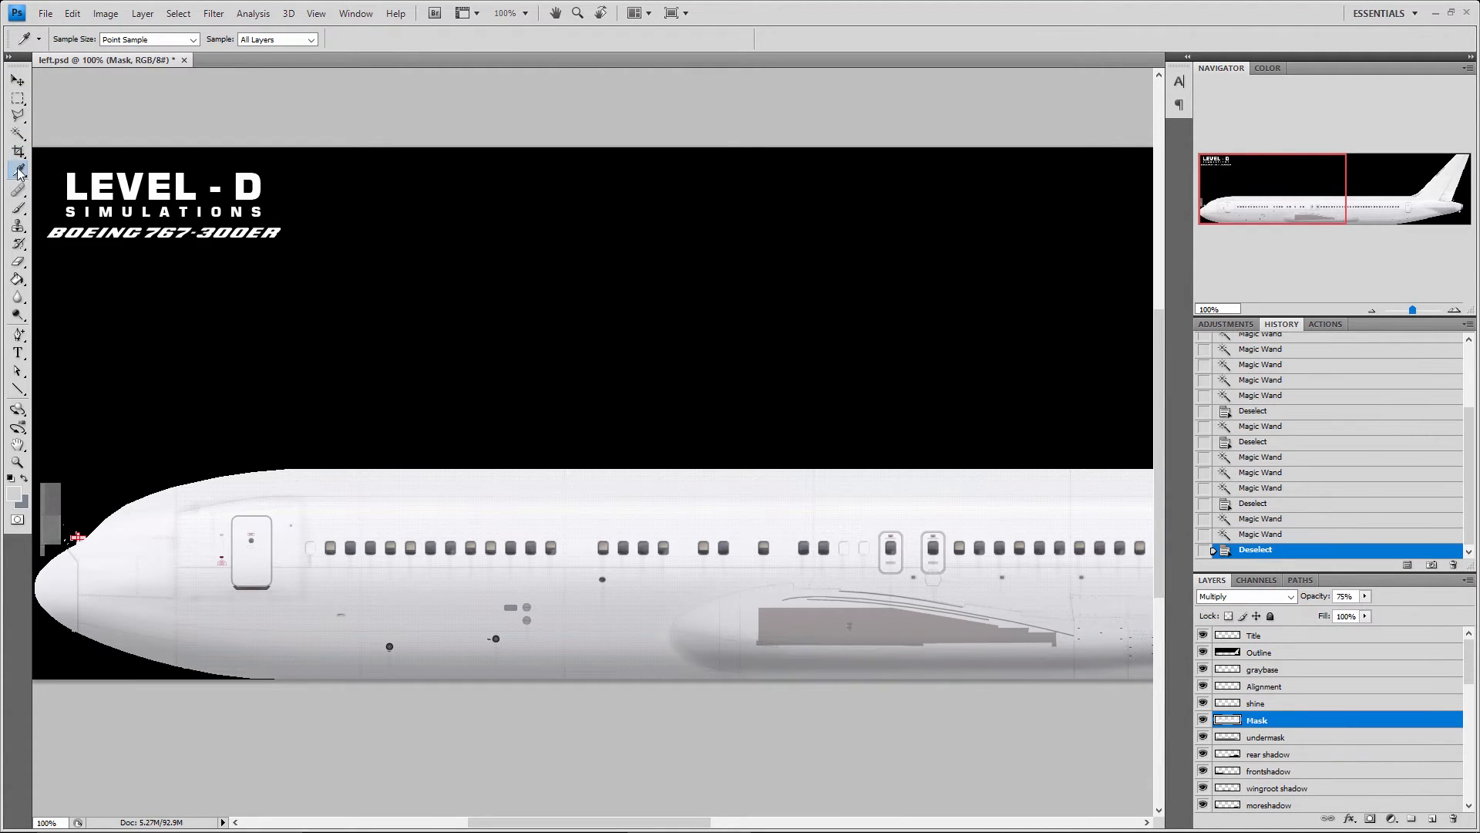
{"action": "left_click", "coordinate": [1267, 68]}
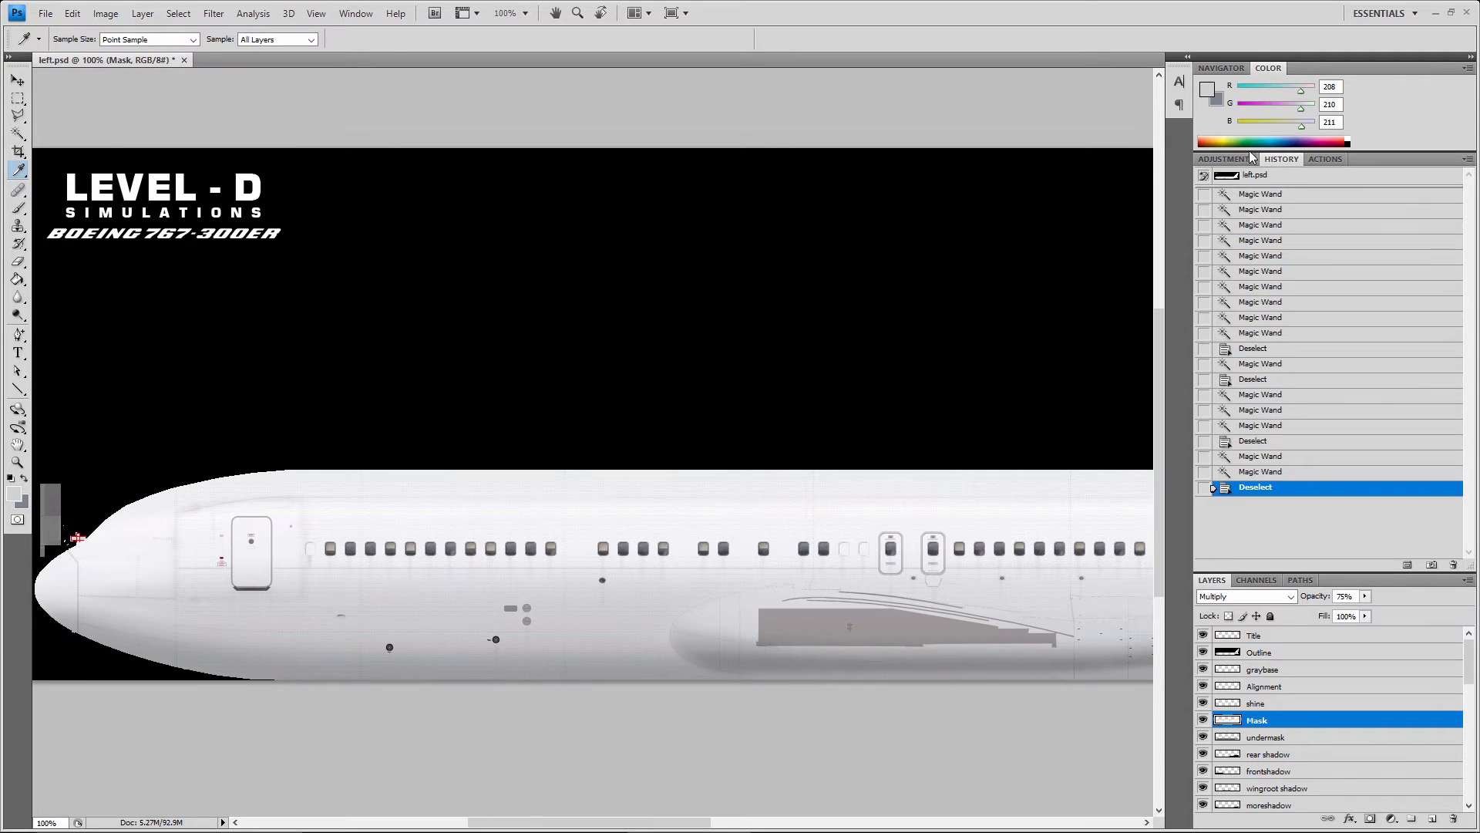
{"action": "left_click_drag", "start_coordinate": [955, 481], "coordinate": [904, 478]}
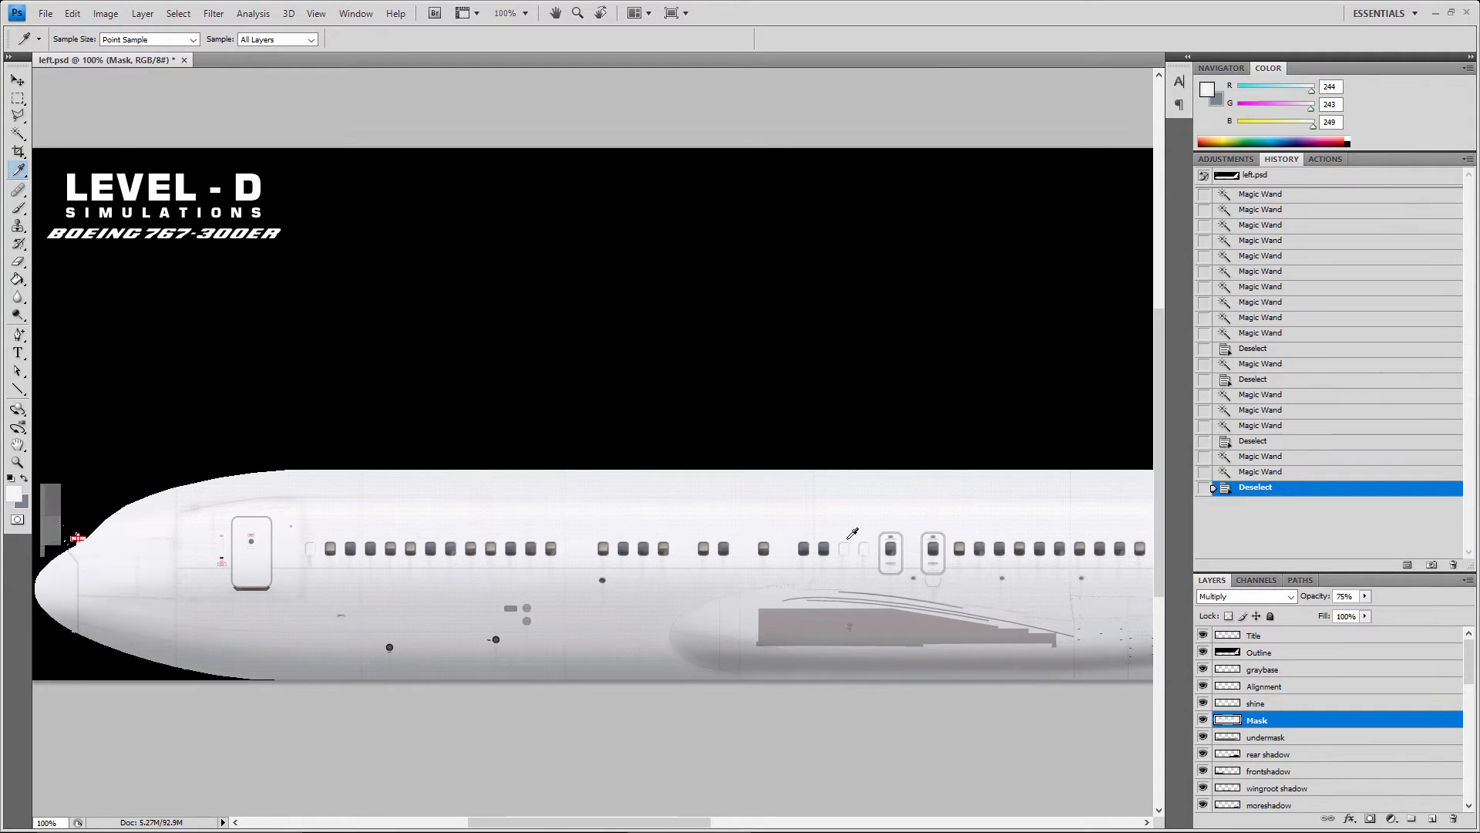
{"action": "left_click_drag", "start_coordinate": [848, 538], "coordinate": [823, 560]}
{"action": "left_click_drag", "start_coordinate": [688, 542], "coordinate": [264, 540]}
{"action": "left_click", "coordinate": [1242, 69]}
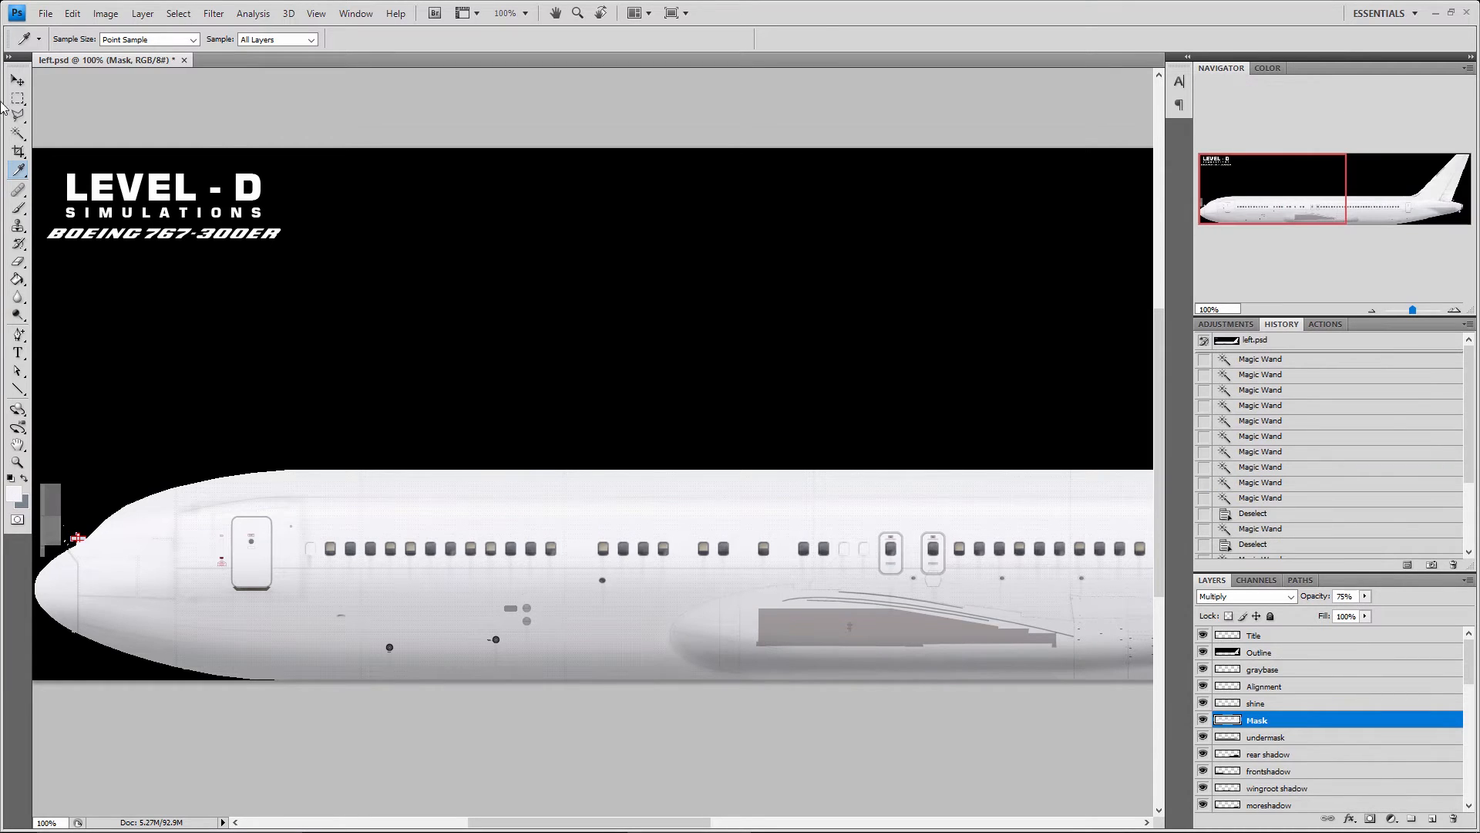
Activate the Healing Brush tool and display the other tools in its group
{"action": "left_click", "coordinate": [19, 191]}
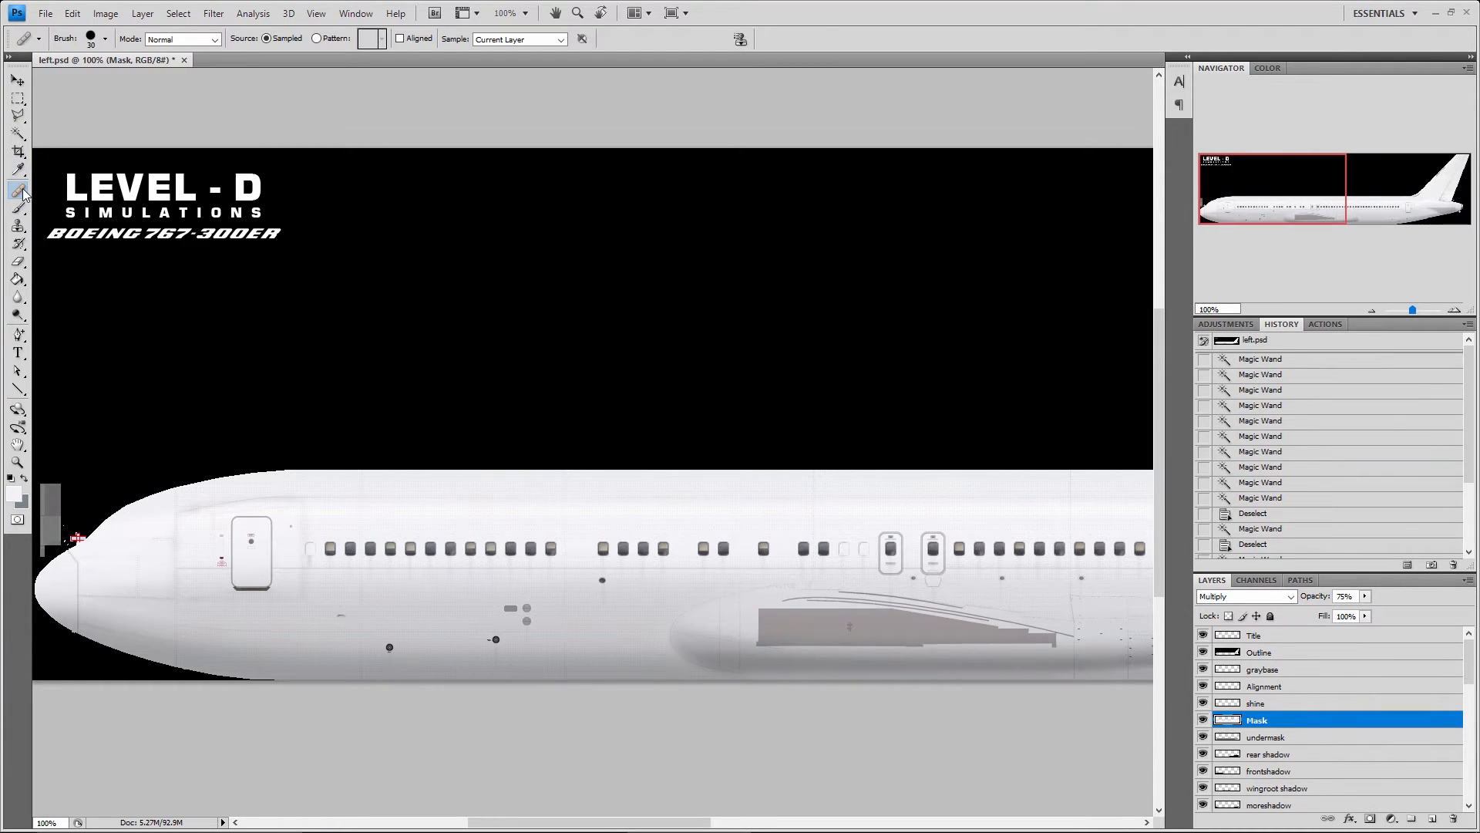
{"action": "right_click", "coordinate": [22, 193]}
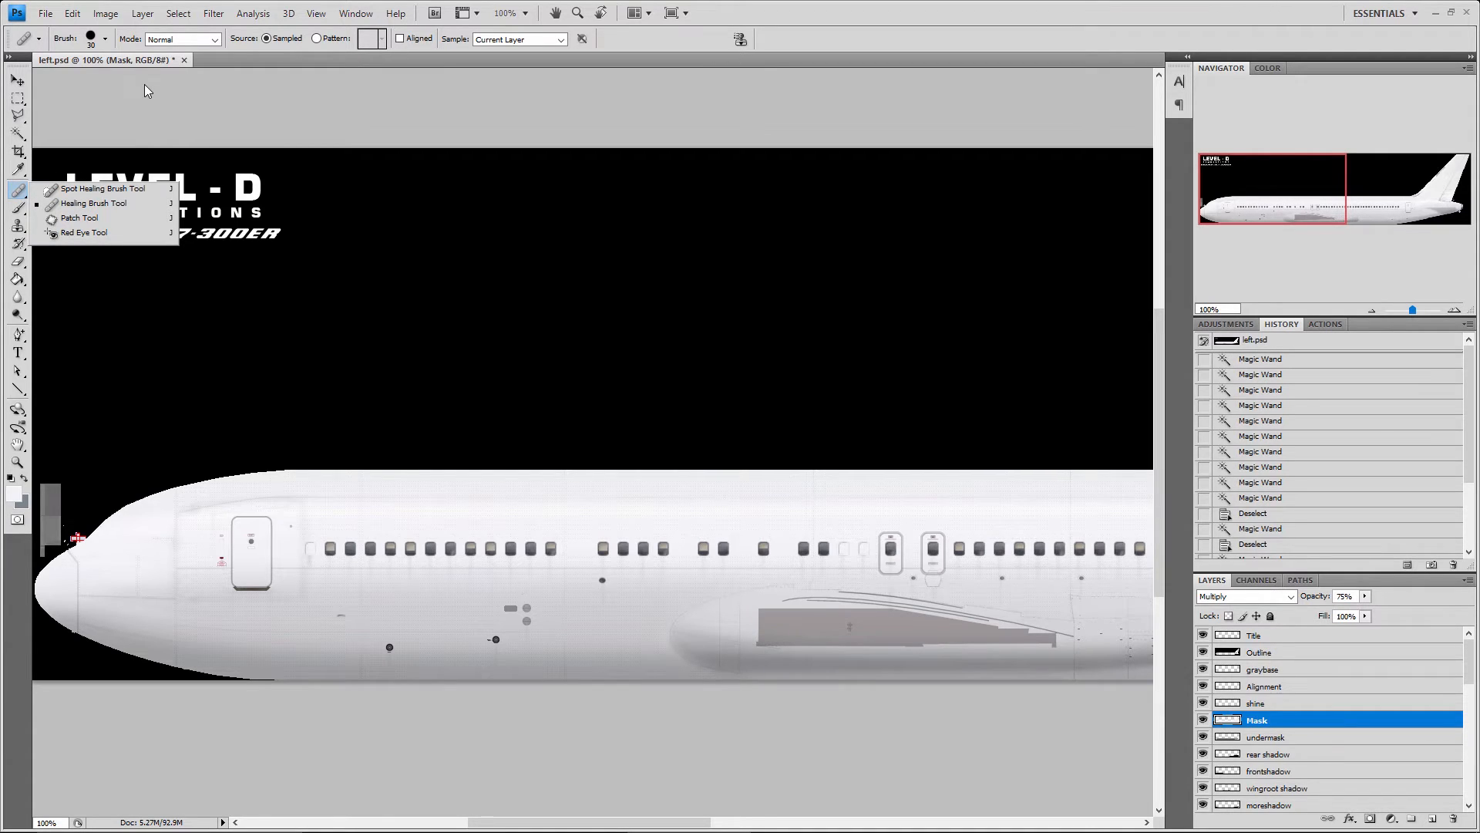
Switch to File Explorer and browse to the Wedding folder in PICTURES\2016 on the Storage (E:) drive
{"action": "left_click", "coordinate": [54, 14]}
{"action": "left_click", "coordinate": [48, 8]}
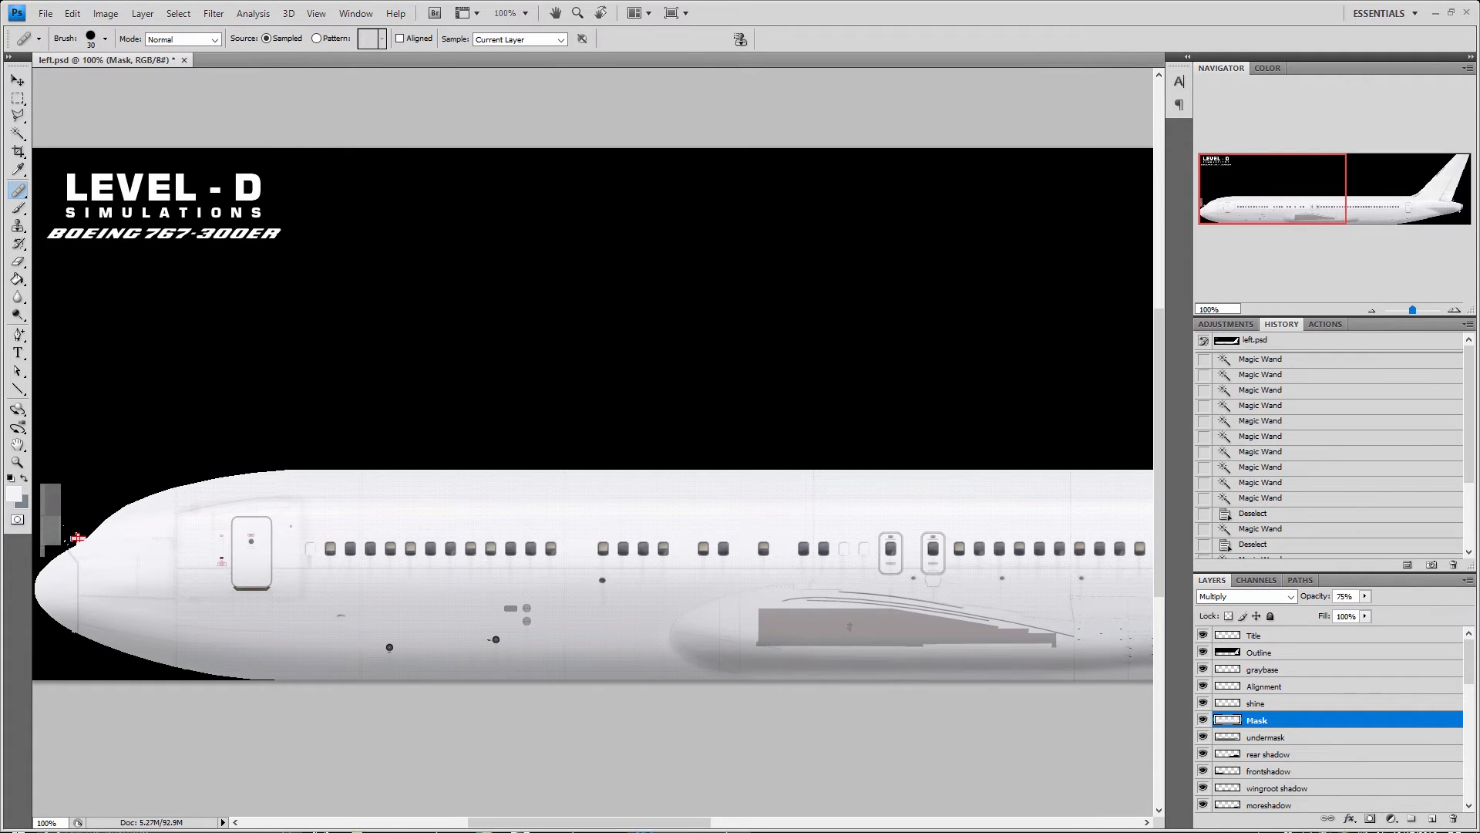
{"action": "key", "text": "super"}
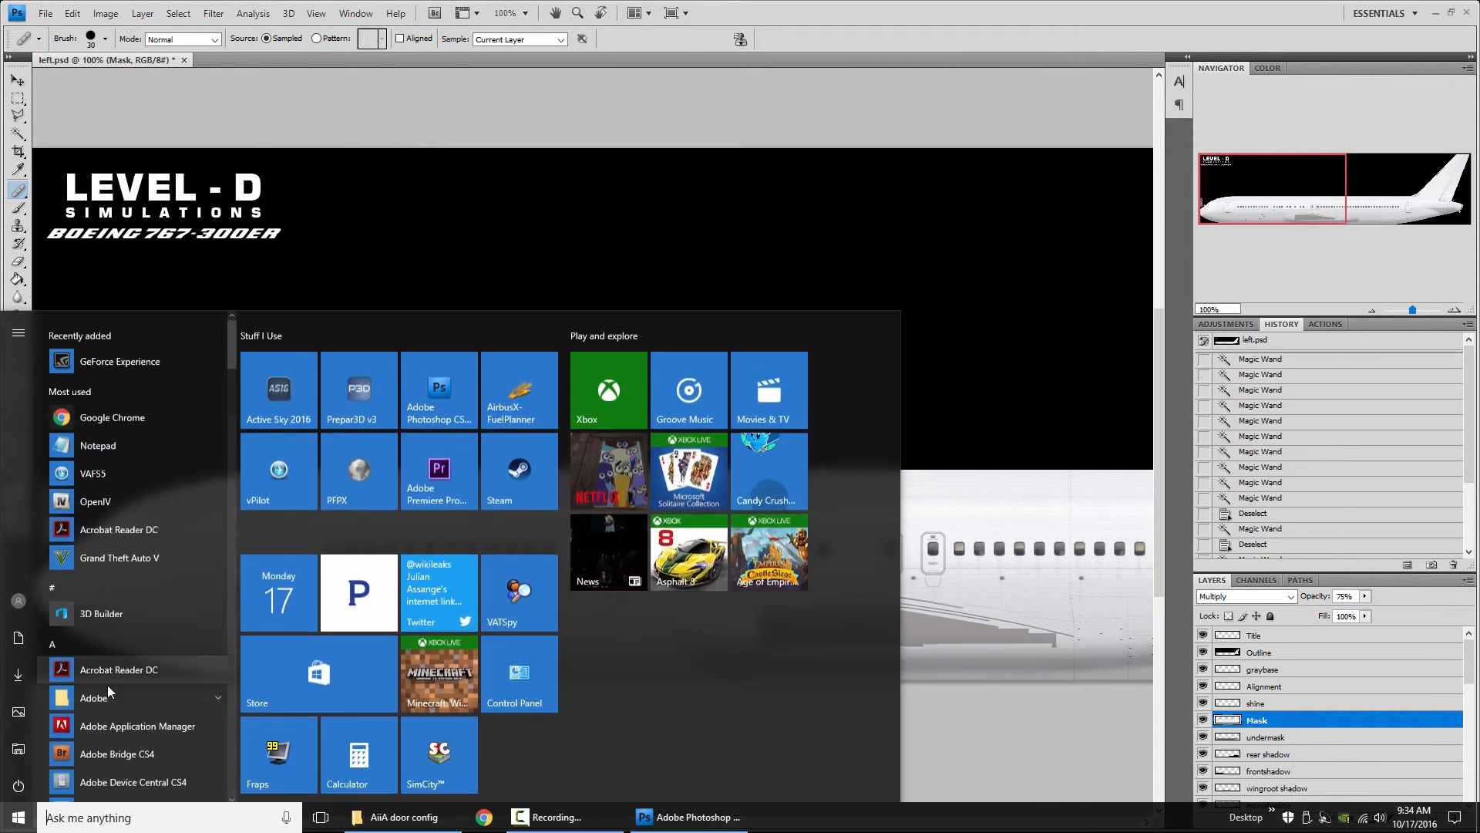
{"action": "left_click", "coordinate": [19, 748]}
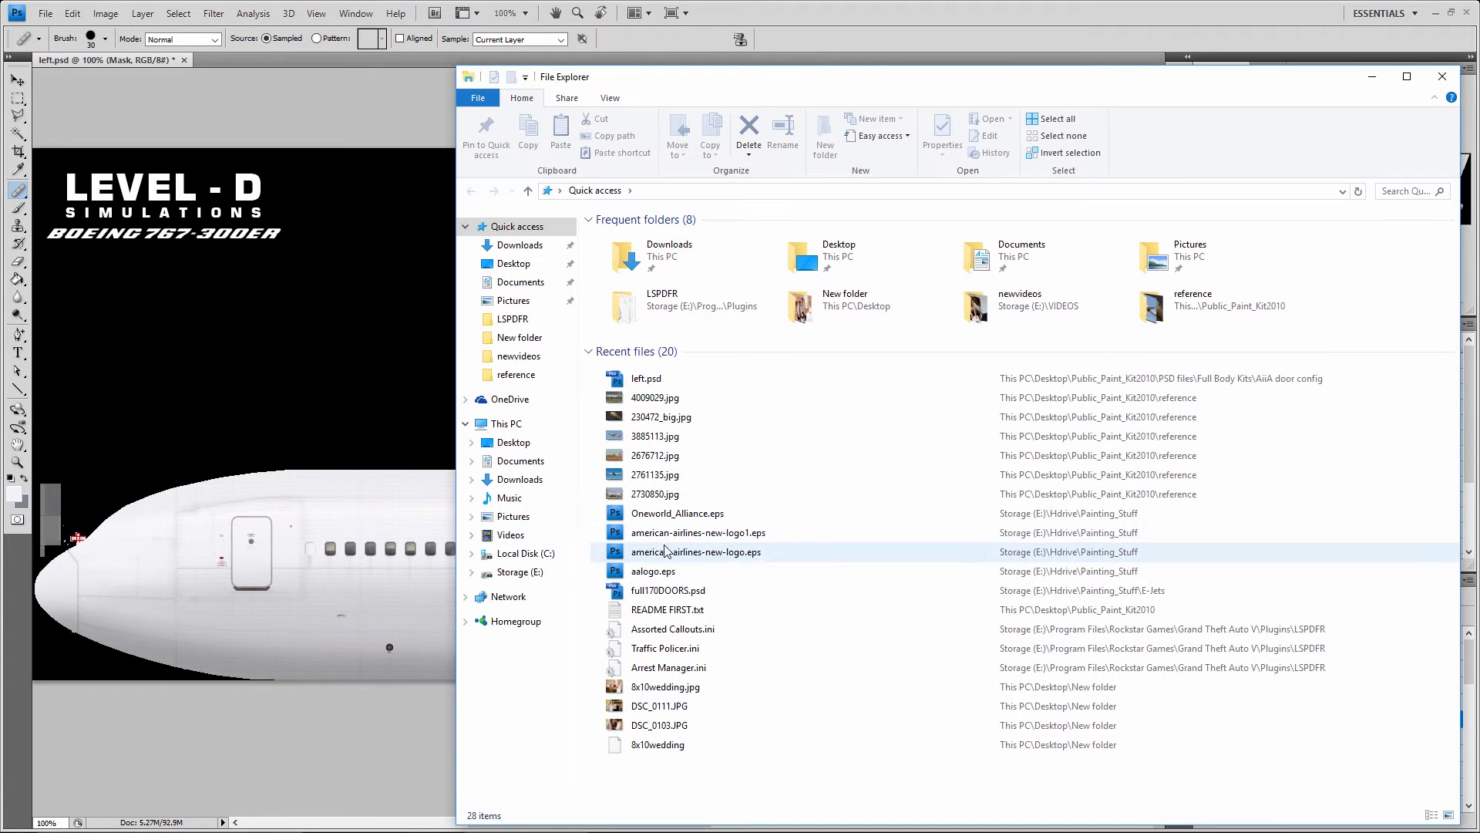
{"action": "left_click", "coordinate": [520, 571]}
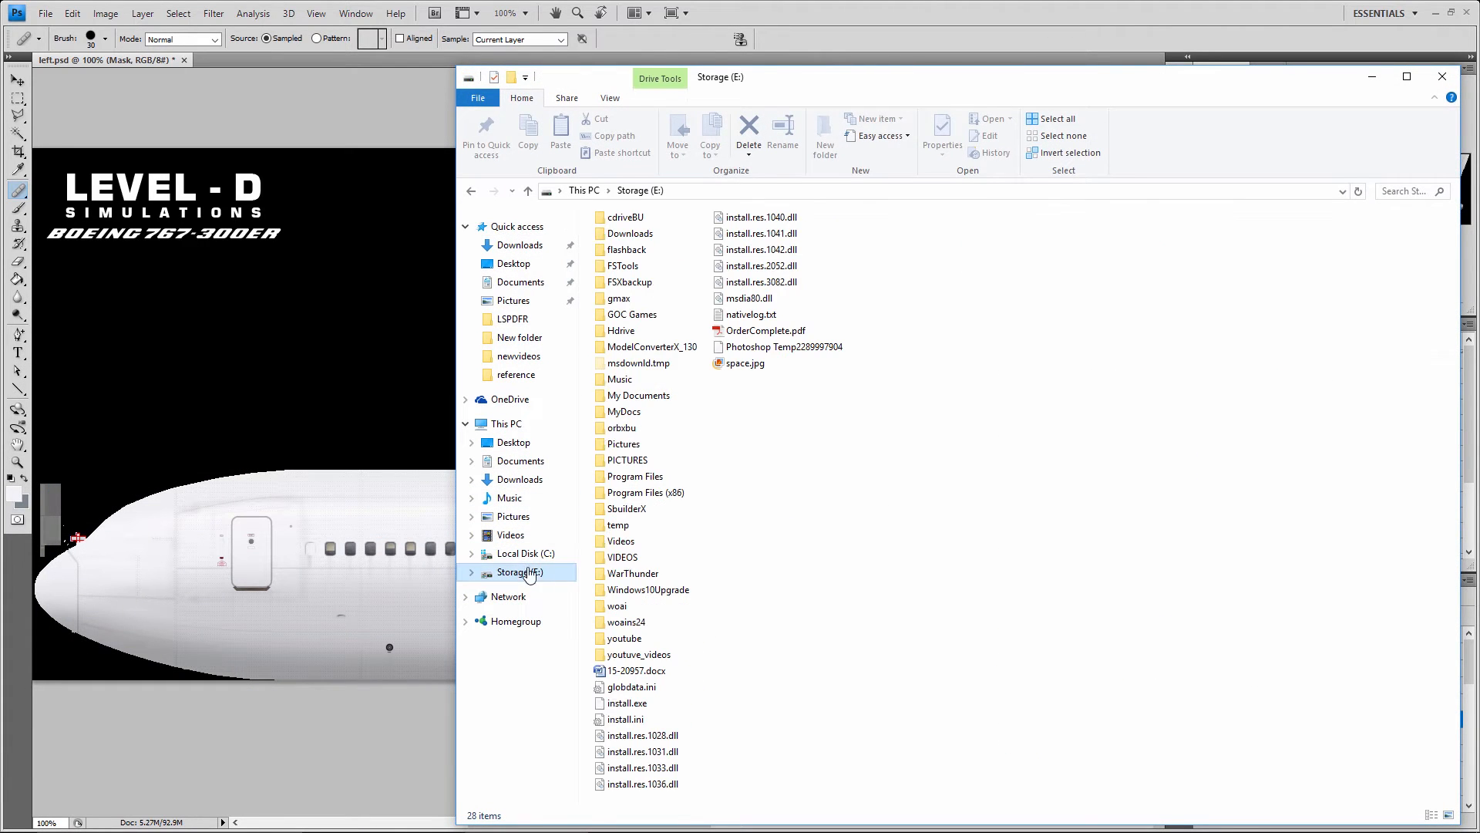
{"action": "left_click", "coordinate": [754, 427]}
{"action": "double_click", "coordinate": [657, 460]}
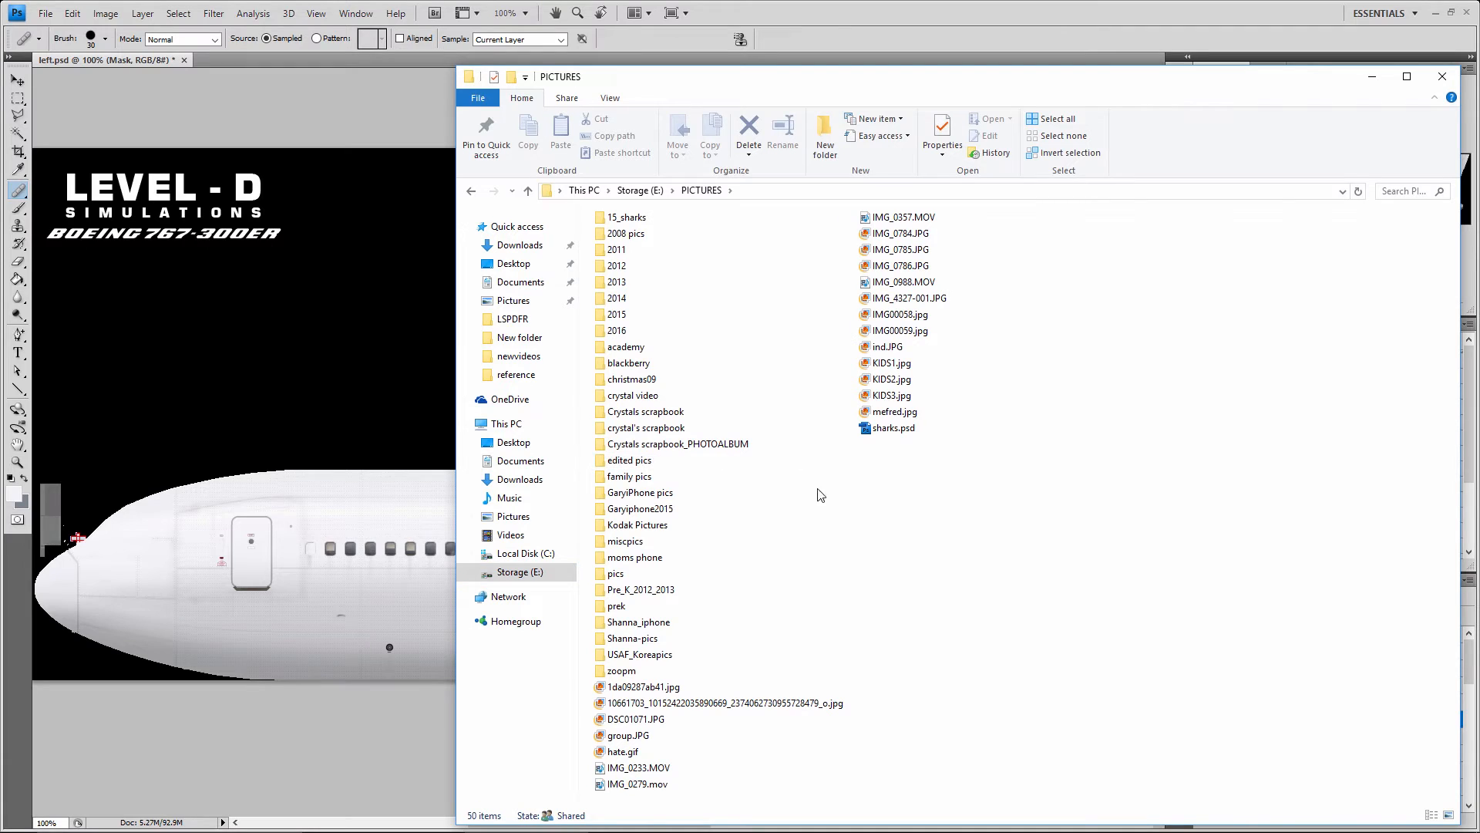
{"action": "double_click", "coordinate": [628, 340]}
{"action": "double_click", "coordinate": [630, 238]}
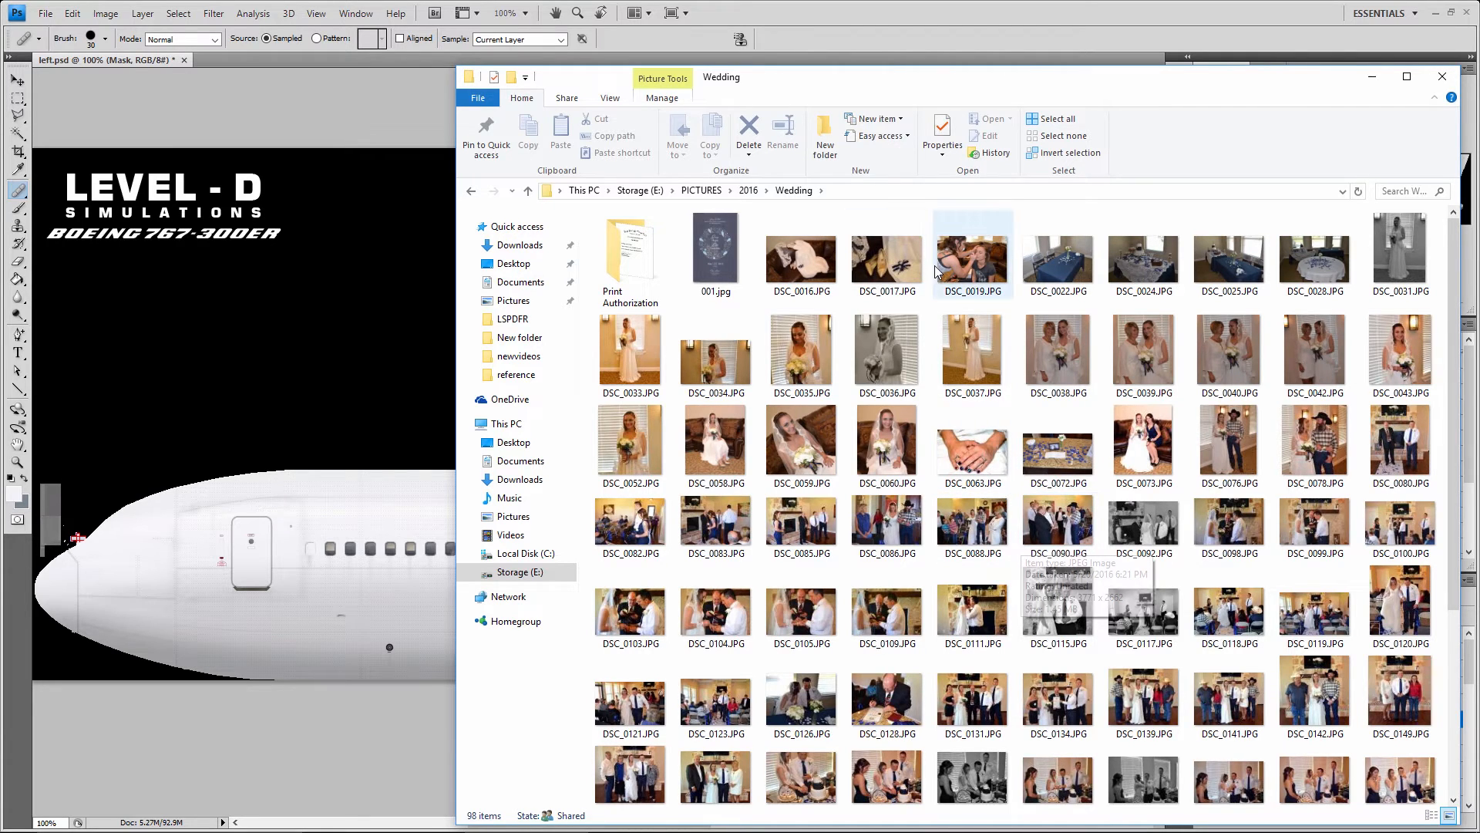
Open the wedding photo DSC_0019.JPG in Adobe Photoshop CS4
{"action": "right_click", "coordinate": [993, 250]}
{"action": "mouse_move", "coordinate": [1079, 441]}
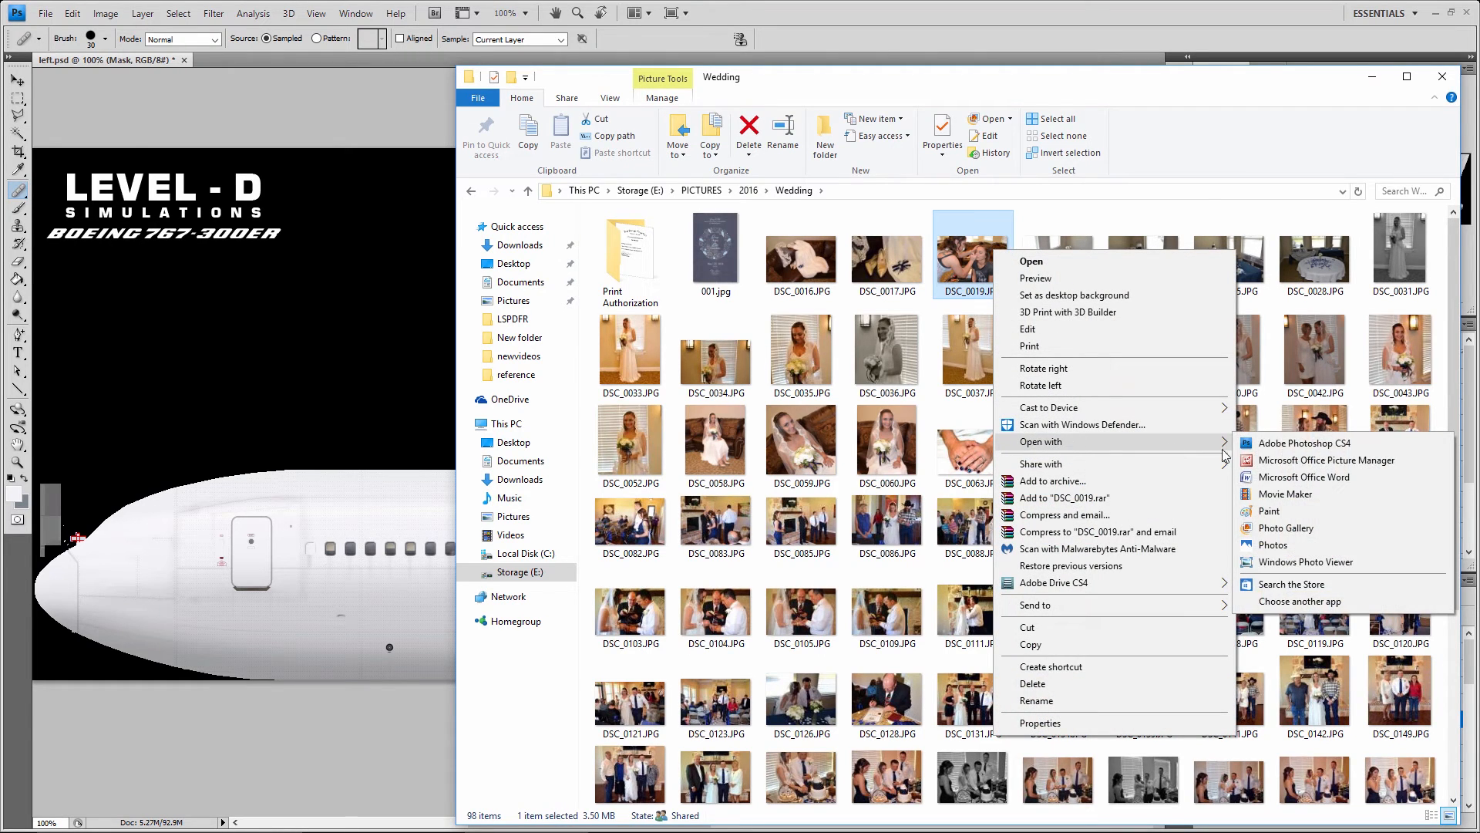
{"action": "left_click", "coordinate": [1242, 441]}
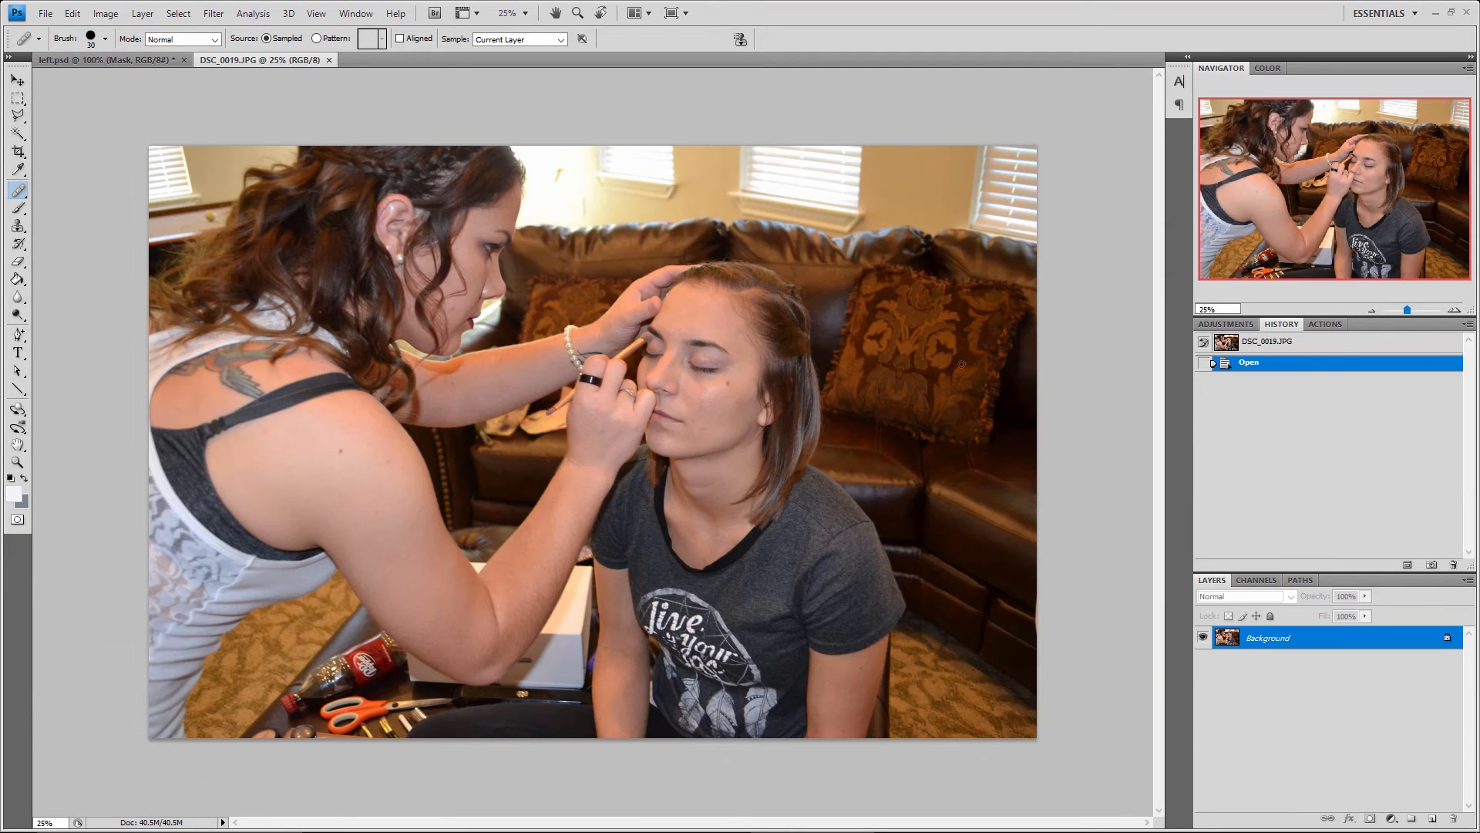
Activate the Healing Brush tool for retouching the shoulder of the woman applying make-up, viewed at 100%
{"action": "left_click", "coordinate": [1453, 309]}
{"action": "left_click", "coordinate": [1454, 309]}
{"action": "left_click", "coordinate": [1453, 309]}
{"action": "left_click", "coordinate": [1454, 310]}
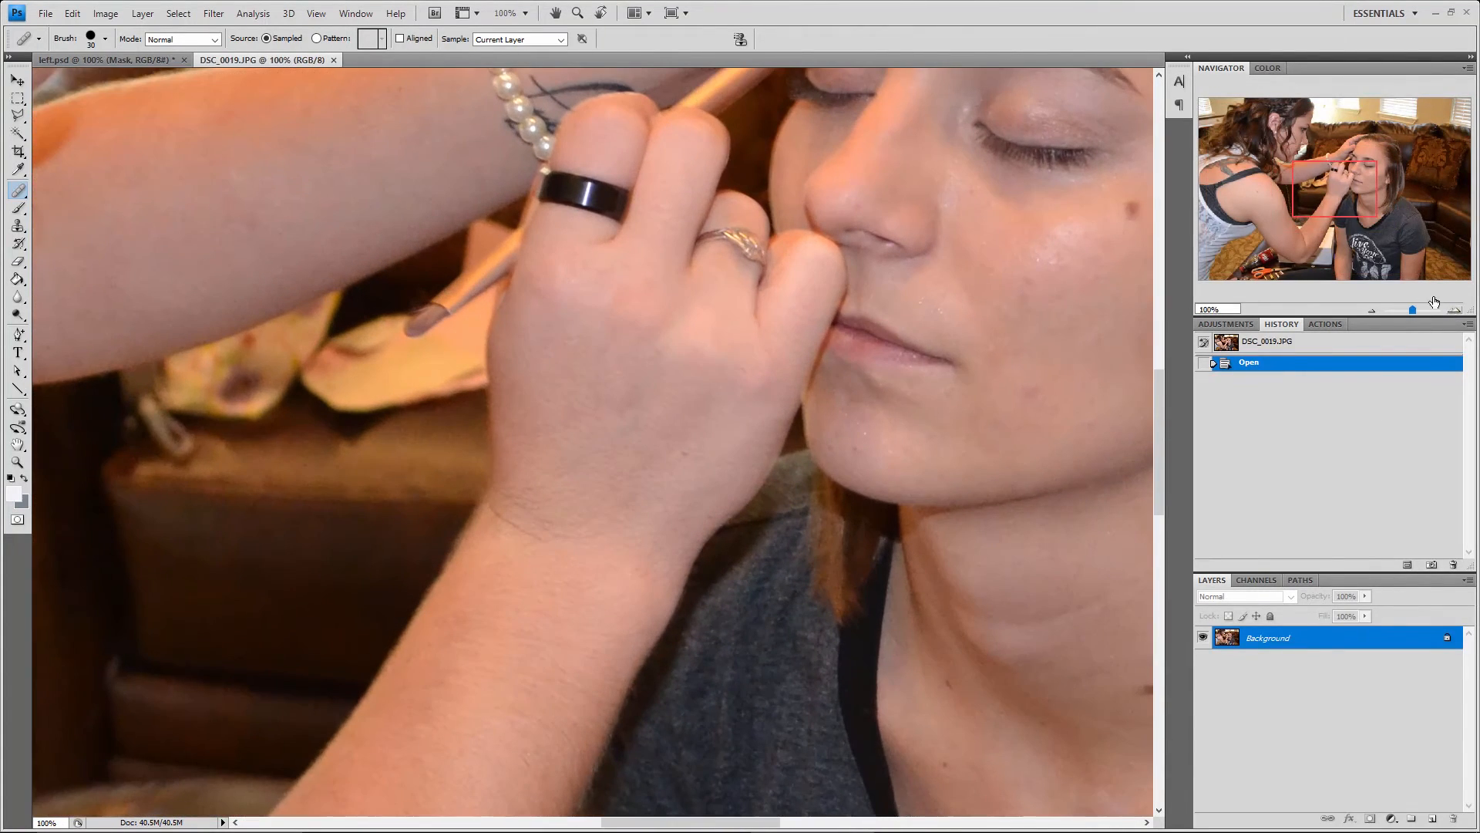
{"action": "left_click_drag", "start_coordinate": [1338, 192], "coordinate": [1266, 202]}
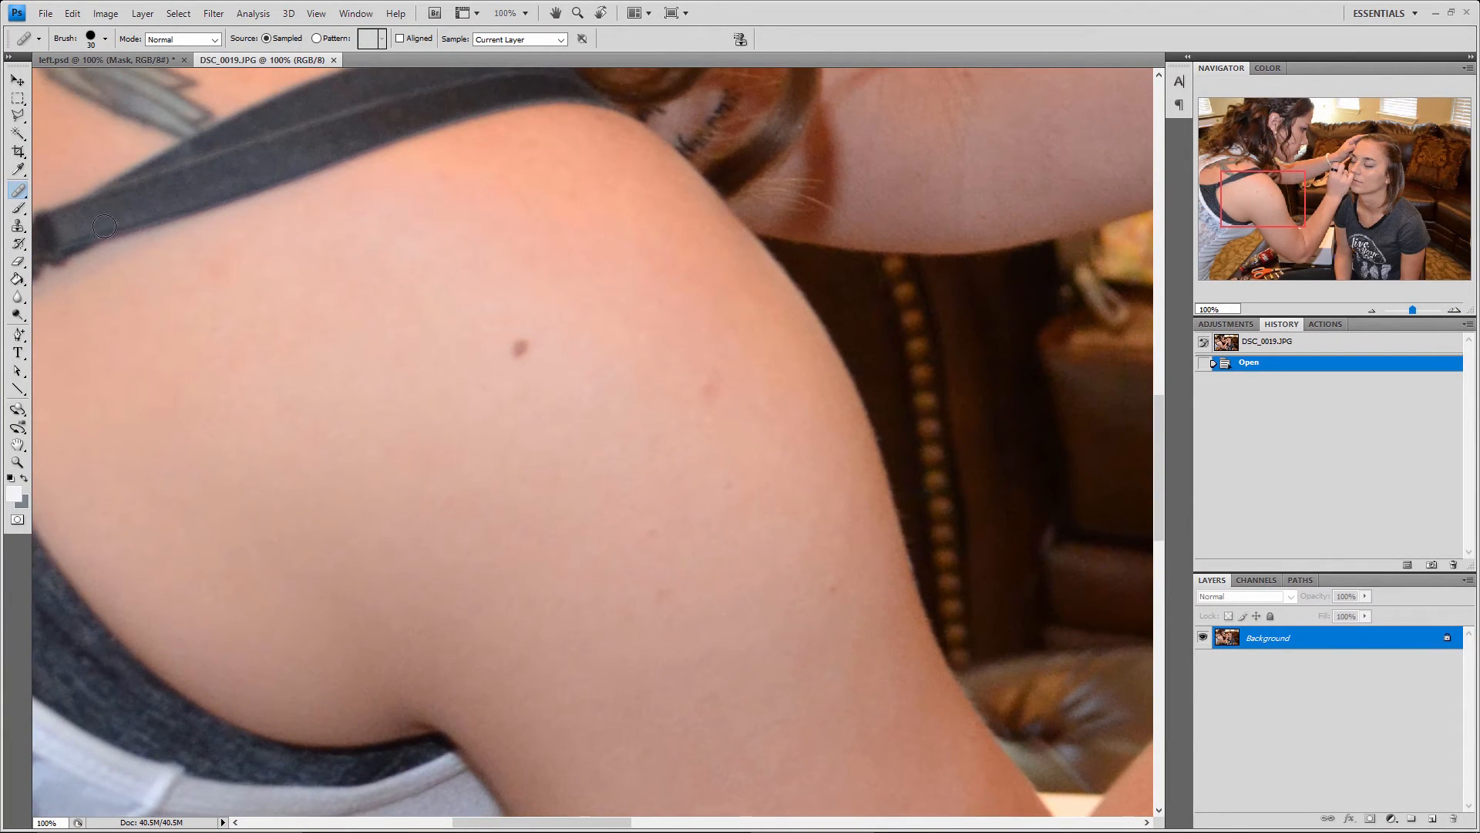
{"action": "left_click", "coordinate": [18, 80]}
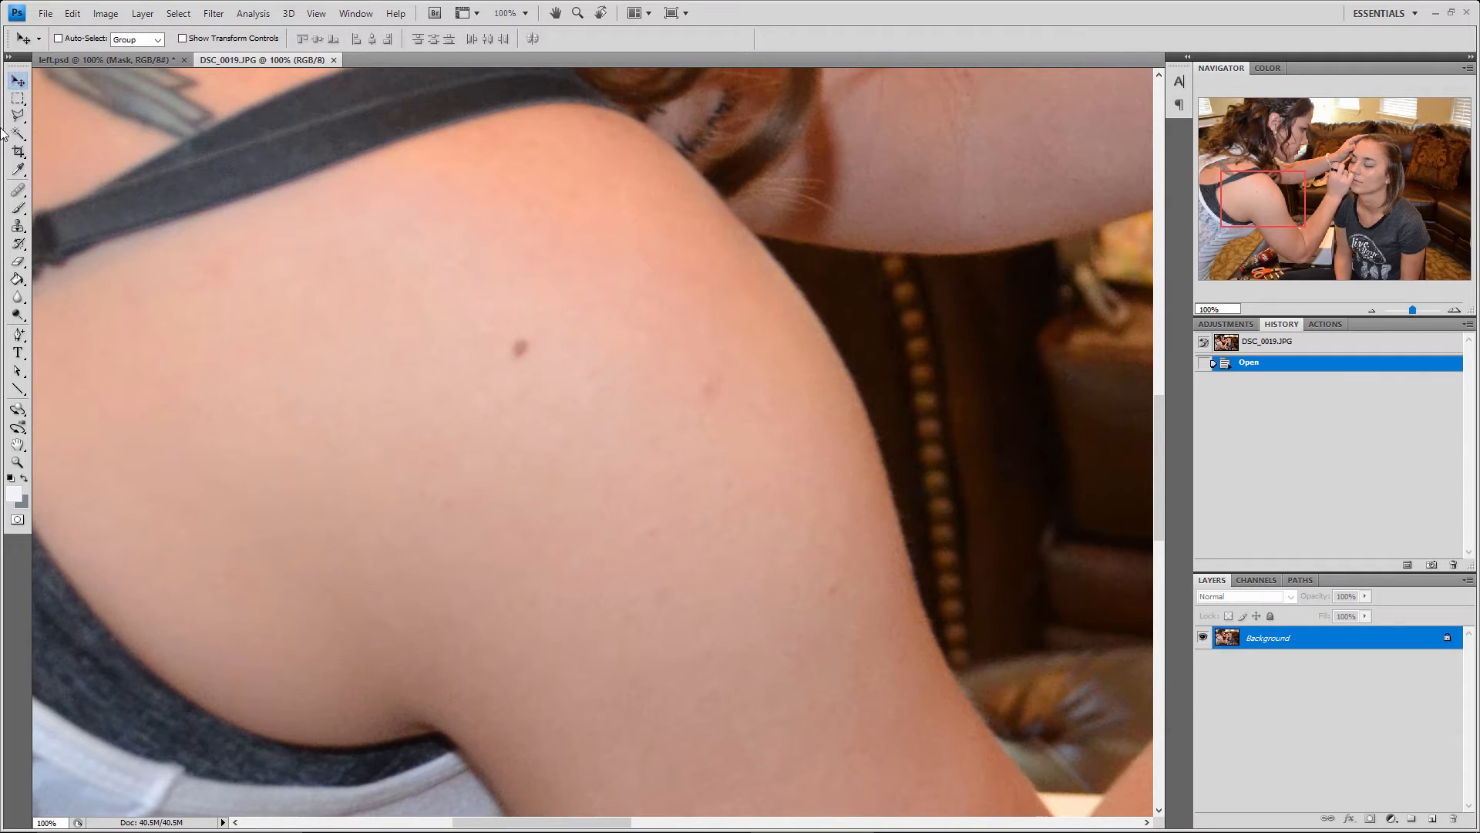
{"action": "left_click", "coordinate": [19, 191]}
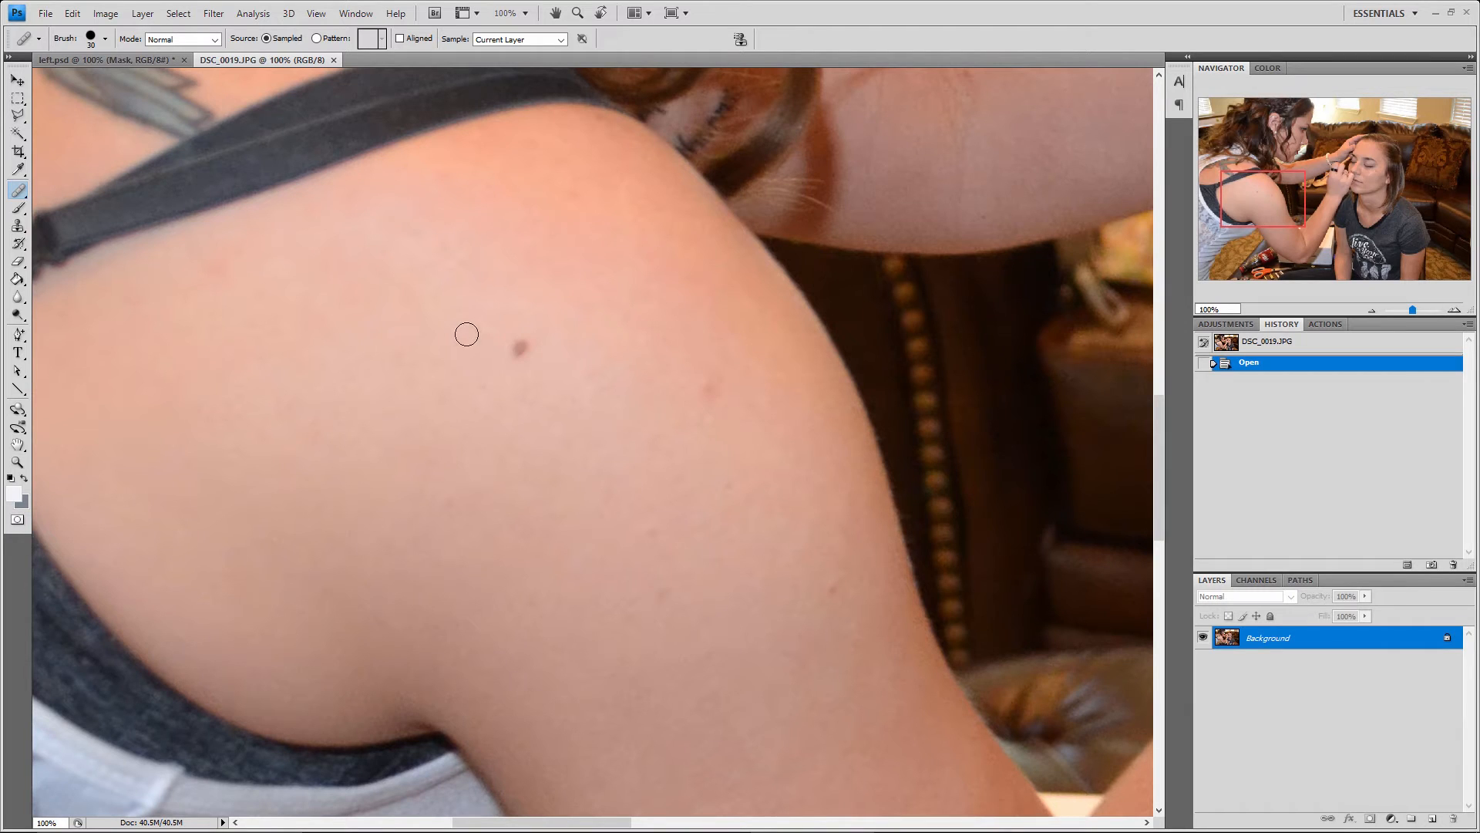
{"action": "left_click", "coordinate": [25, 186]}
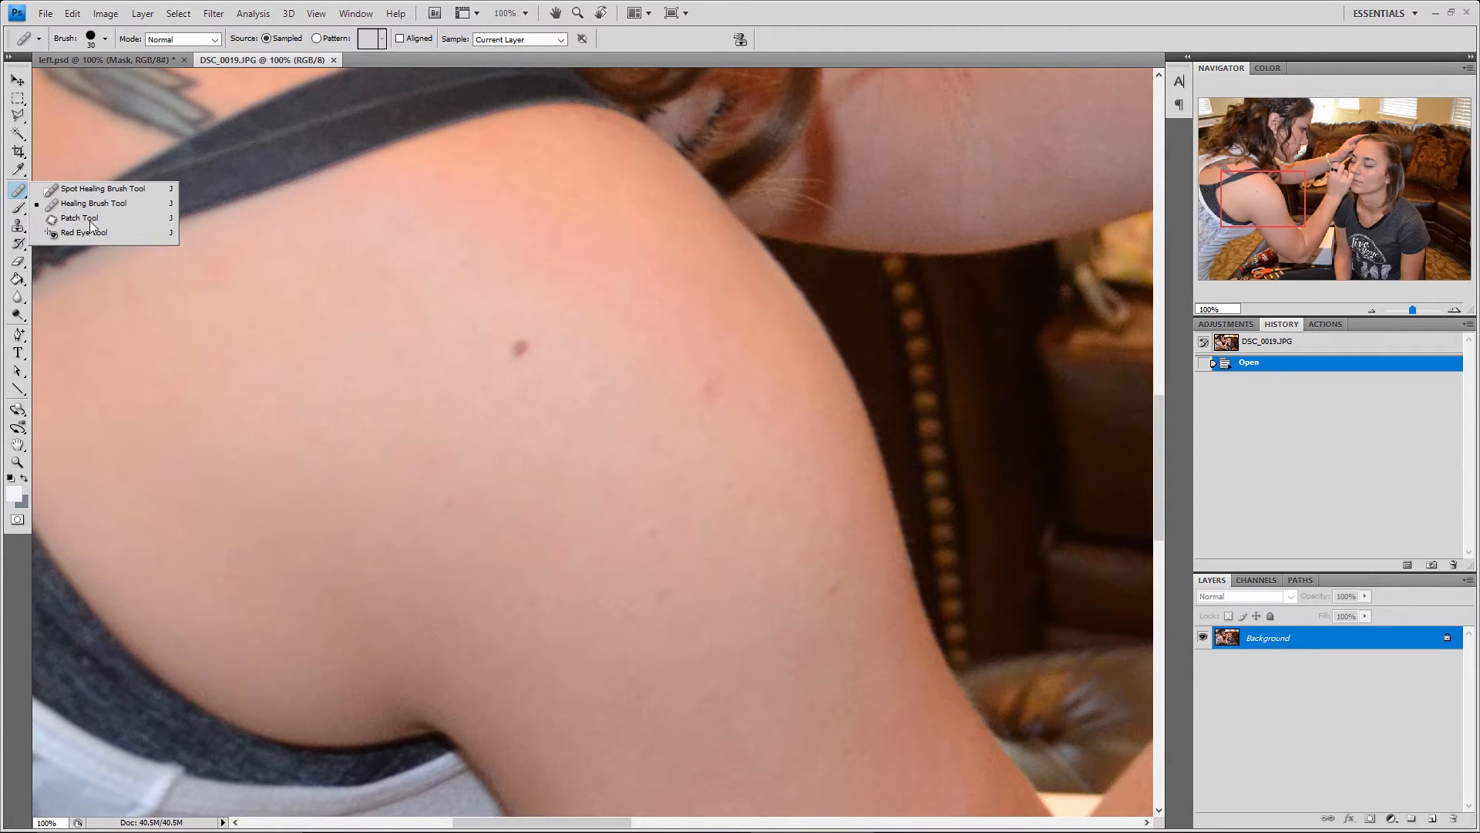
{"action": "left_click", "coordinate": [98, 205]}
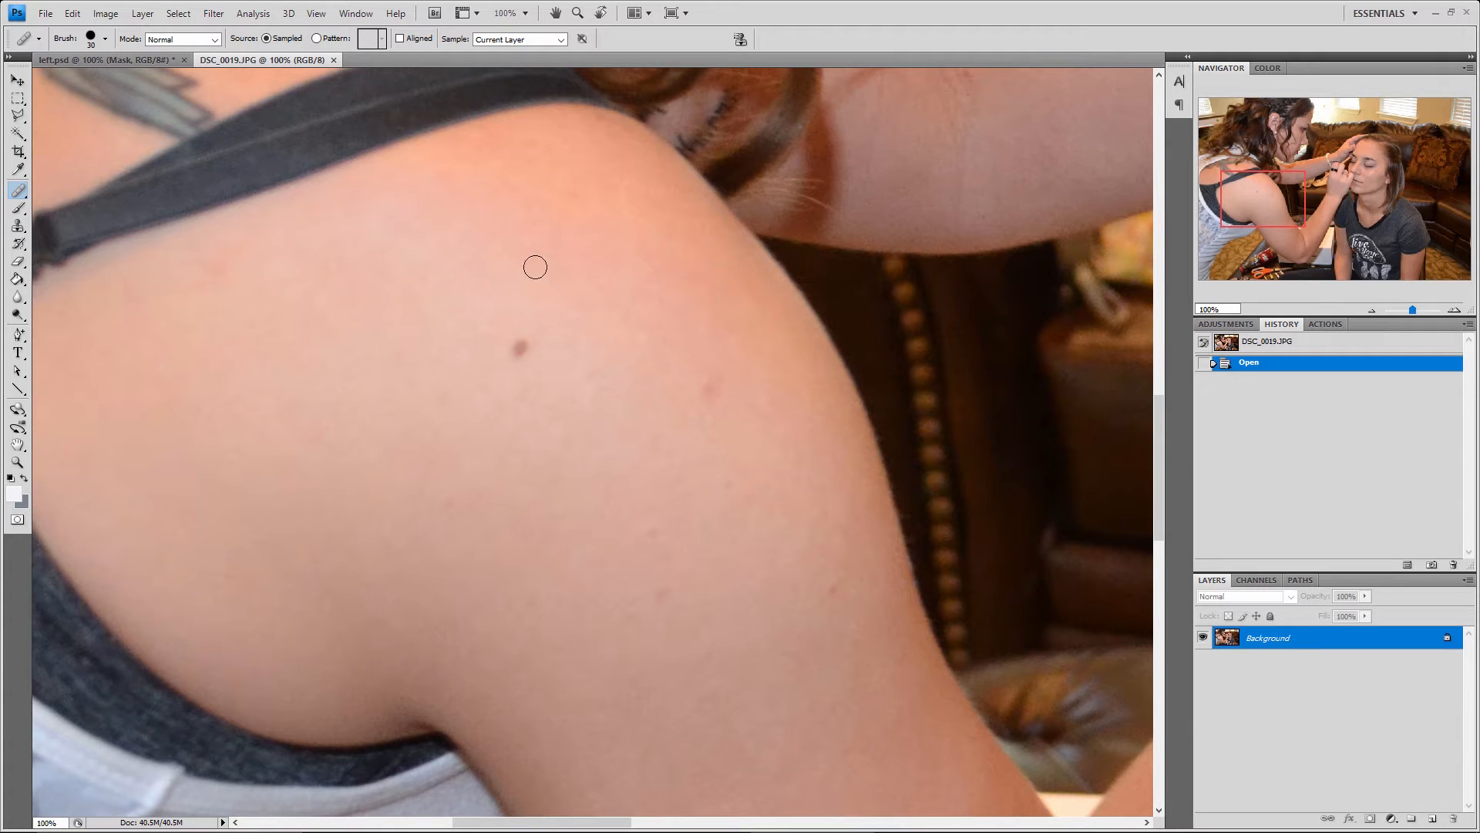
Set the Healing Brush size to 50 and heal the dark mole on the shoulder with nearby sampled skin
{"action": "key", "text": "bracketright"}
{"action": "key", "text": "bracketright"}
{"action": "key", "text": "bracketright"}
{"action": "key", "text": "alt"}
{"action": "left_click", "coordinate": [464, 379], "text": "alt"}
{"action": "left_click", "coordinate": [521, 344]}
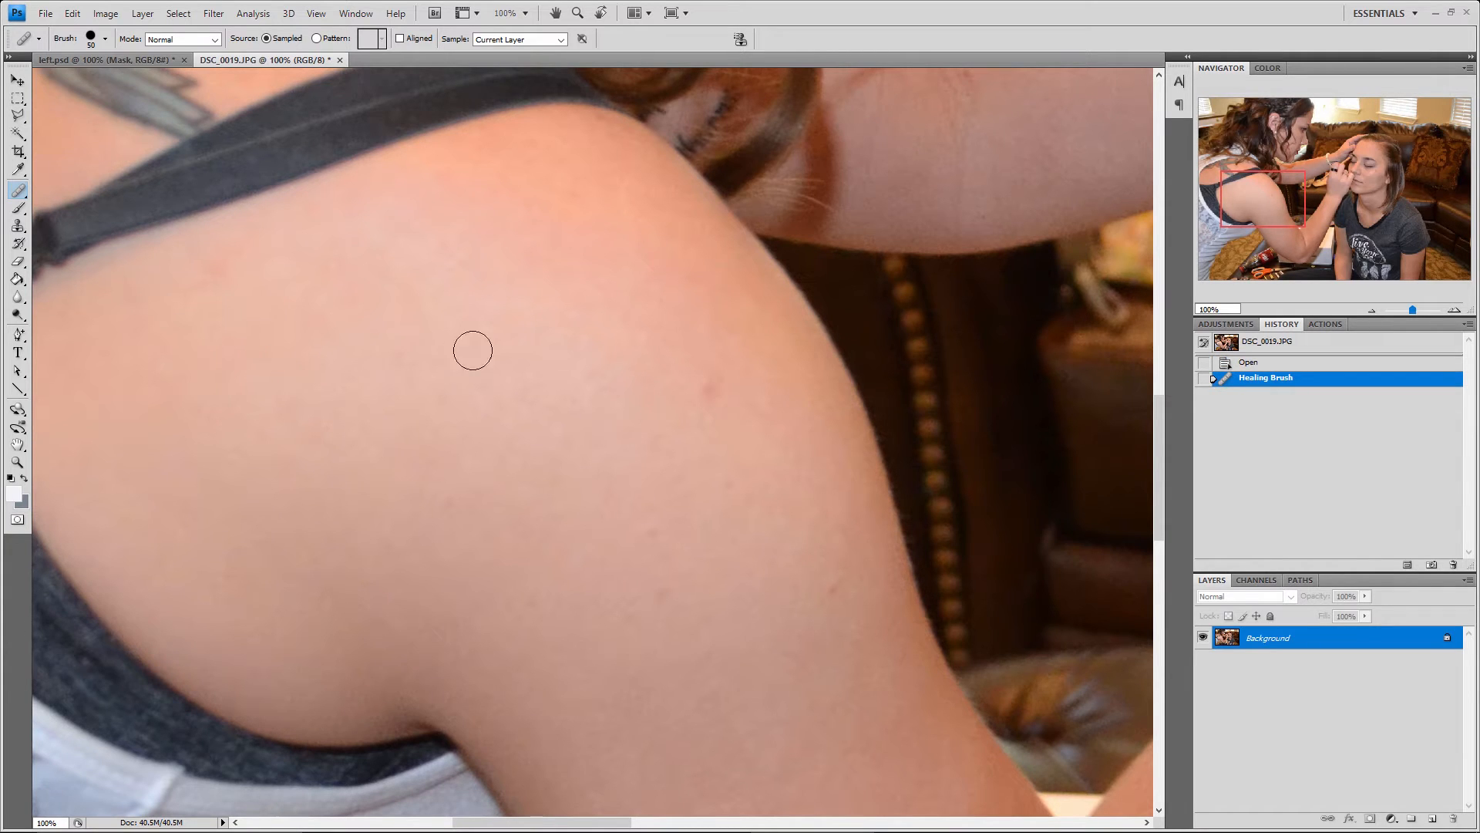
Heal the remaining small blemishes on the shoulder and upper arm, sampling clean skin next to each spot
{"action": "left_click", "coordinate": [686, 350], "text": "alt"}
{"action": "left_click", "coordinate": [711, 388]}
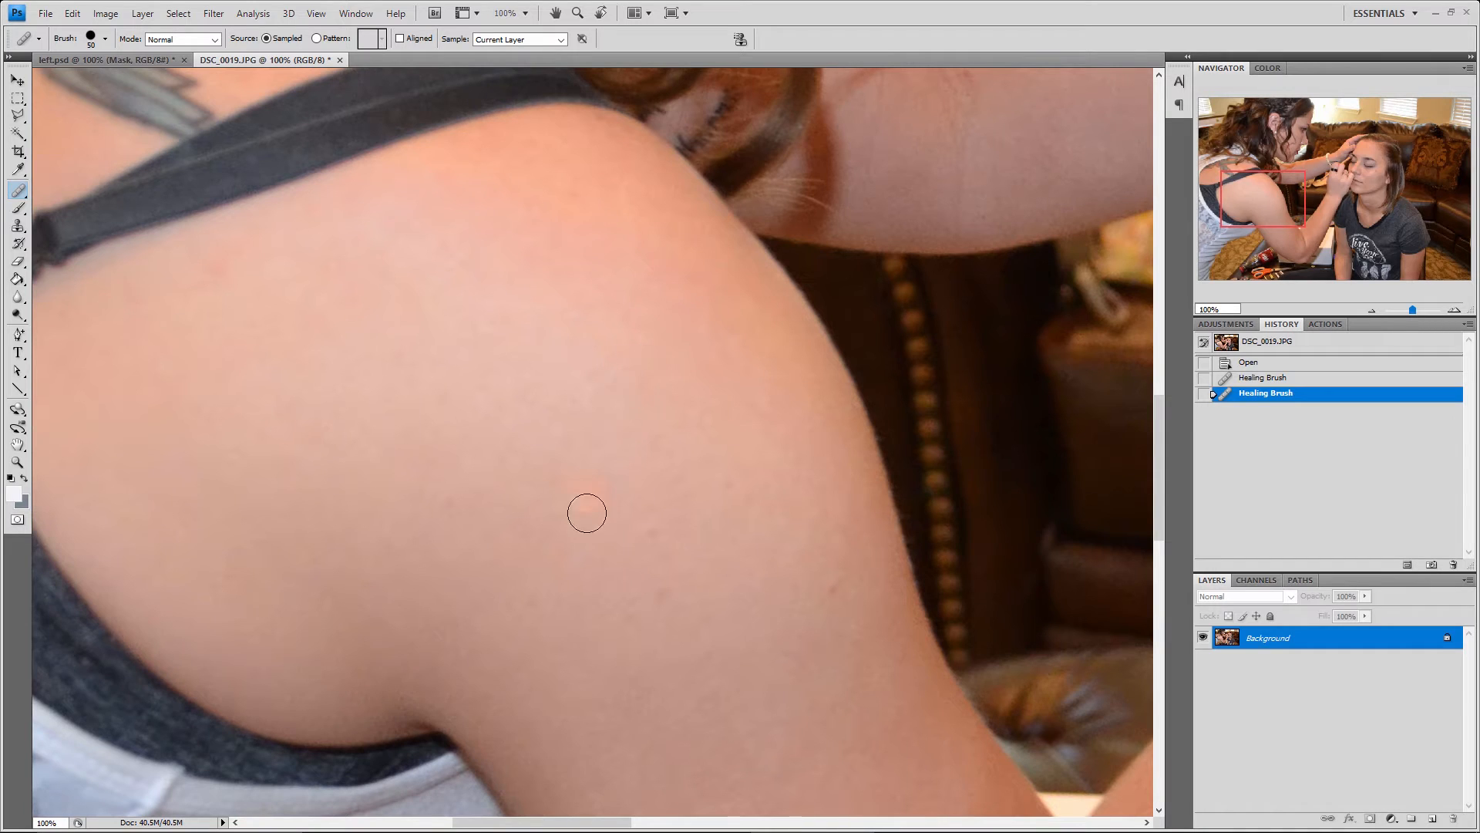
{"action": "left_click", "coordinate": [546, 591], "text": "alt"}
{"action": "left_click", "coordinate": [517, 607]}
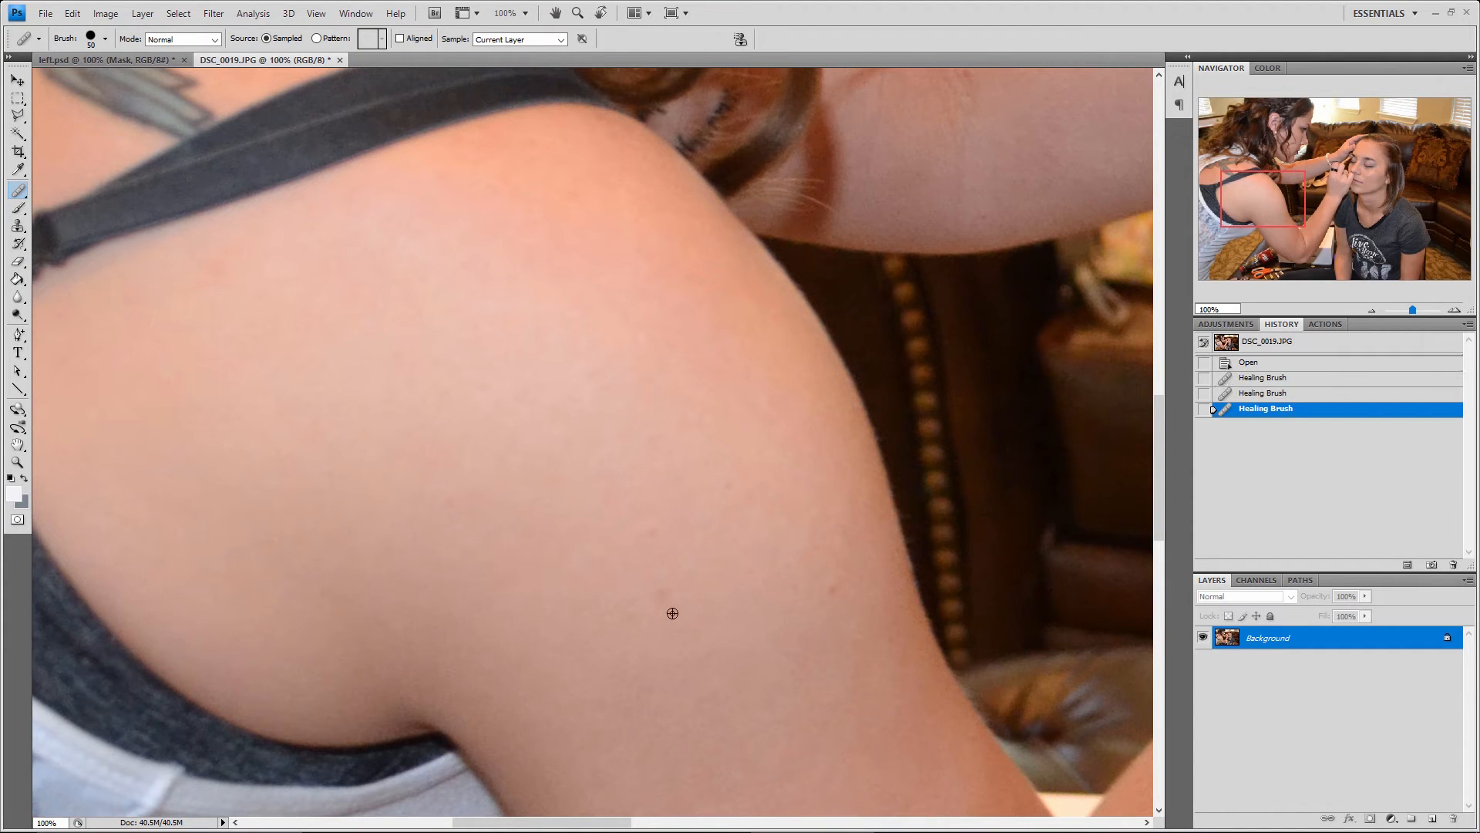
{"action": "left_click", "coordinate": [673, 612], "text": "alt"}
{"action": "left_click", "coordinate": [645, 569], "text": "alt"}
{"action": "left_click", "coordinate": [658, 530]}
{"action": "left_click", "coordinate": [813, 563], "text": "alt"}
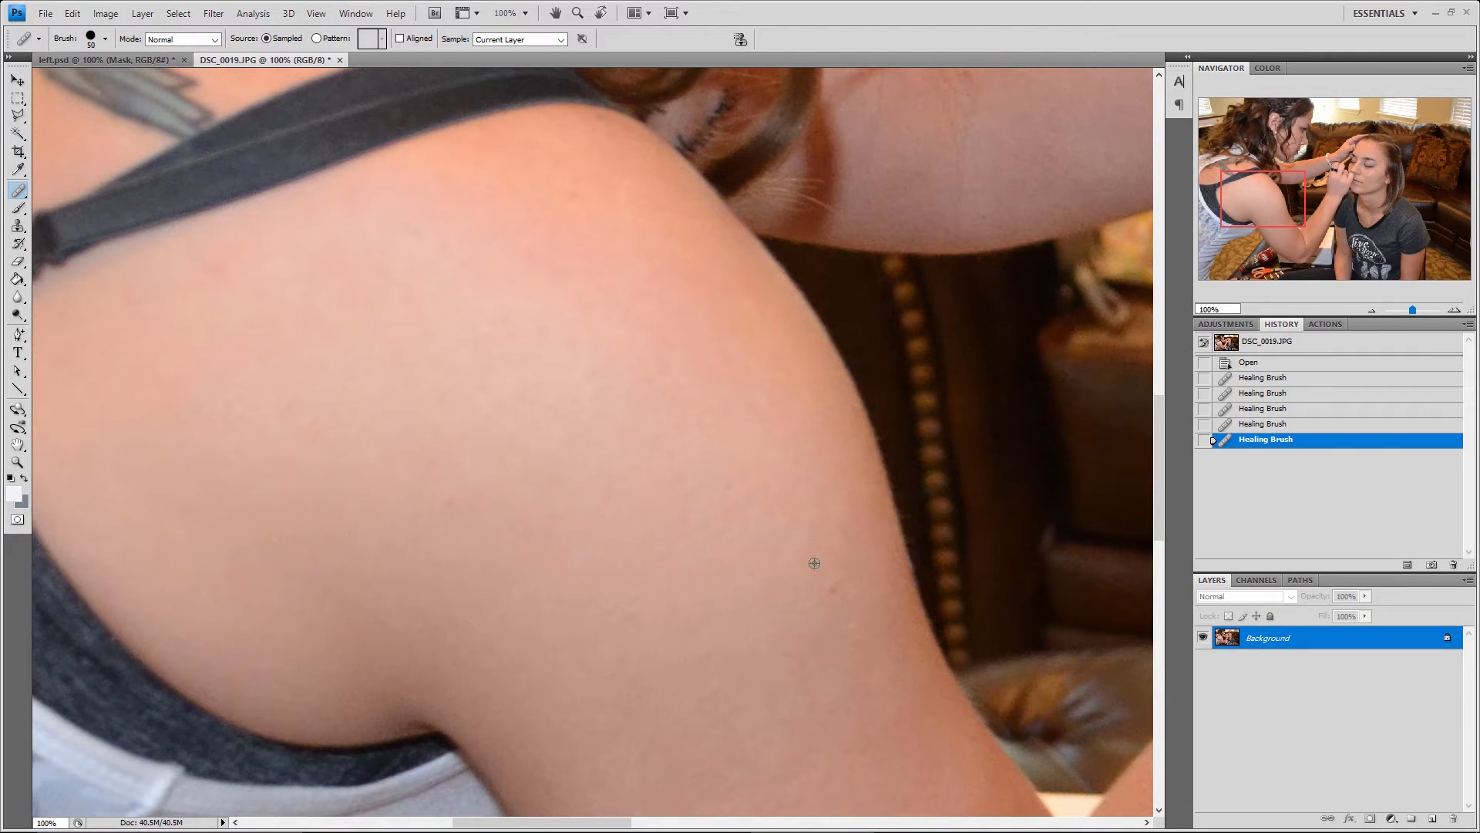
{"action": "left_click", "coordinate": [834, 584]}
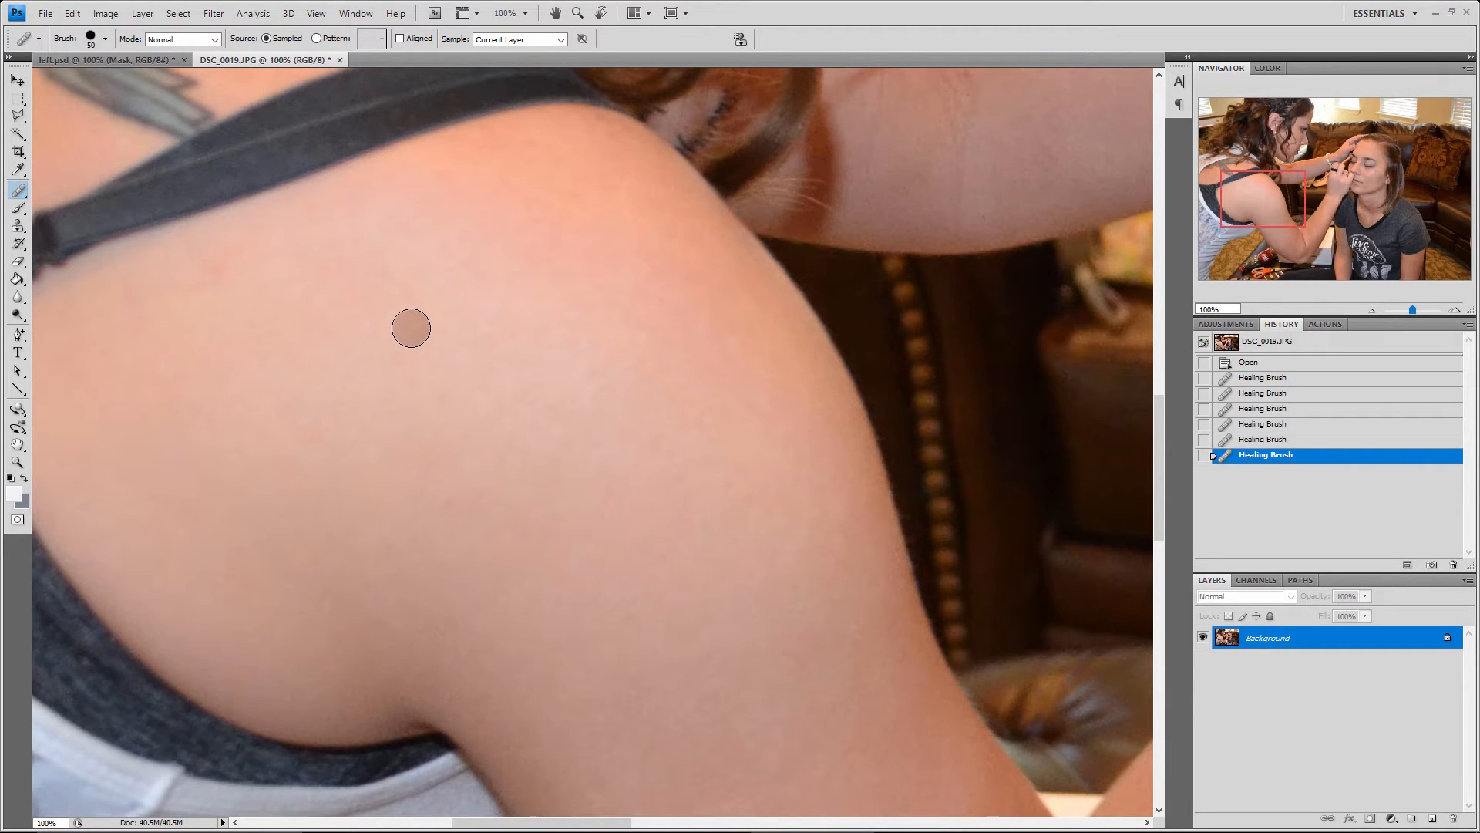
Look over the retouched photo at 50%, and close DSC_0019.JPG to return to the left.psd template
{"action": "left_click", "coordinate": [1373, 308]}
{"action": "left_click_drag", "start_coordinate": [1296, 225], "coordinate": [1380, 202]}
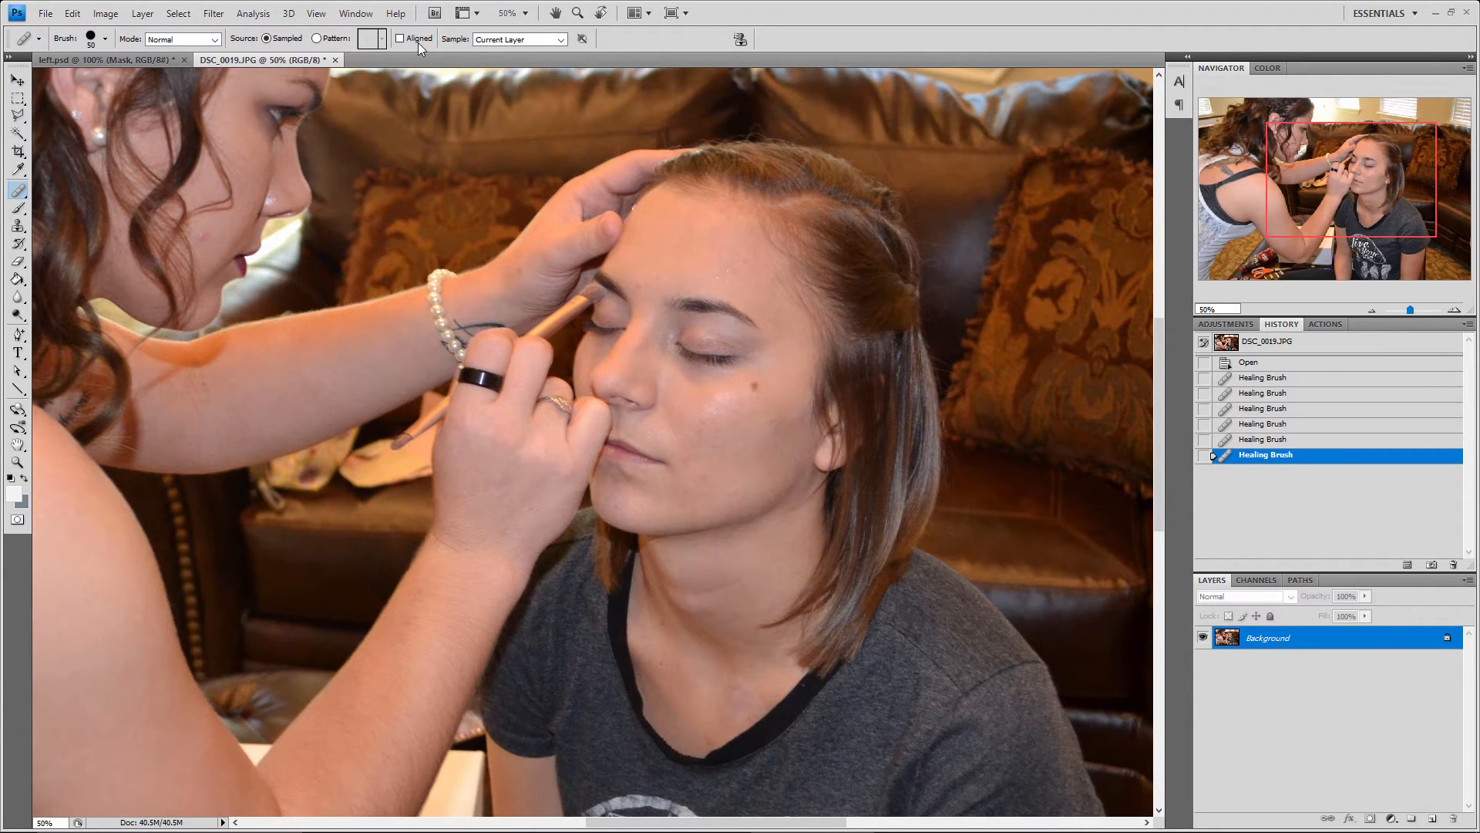
{"action": "left_click", "coordinate": [335, 59]}
{"action": "left_click", "coordinate": [731, 317]}
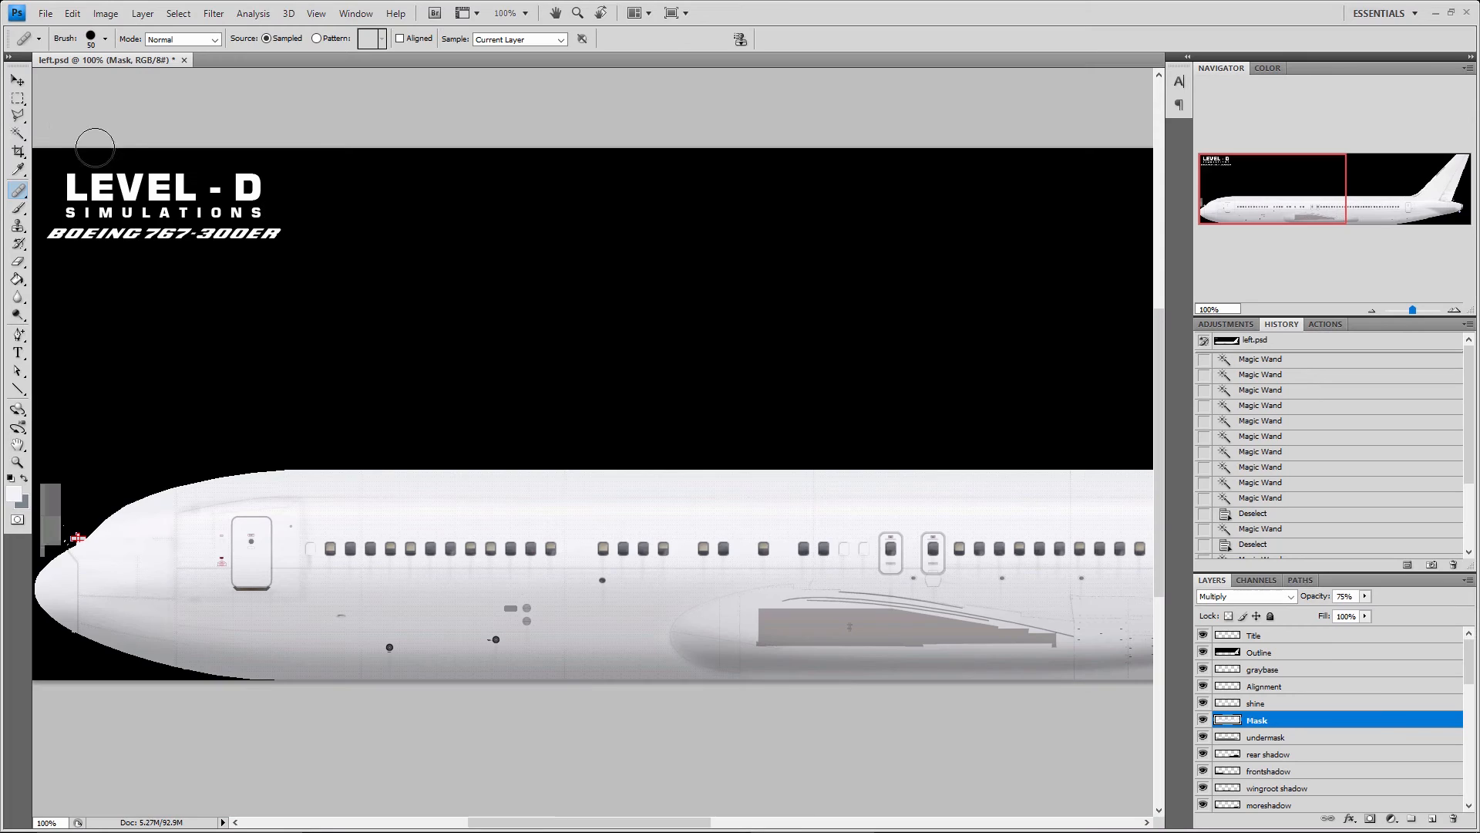
Show the Healing Brush's tool group, and activate the Brush tool and display the other tools in its group
{"action": "left_click", "coordinate": [17, 193]}
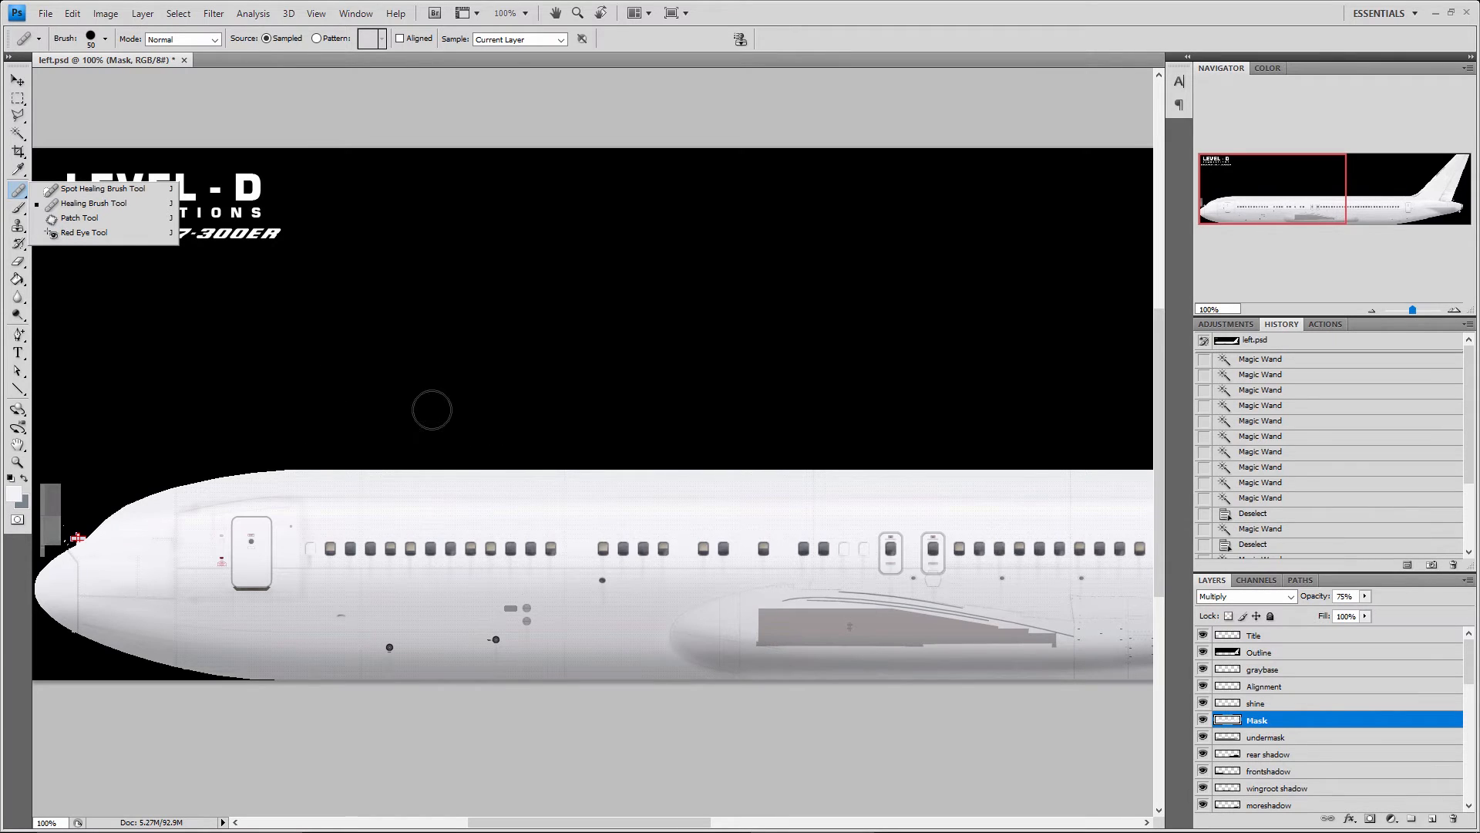
{"action": "left_click", "coordinate": [20, 195]}
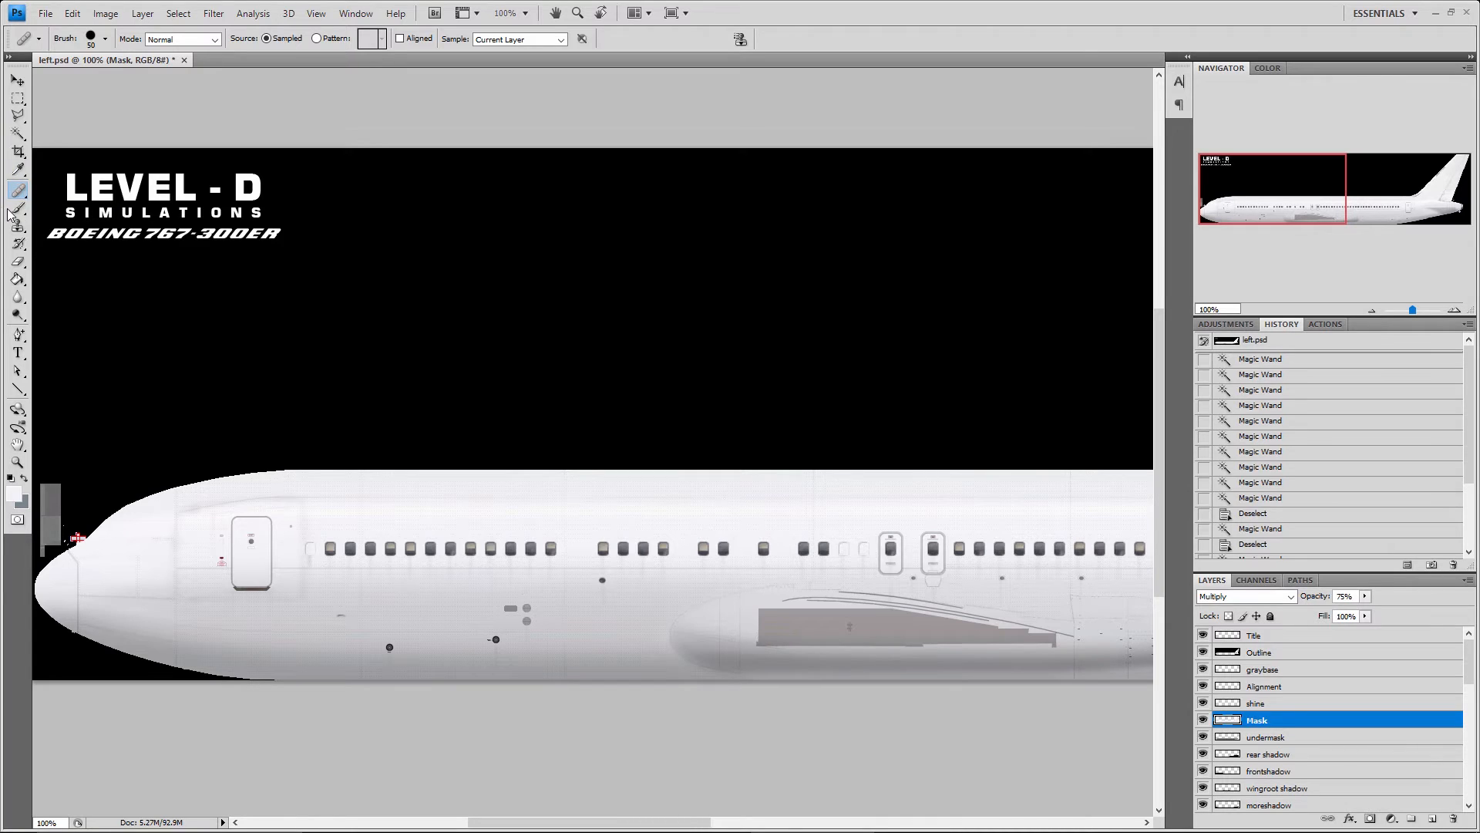
{"action": "left_click", "coordinate": [15, 210]}
{"action": "right_click", "coordinate": [17, 210]}
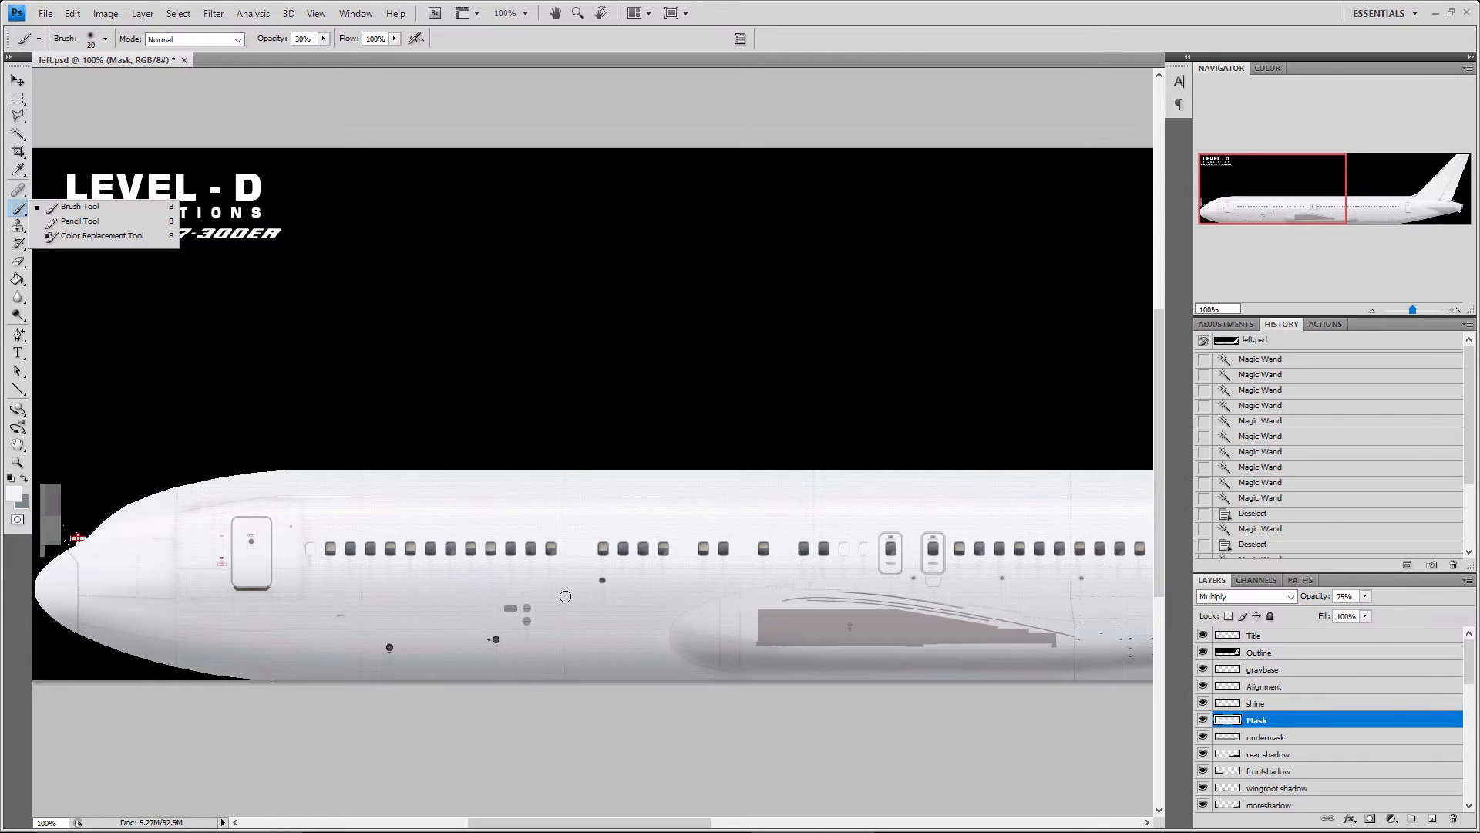
Activate the Pencil tool and set its brush size to 125
{"action": "left_click", "coordinate": [78, 221]}
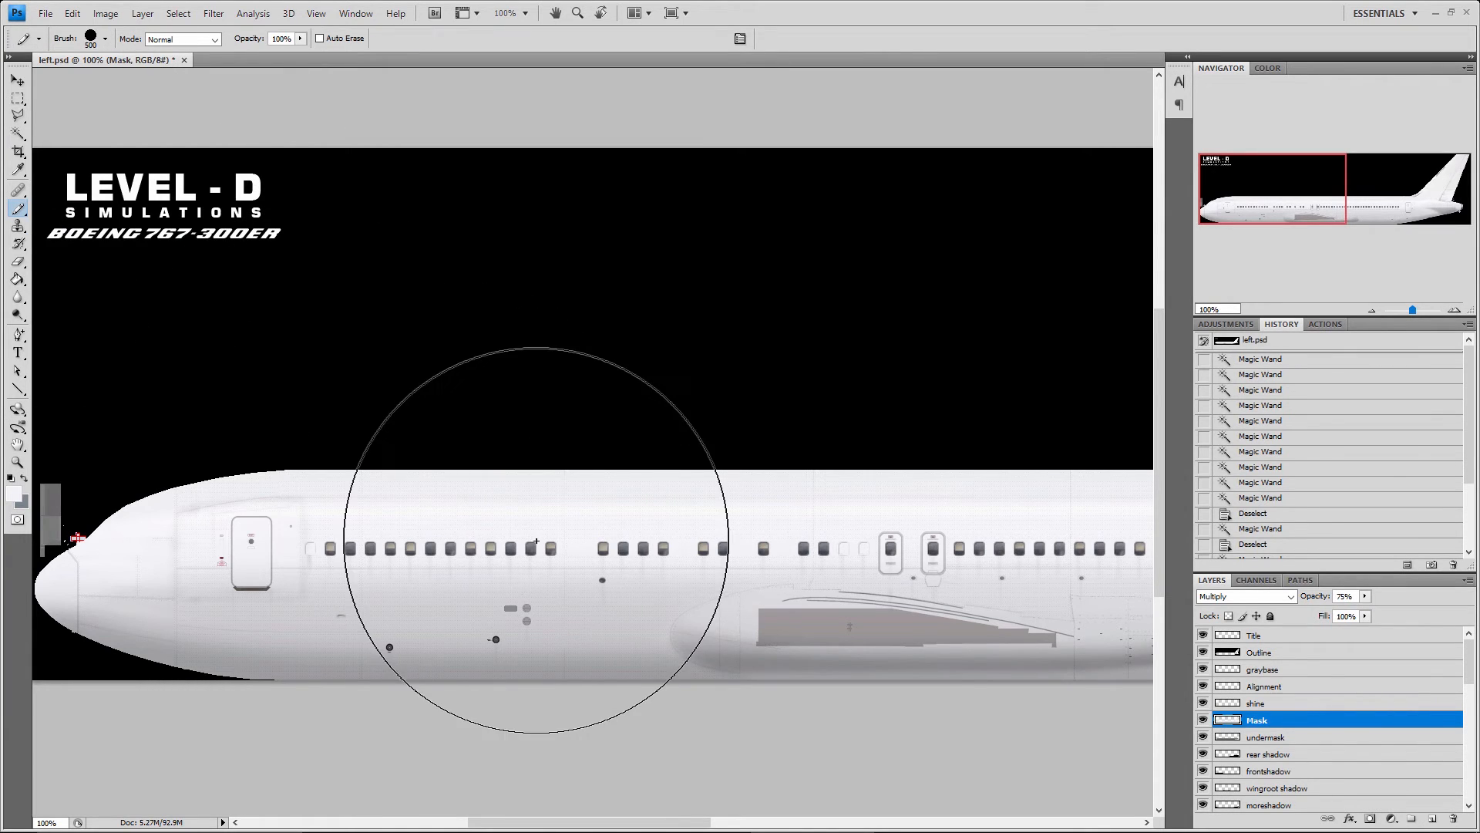
{"action": "key", "text": "bracketleft"}
{"action": "key", "text": "bracketleft"}
{"action": "key", "text": "bracketleft"}
{"action": "key", "text": "bracketleft"}
{"action": "key", "text": "bracketleft"}
{"action": "key", "text": "bracketleft"}
{"action": "key", "text": "bracketleft"}
{"action": "key", "text": "bracketleft"}
{"action": "key", "text": "bracketleft"}
{"action": "key", "text": "bracketleft"}
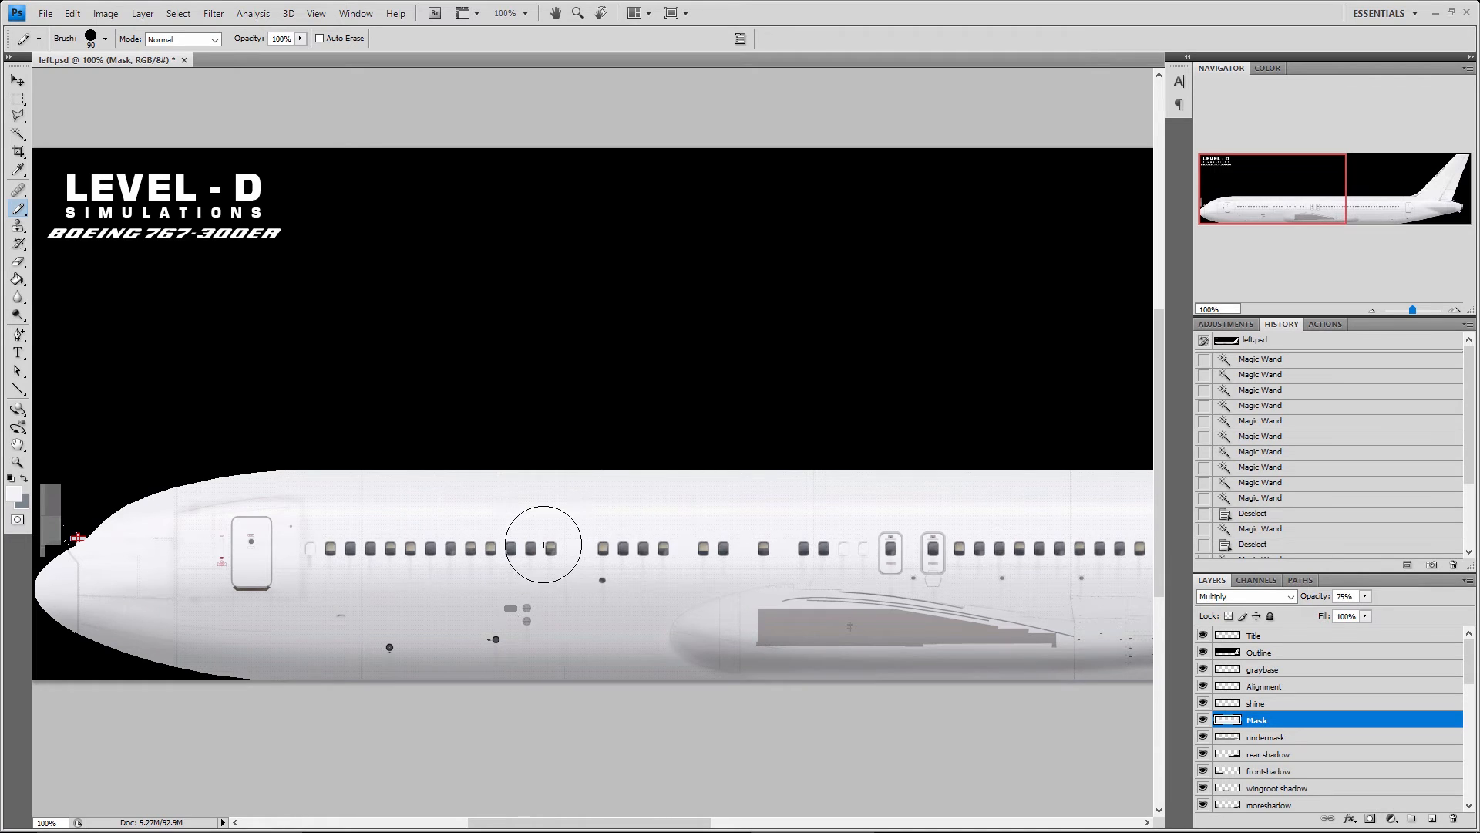
{"action": "key", "text": "bracketright"}
{"action": "key", "text": "bracketright"}
{"action": "key", "text": "bracketright"}
Select the PAINT HERE layer, swap the foreground and background colours, and pencil one grey-blue dot over the forward cabin windows
{"action": "scroll", "coordinate": [1281, 727], "scroll_direction": "down", "scroll_amount": 5}
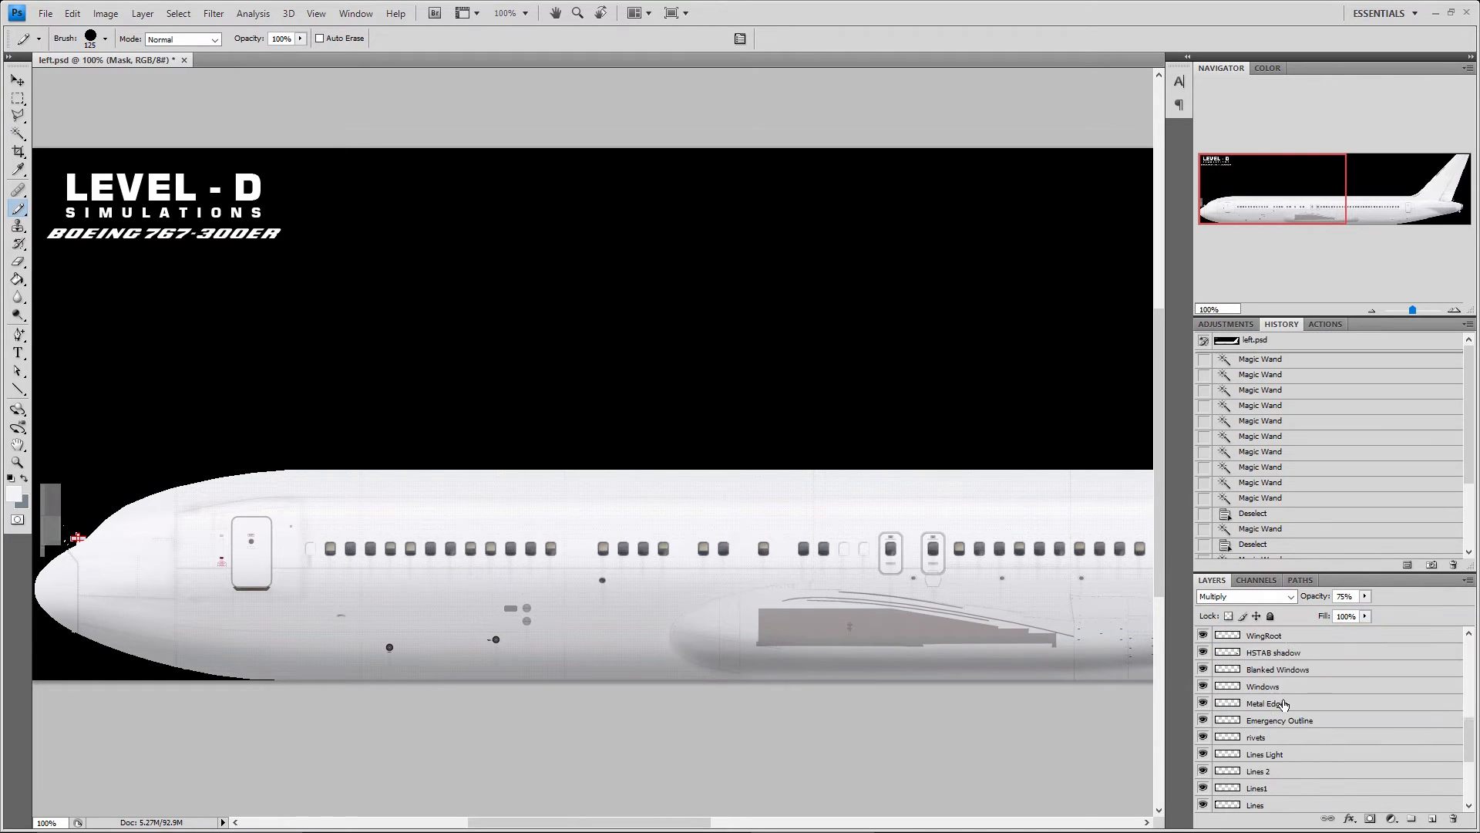
{"action": "left_click", "coordinate": [1320, 771]}
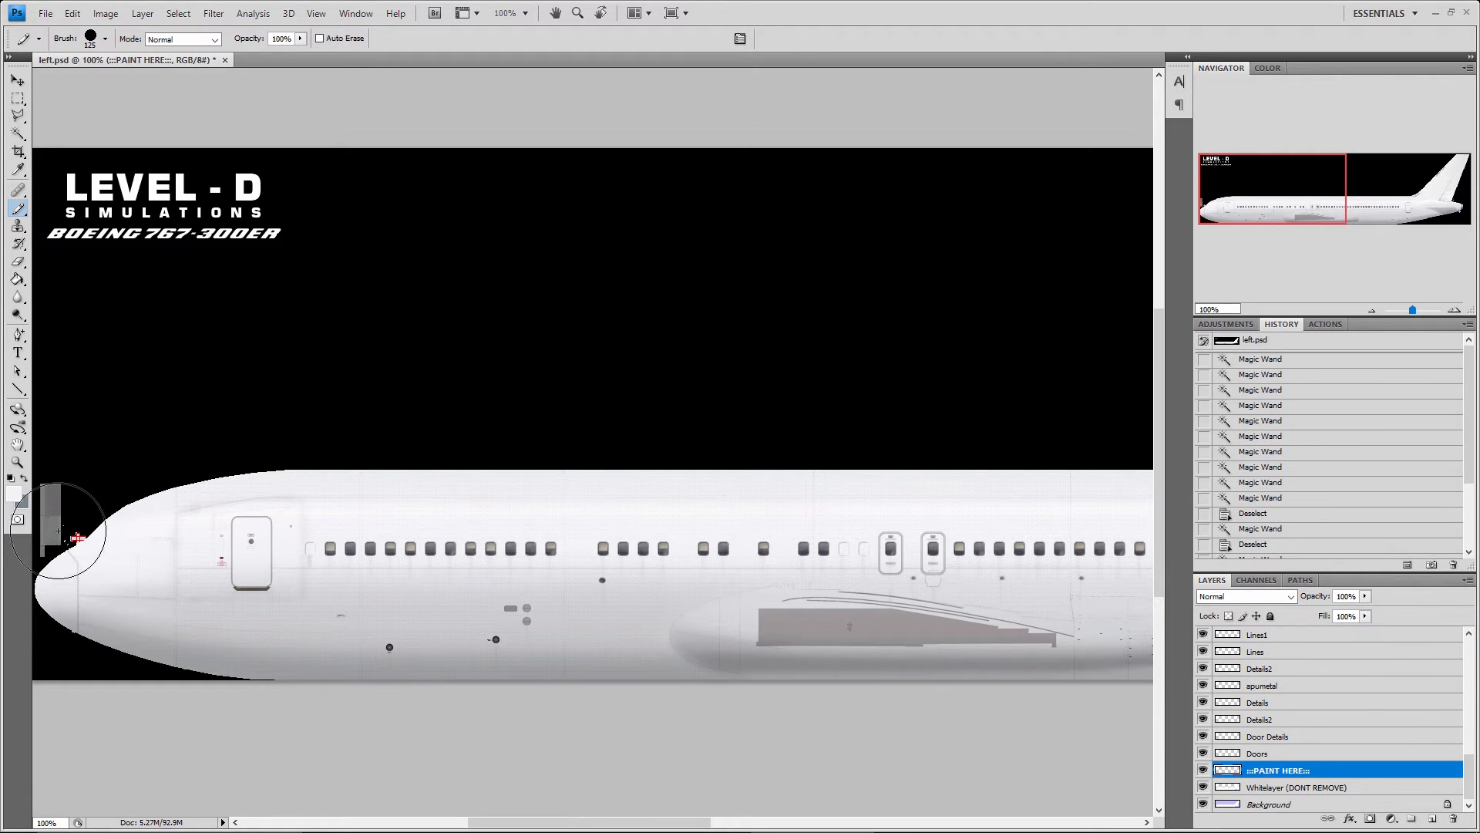
{"action": "key", "text": "x"}
{"action": "left_click", "coordinate": [459, 547]}
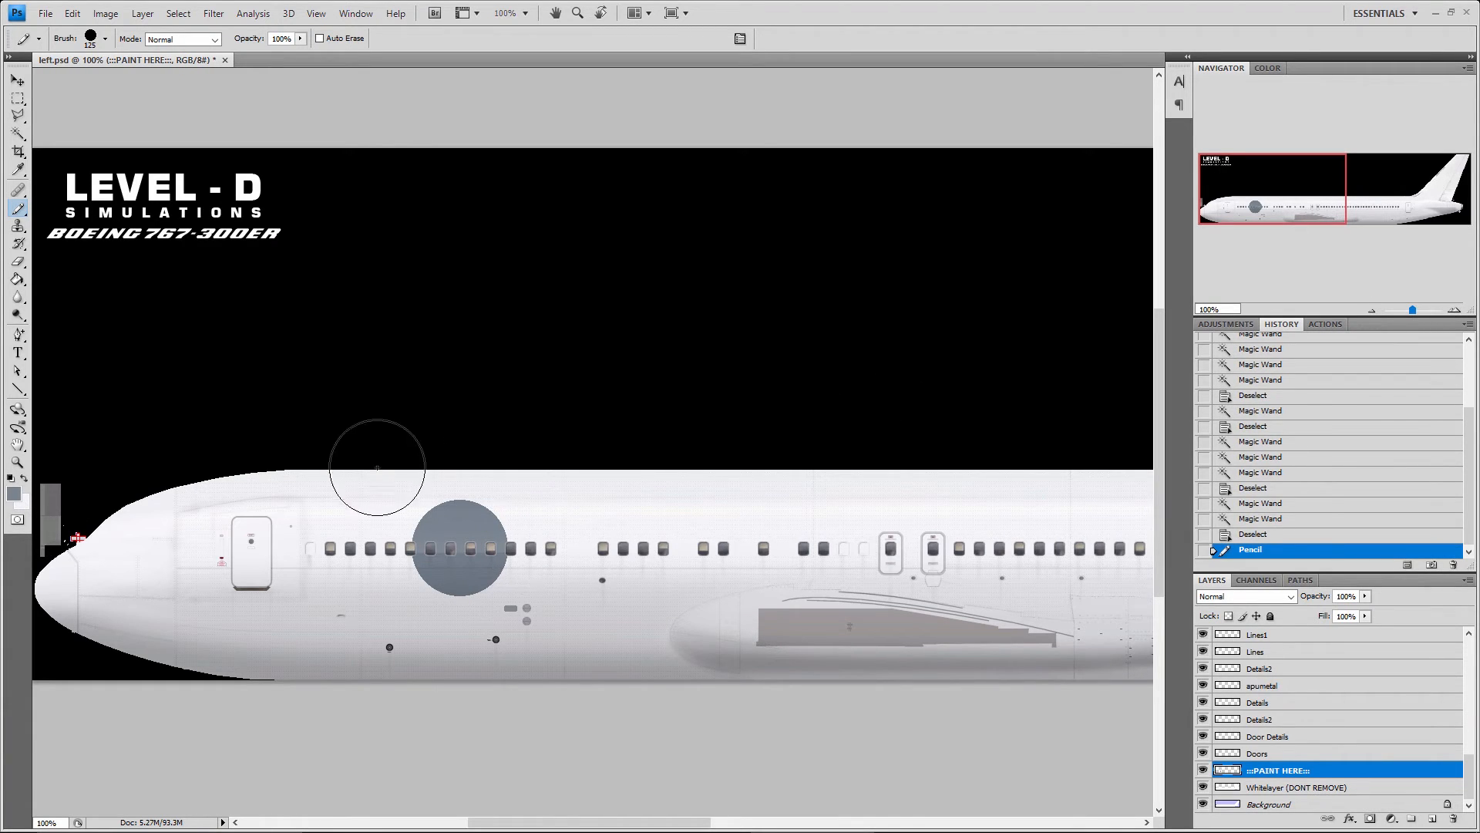
Activate the Brush tool at size 125, try one dab at 30% opacity behind the pencil dot, and undo it
{"action": "left_click", "coordinate": [18, 213]}
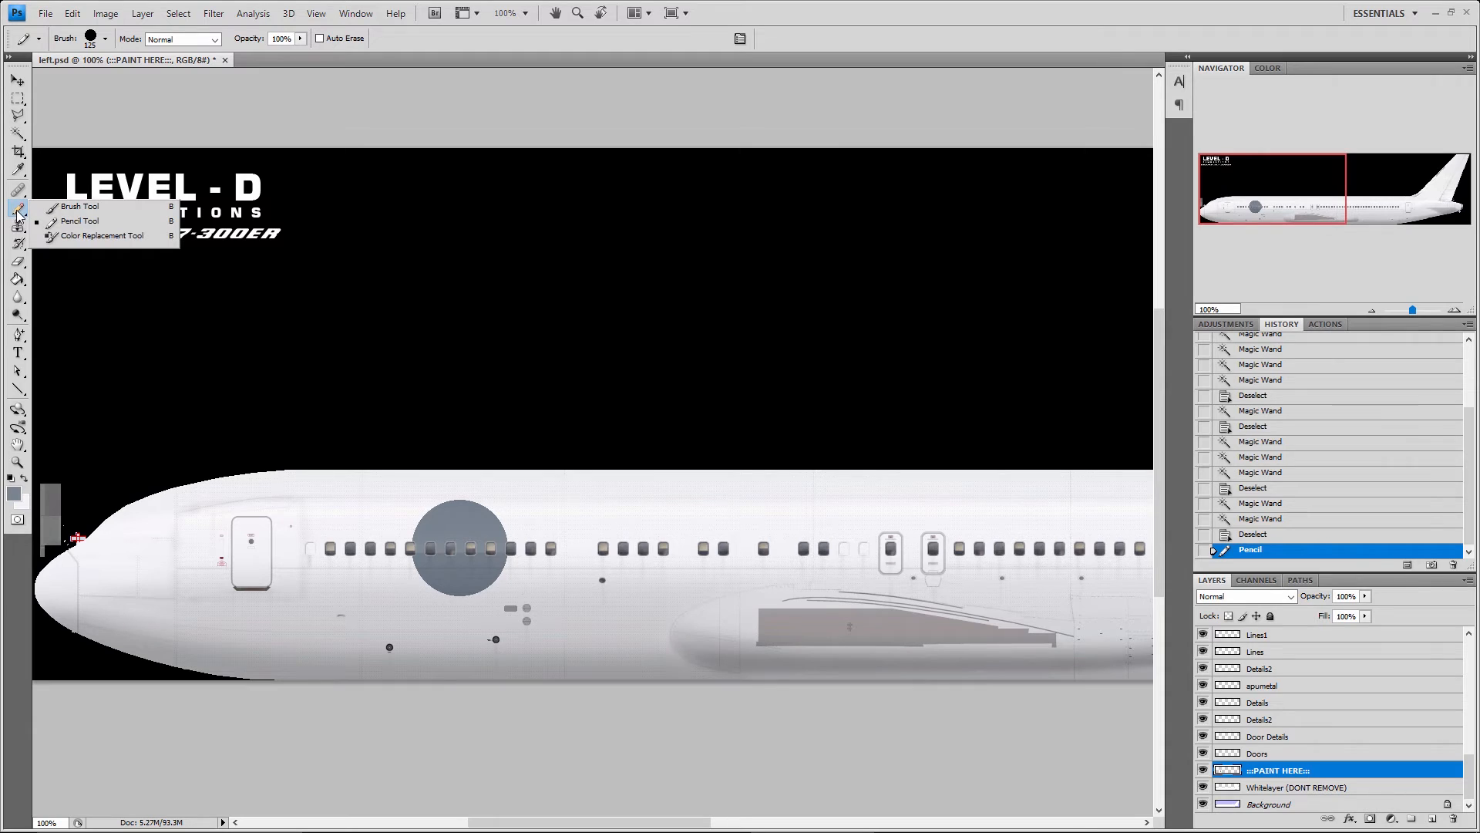
{"action": "left_click", "coordinate": [61, 206]}
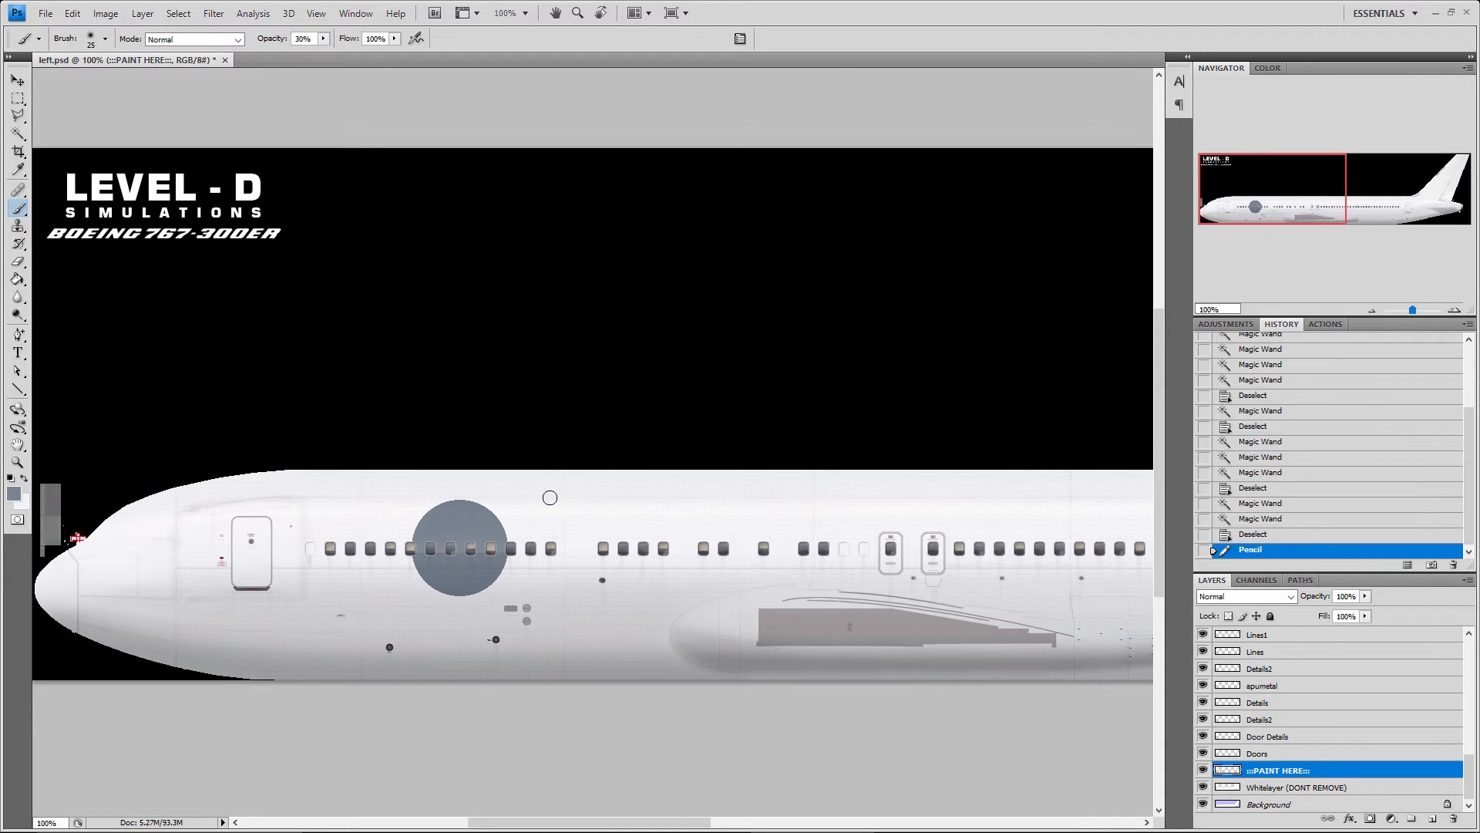
{"action": "key", "text": "bracketright"}
{"action": "key", "text": "bracketright"}
{"action": "key", "text": "bracketright"}
{"action": "key", "text": "bracketright"}
{"action": "key", "text": "bracketright"}
{"action": "key", "text": "bracketright"}
{"action": "key", "text": "bracketright"}
{"action": "key", "text": "bracketright"}
{"action": "key", "text": "bracketright"}
{"action": "key", "text": "bracketright"}
{"action": "key", "text": "bracketright"}
{"action": "key", "text": "bracketleft"}
{"action": "key", "text": "bracketleft"}
{"action": "key", "text": "bracketleft"}
{"action": "key", "text": "bracketright"}
{"action": "left_click", "coordinate": [600, 546]}
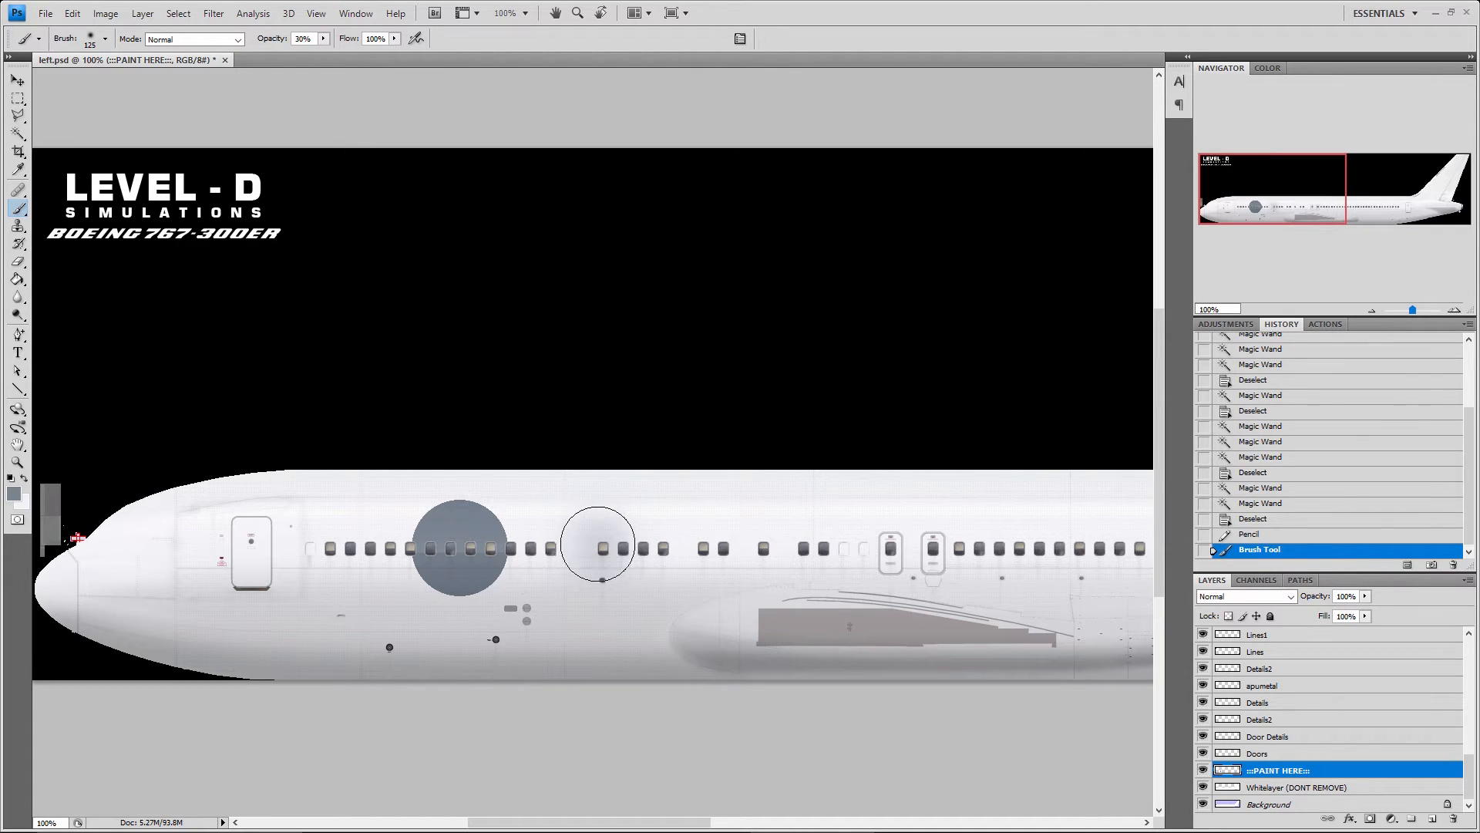
{"action": "key", "text": "ctrl+z"}
Set the Brush opacity to 100% and paint soft grey-blue strokes across the forward fuselage windows, covering the pencil dot
{"action": "left_click", "coordinate": [278, 40]}
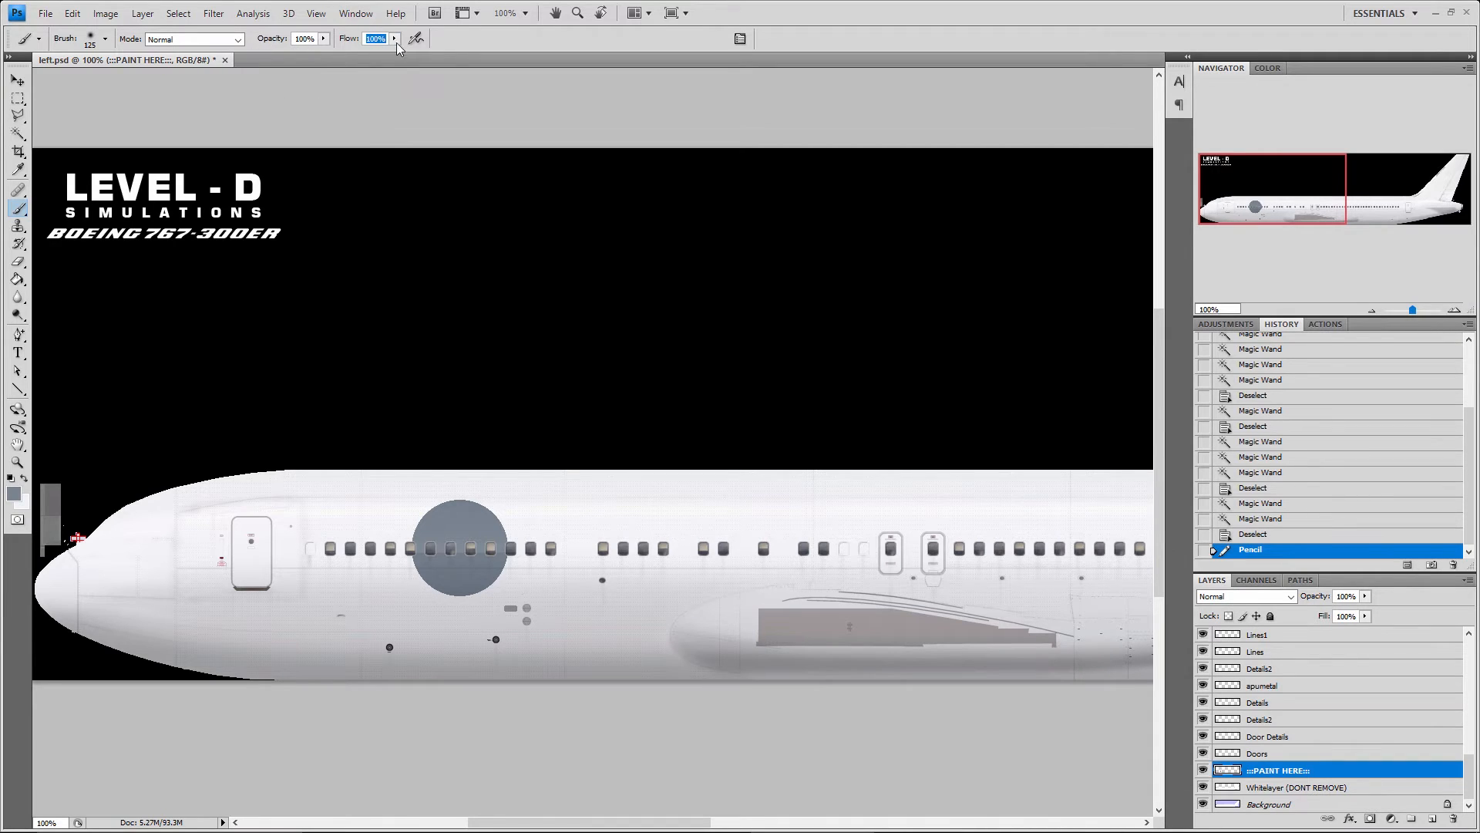
{"action": "left_click", "coordinate": [598, 542]}
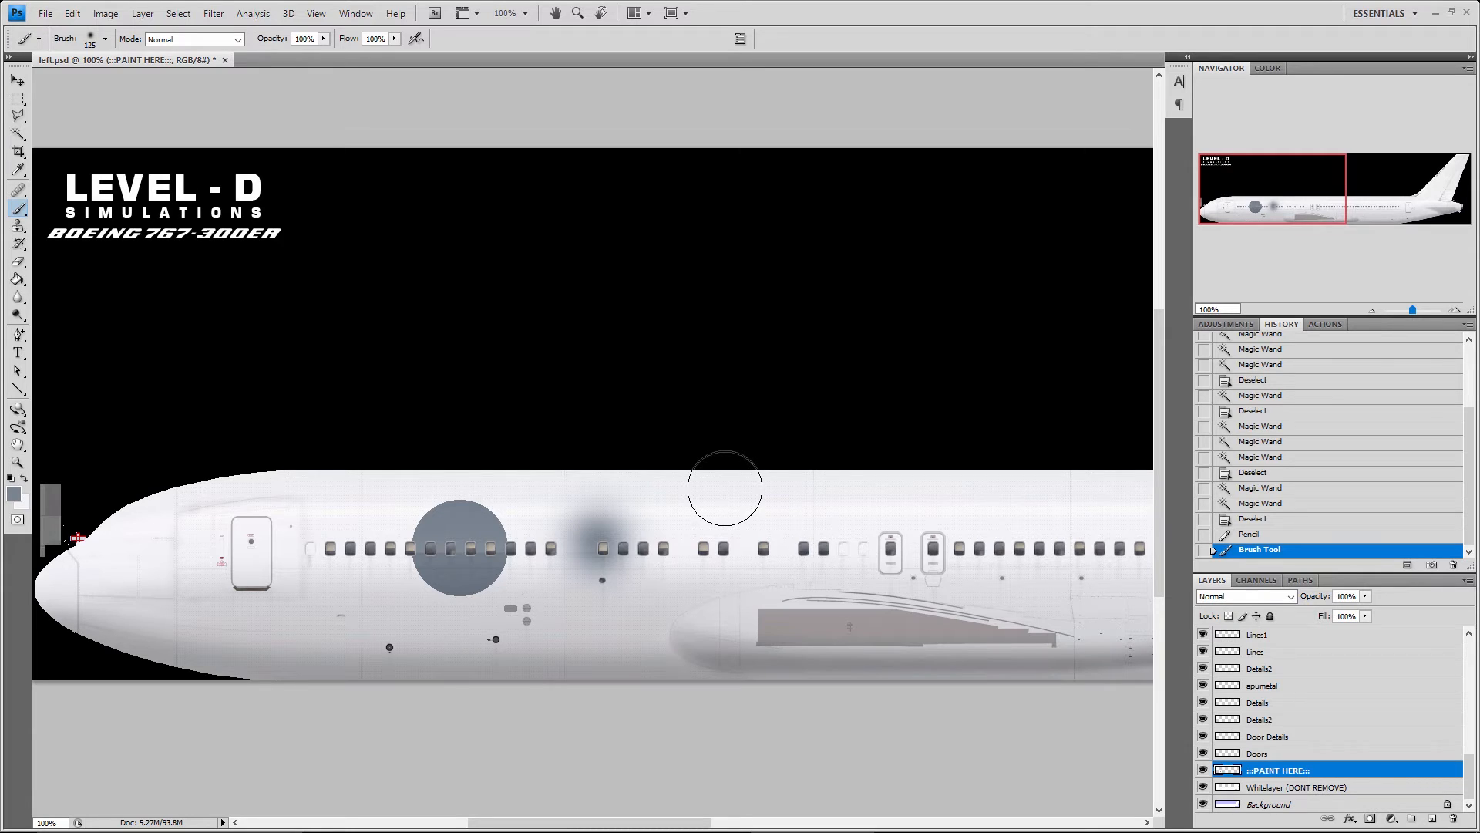
{"action": "mouse_move", "coordinate": [725, 488]}
{"action": "left_mouse_down"}
{"action": "mouse_move", "coordinate": [710, 522]}
{"action": "mouse_move", "coordinate": [475, 601]}
{"action": "mouse_move", "coordinate": [640, 592]}
{"action": "mouse_move", "coordinate": [719, 566]}
{"action": "mouse_move", "coordinate": [682, 533]}
{"action": "mouse_move", "coordinate": [498, 526]}
{"action": "mouse_move", "coordinate": [494, 547]}
{"action": "mouse_move", "coordinate": [666, 566]}
{"action": "mouse_move", "coordinate": [788, 554]}
{"action": "mouse_move", "coordinate": [721, 587]}
{"action": "mouse_move", "coordinate": [650, 592]}
{"action": "mouse_move", "coordinate": [607, 556]}
{"action": "mouse_move", "coordinate": [451, 534]}
{"action": "mouse_move", "coordinate": [507, 521]}
{"action": "mouse_move", "coordinate": [426, 526]}
{"action": "mouse_move", "coordinate": [439, 571]}
{"action": "left_mouse_up"}
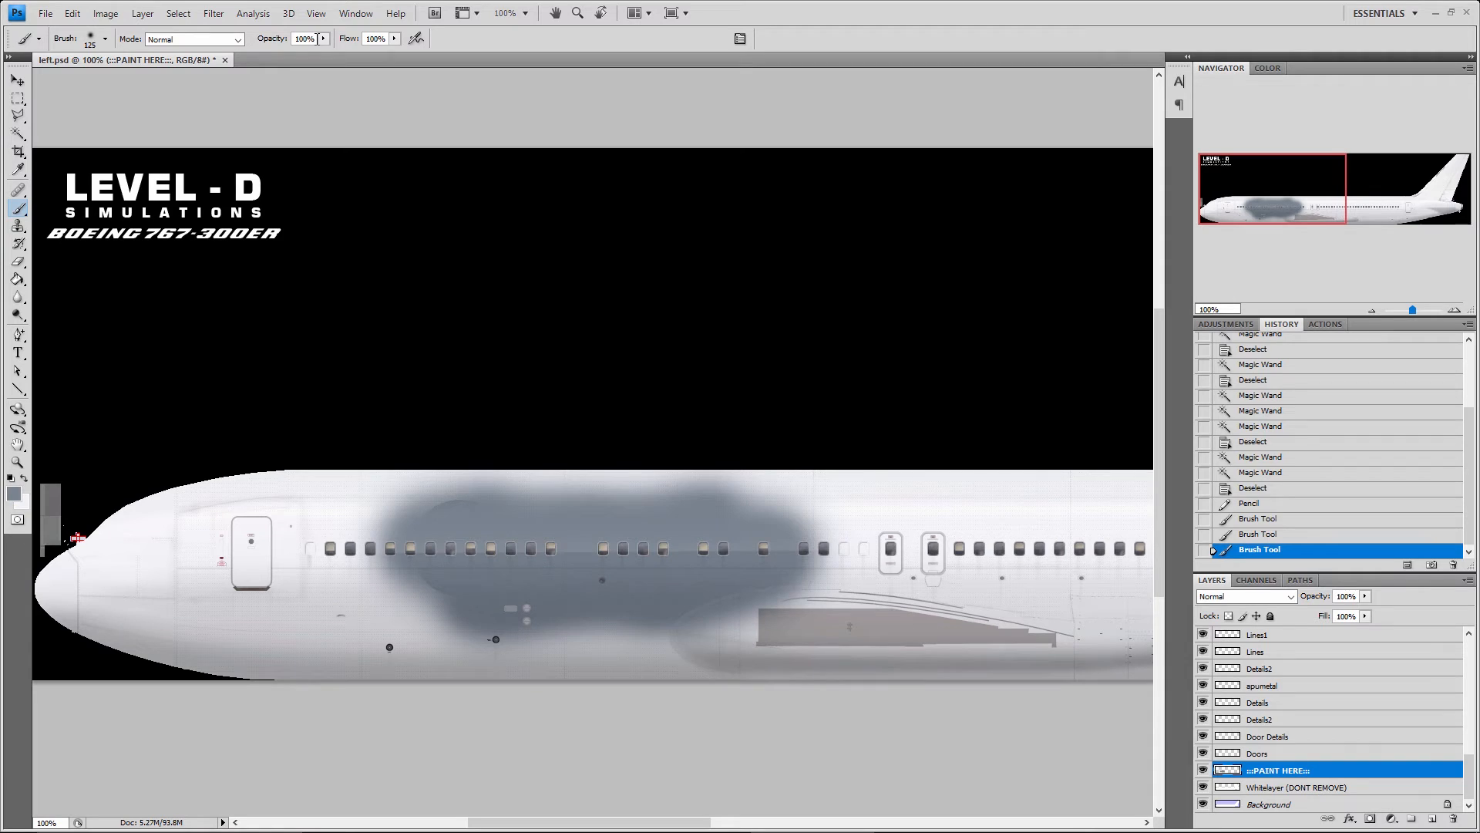
Set the Brush opacity to 20% and try faint grey-blue strokes around the forward passenger door
{"action": "type", "text": "20"}
{"action": "key", "text": "Return"}
{"action": "mouse_move", "coordinate": [174, 580]}
{"action": "left_mouse_down"}
{"action": "mouse_move", "coordinate": [229, 601]}
{"action": "mouse_move", "coordinate": [260, 562]}
{"action": "mouse_move", "coordinate": [304, 554]}
{"action": "mouse_move", "coordinate": [265, 553]}
{"action": "mouse_move", "coordinate": [200, 620]}
{"action": "mouse_move", "coordinate": [209, 505]}
{"action": "left_mouse_up"}
{"action": "mouse_move", "coordinate": [210, 505]}
{"action": "left_mouse_down"}
{"action": "mouse_move", "coordinate": [232, 613]}
{"action": "mouse_move", "coordinate": [304, 570]}
{"action": "mouse_move", "coordinate": [318, 522]}
{"action": "mouse_move", "coordinate": [316, 582]}
{"action": "left_mouse_up"}
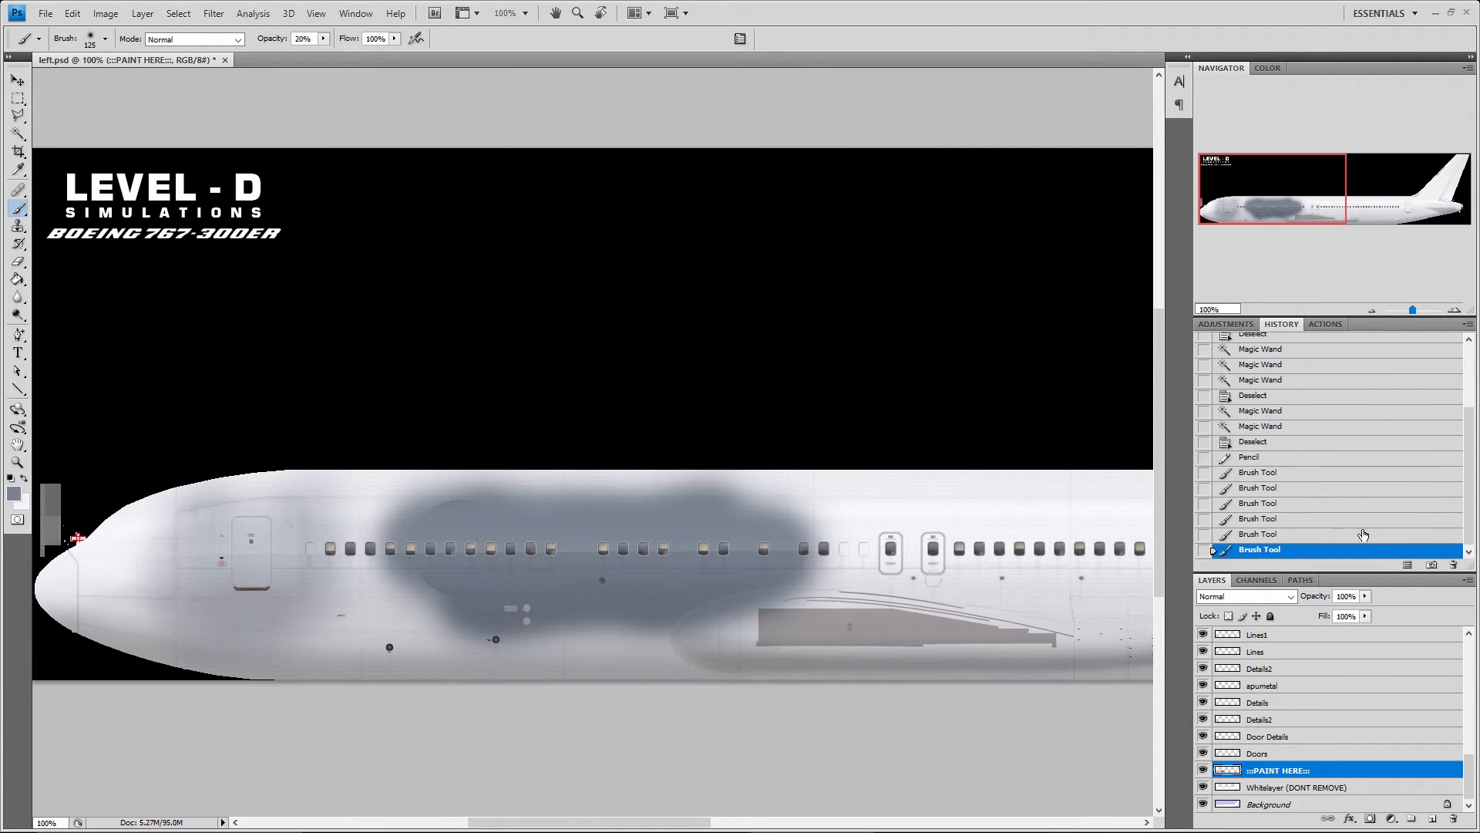
Delete the Pencil history state together with all the brush strokes that follow it
{"action": "left_click", "coordinate": [1251, 456]}
{"action": "left_click", "coordinate": [1452, 565]}
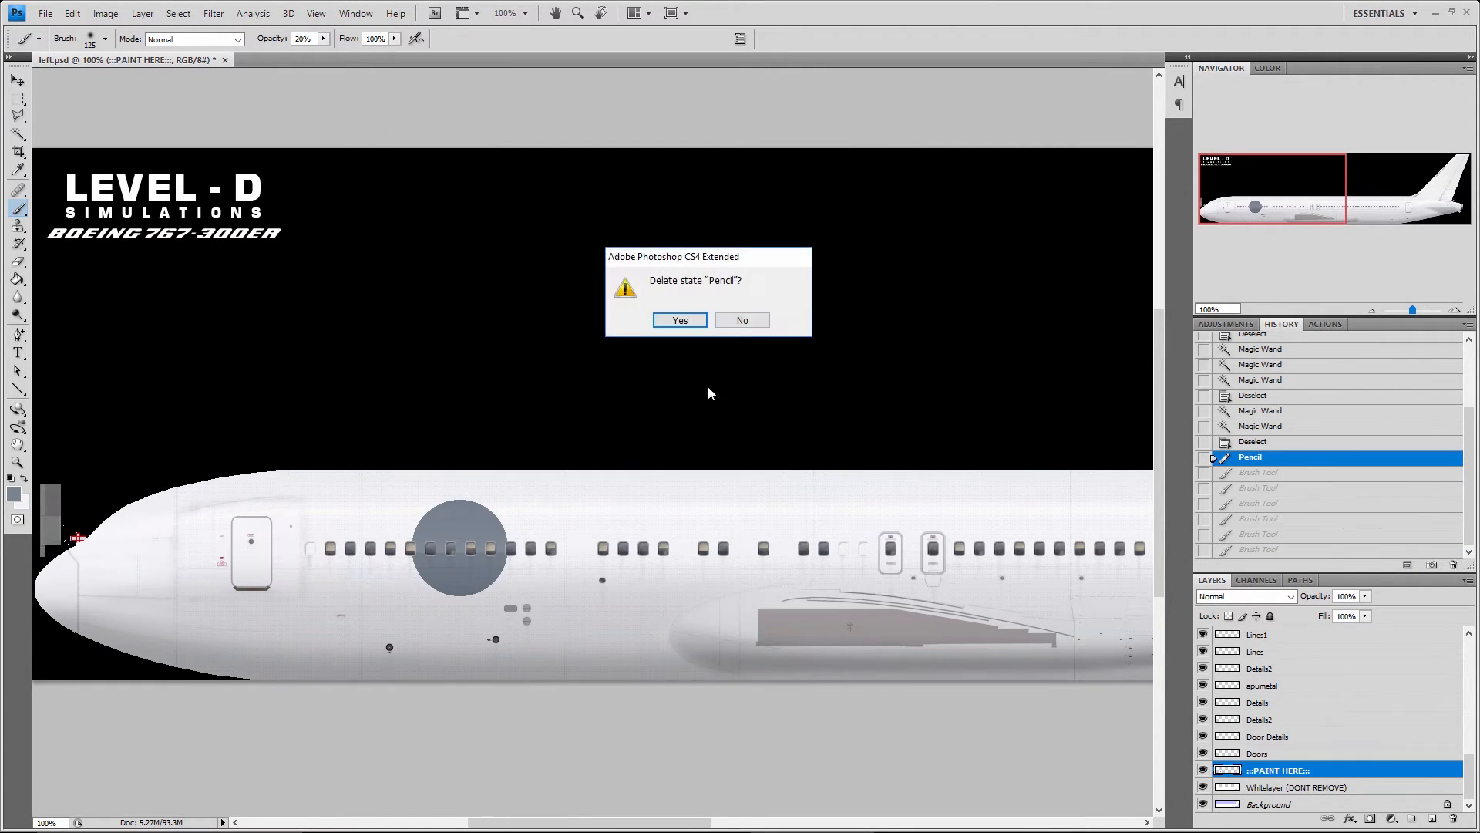
{"action": "left_click", "coordinate": [694, 325]}
Activate the Clone Stamp tool and open the recent photo DSC_0019.JPG
{"action": "left_click", "coordinate": [20, 210]}
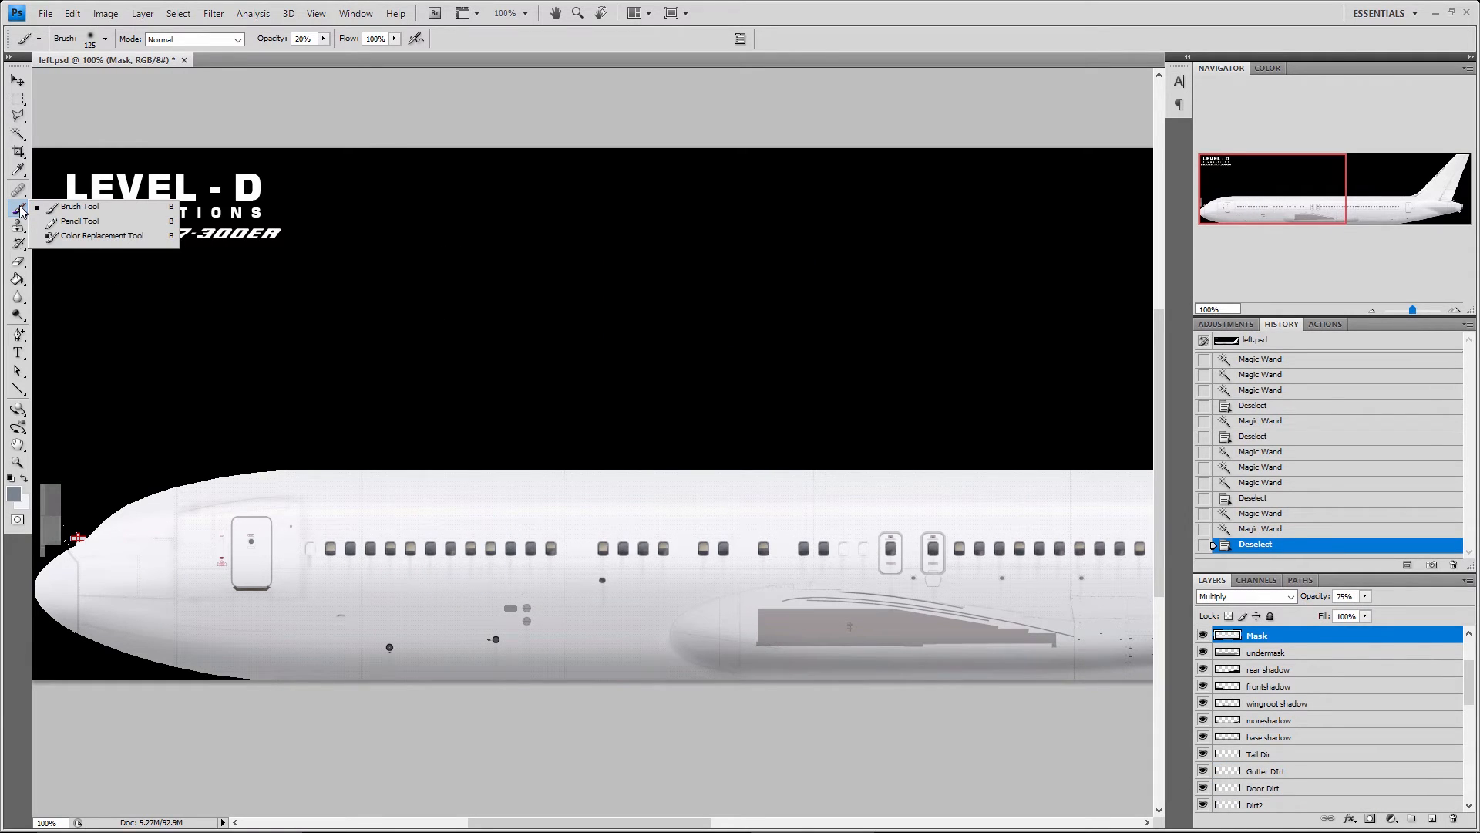
{"action": "left_click", "coordinate": [23, 212]}
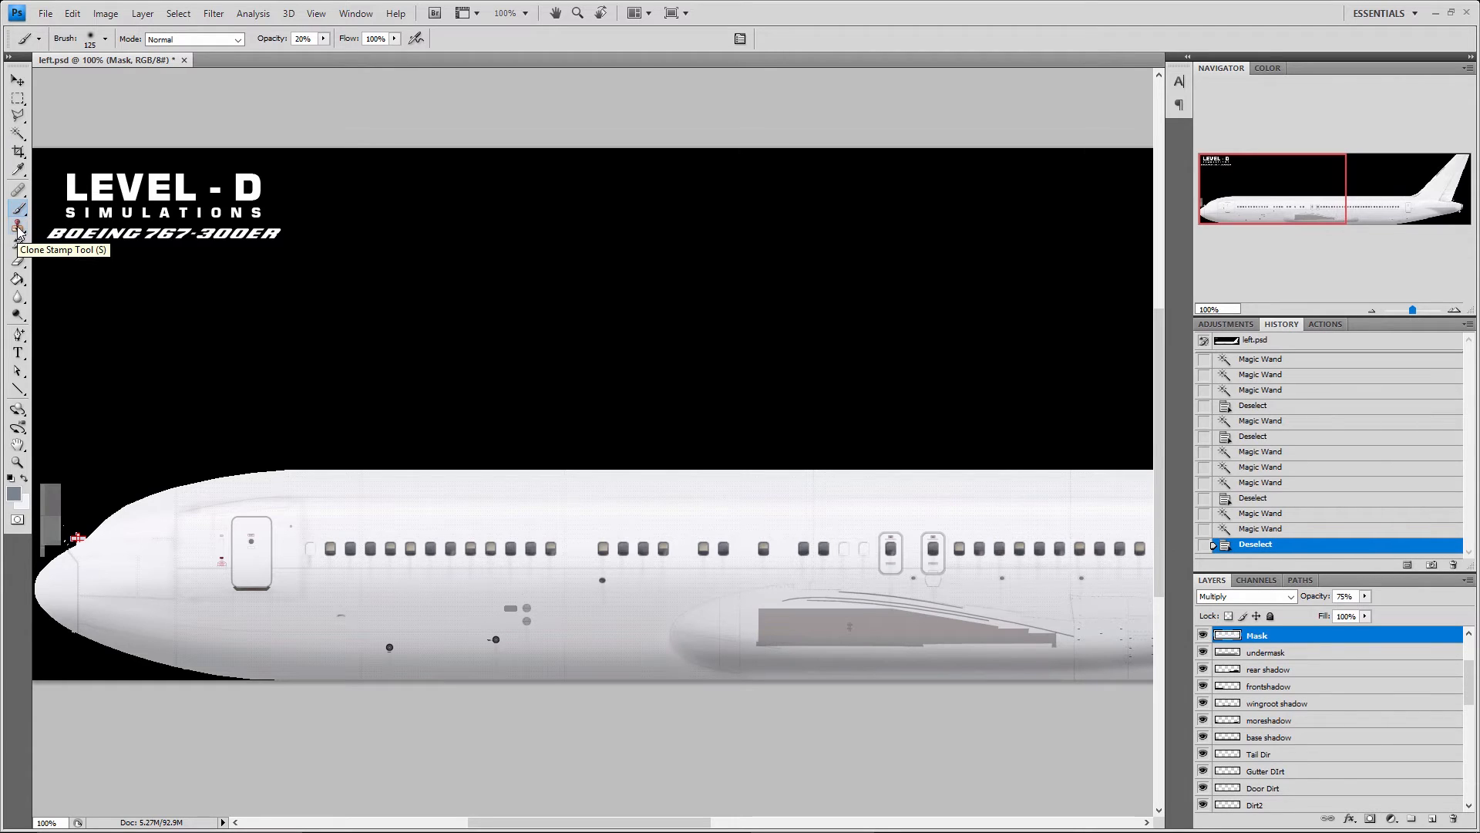
{"action": "left_click", "coordinate": [19, 227]}
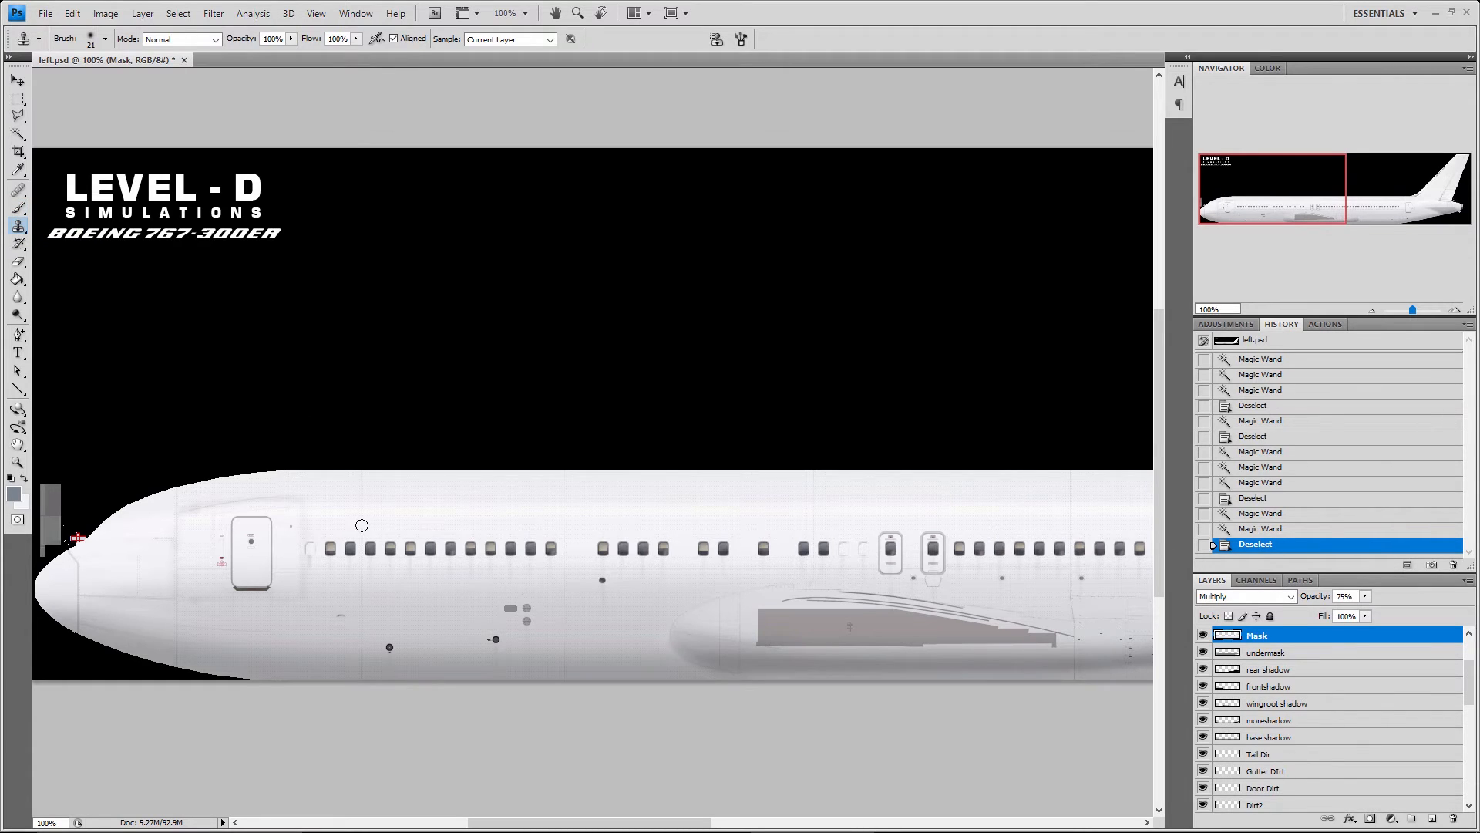
{"action": "left_click", "coordinate": [45, 13]}
{"action": "mouse_move", "coordinate": [151, 106]}
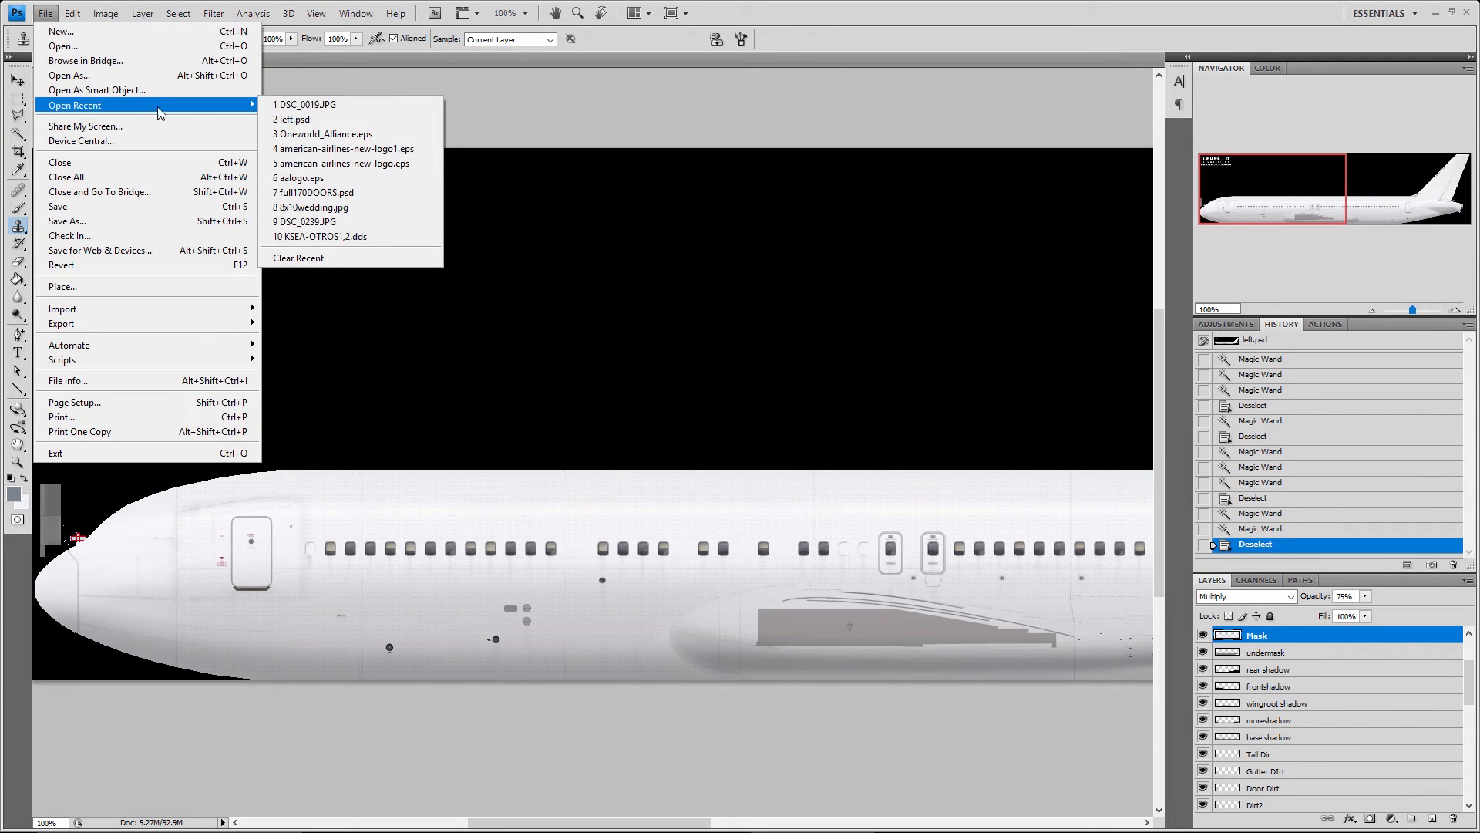
{"action": "left_click", "coordinate": [298, 105]}
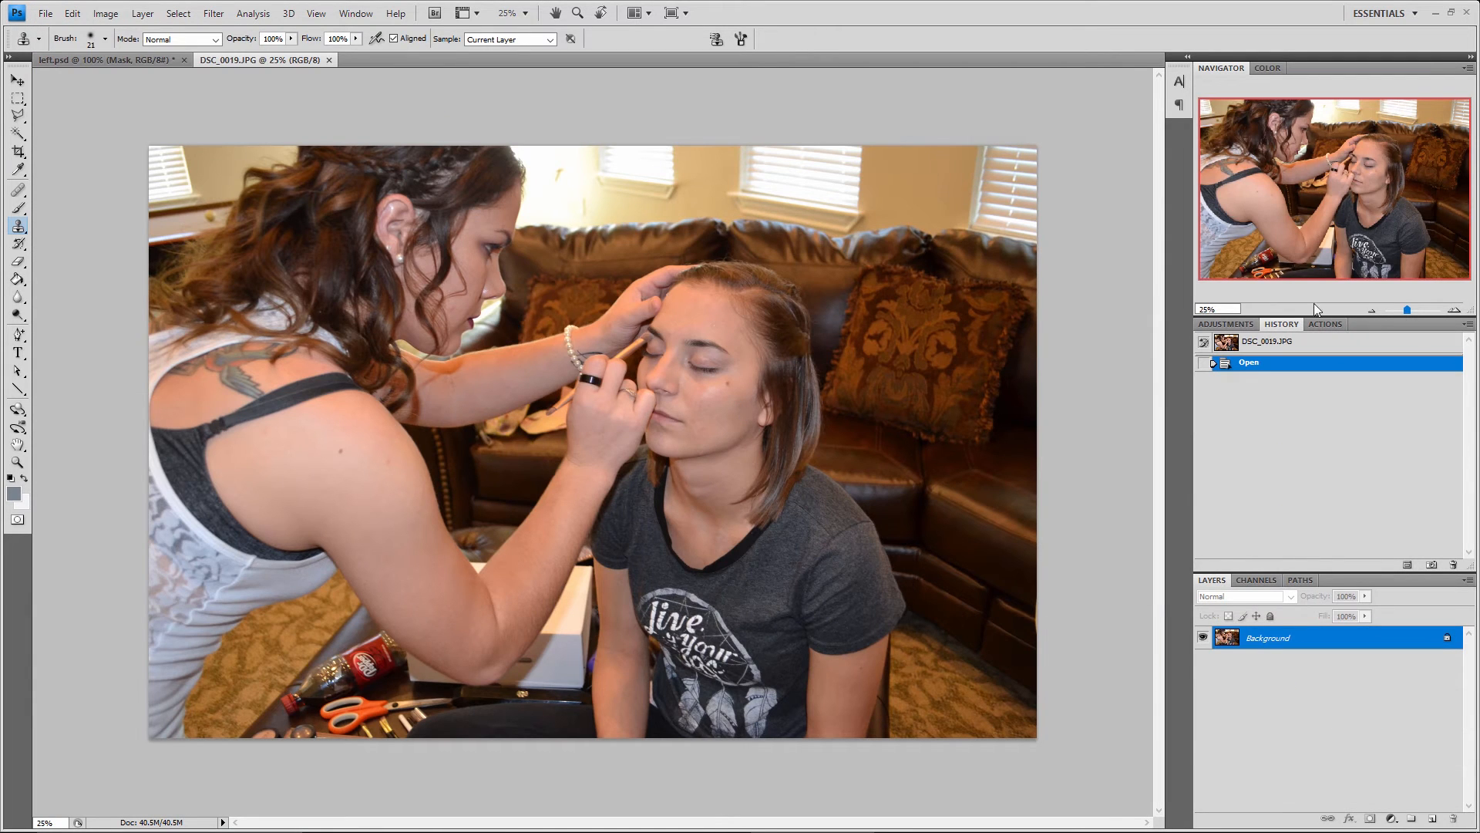
Enlarge the Clone Stamp brush to size 50 for work on the makeup artist's bare shoulder
{"action": "left_click", "coordinate": [1454, 310]}
{"action": "left_click", "coordinate": [1454, 310]}
{"action": "left_click", "coordinate": [1454, 310]}
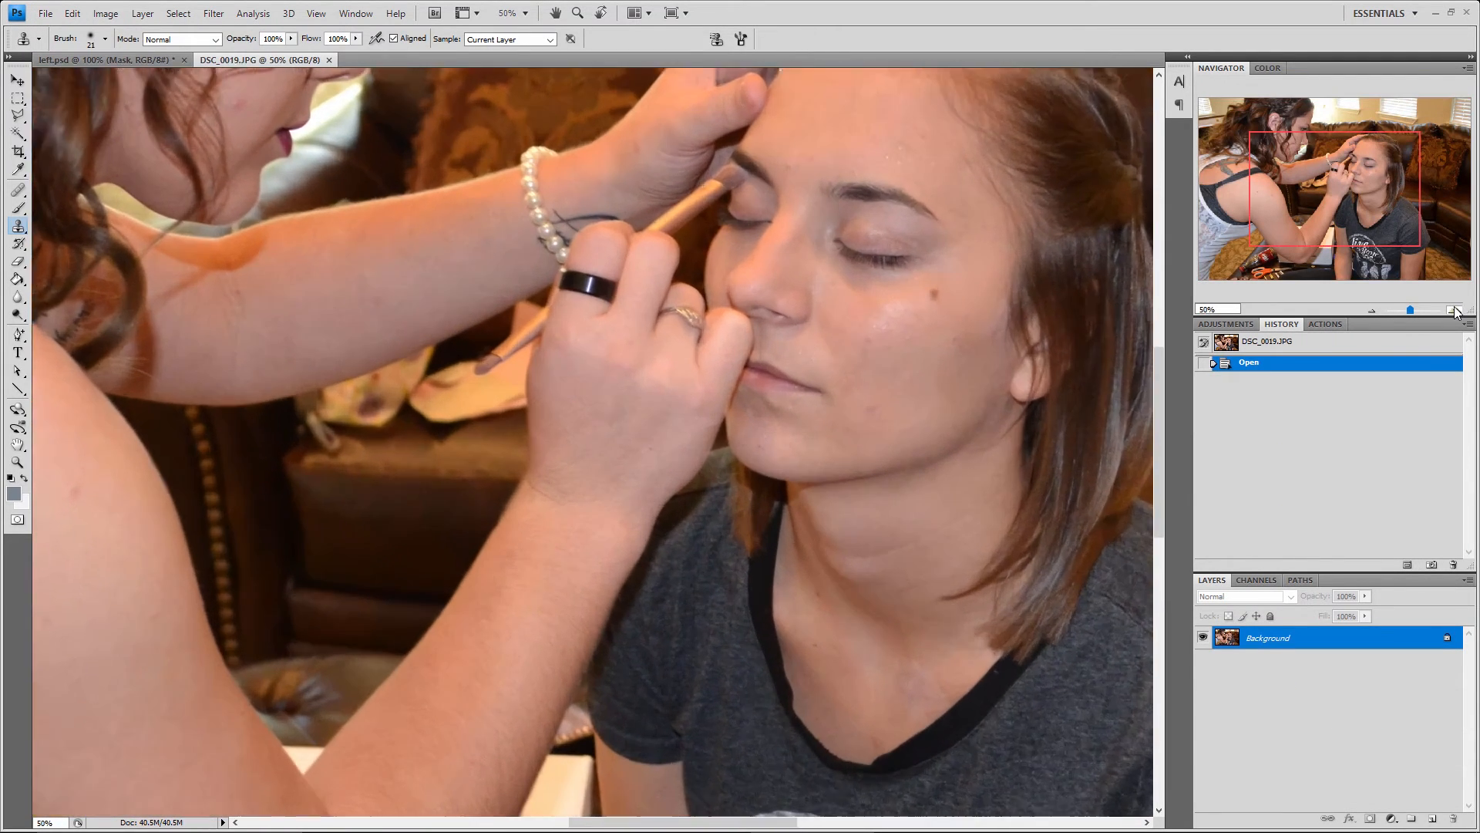
{"action": "left_click", "coordinate": [1455, 310]}
{"action": "left_click", "coordinate": [1305, 195]}
{"action": "left_click_drag", "start_coordinate": [1305, 195], "coordinate": [1270, 201]}
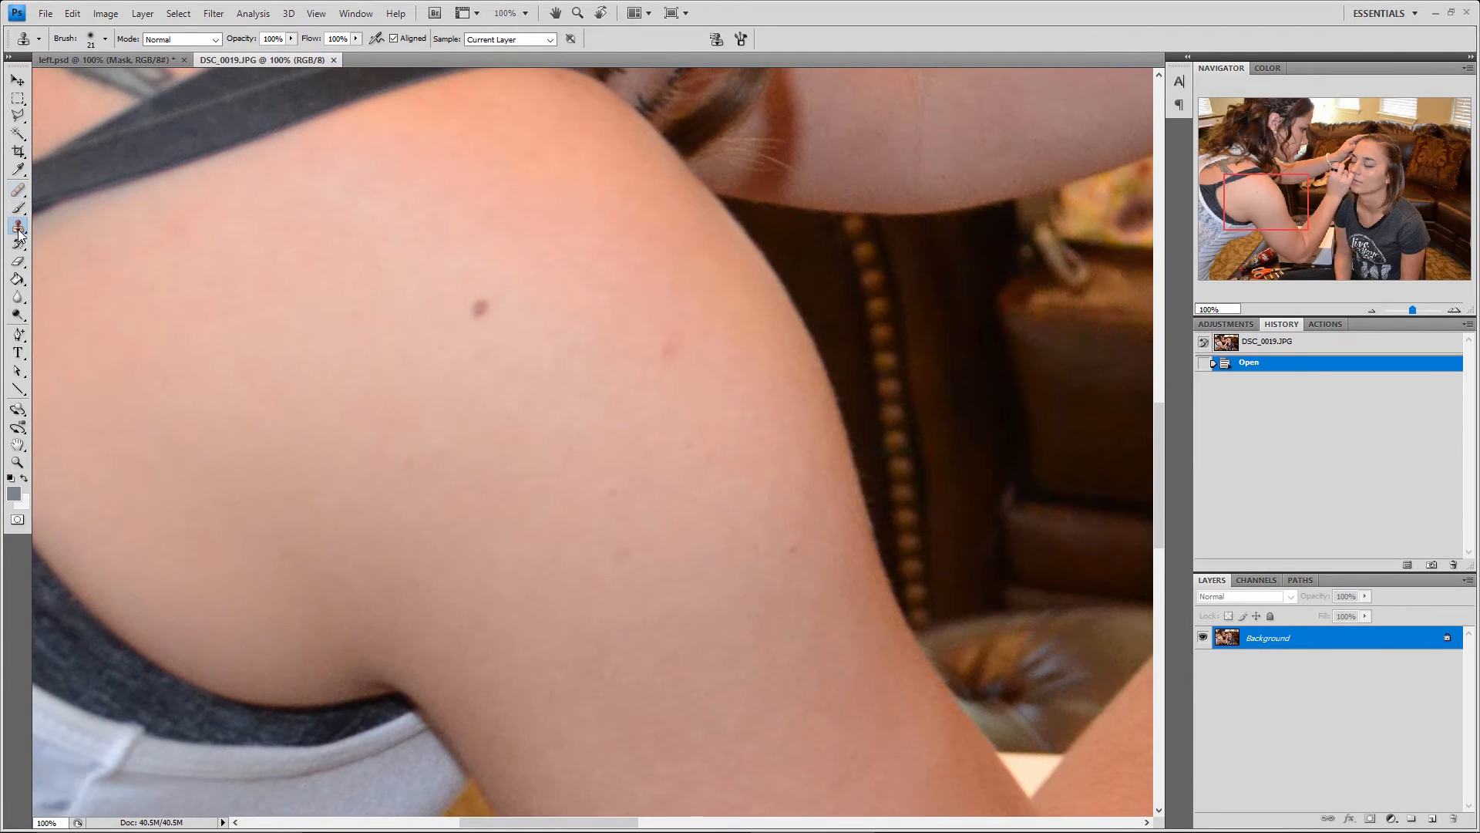
{"action": "right_click", "coordinate": [19, 230]}
{"action": "left_click", "coordinate": [48, 228]}
{"action": "key", "text": "bracketright"}
{"action": "key", "text": "bracketright"}
Sample the dark mole on the shoulder and clone it at several nearby spots with Aligned sampling on
{"action": "left_click", "coordinate": [479, 307], "text": "alt"}
{"action": "left_click", "coordinate": [342, 327]}
{"action": "left_click", "coordinate": [367, 243]}
{"action": "left_click", "coordinate": [452, 219]}
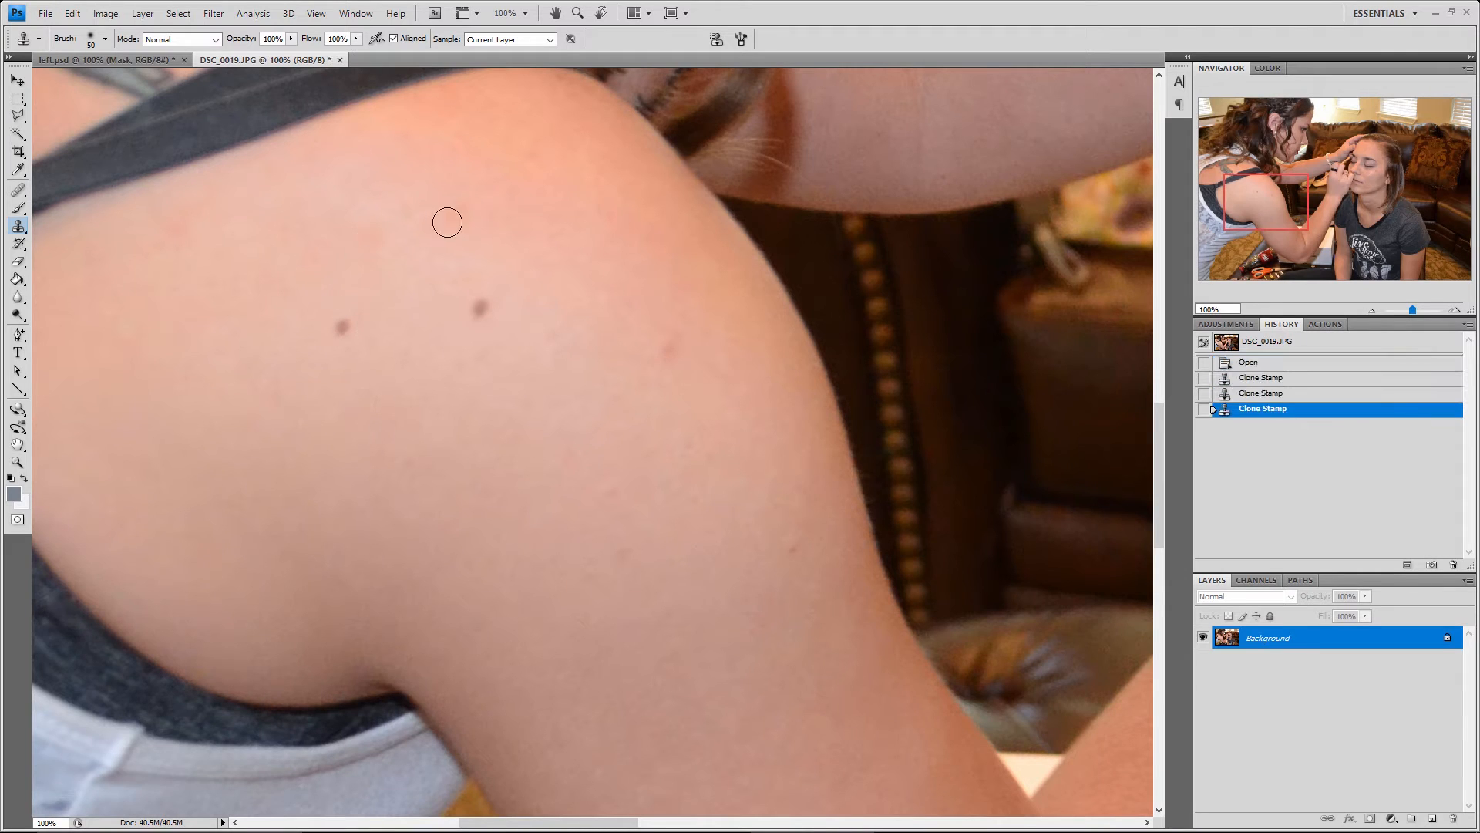
{"action": "left_click", "coordinate": [399, 373]}
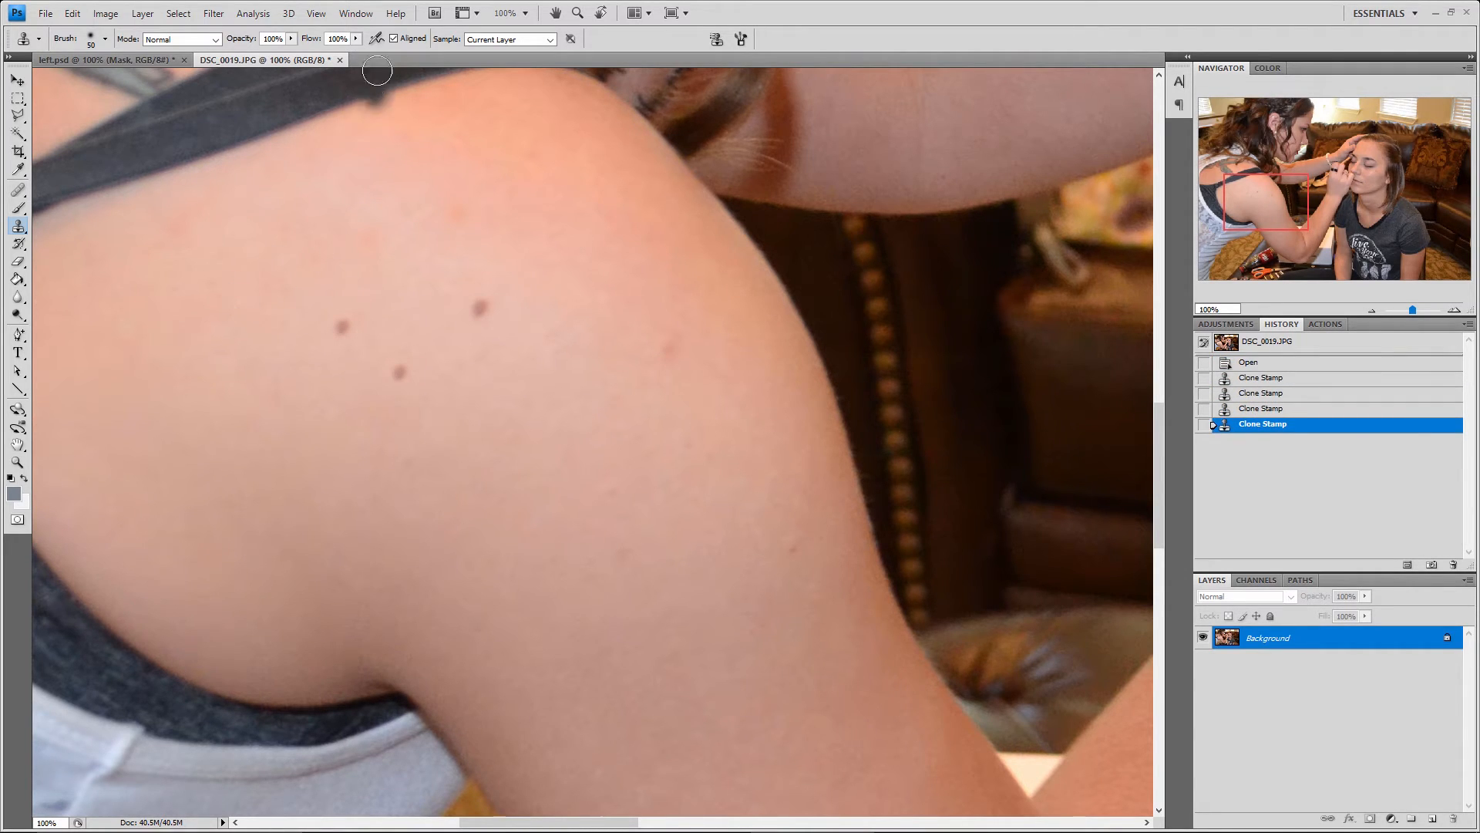
Turn off Aligned sampling and stamp many copies of the mole all over the shoulder
{"action": "left_click", "coordinate": [394, 38]}
{"action": "left_click", "coordinate": [362, 265]}
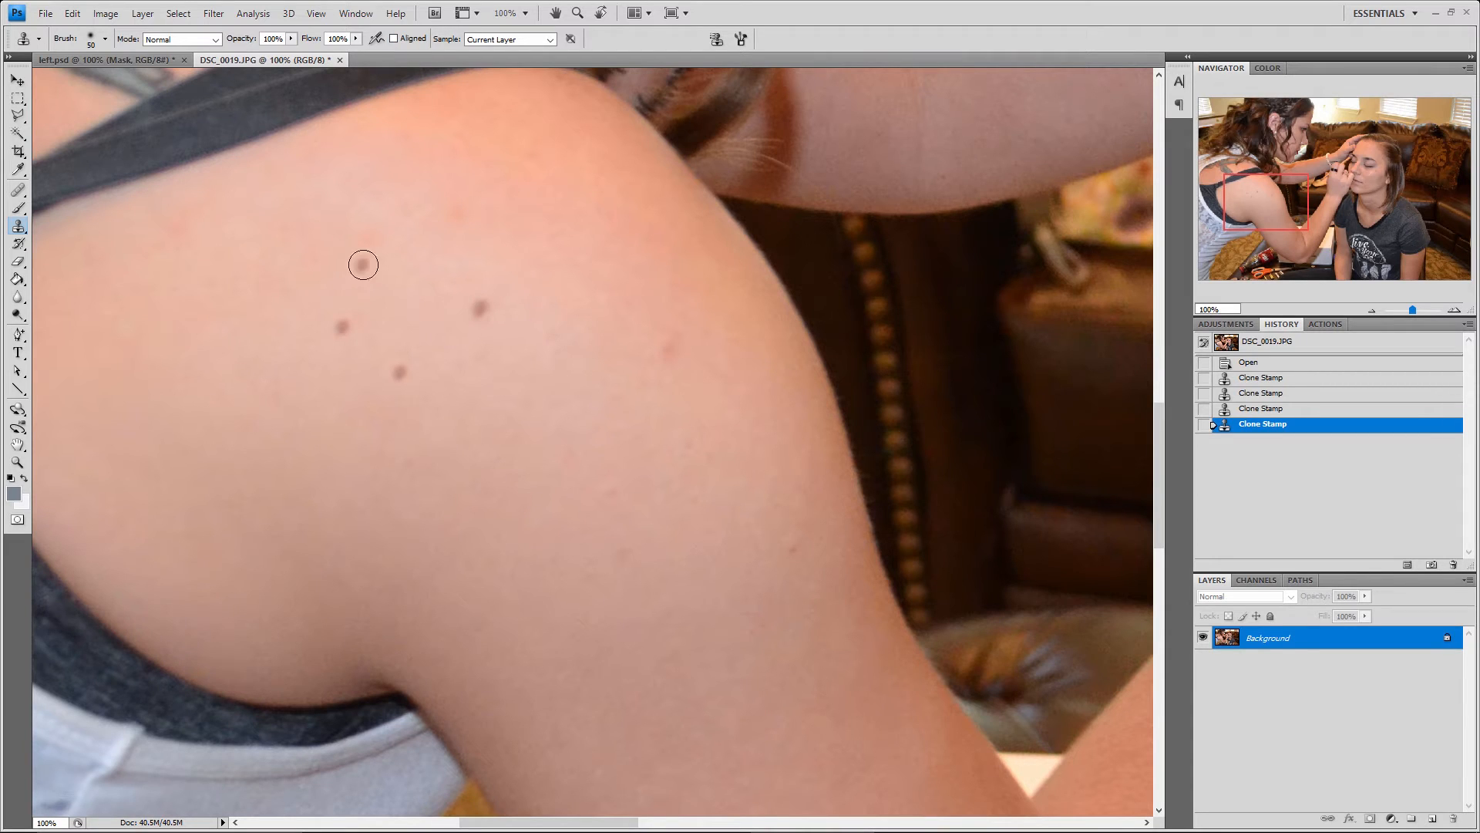
{"action": "left_click", "coordinate": [290, 280]}
{"action": "left_click", "coordinate": [240, 356]}
{"action": "left_click", "coordinate": [309, 418]}
{"action": "left_click", "coordinate": [409, 460]}
{"action": "left_click", "coordinate": [543, 433]}
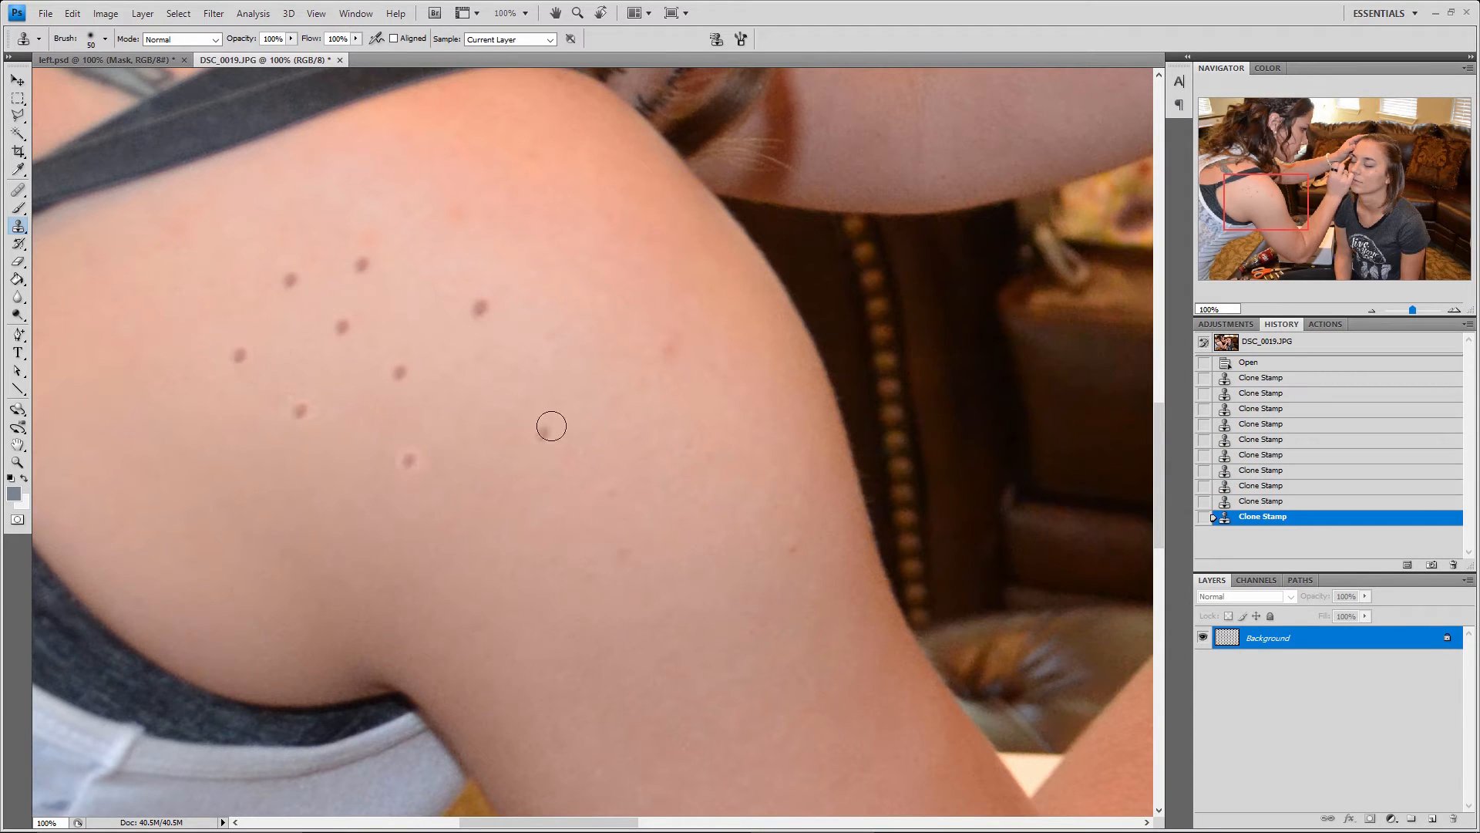
{"action": "left_click", "coordinate": [575, 335]}
{"action": "left_click", "coordinate": [514, 263]}
{"action": "left_click", "coordinate": [456, 236]}
{"action": "left_click", "coordinate": [403, 178]}
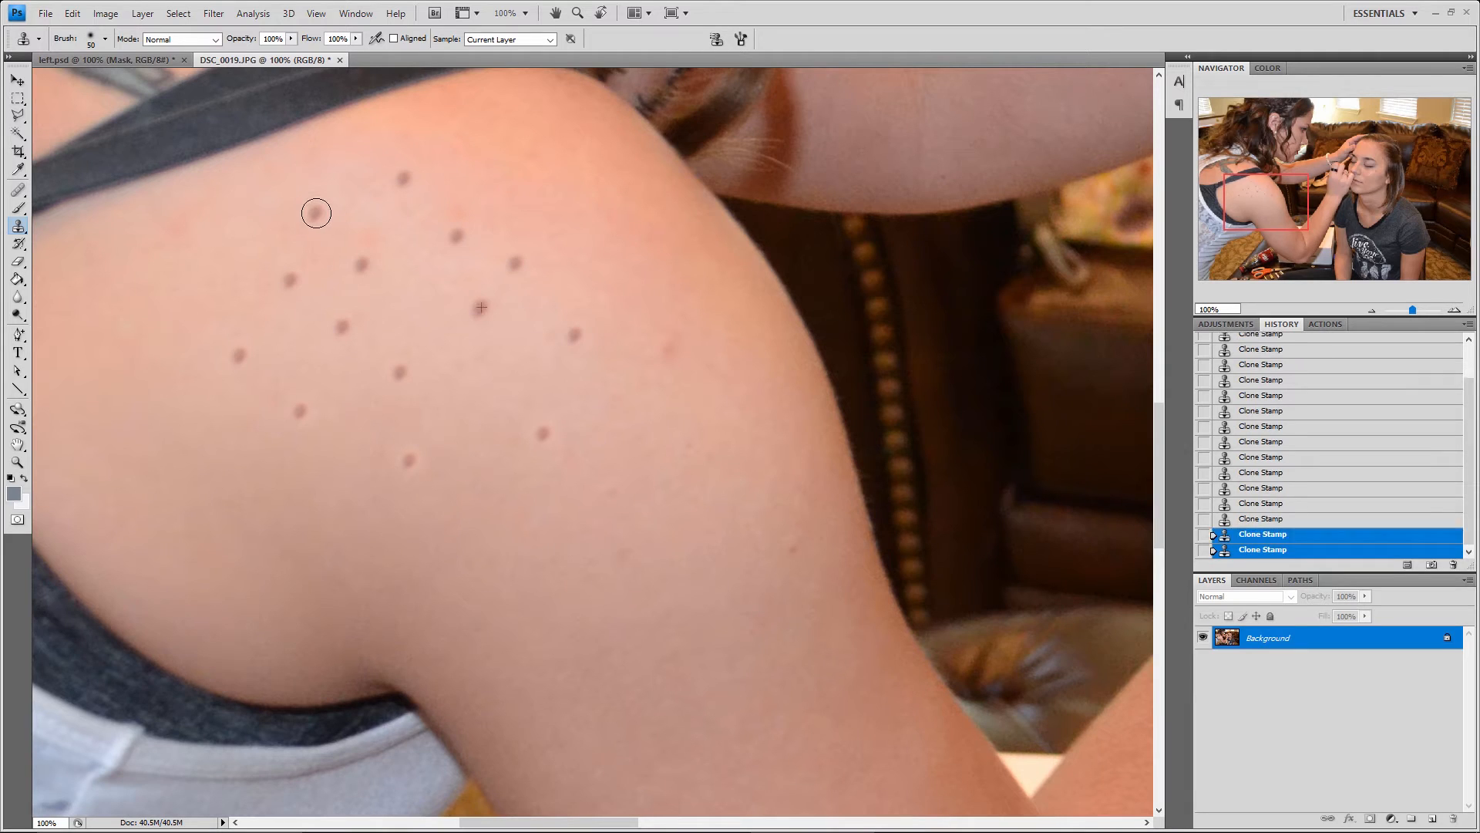
{"action": "left_click", "coordinate": [386, 226]}
{"action": "left_click", "coordinate": [409, 296]}
{"action": "left_click", "coordinate": [418, 340]}
{"action": "left_click", "coordinate": [461, 390]}
{"action": "left_click", "coordinate": [459, 445]}
{"action": "left_click", "coordinate": [531, 355]}
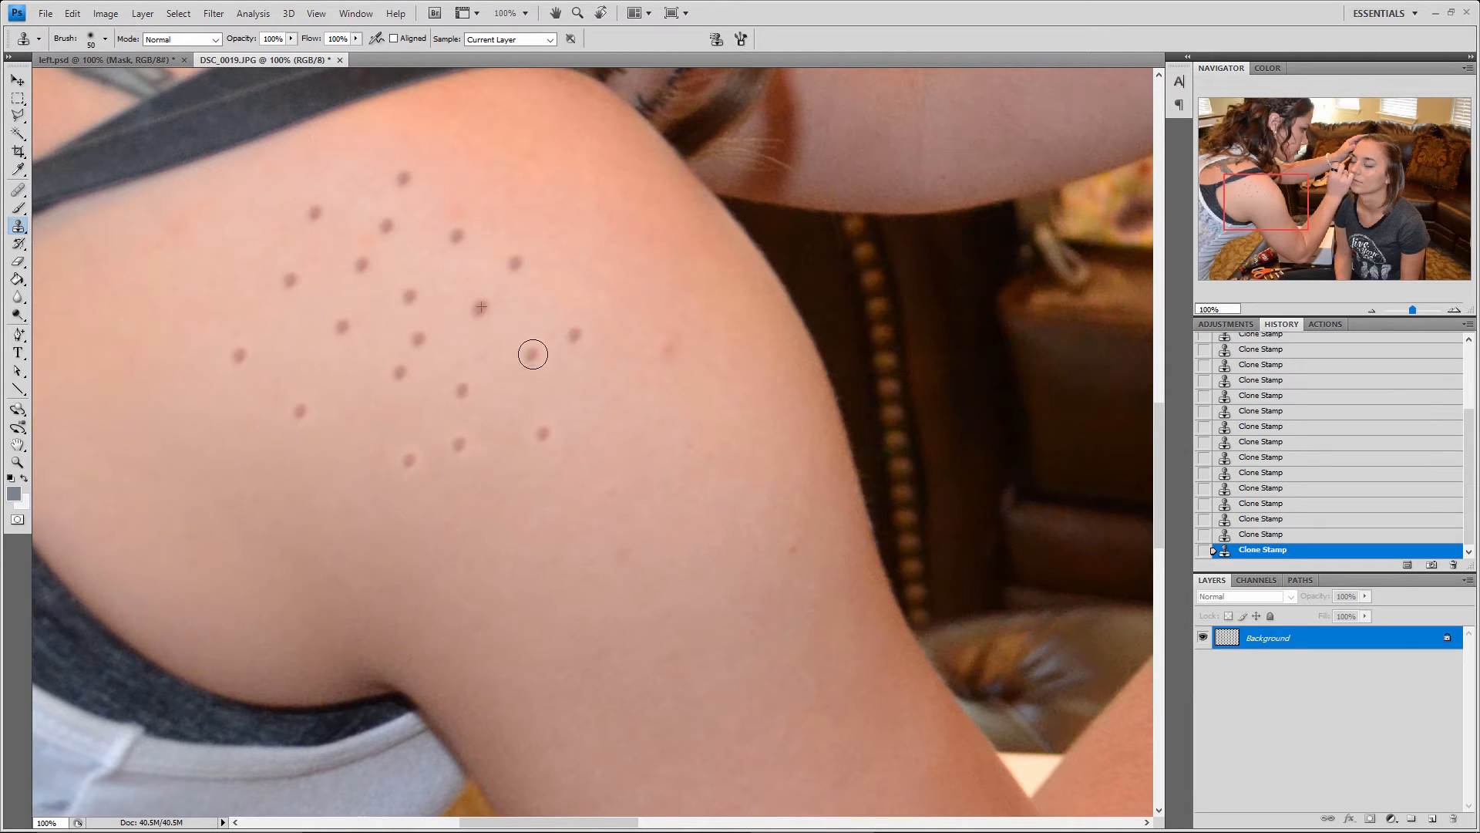
{"action": "left_click", "coordinate": [491, 349]}
{"action": "left_click", "coordinate": [406, 388]}
{"action": "left_click", "coordinate": [340, 407]}
{"action": "left_click", "coordinate": [315, 367]}
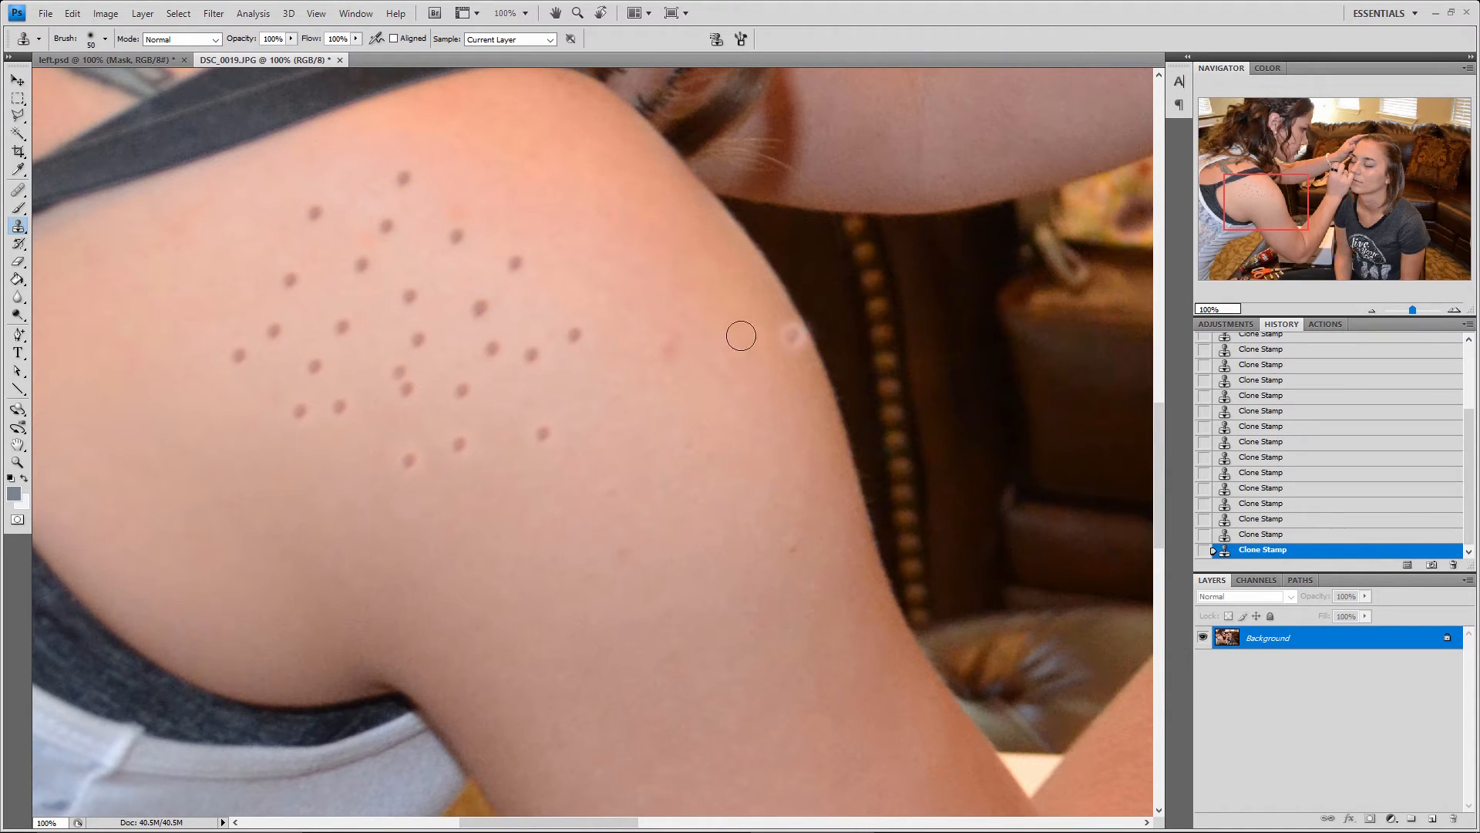
Activate the Healing Brush tool and close DSC_0019.JPG without saving the changes
{"action": "left_click", "coordinate": [22, 230]}
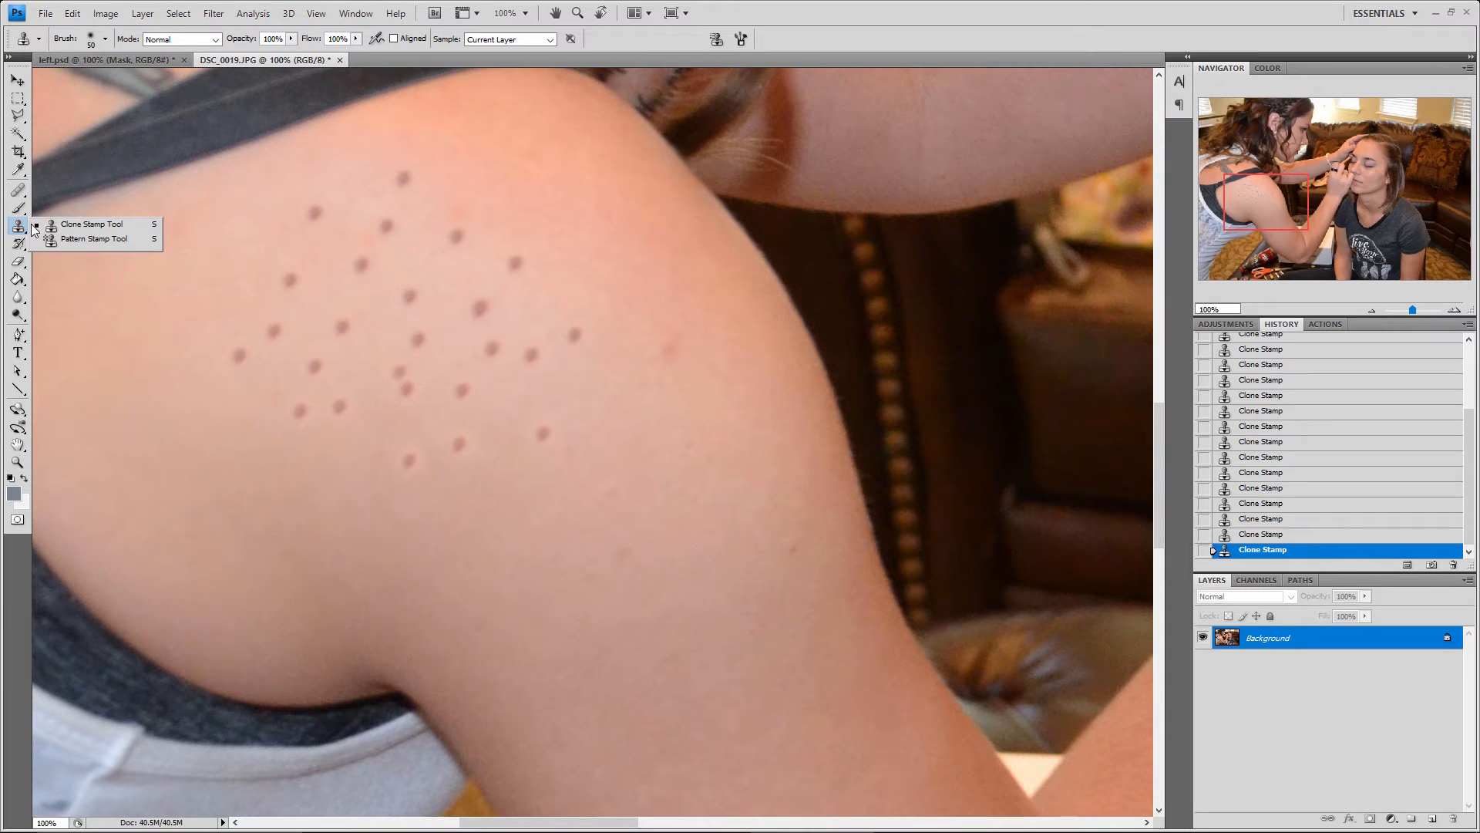
{"action": "left_click", "coordinate": [18, 190]}
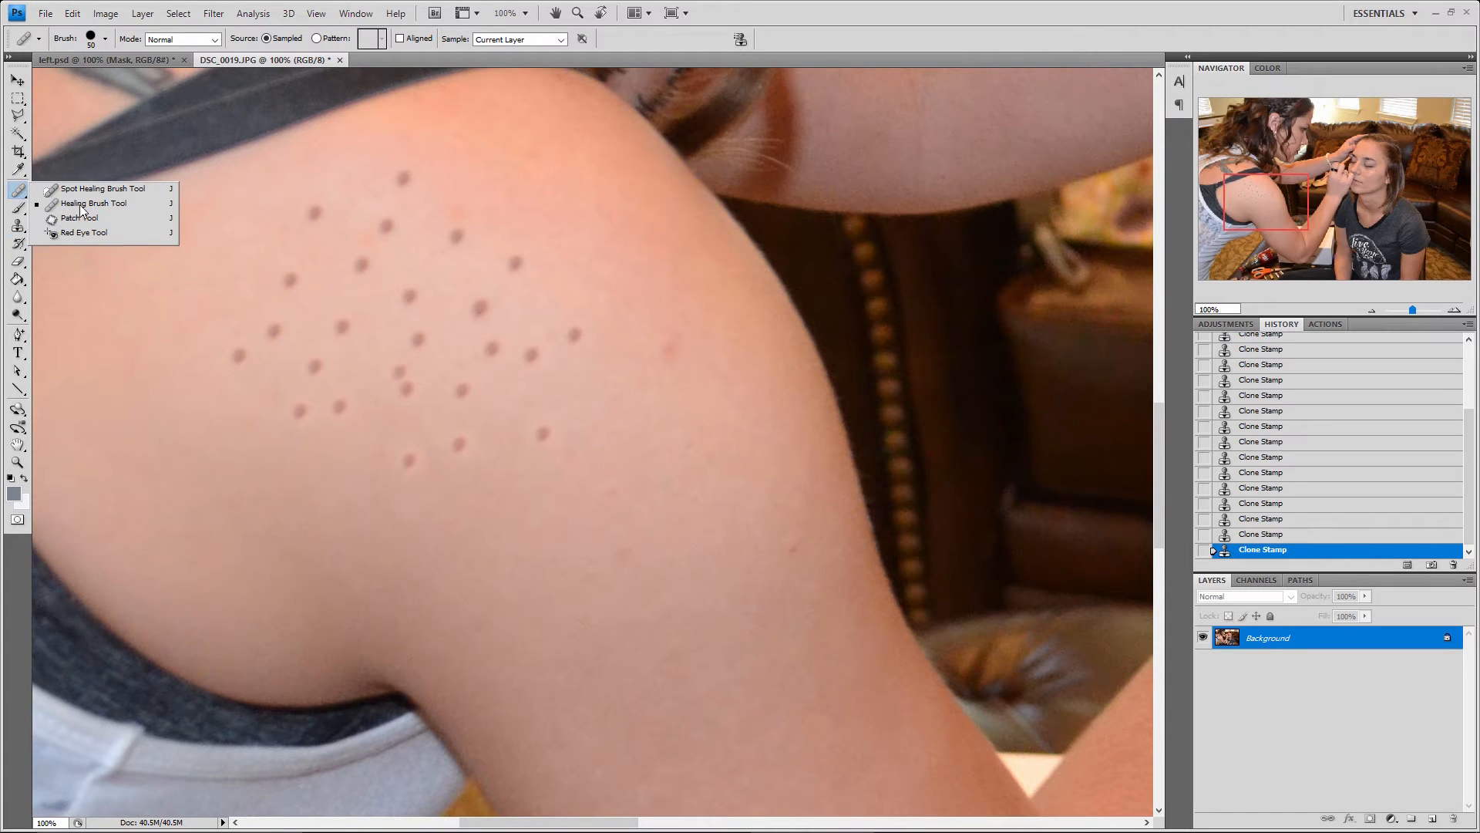
{"action": "left_click", "coordinate": [18, 194]}
{"action": "mouse_move", "coordinate": [543, 361]}
{"action": "left_mouse_down"}
{"action": "mouse_move", "coordinate": [566, 358]}
{"action": "mouse_move", "coordinate": [556, 330]}
{"action": "left_mouse_up"}
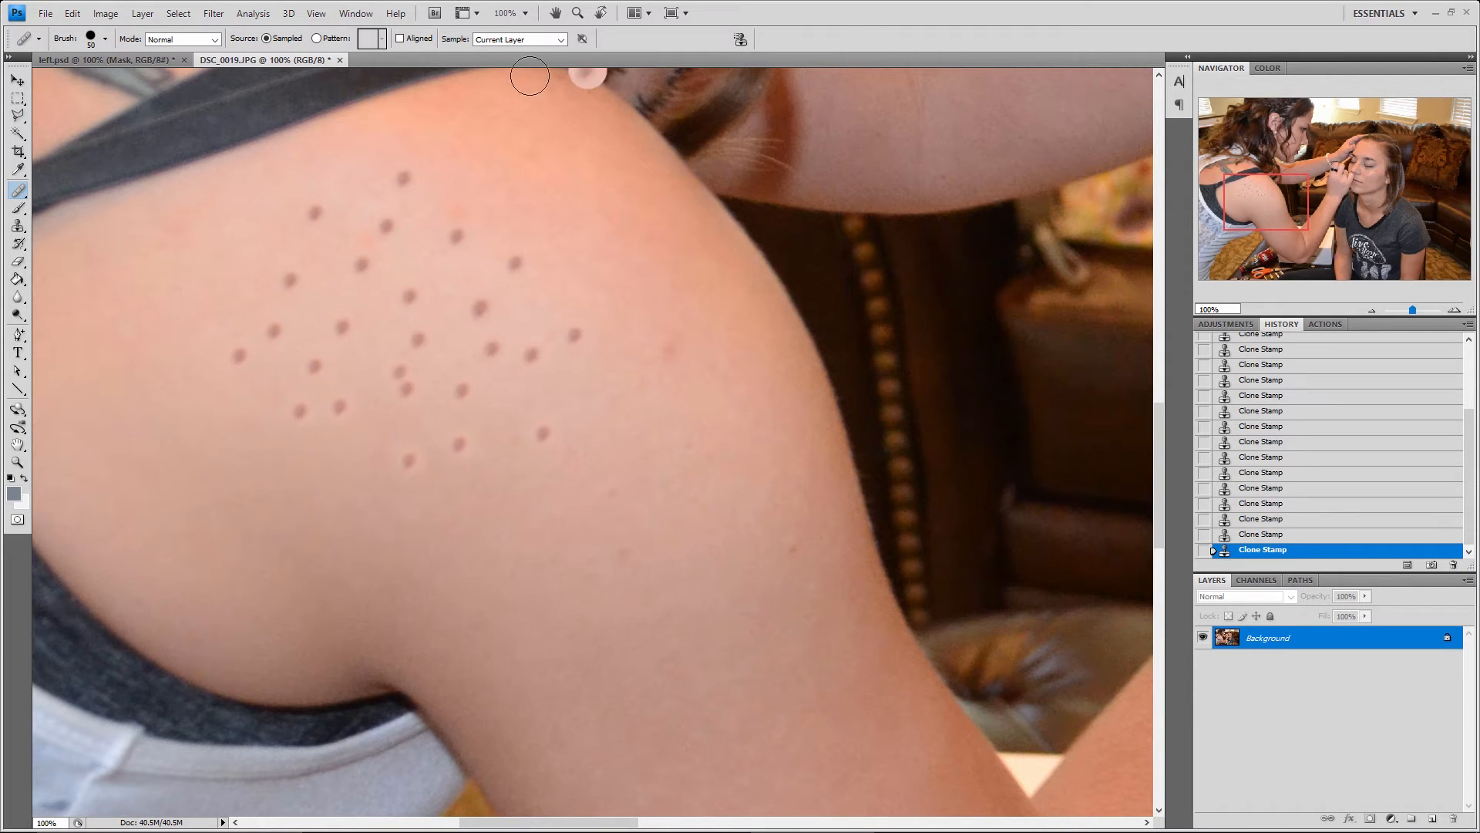
{"action": "left_click", "coordinate": [339, 59]}
{"action": "left_click", "coordinate": [736, 320]}
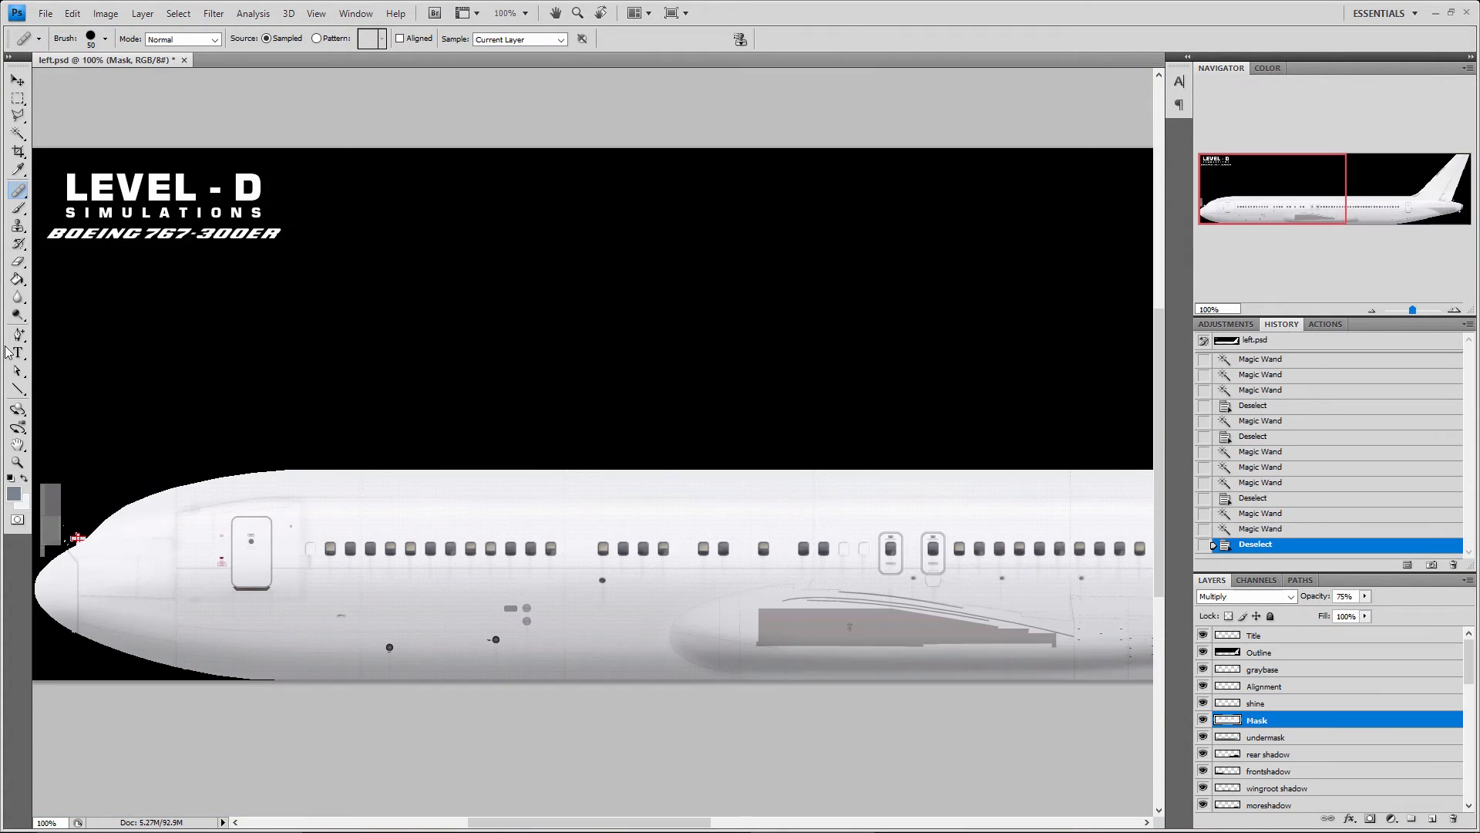
Activate the History Brush, Eraser and Paint Bucket tools in turn, ending with the Gradient tool
{"action": "left_click", "coordinate": [17, 245]}
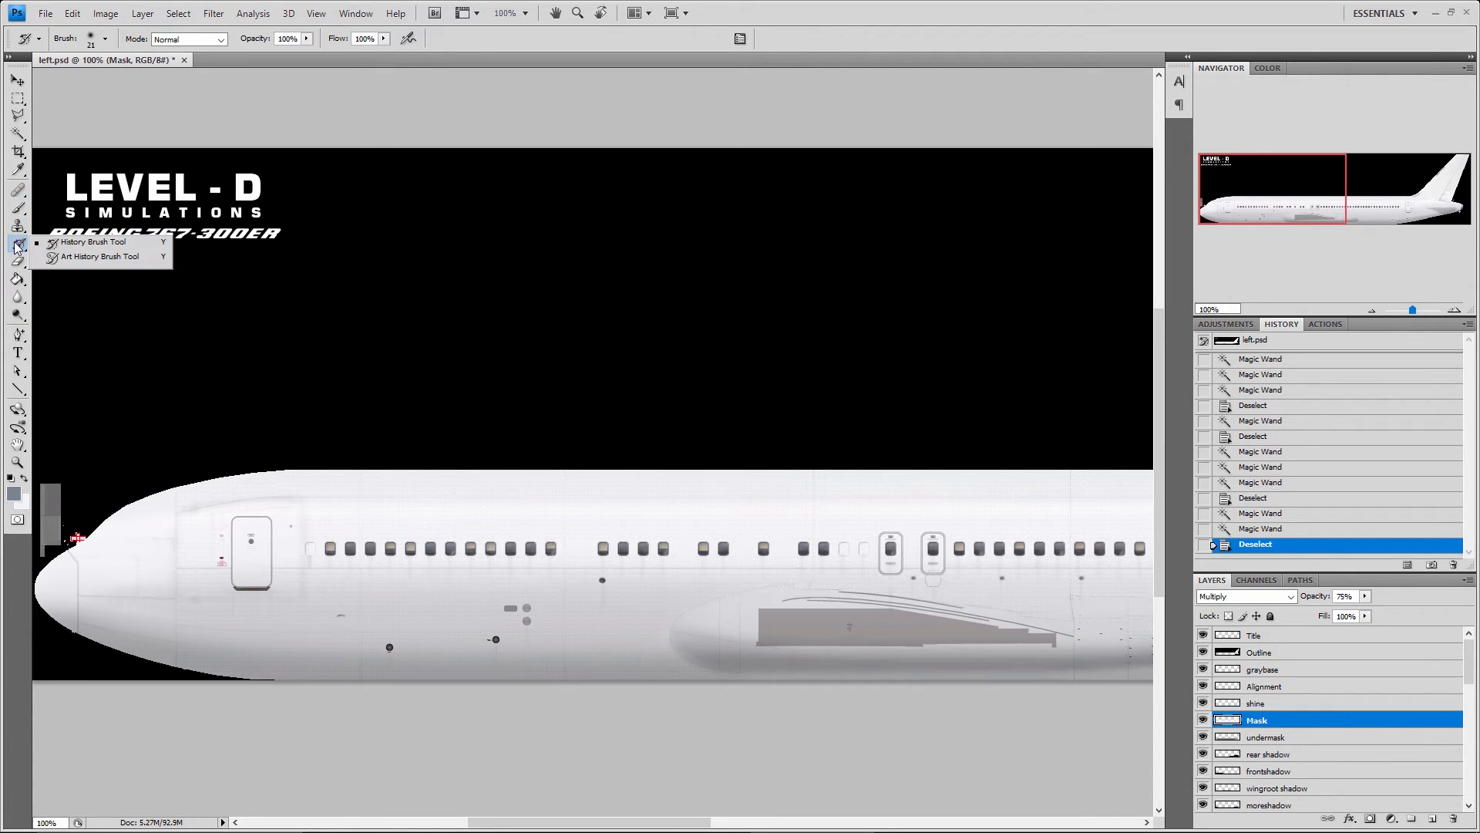
{"action": "left_click", "coordinate": [16, 263]}
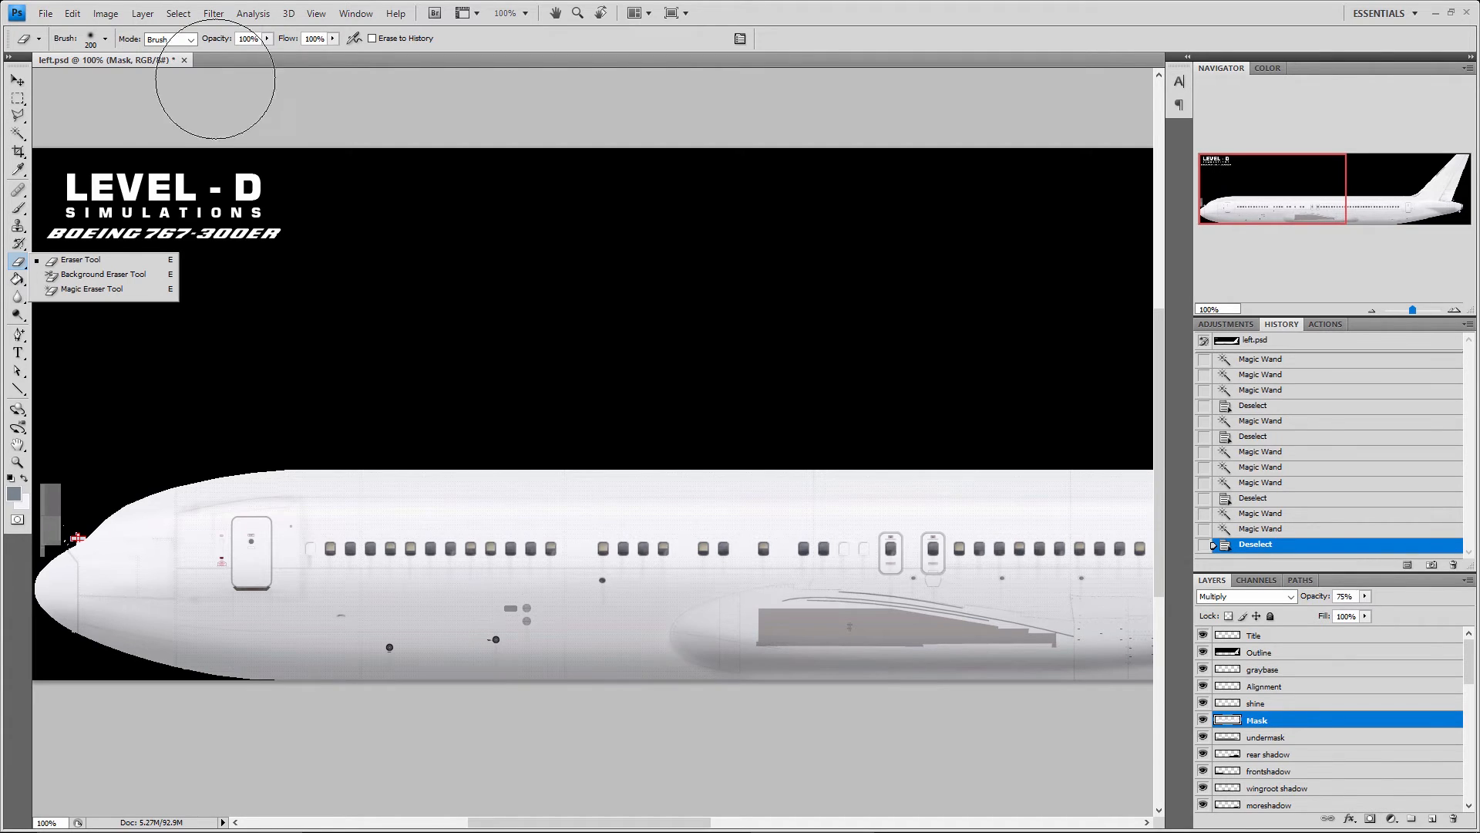
{"action": "left_click", "coordinate": [18, 279]}
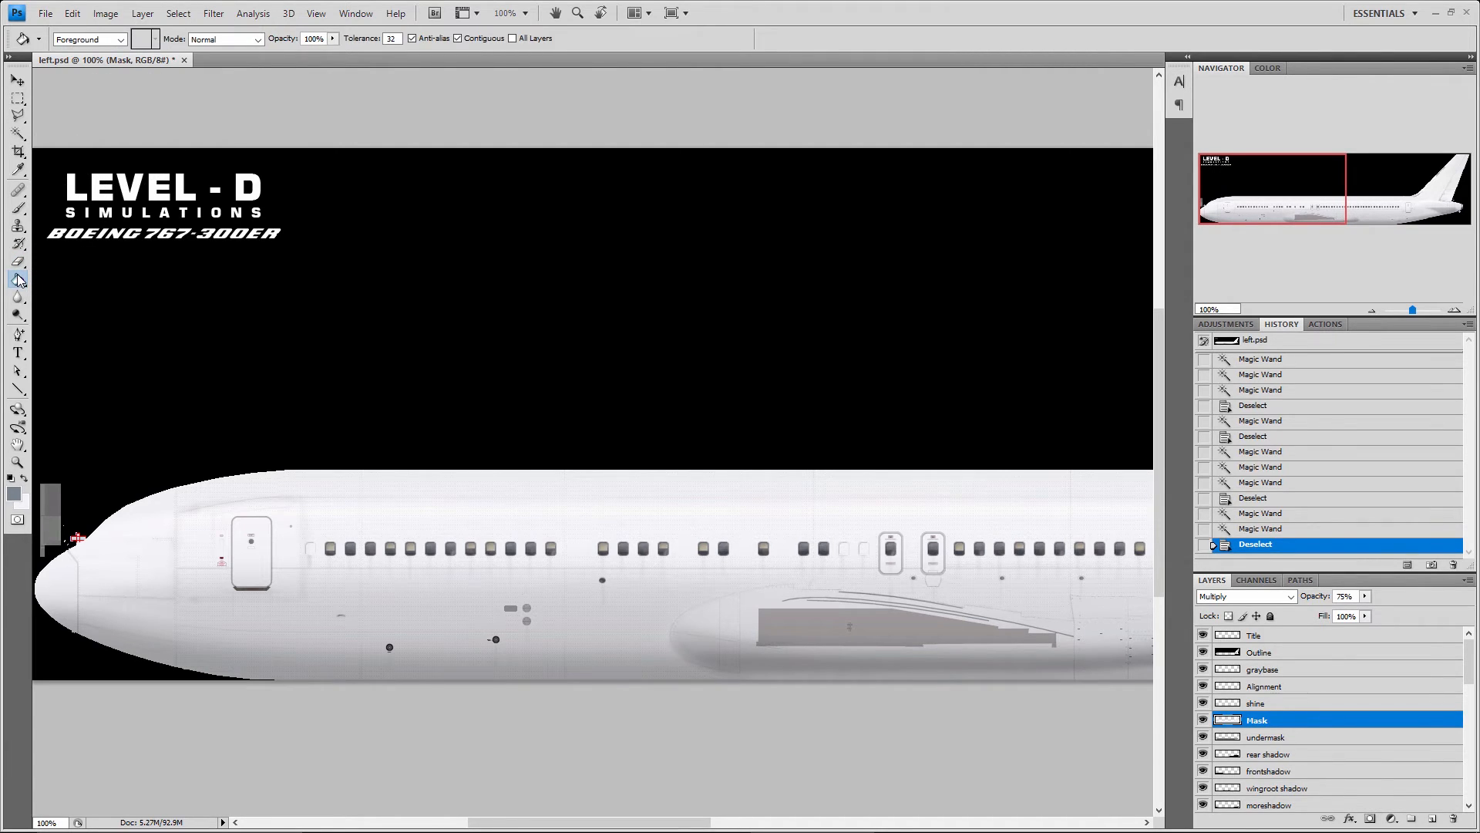
{"action": "left_click", "coordinate": [18, 280]}
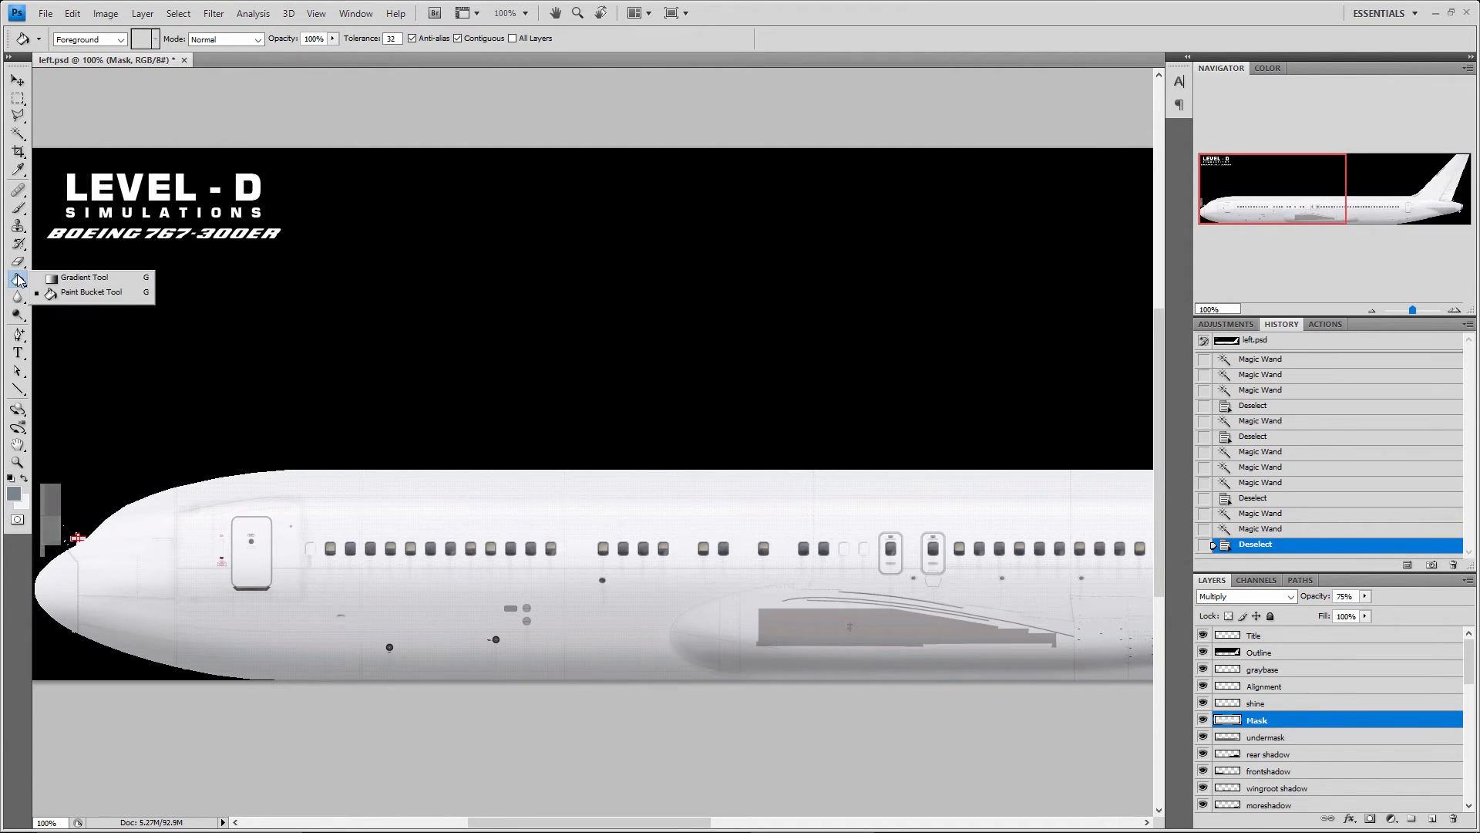
{"action": "left_click", "coordinate": [87, 277]}
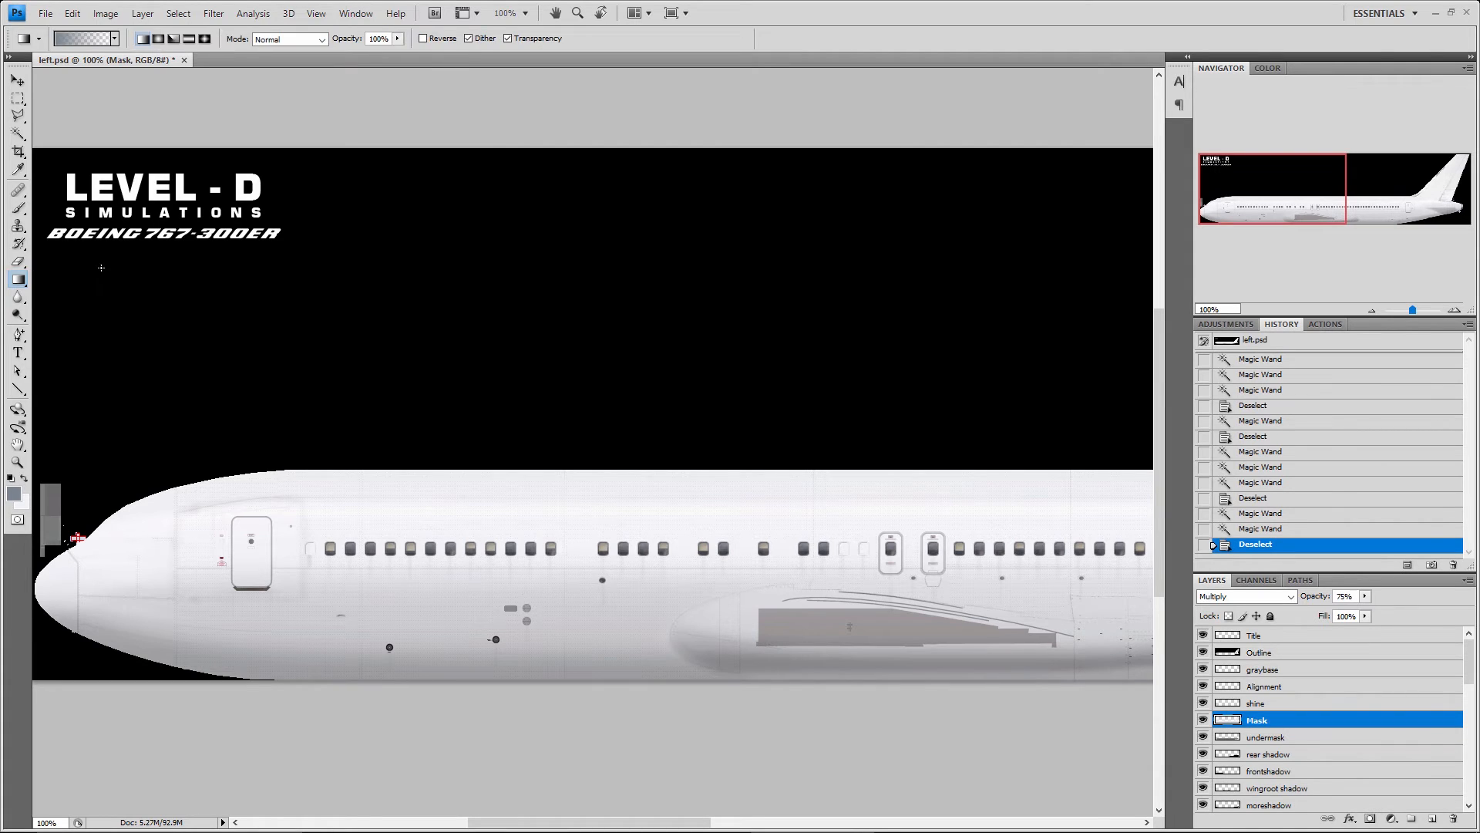
Preview colour presets in the Gradient Editor, and try a grey-blue-to-transparent gradient over the forward fuselage on the Mask layer, undoing it
{"action": "left_click", "coordinate": [98, 43]}
{"action": "left_click", "coordinate": [676, 202]}
{"action": "left_click", "coordinate": [732, 202]}
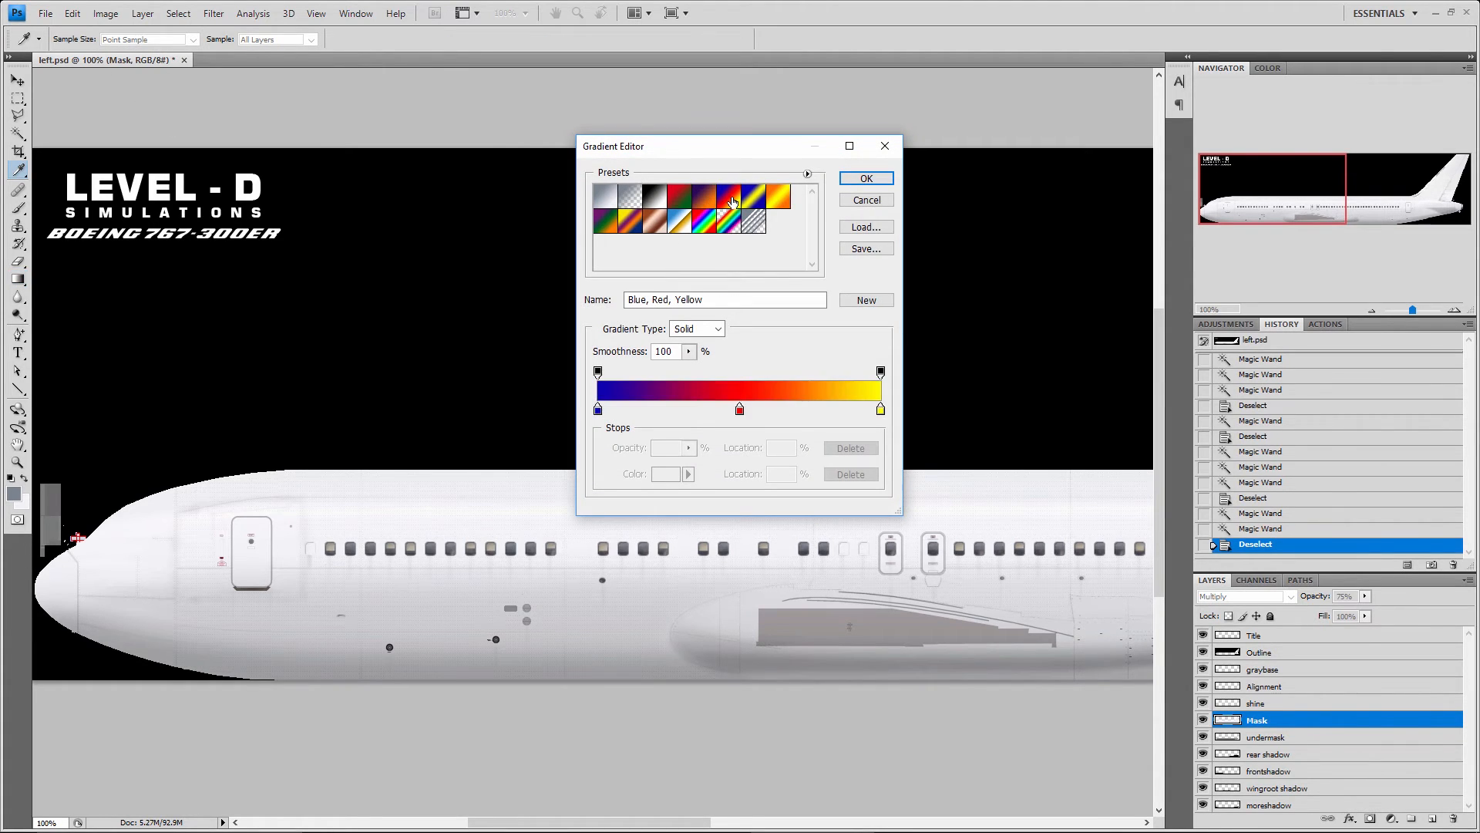
{"action": "left_click", "coordinate": [778, 197]}
{"action": "left_click", "coordinate": [866, 178]}
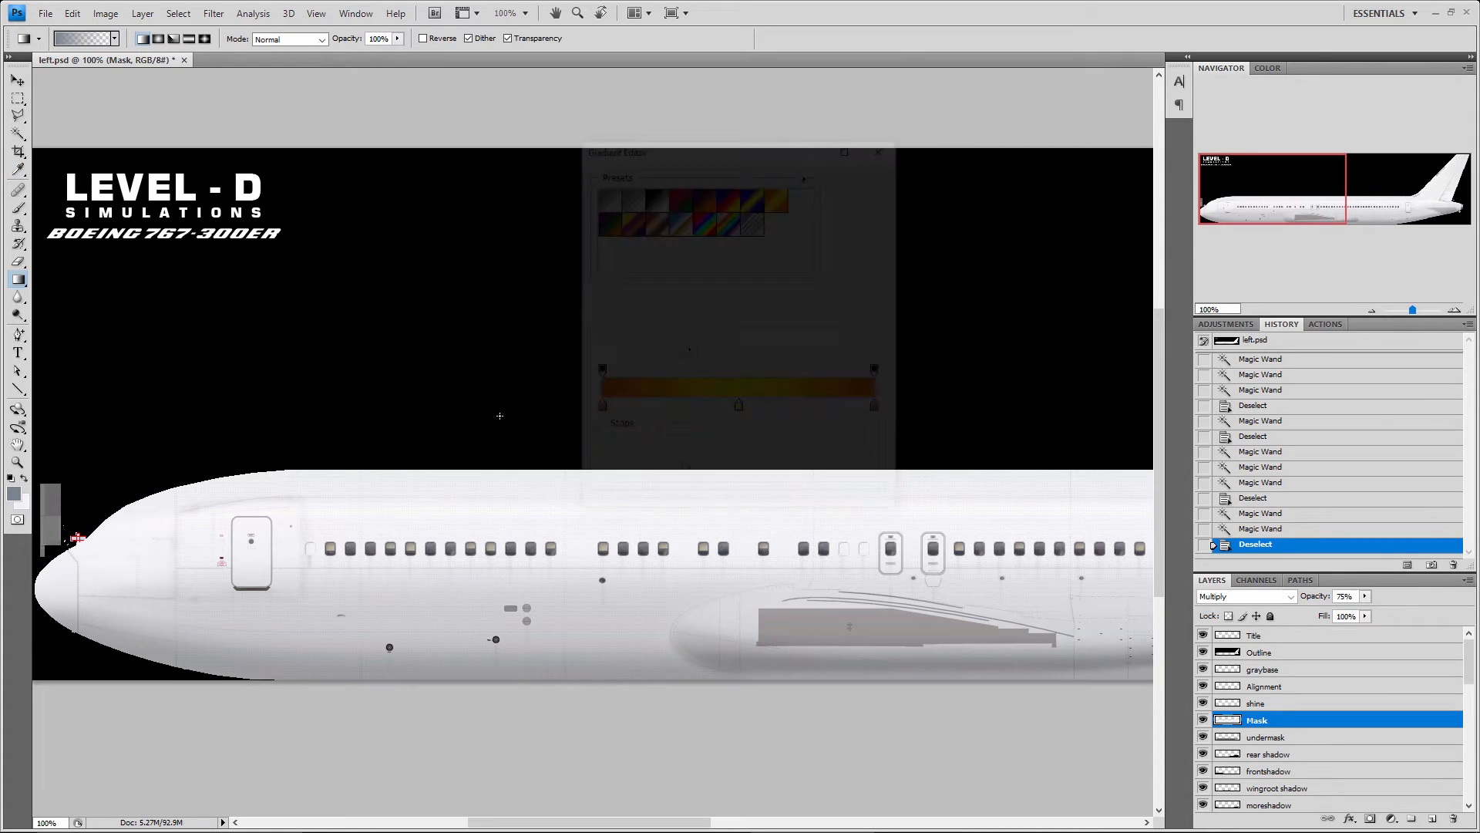
{"action": "left_click_drag", "start_coordinate": [491, 564], "coordinate": [950, 467]}
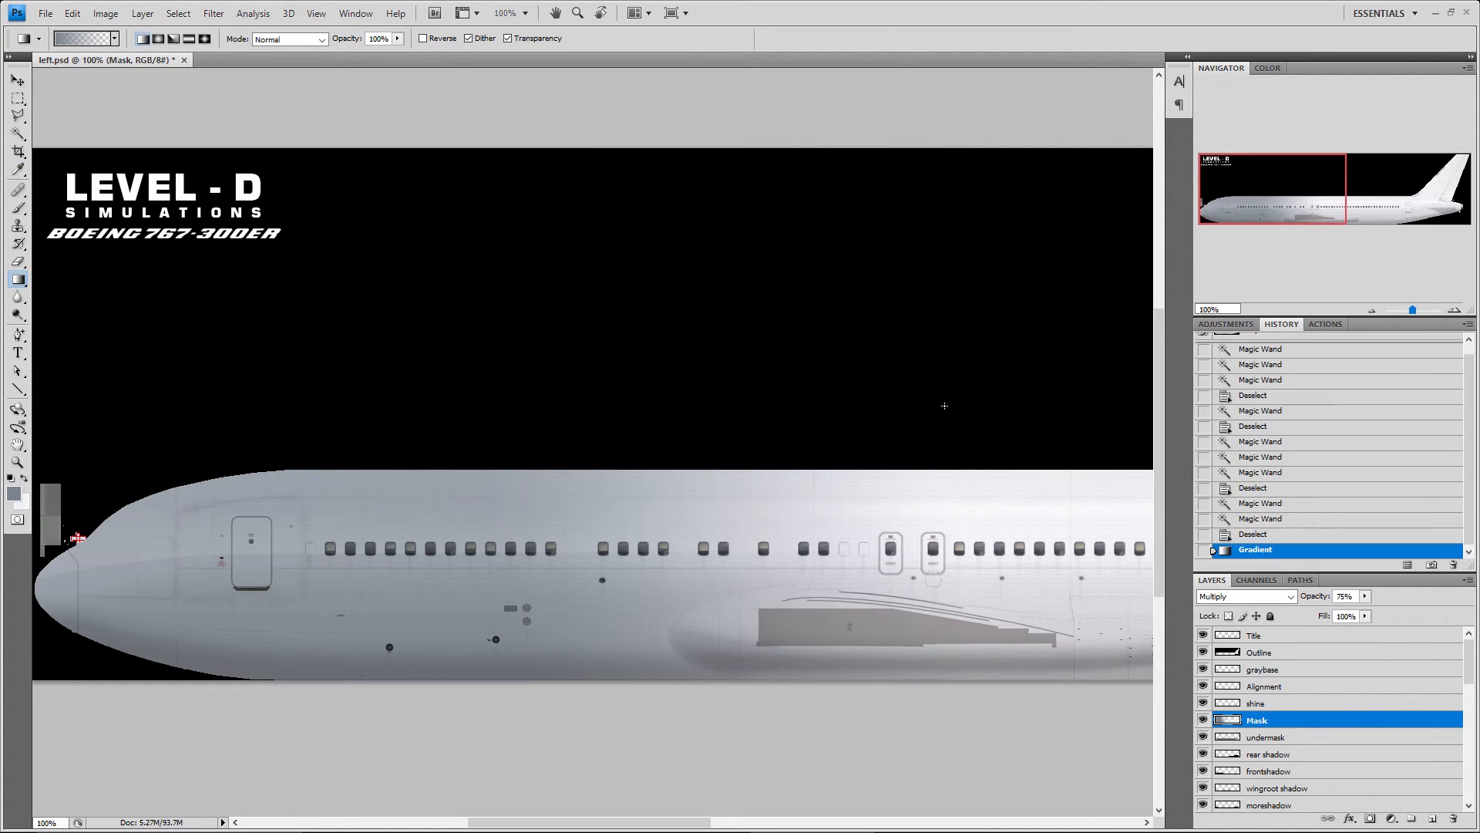
{"action": "key", "text": "ctrl+z"}
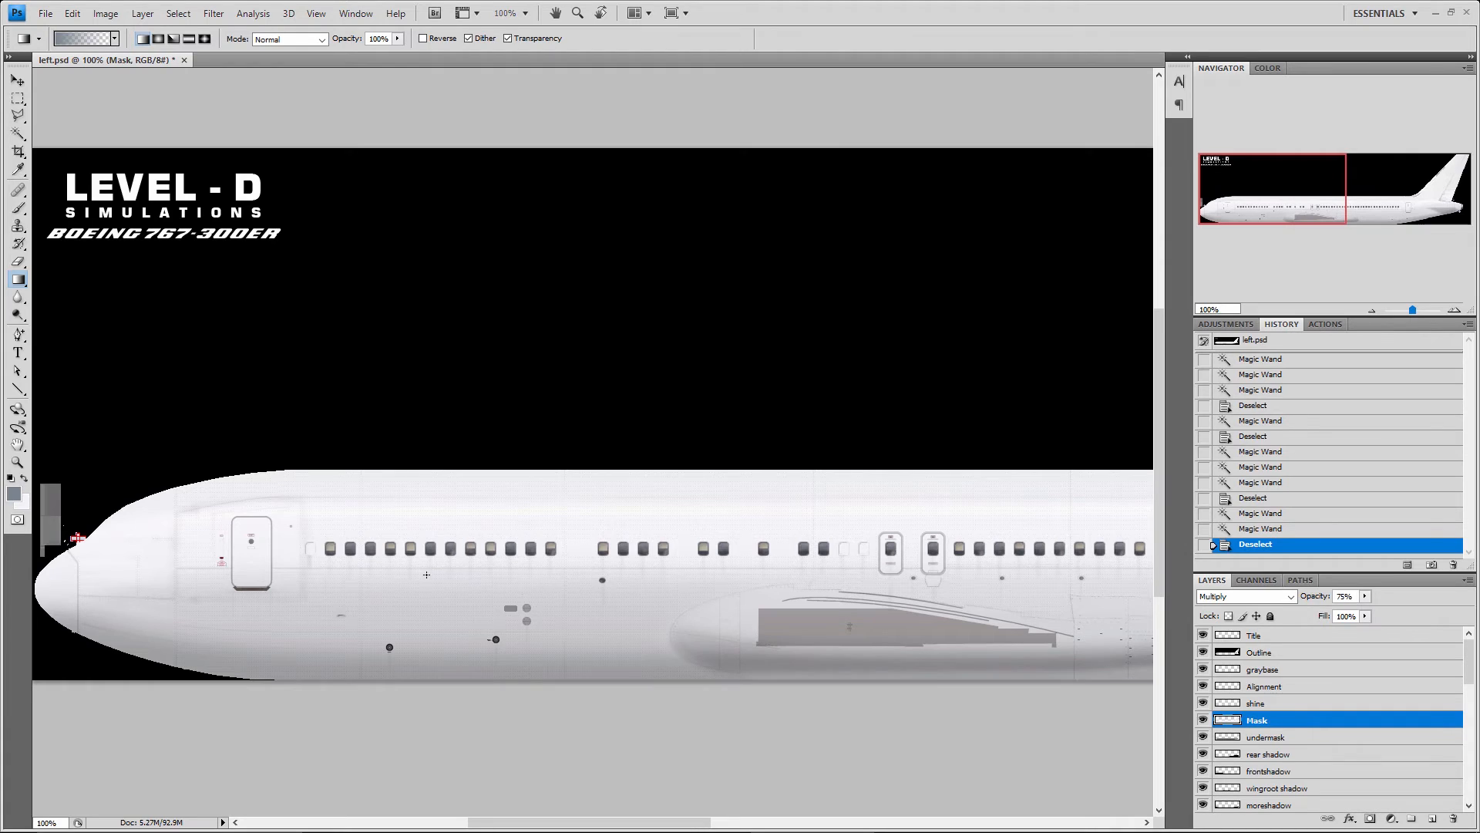
Try filling the whole fuselage on the Mask layer with grey-blue using the Paint Bucket, and undo the fill
{"action": "right_click", "coordinate": [18, 279]}
{"action": "left_click", "coordinate": [73, 294]}
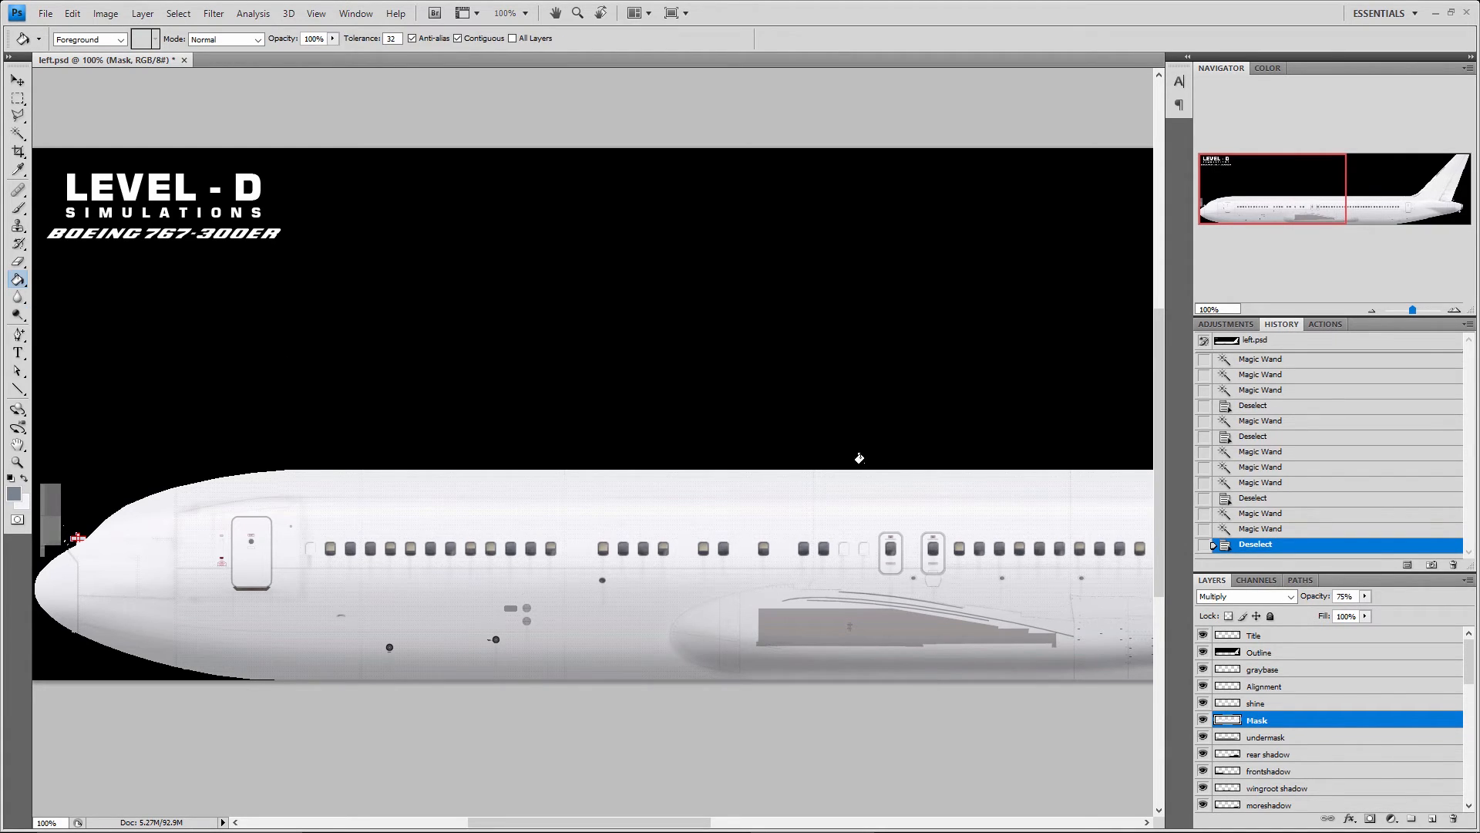
{"action": "left_click", "coordinate": [625, 578]}
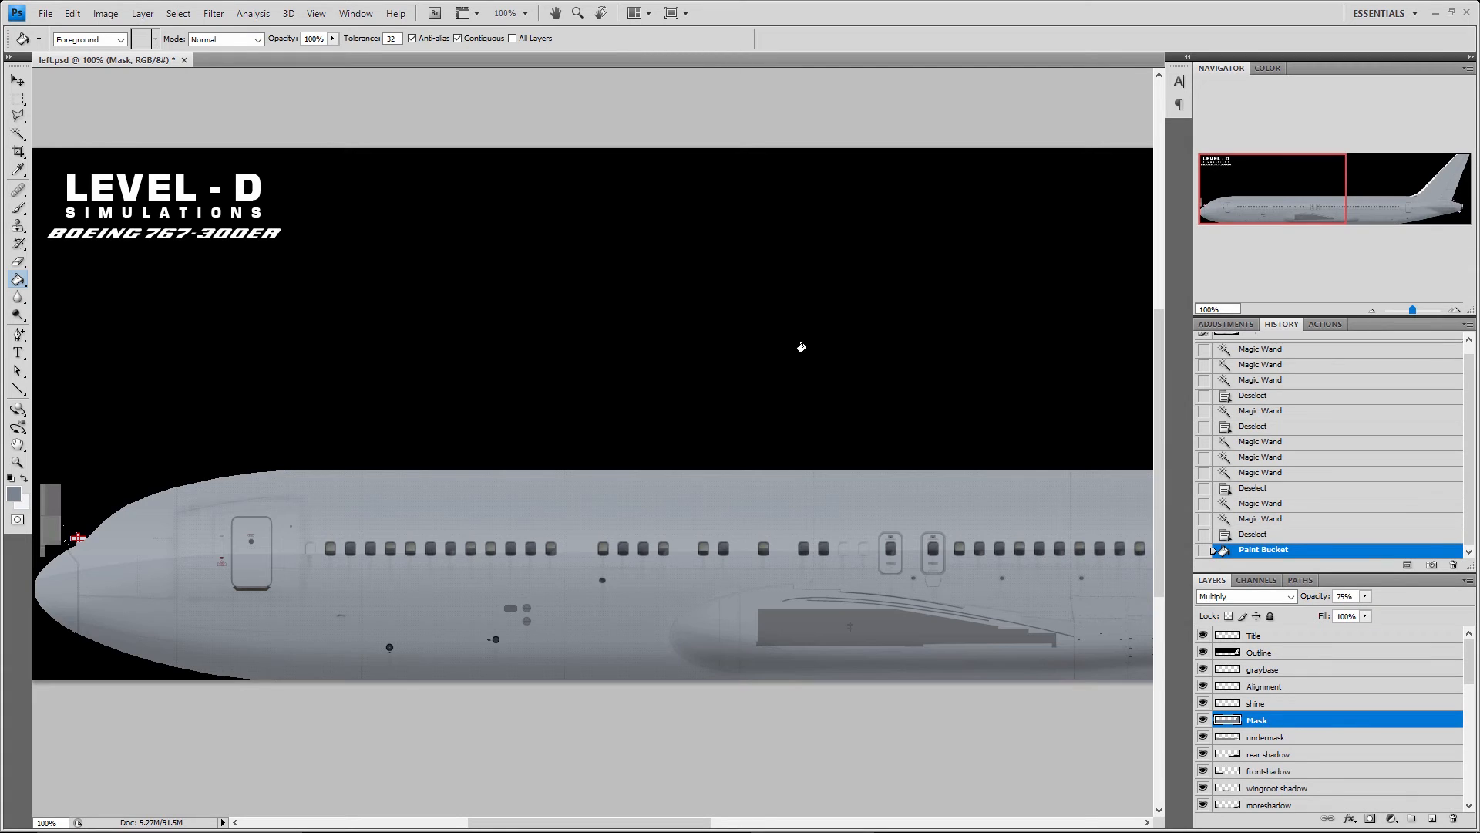
{"action": "key", "text": "ctrl+z"}
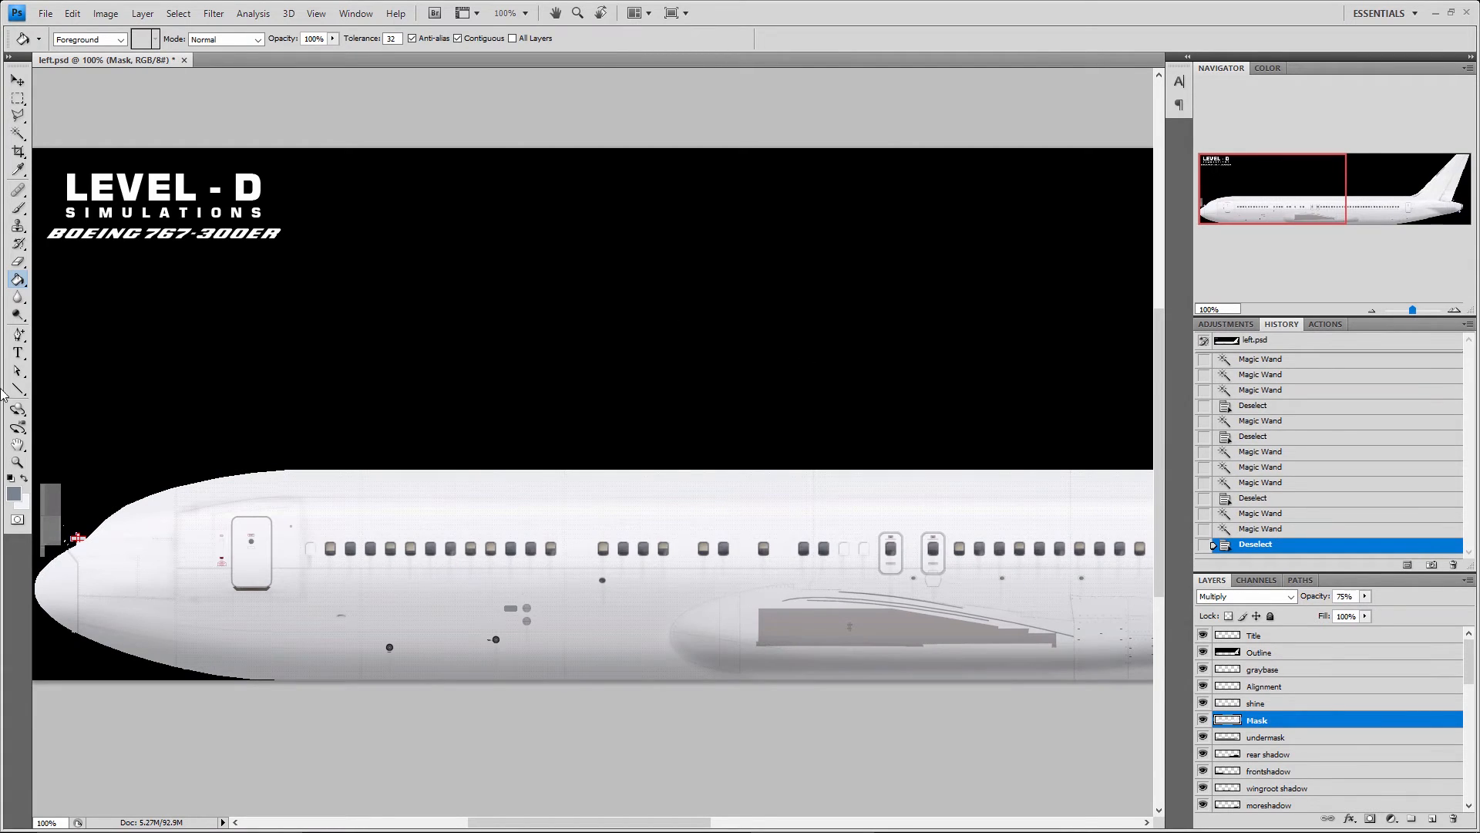
Marquee-select a small rectangle over the forward cabin windows, fill it with grey-blue using the Paint Bucket, and deselect
{"action": "left_click", "coordinate": [16, 99]}
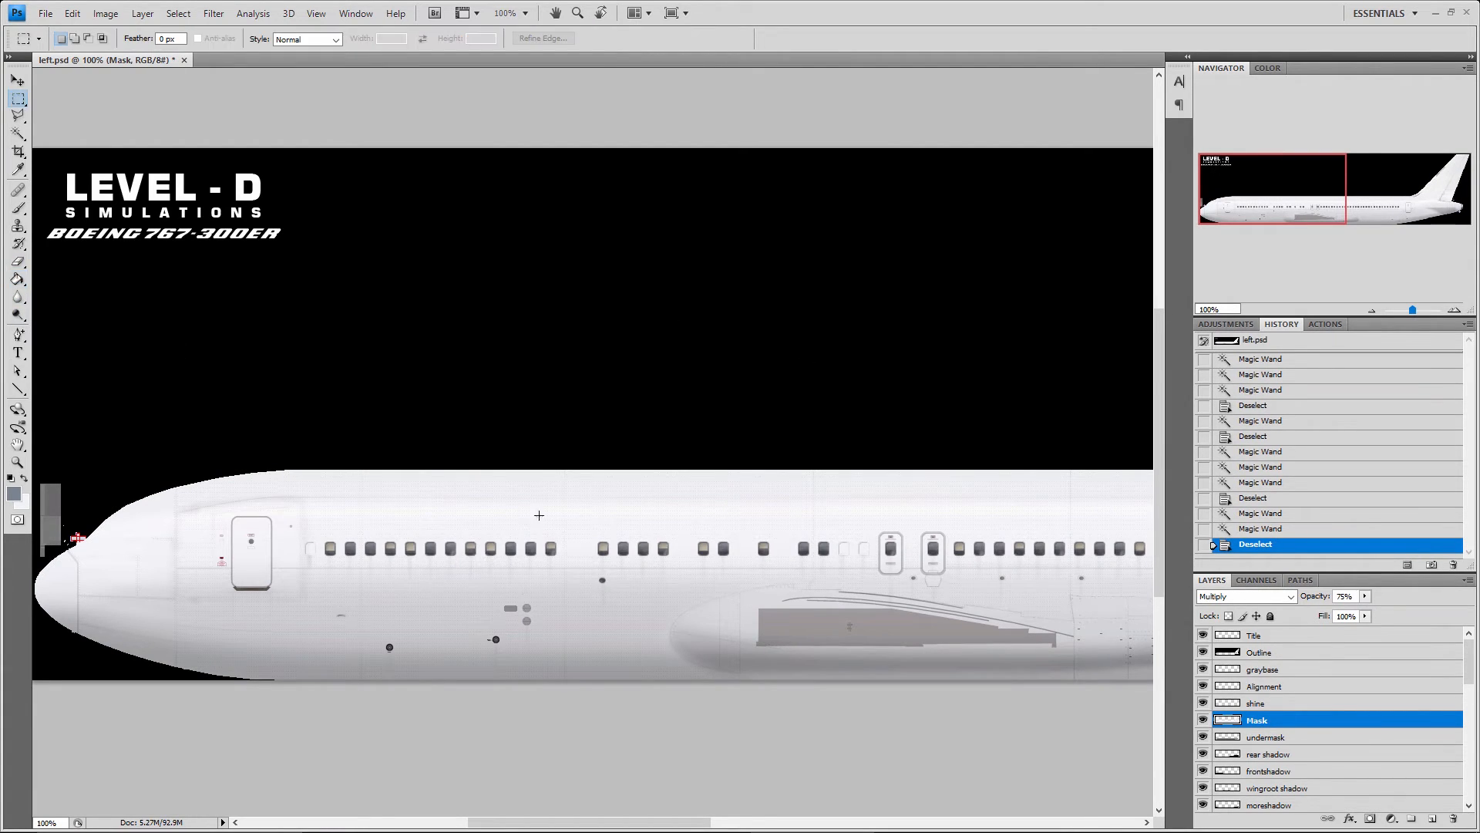
{"action": "left_click_drag", "start_coordinate": [548, 494], "coordinate": [650, 578]}
{"action": "key", "text": "g"}
{"action": "left_click", "coordinate": [574, 509]}
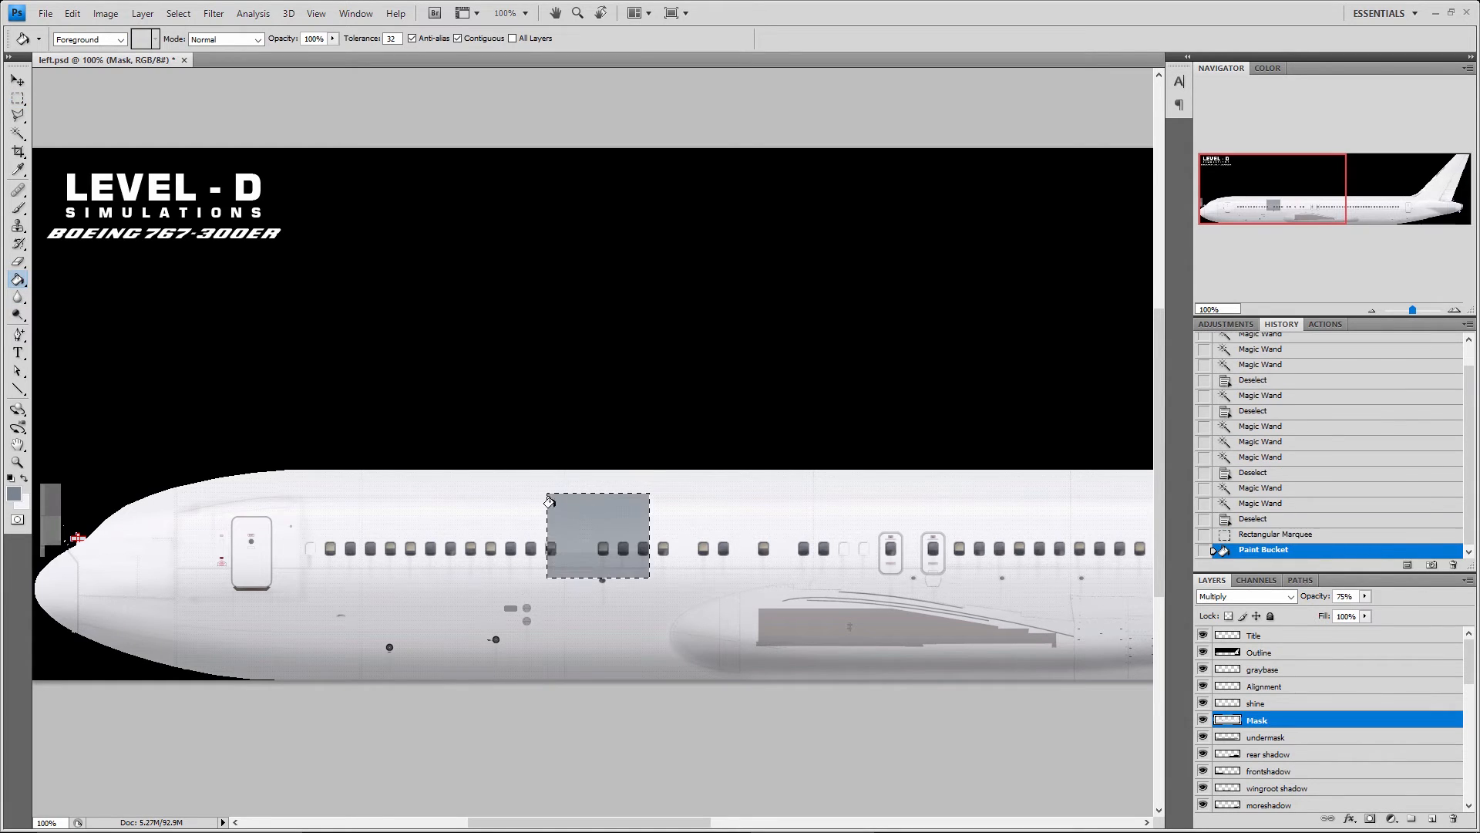
{"action": "key", "text": "ctrl+d"}
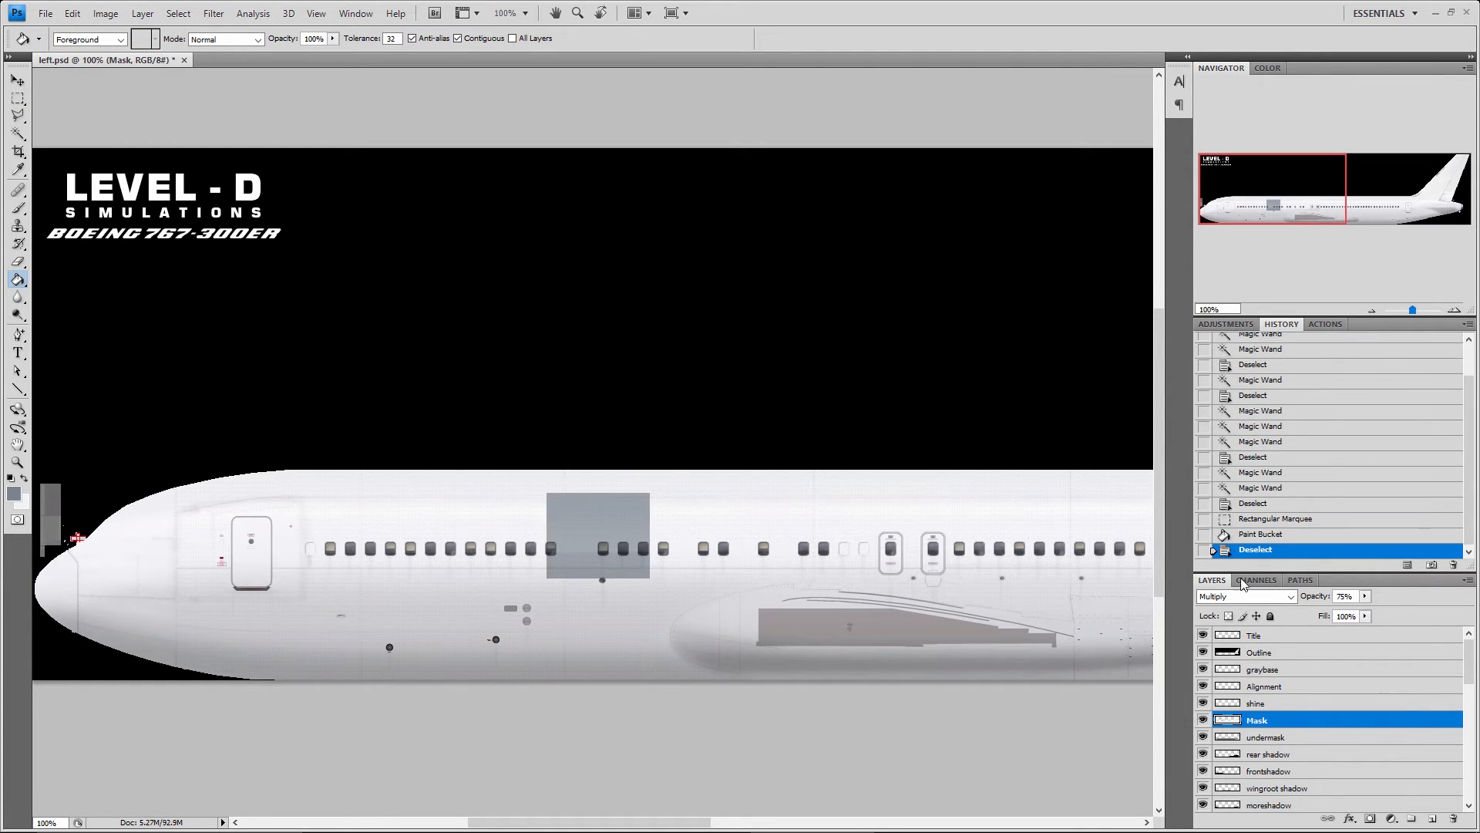
Delete the Paint Bucket fill over the forward cabin windows from the history, and deselect the rectangle
{"action": "left_click", "coordinate": [1280, 535]}
{"action": "left_click", "coordinate": [1453, 565]}
{"action": "left_click", "coordinate": [675, 318]}
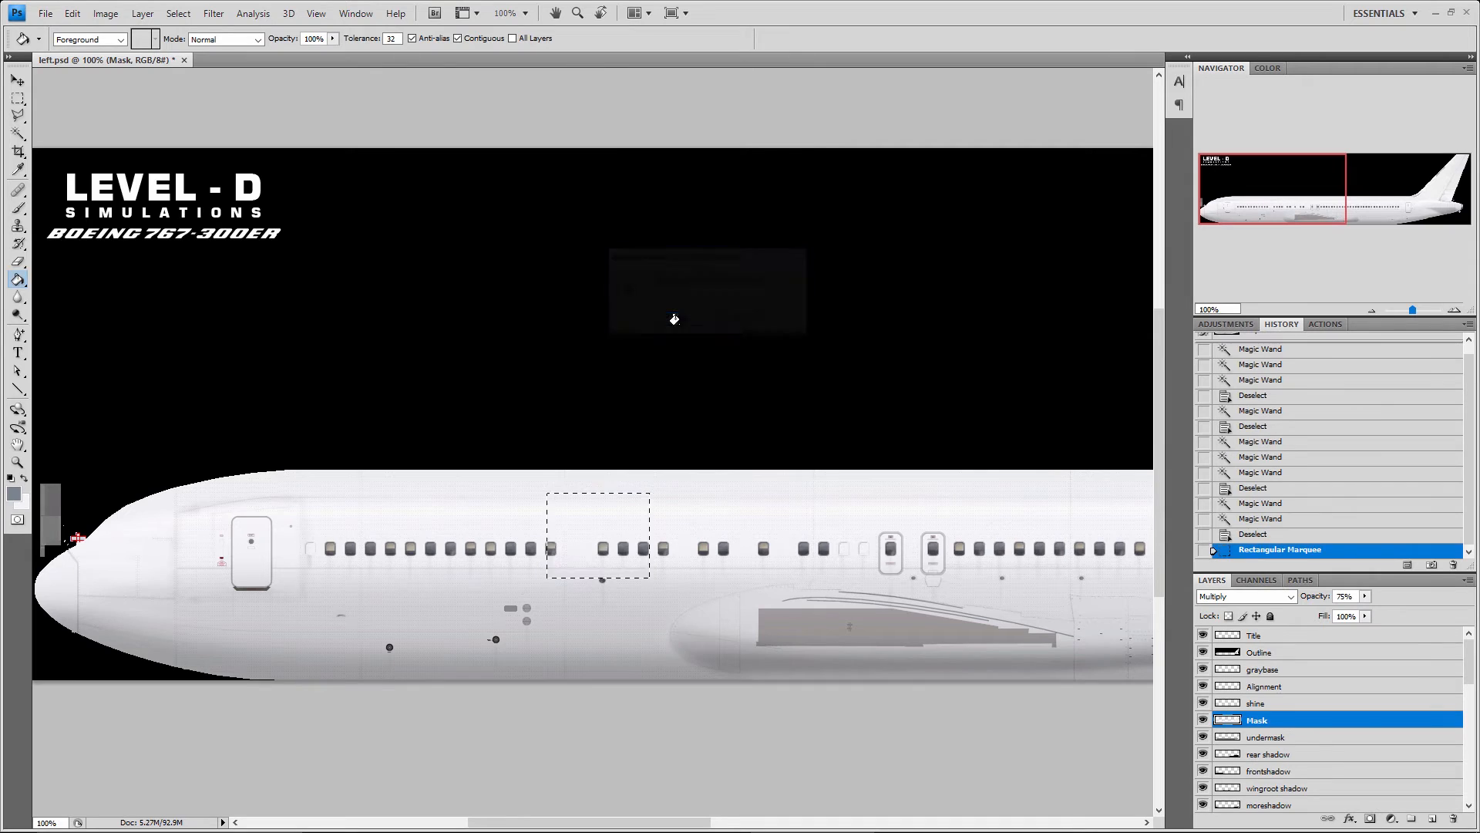
{"action": "key", "text": "ctrl+d"}
Activate the Blur and Dodge tools in turn, showing the variants grouped with each
{"action": "left_click", "coordinate": [17, 297]}
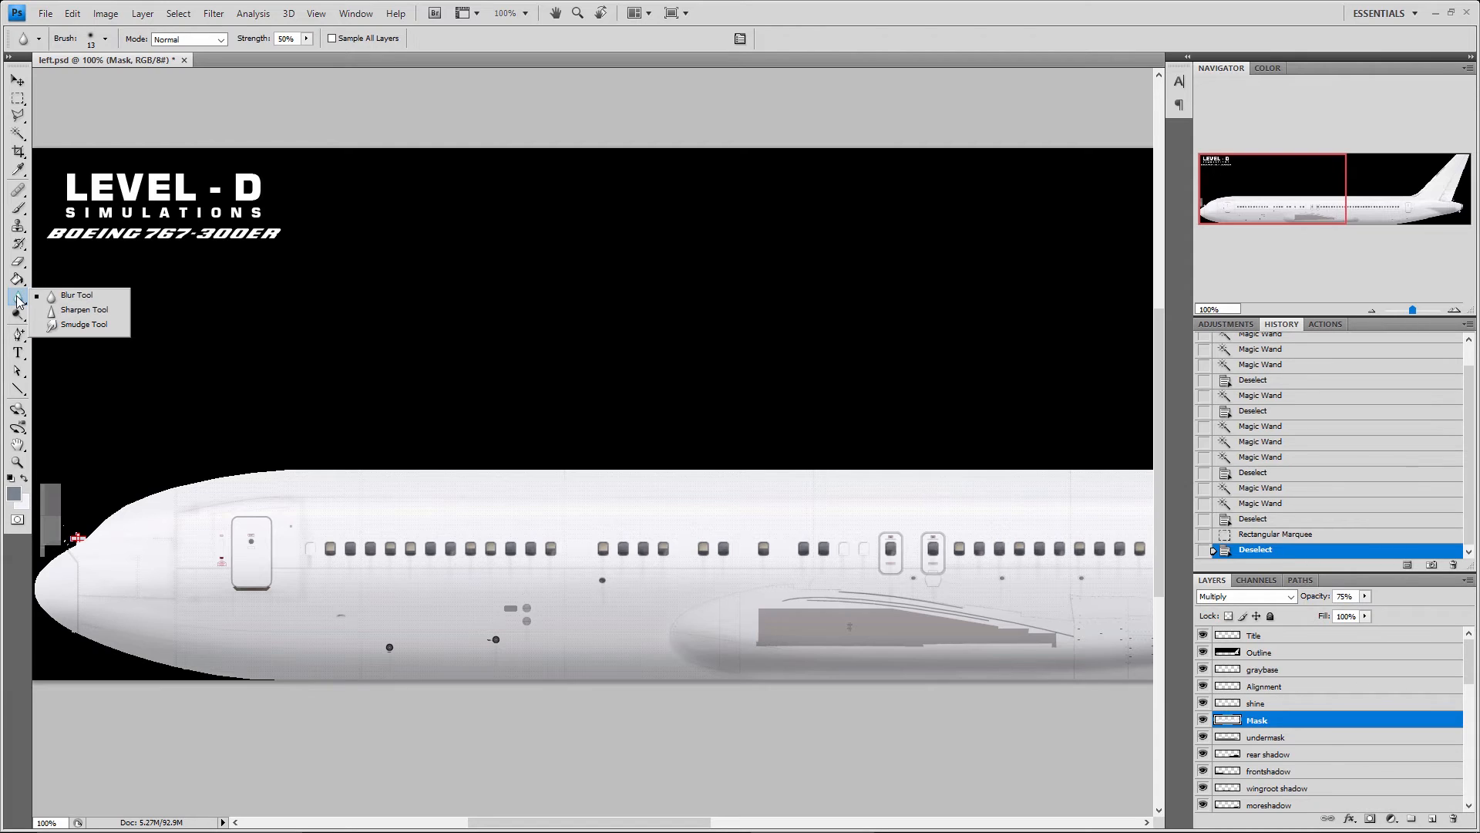
{"action": "left_click", "coordinate": [14, 301]}
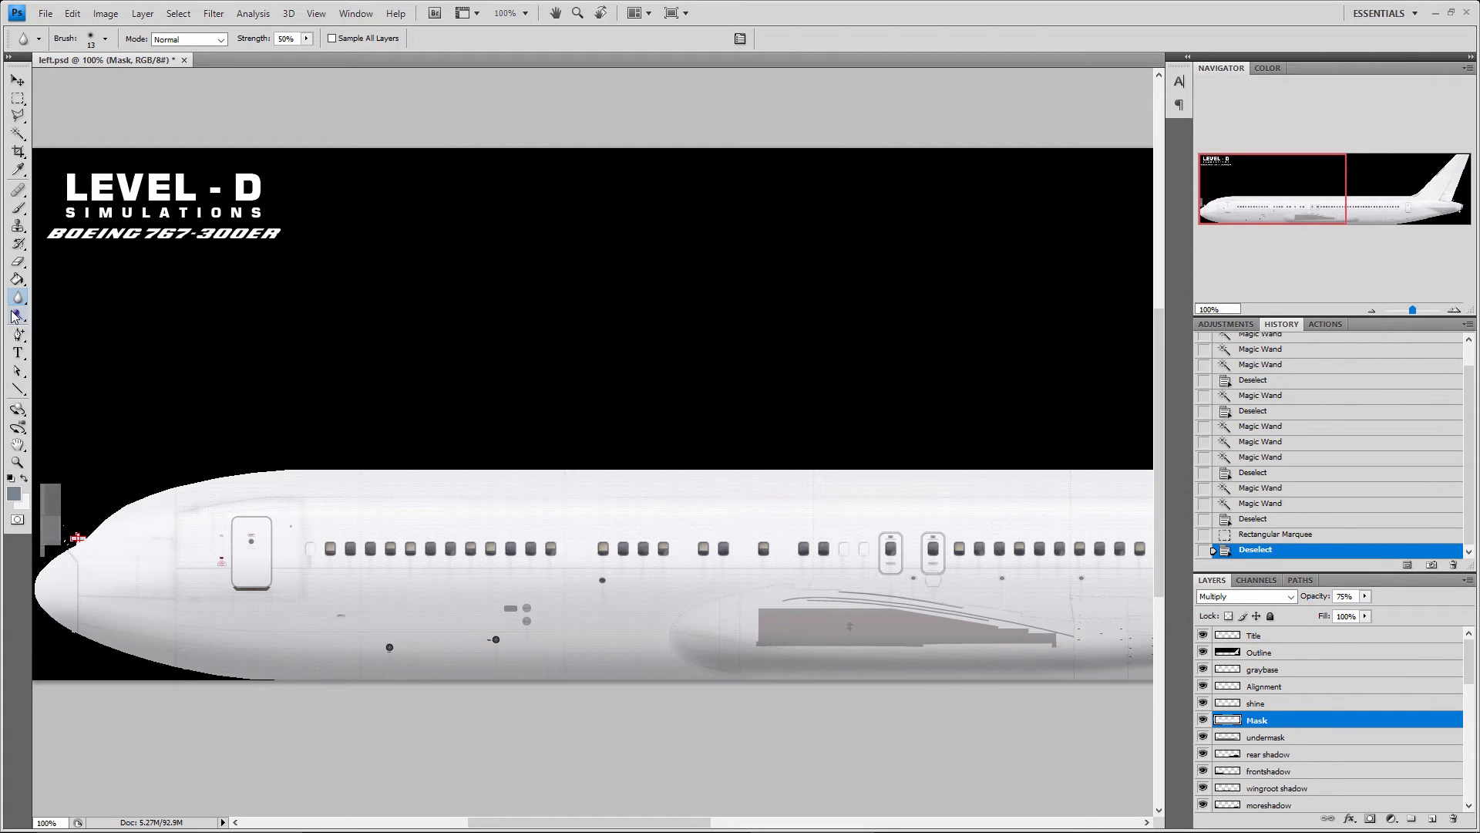
{"action": "left_click", "coordinate": [14, 316]}
{"action": "left_click", "coordinate": [13, 316]}
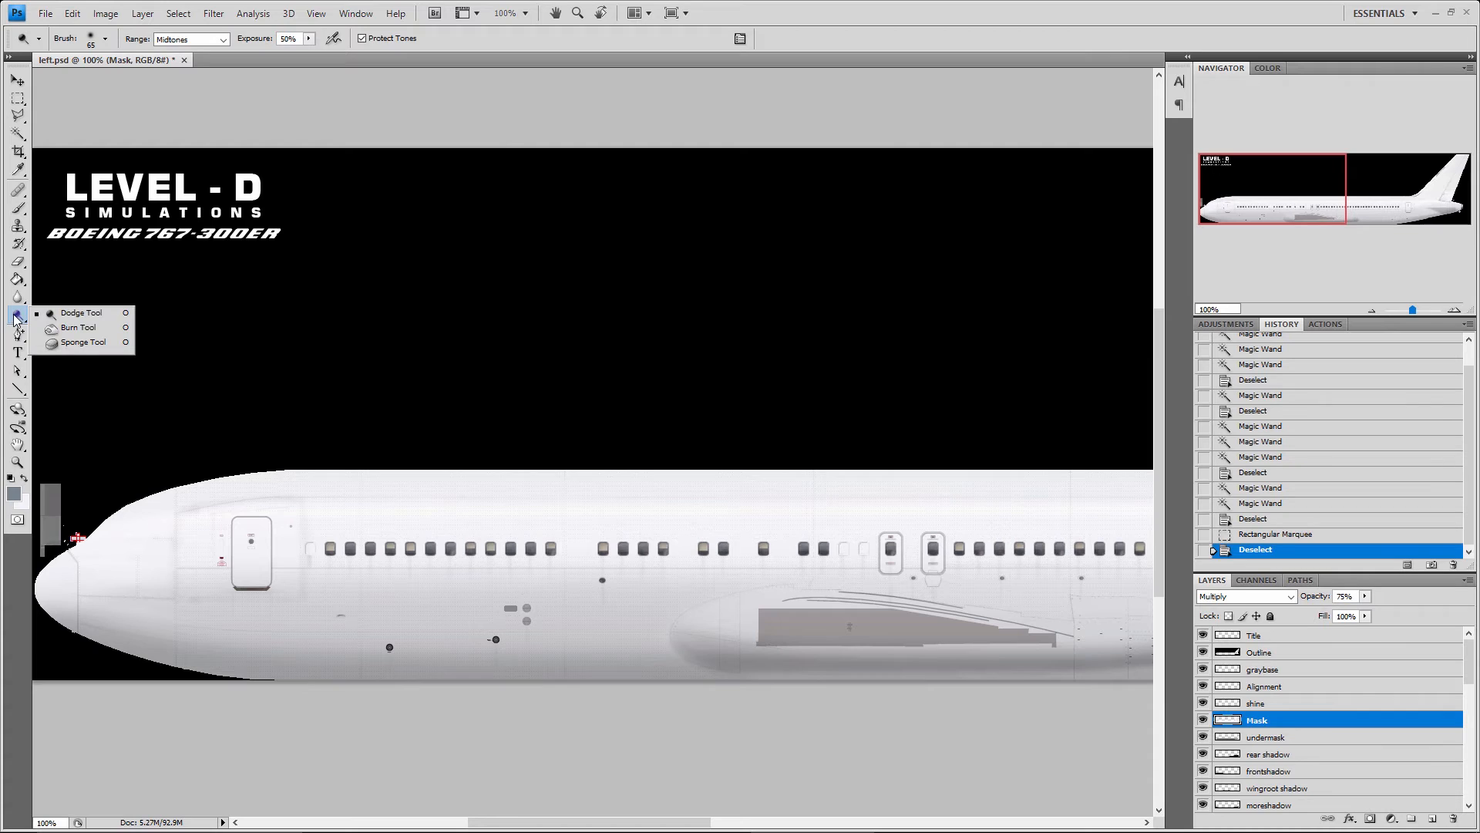
{"action": "left_click", "coordinate": [14, 316]}
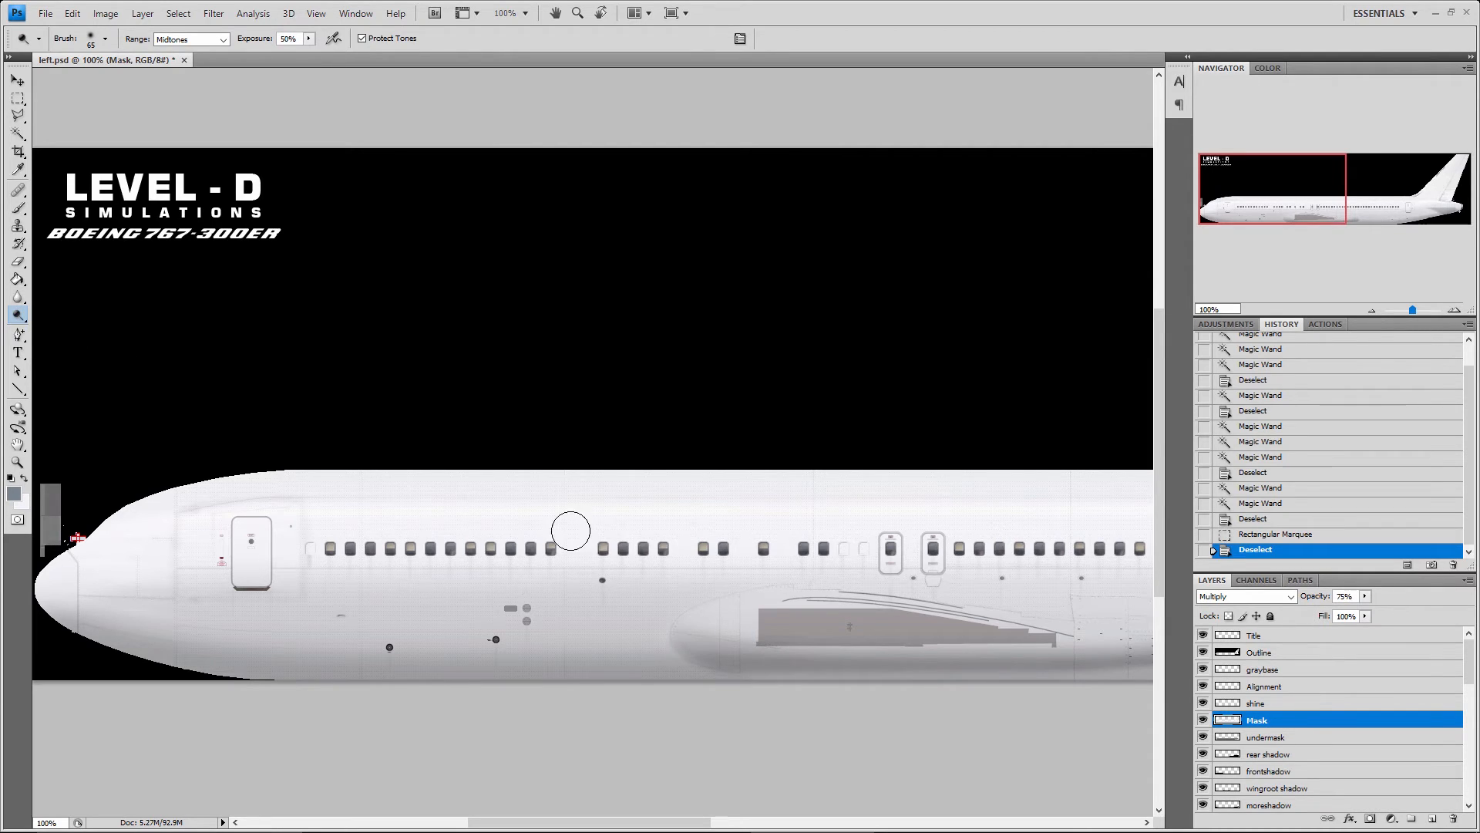
Draw a closed eight-point path with the Pen tool around the forward cabin windows, reaching the wing root
{"action": "left_click", "coordinate": [19, 336]}
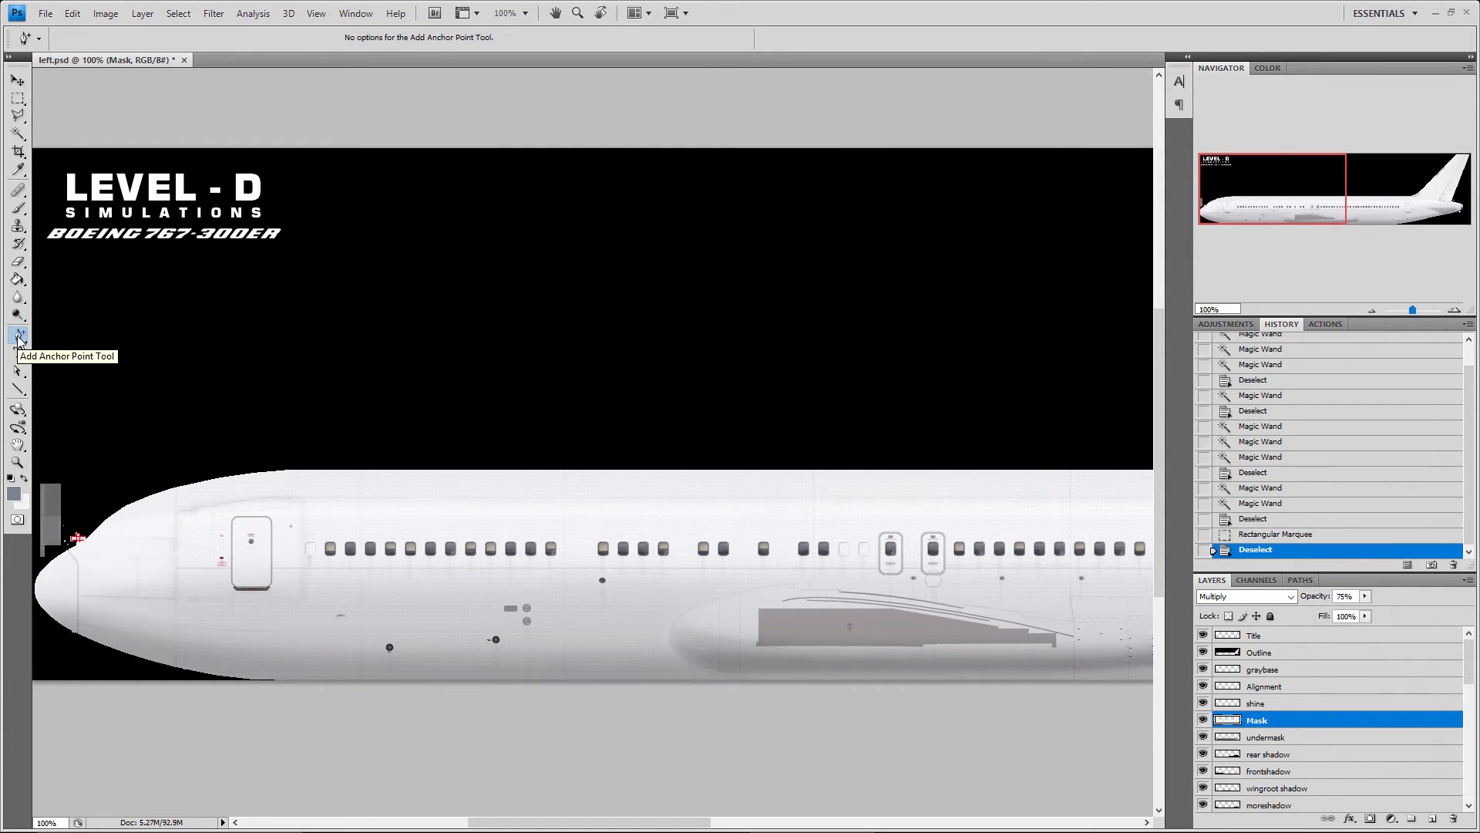
{"action": "right_click", "coordinate": [19, 336]}
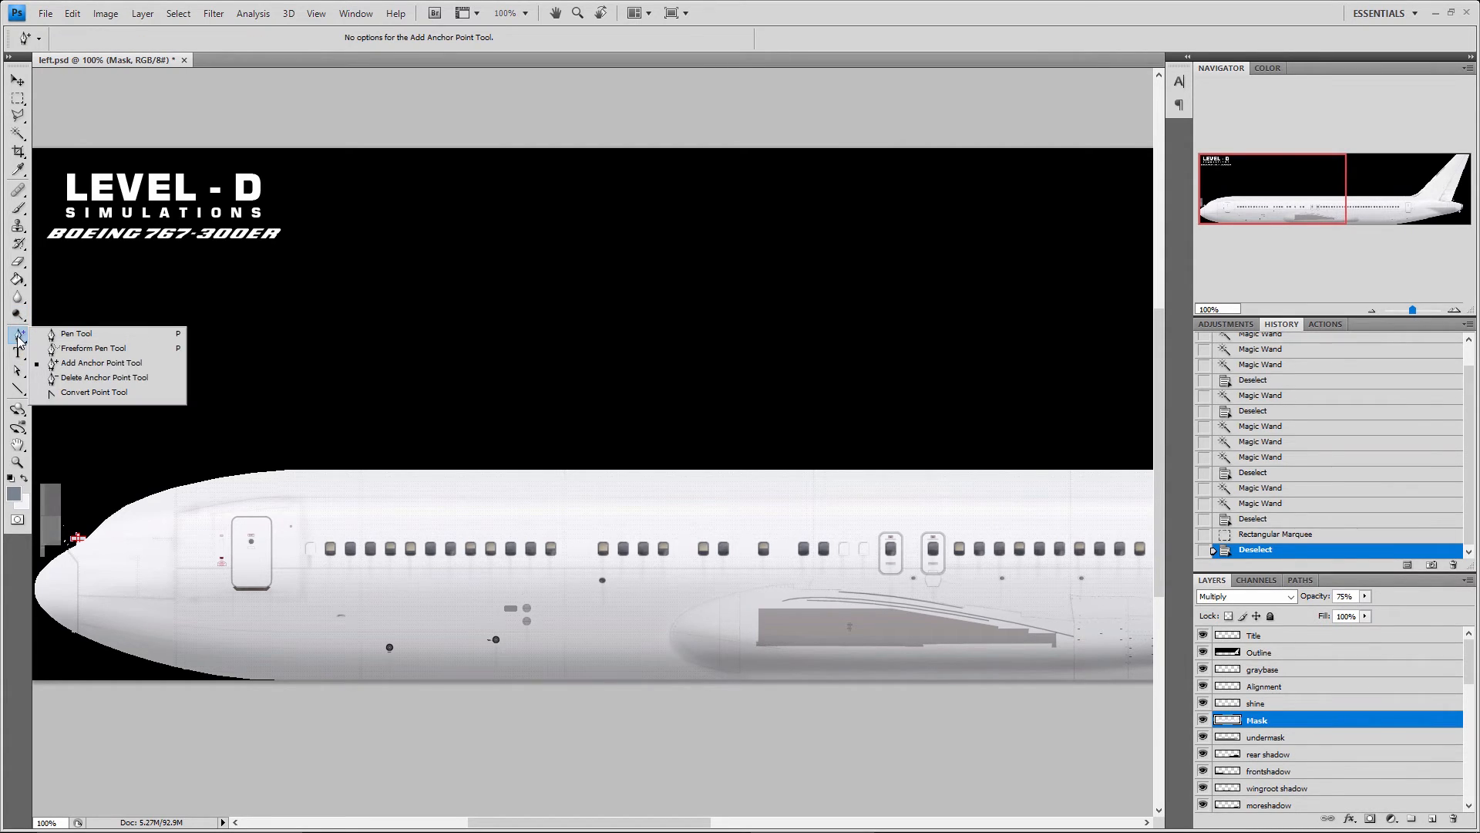
{"action": "left_click", "coordinate": [64, 335]}
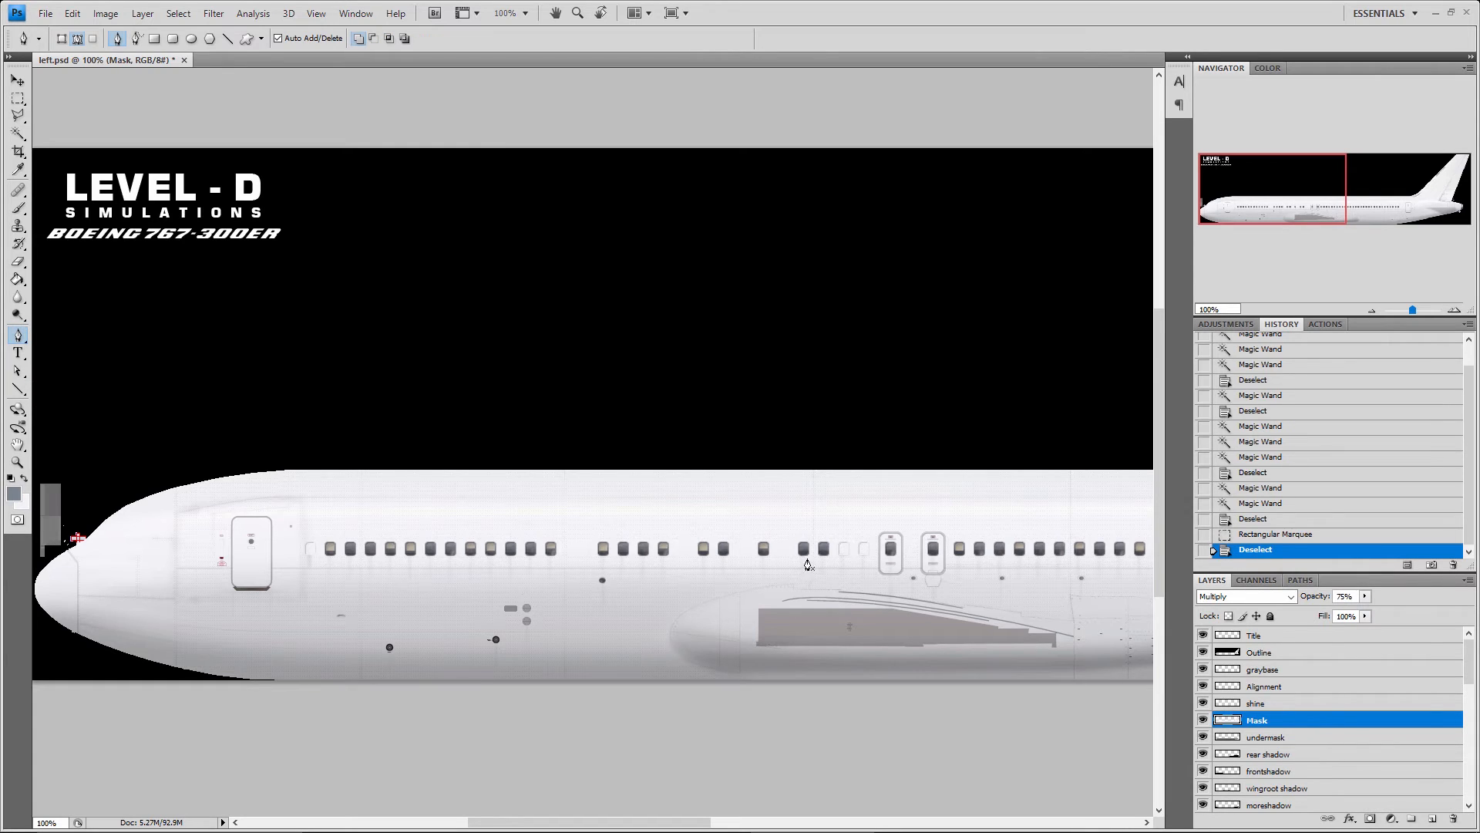
{"action": "left_click", "coordinate": [691, 513]}
{"action": "left_click", "coordinate": [462, 503]}
{"action": "left_click", "coordinate": [370, 550]}
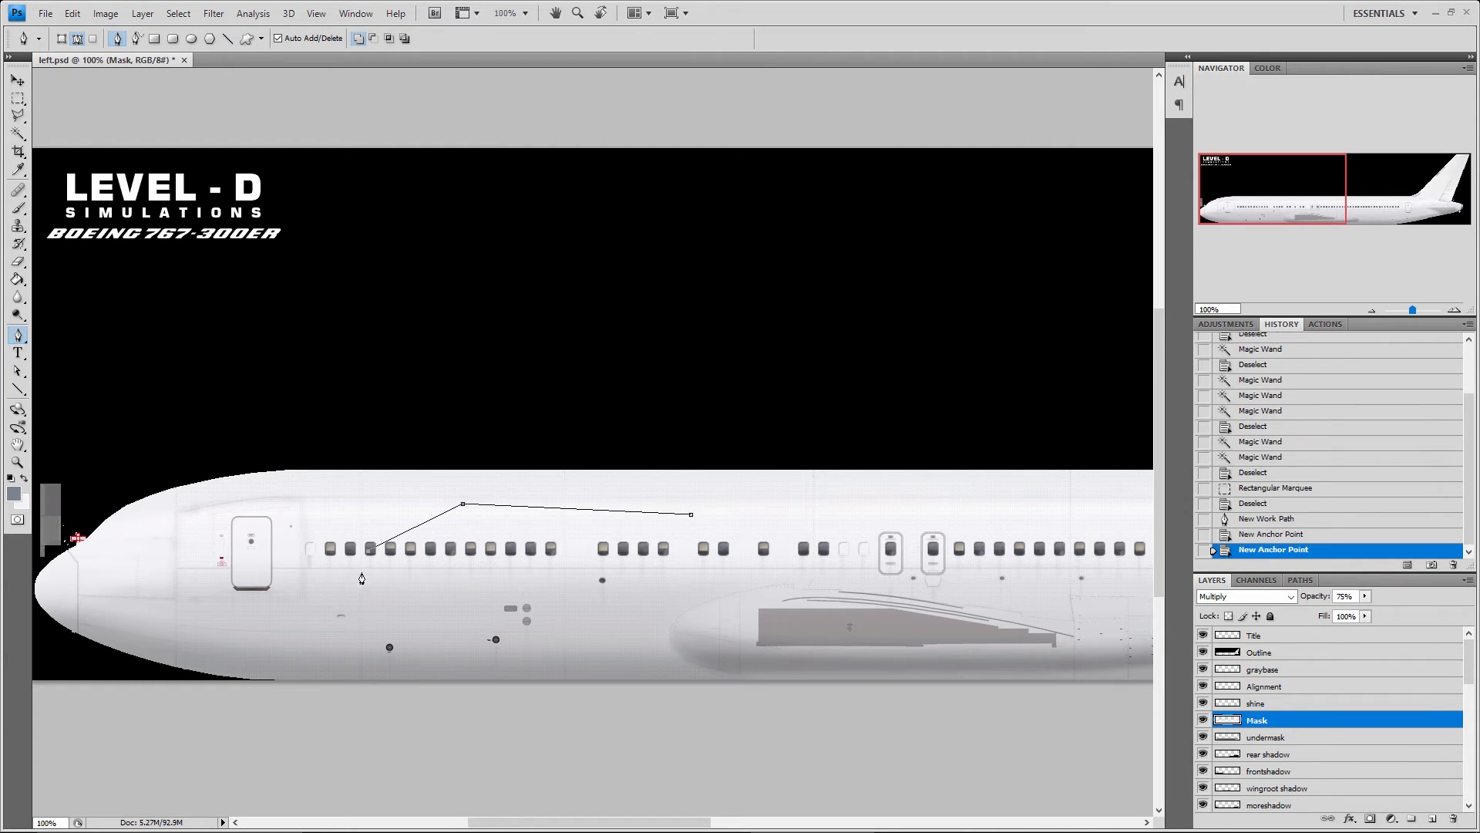
{"action": "left_click", "coordinate": [342, 621]}
{"action": "left_click", "coordinate": [538, 634]}
{"action": "left_click", "coordinate": [735, 633]}
{"action": "left_click", "coordinate": [823, 592]}
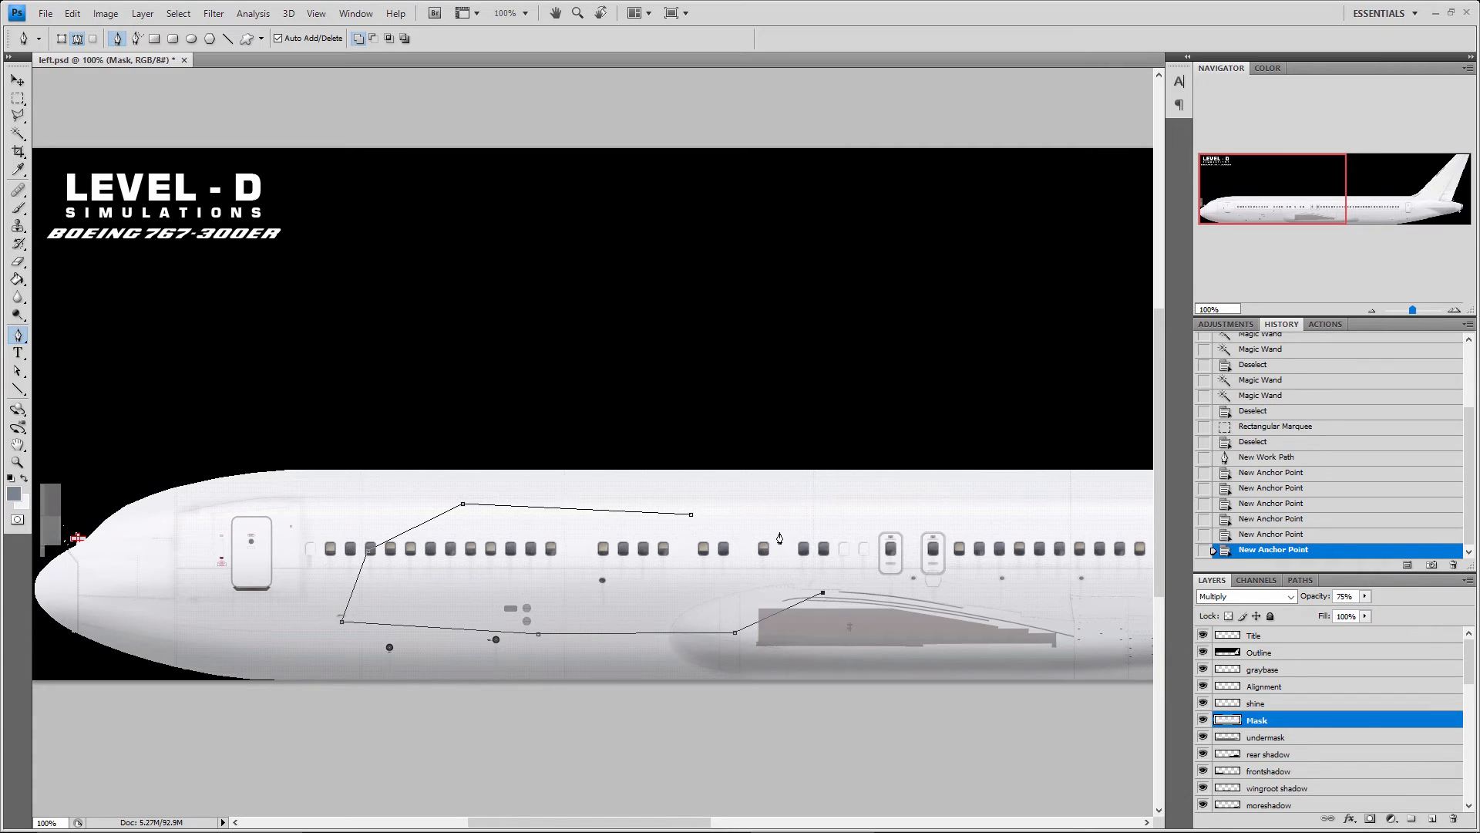
{"action": "left_click", "coordinate": [780, 531]}
{"action": "left_click", "coordinate": [691, 513]}
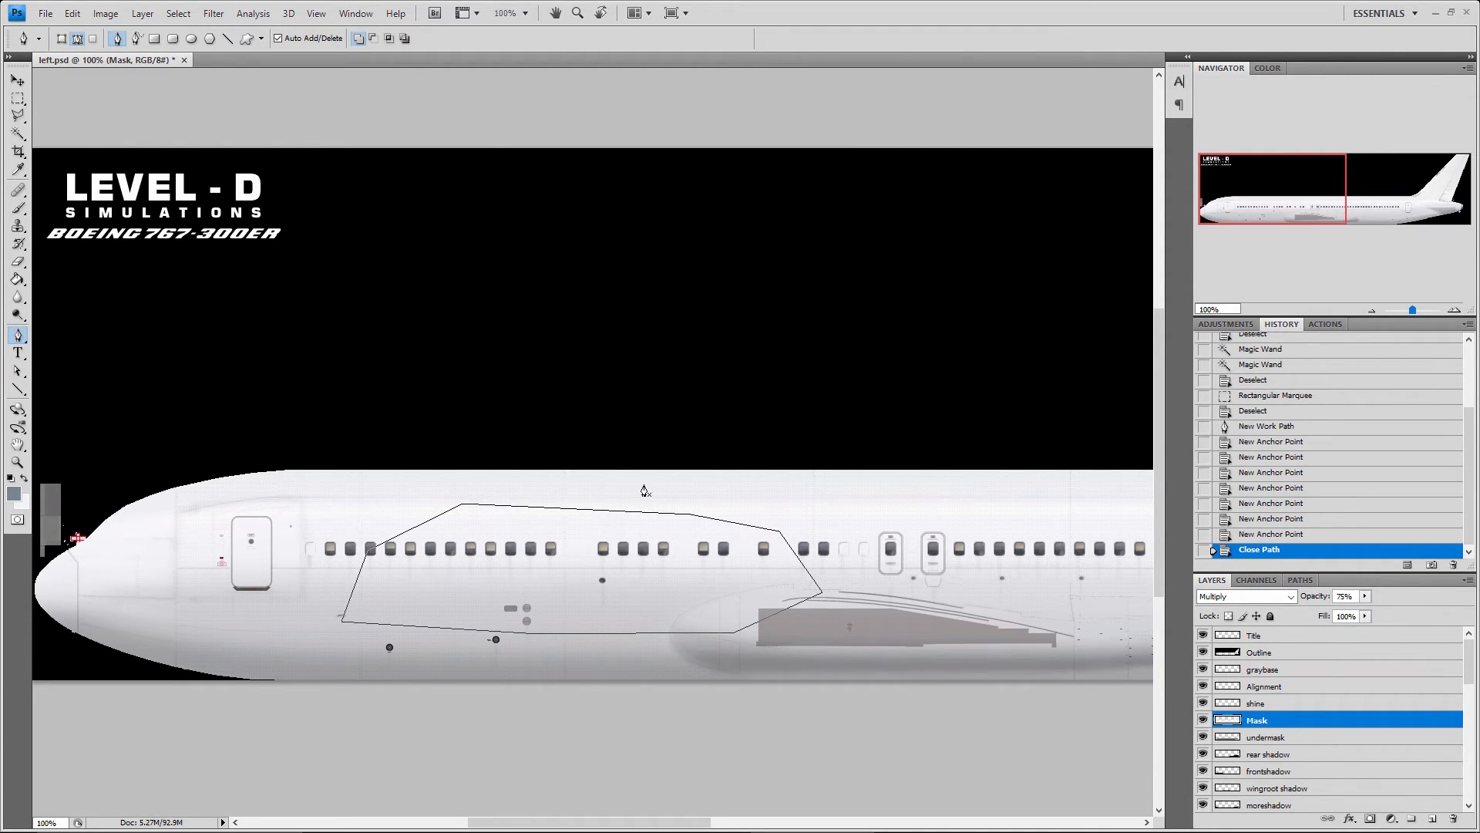
Move three anchor points at the path's upper and aft corners outward with the Direct Selection tool
{"action": "left_click", "coordinate": [18, 371]}
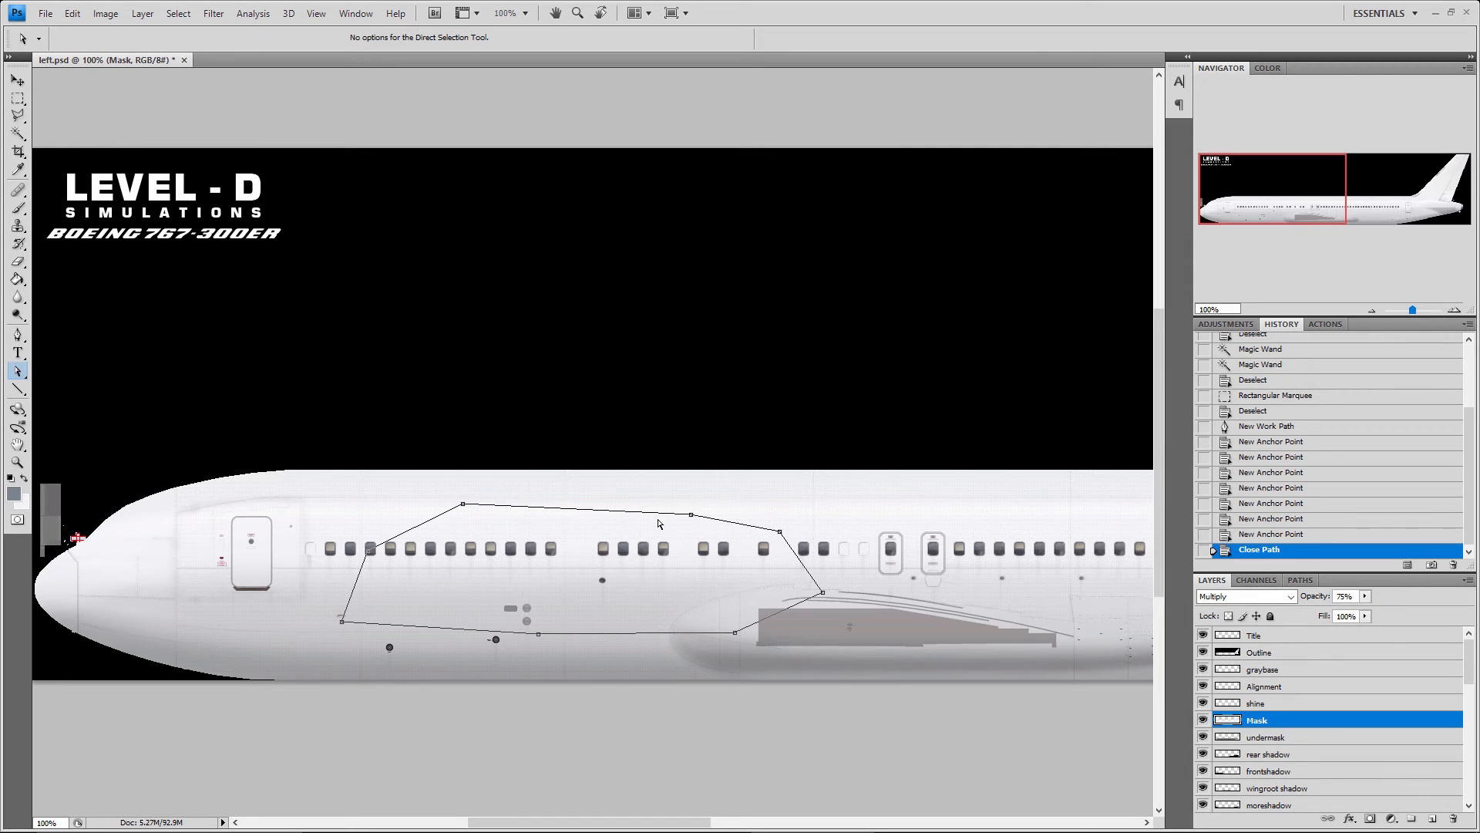
{"action": "left_click_drag", "start_coordinate": [691, 514], "coordinate": [733, 488]}
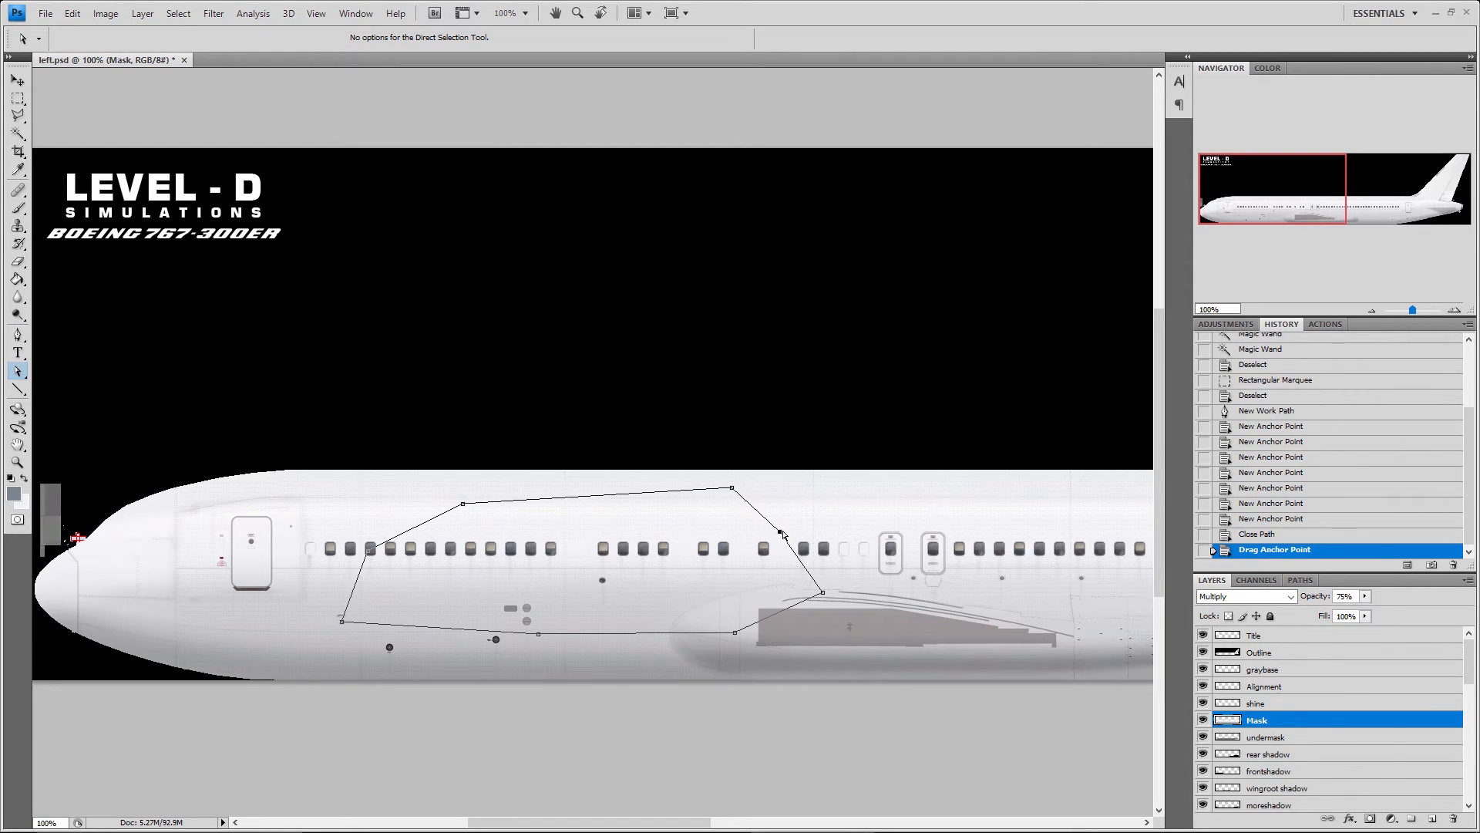
{"action": "left_click_drag", "start_coordinate": [781, 533], "coordinate": [858, 498]}
{"action": "mouse_move", "coordinate": [823, 592]}
{"action": "left_mouse_down"}
{"action": "mouse_move", "coordinate": [841, 583]}
{"action": "mouse_move", "coordinate": [836, 601]}
{"action": "left_mouse_up"}
Add an anchor point on the path's aft edge, pull it and its handles into a curve, and add another point on the upper edge
{"action": "left_click_drag", "start_coordinate": [18, 333], "coordinate": [83, 366]}
{"action": "left_click", "coordinate": [846, 551]}
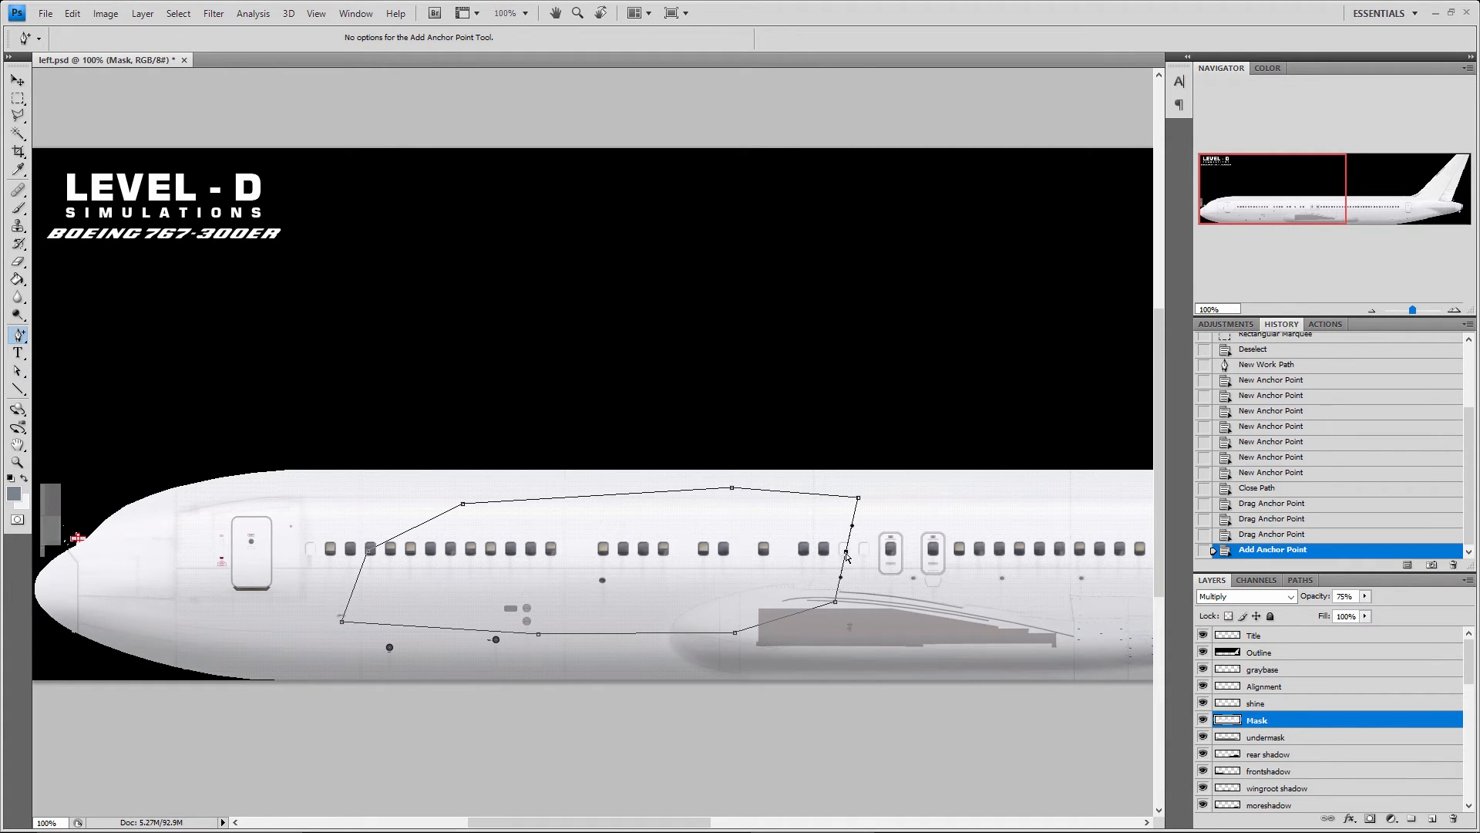
{"action": "left_click_drag", "start_coordinate": [846, 552], "coordinate": [936, 431]}
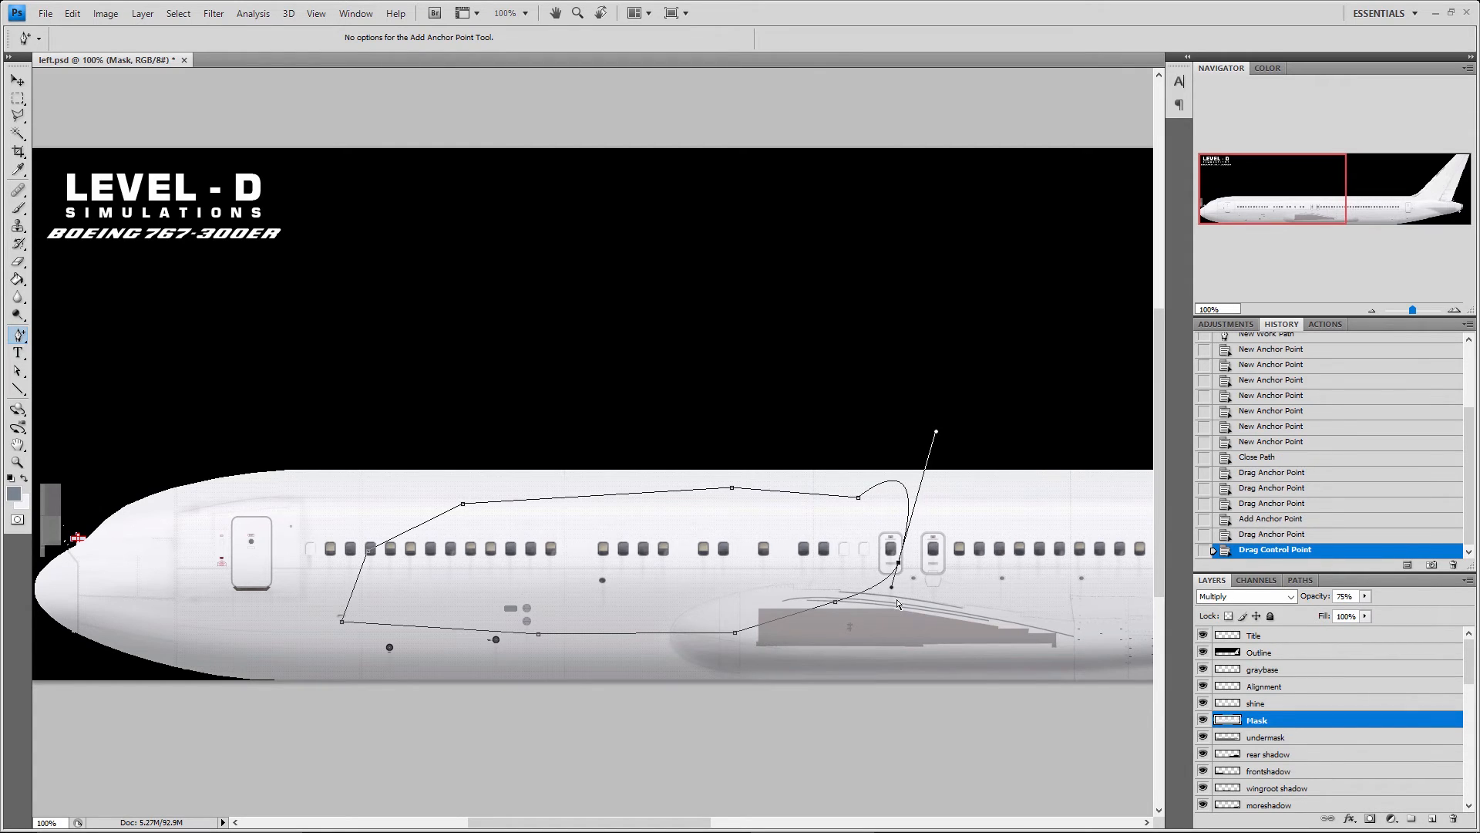
{"action": "left_click_drag", "start_coordinate": [892, 586], "coordinate": [857, 677]}
{"action": "left_click", "coordinate": [836, 497]}
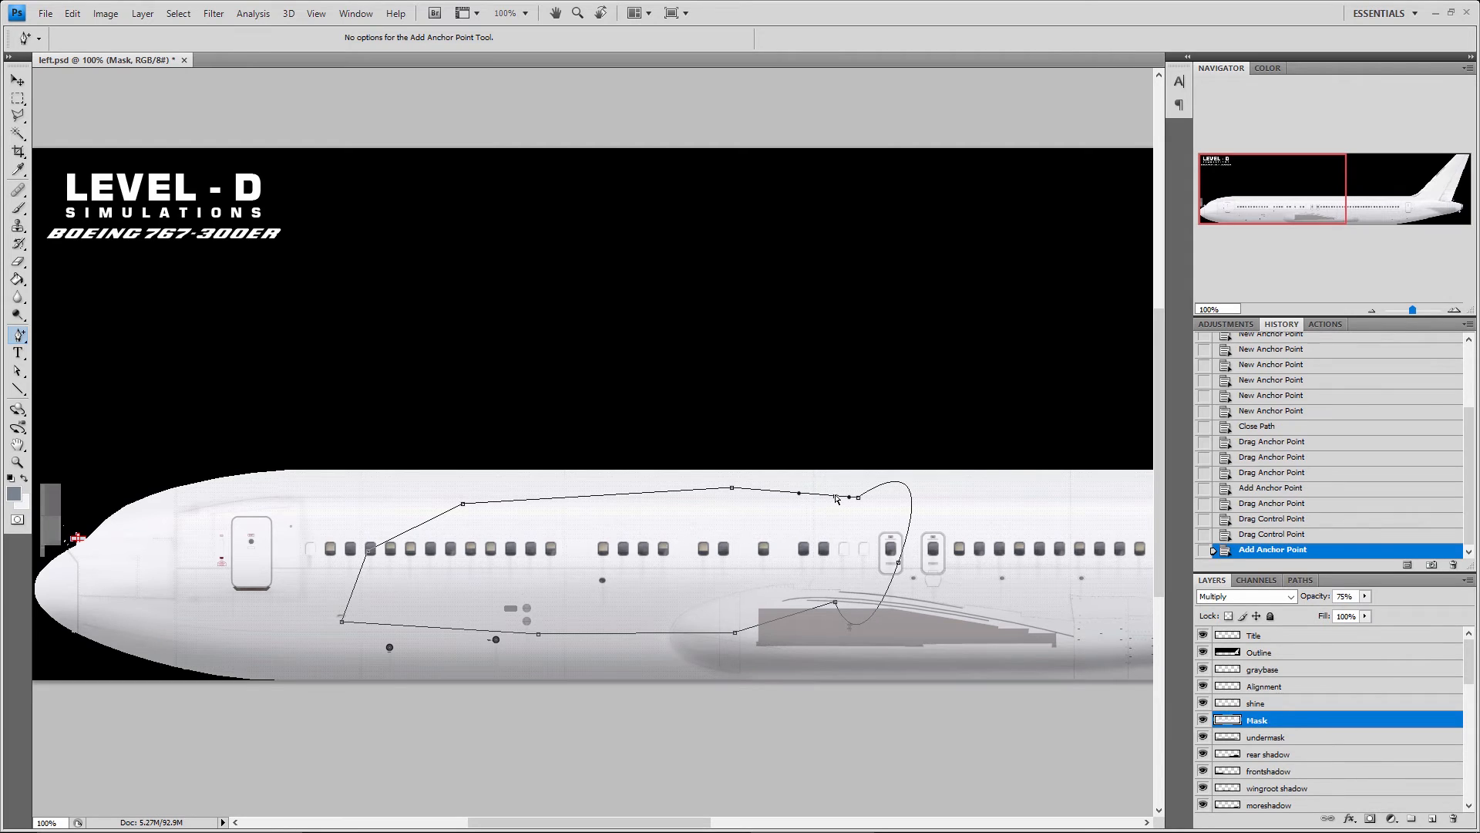
Convert the curved path into a new anti-aliased selection with the Make Selection command, and deselect it
{"action": "right_click", "coordinate": [837, 497]}
{"action": "left_click", "coordinate": [17, 340]}
{"action": "right_click", "coordinate": [18, 341]}
{"action": "left_click", "coordinate": [41, 335]}
{"action": "left_click", "coordinate": [18, 371]}
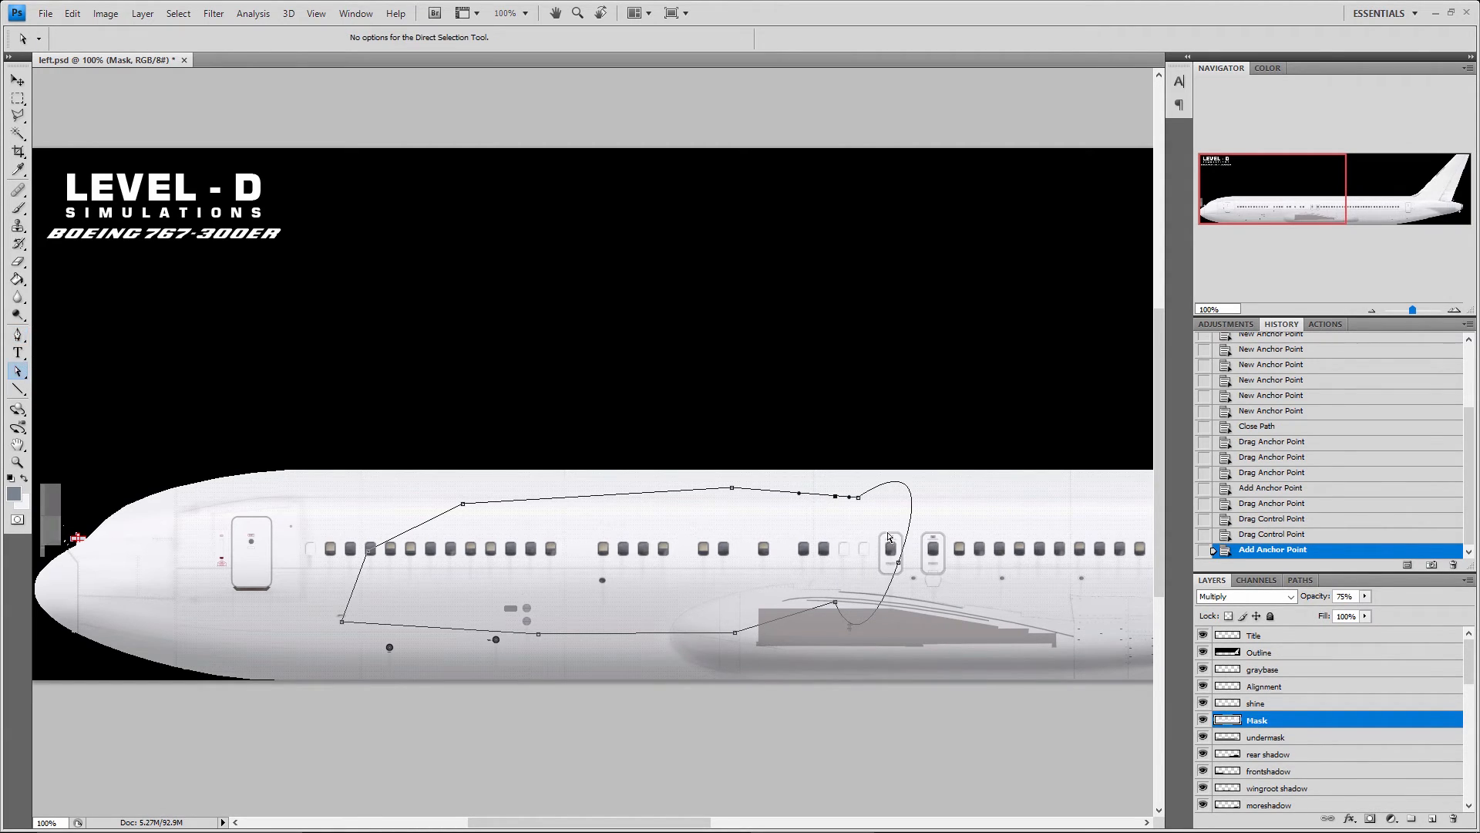
{"action": "right_click", "coordinate": [853, 497]}
{"action": "left_click", "coordinate": [918, 591]}
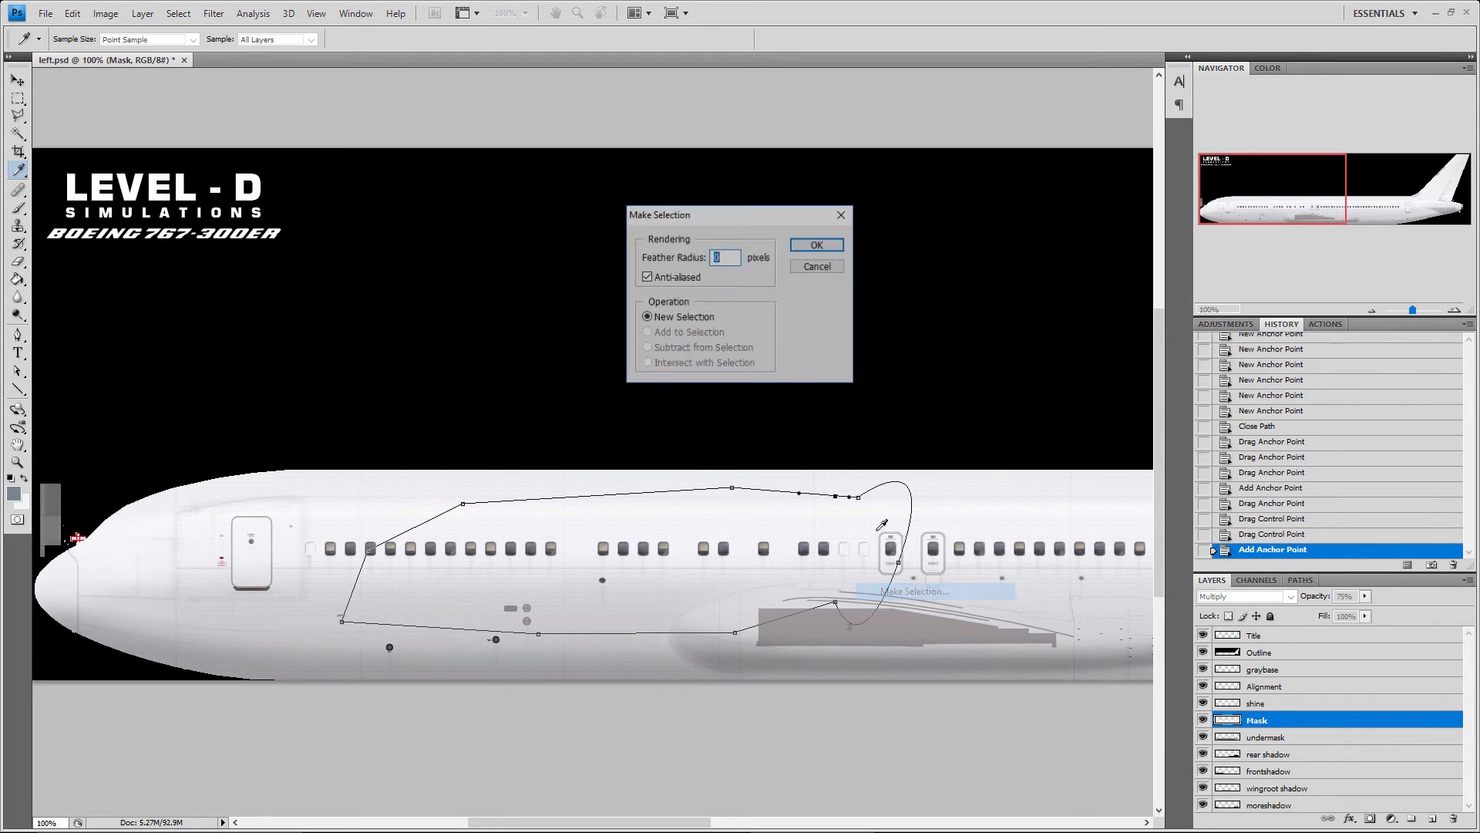
{"action": "left_click", "coordinate": [819, 244]}
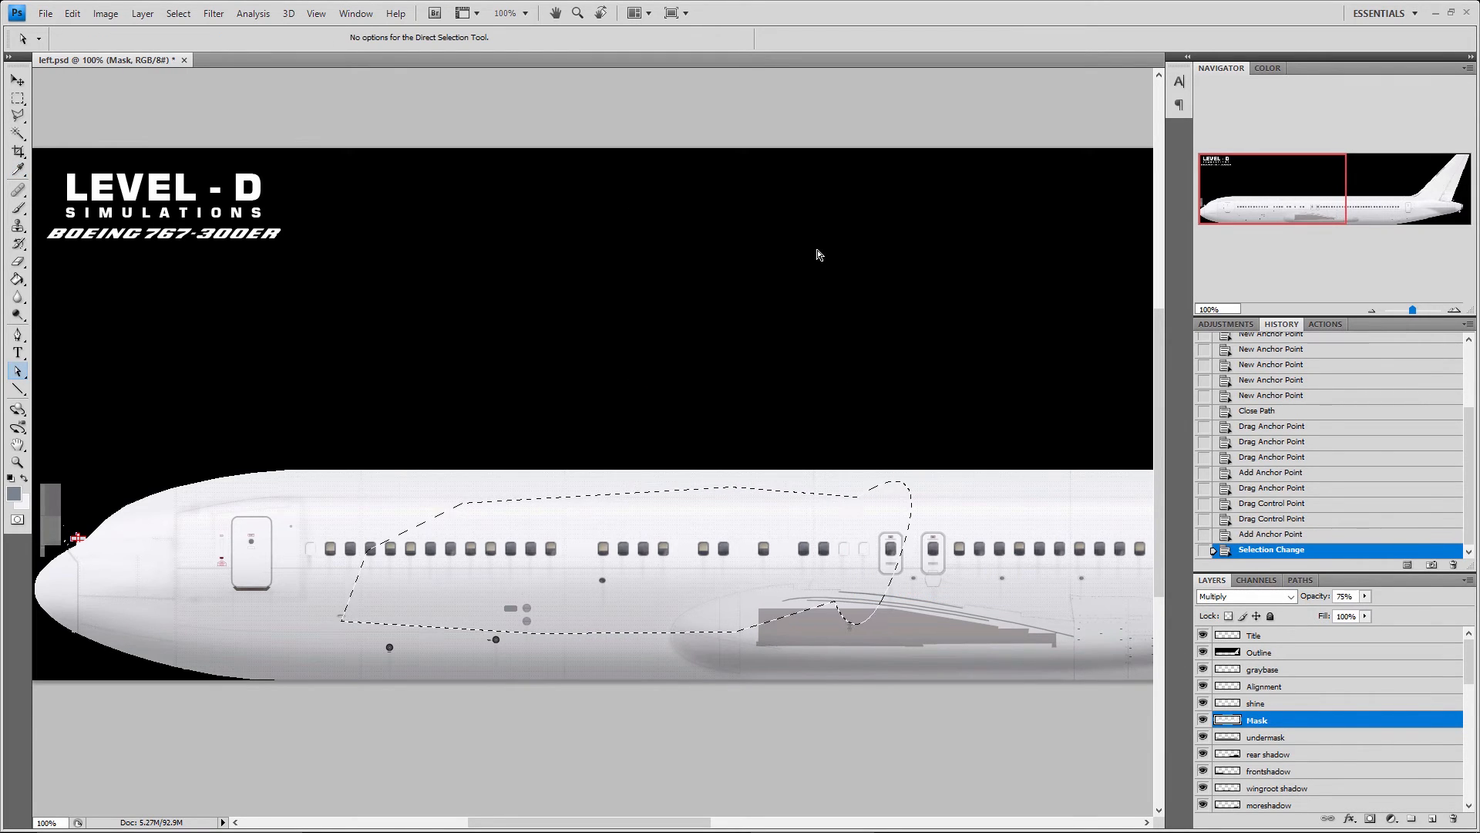
{"action": "key", "text": "ctrl+d"}
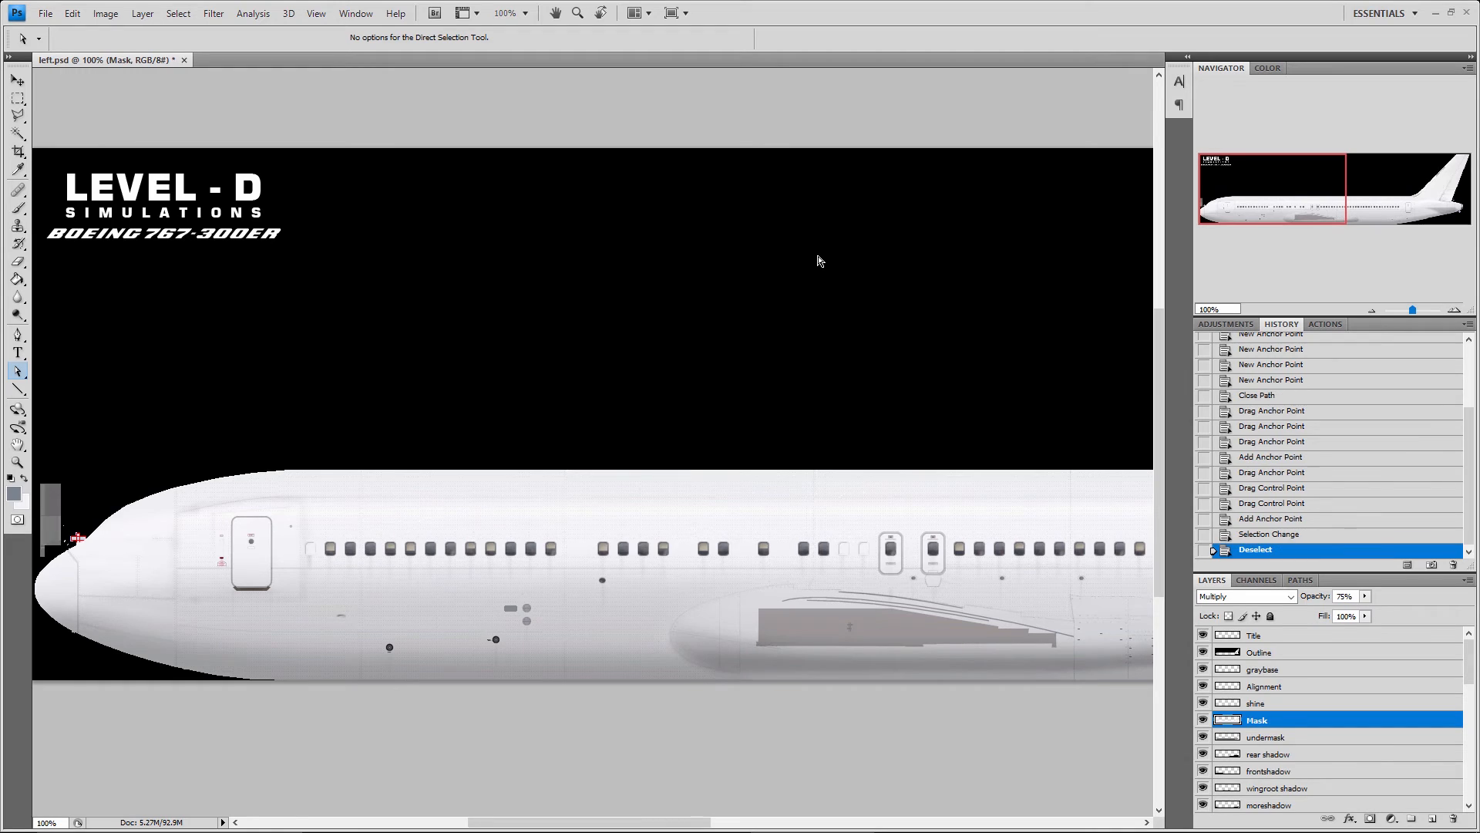
Activate the Line, Pen, Horizontal Type and Direct Selection tools in turn, showing the type and path selection variants
{"action": "left_click", "coordinate": [17, 389]}
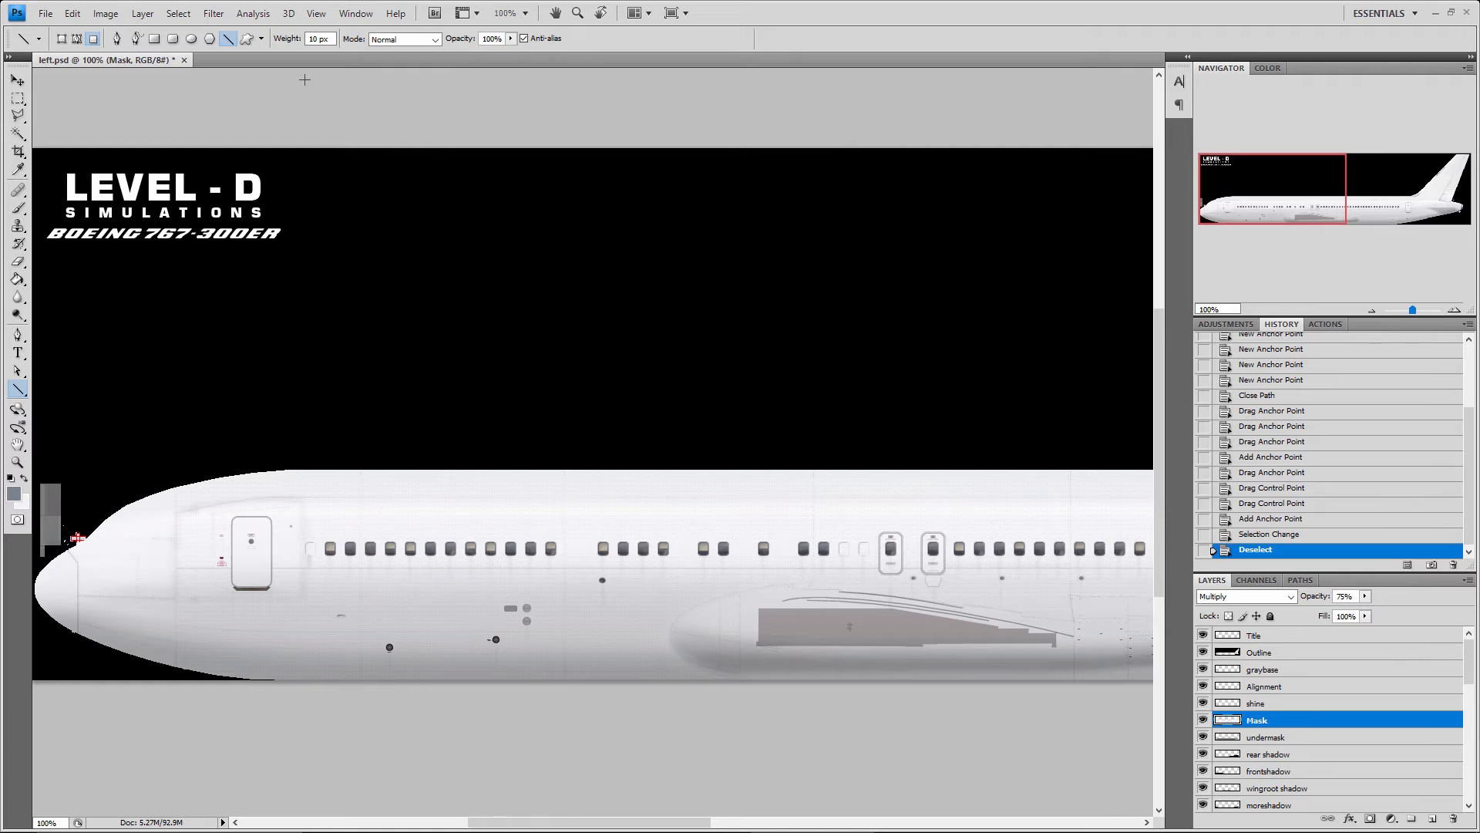
{"action": "left_click", "coordinate": [18, 335]}
{"action": "left_click", "coordinate": [66, 334]}
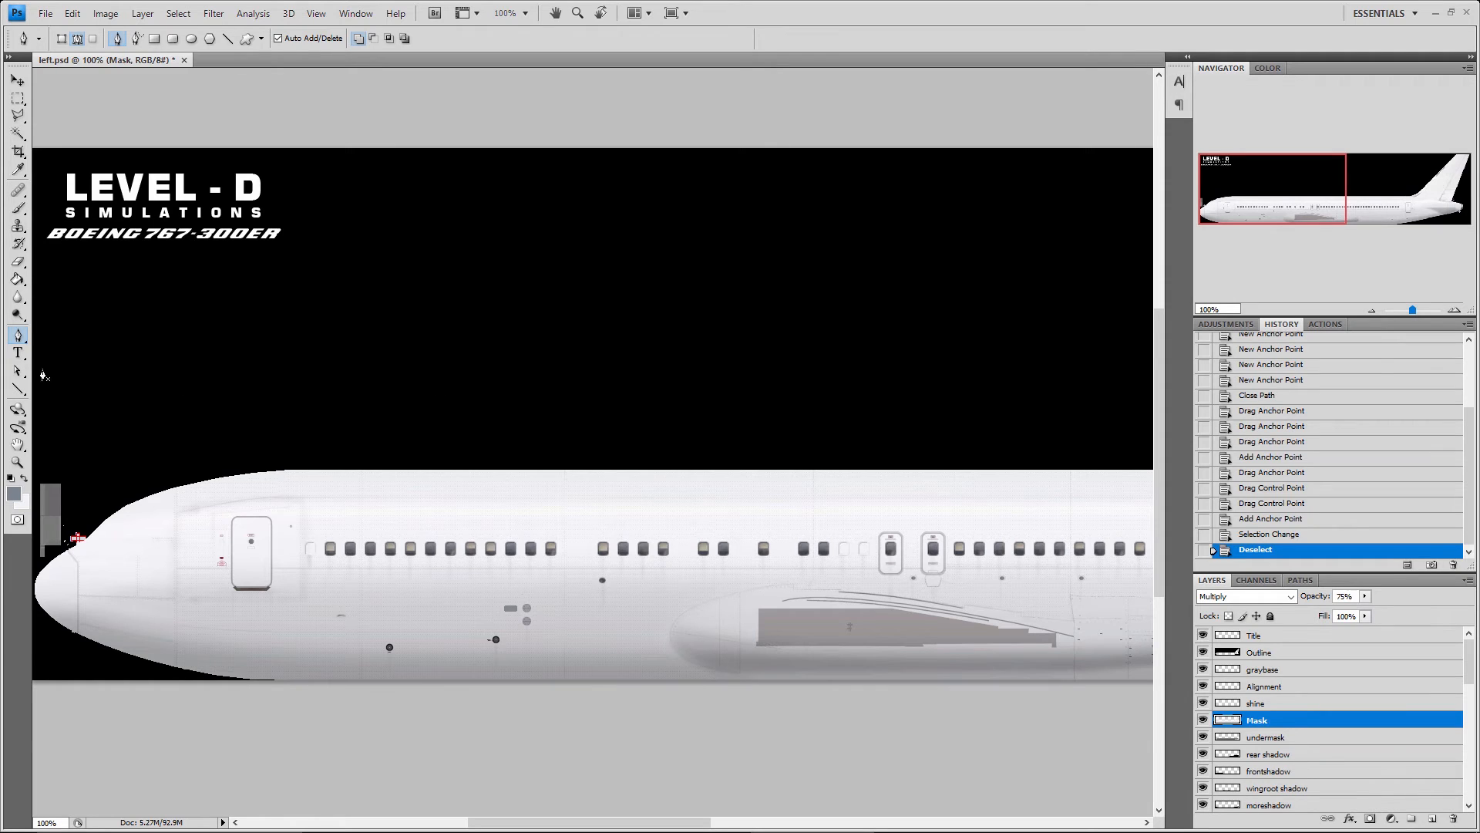
{"action": "left_click", "coordinate": [20, 351]}
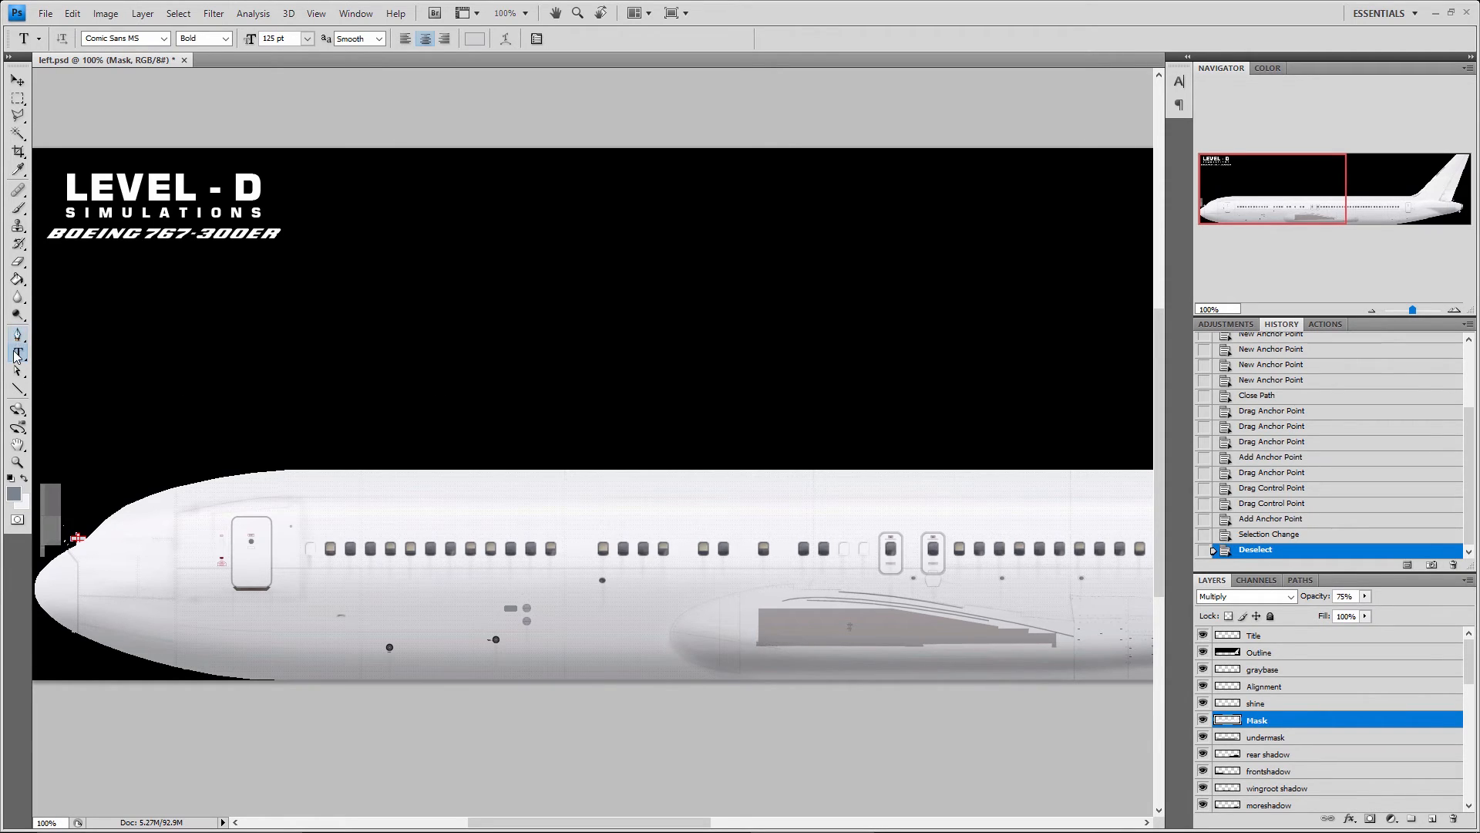
{"action": "left_click", "coordinate": [17, 355]}
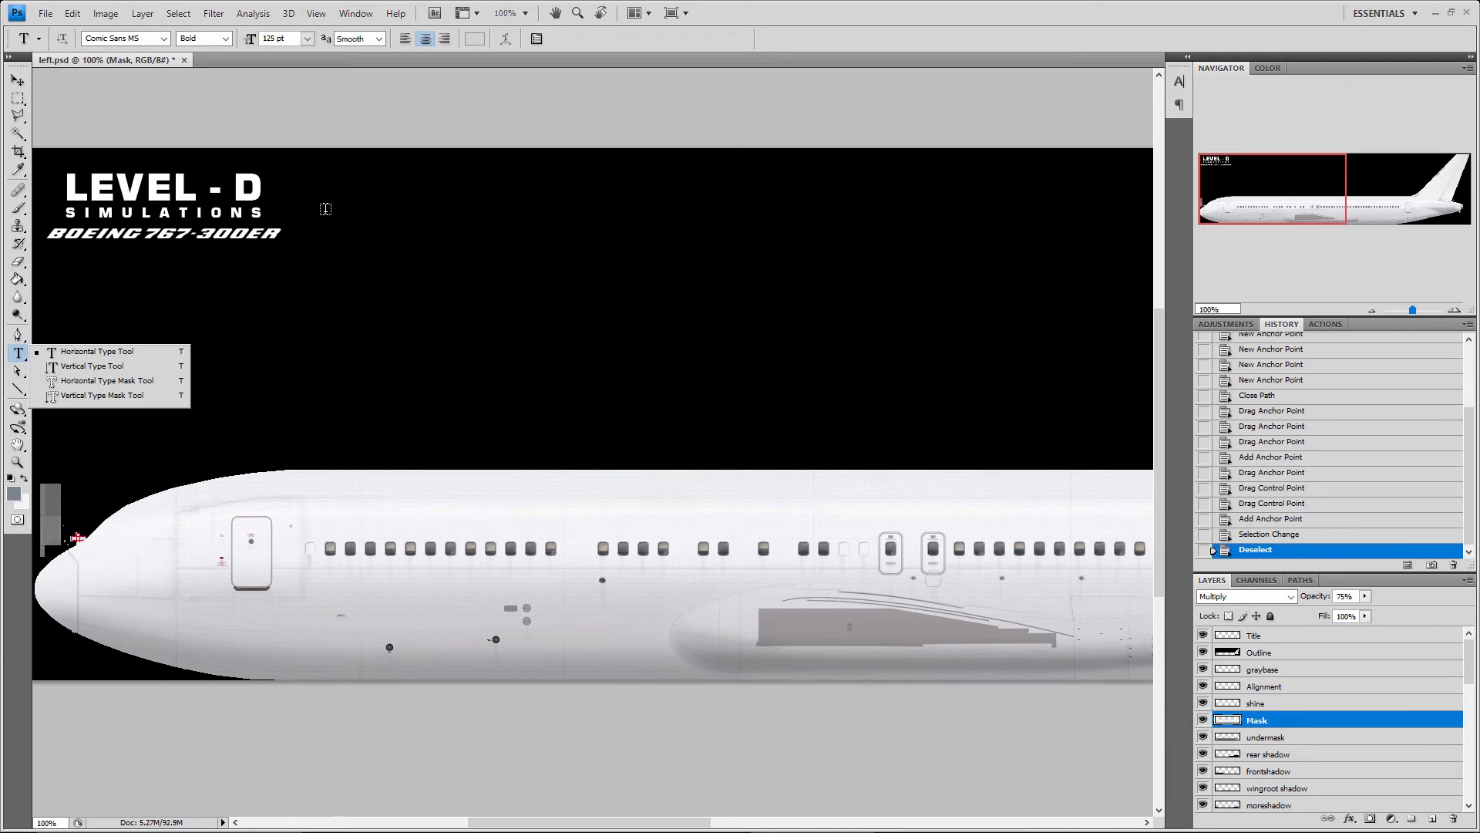
{"action": "left_click", "coordinate": [17, 374]}
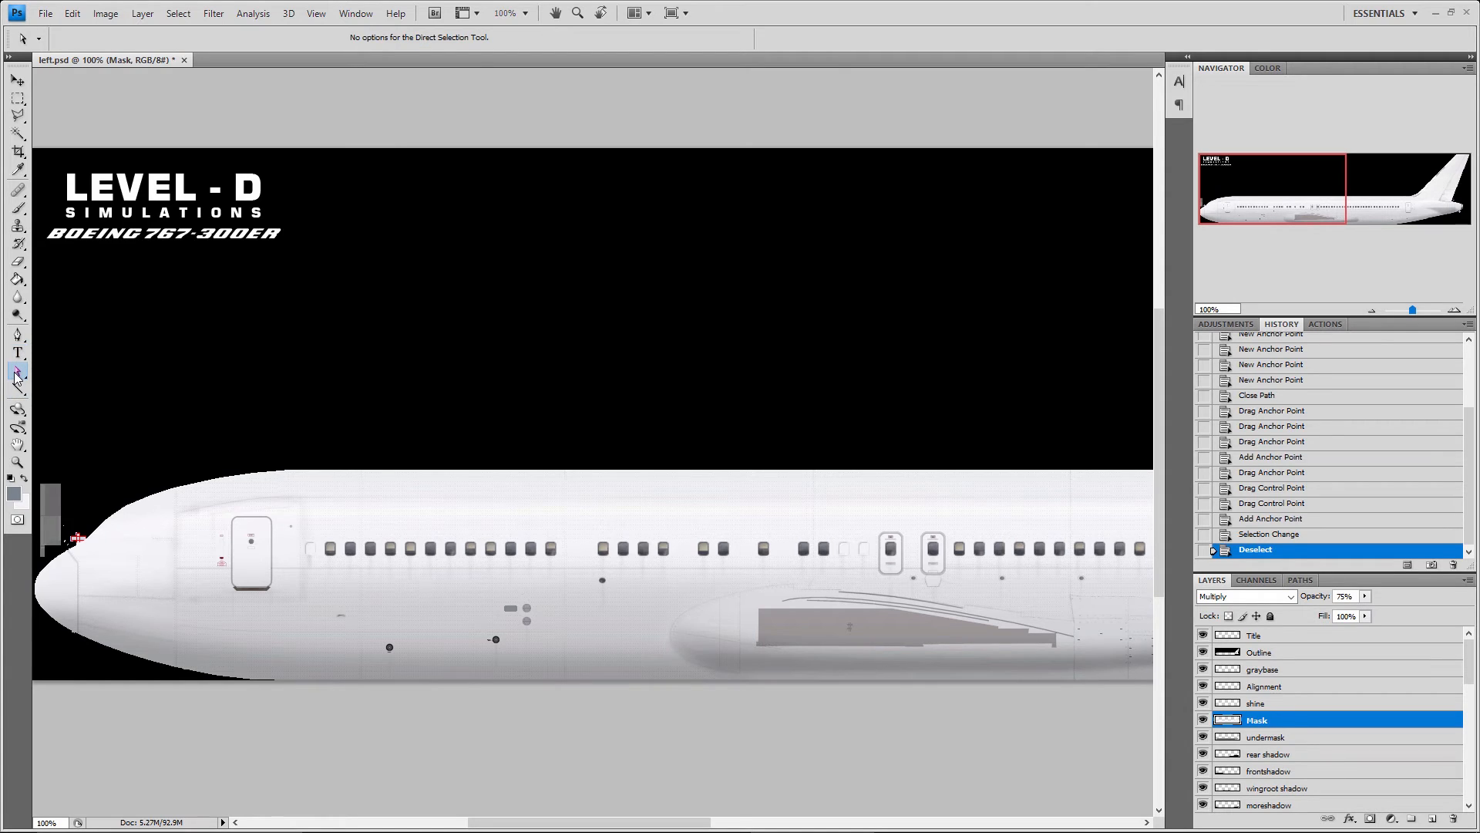
{"action": "left_click", "coordinate": [17, 374]}
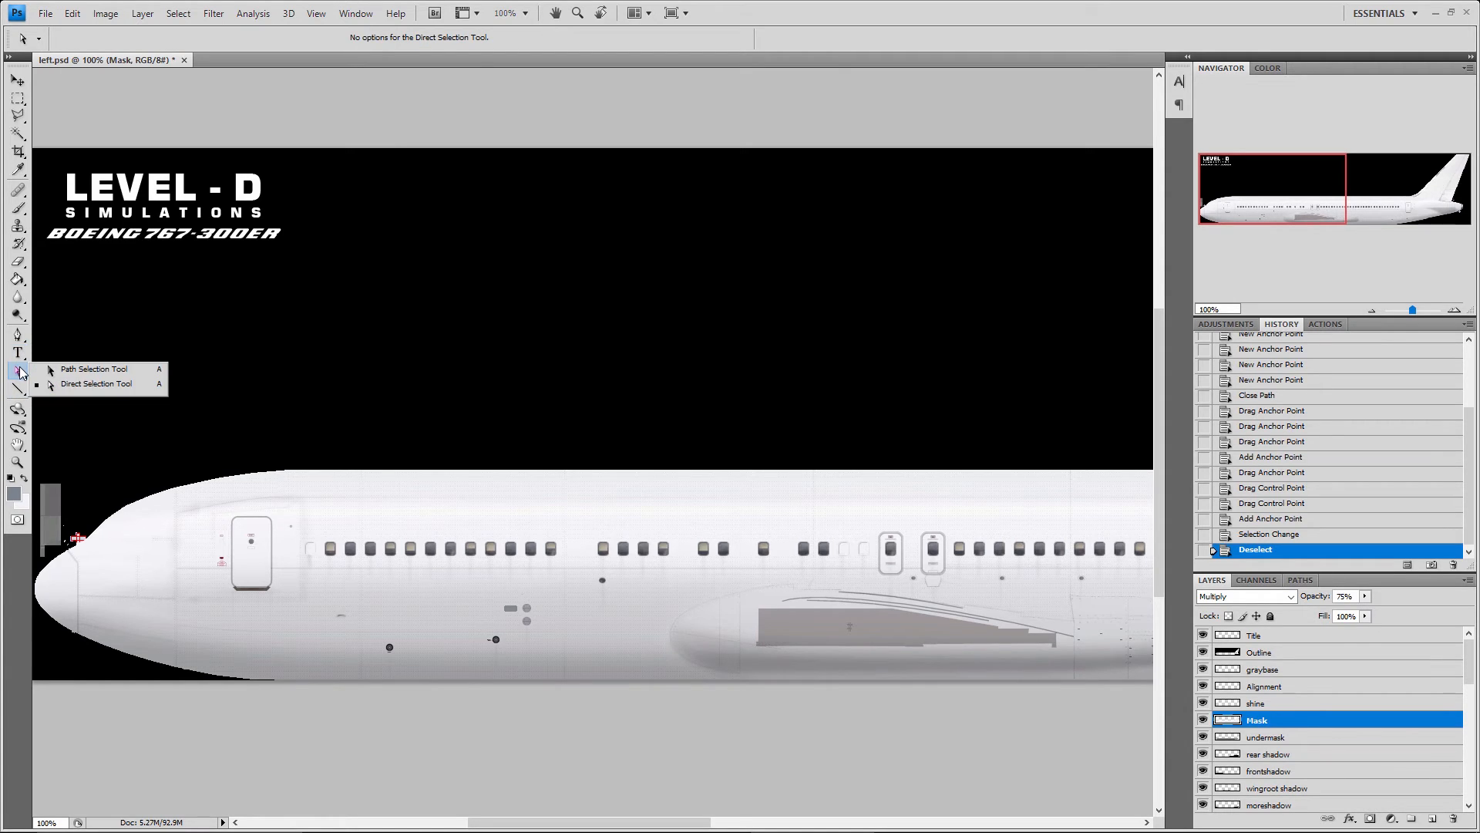
Draw a closed six-point path with the Pen tool around the front row of cabin windows
{"action": "left_click", "coordinate": [17, 335]}
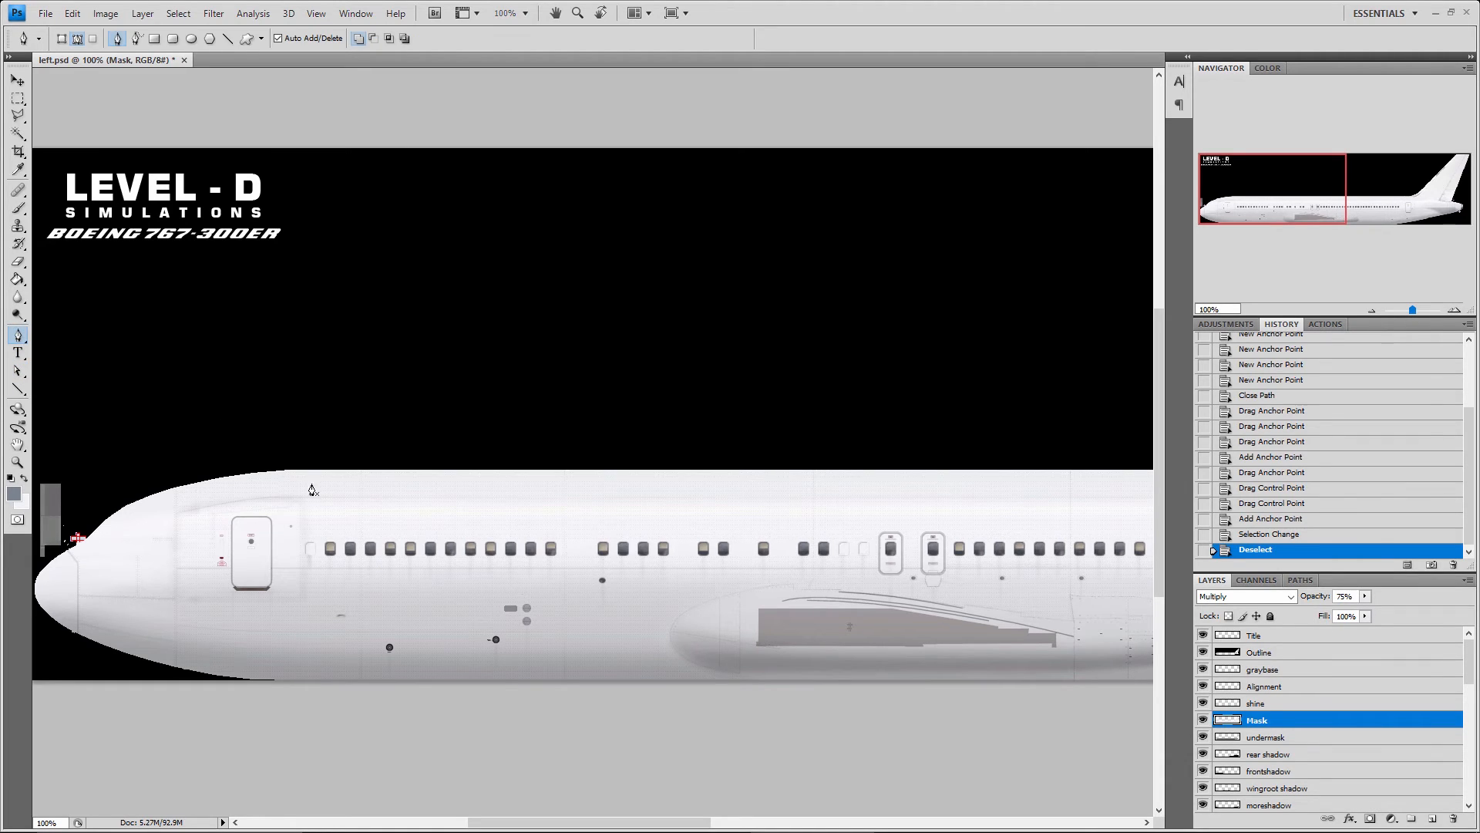
{"action": "left_click", "coordinate": [312, 485]}
{"action": "left_click", "coordinate": [464, 499]}
{"action": "left_click", "coordinate": [540, 532]}
{"action": "left_click", "coordinate": [520, 583]}
{"action": "left_click", "coordinate": [380, 617]}
{"action": "left_click", "coordinate": [300, 569]}
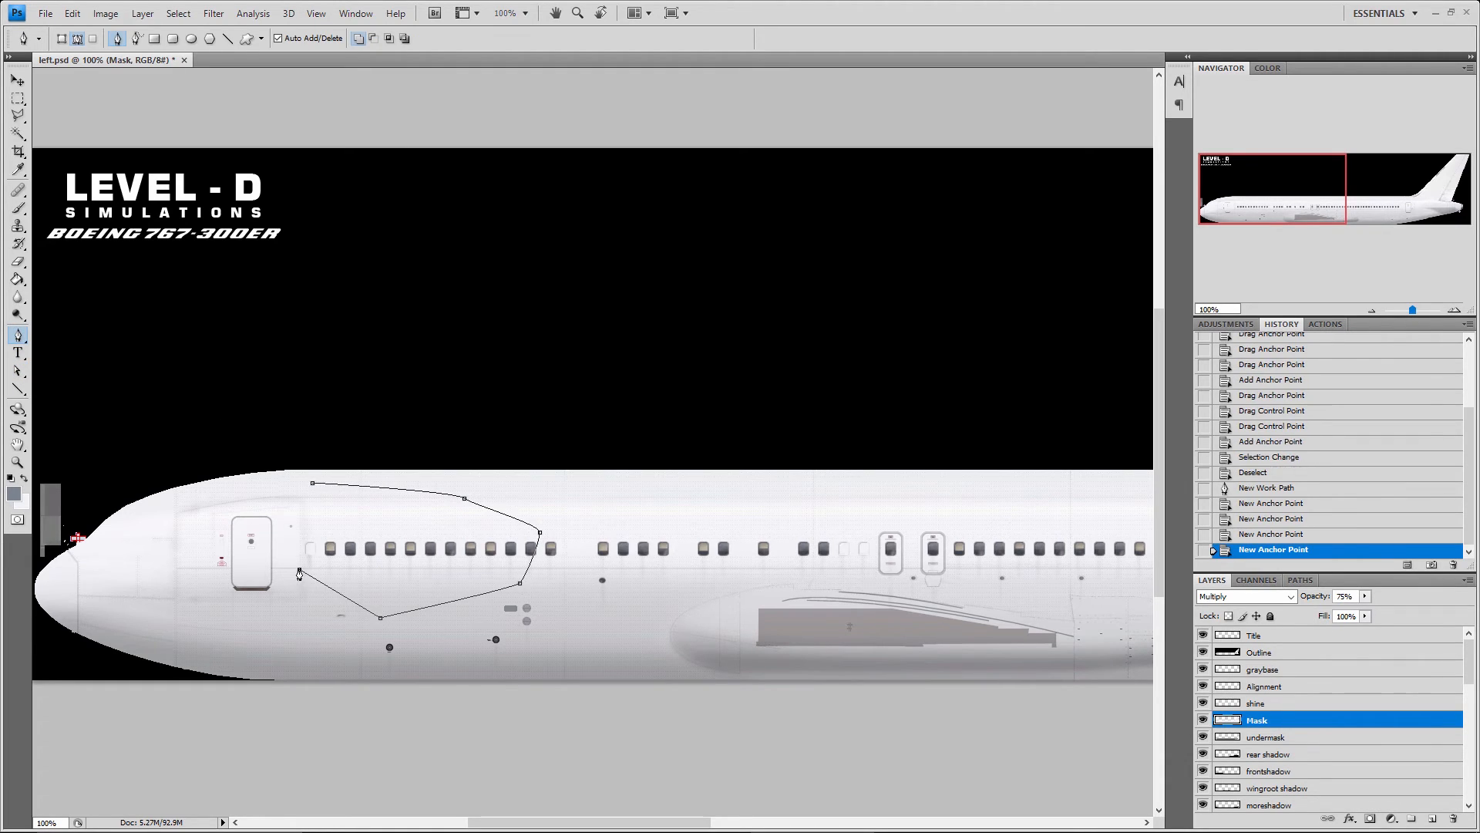
{"action": "left_click", "coordinate": [312, 484]}
Reshape the path by moving its lower forward anchor points with the Direct Selection tool
{"action": "key", "text": "a"}
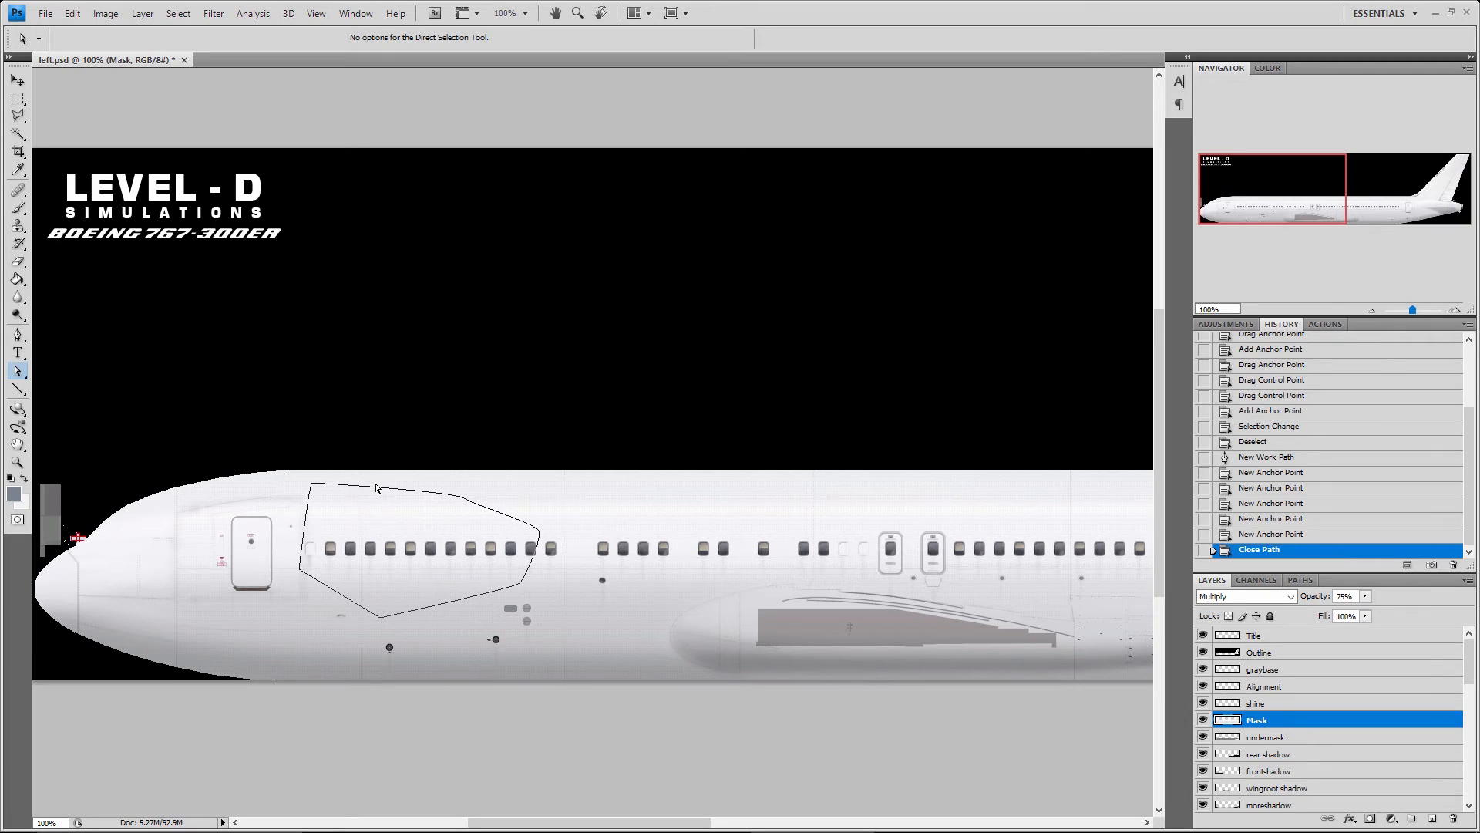
{"action": "left_click", "coordinate": [377, 488]}
{"action": "left_click_drag", "start_coordinate": [299, 571], "coordinate": [378, 625]}
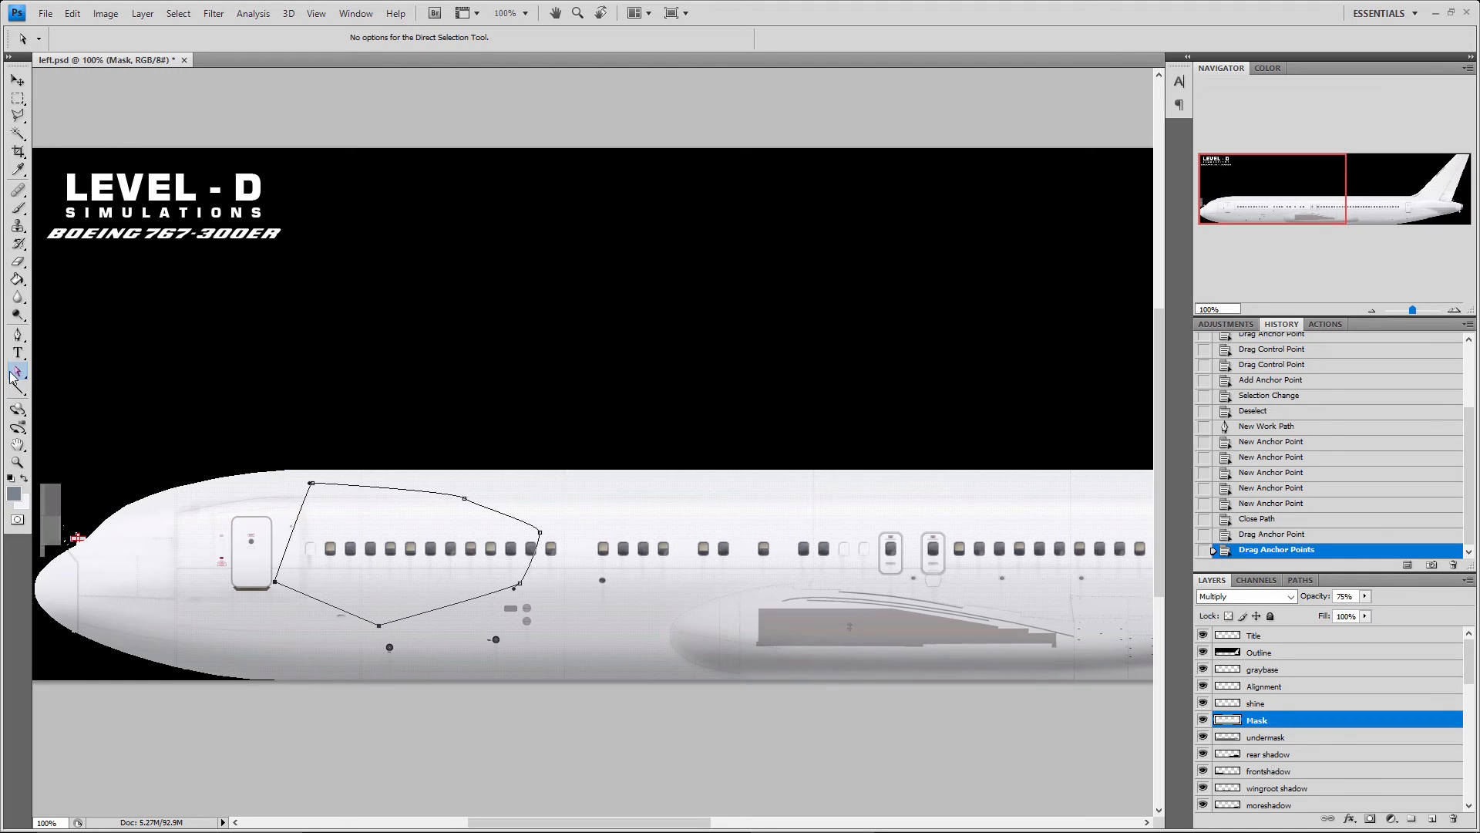
Move the whole path aft with the Path Selection tool, and shift its upper forward anchor point with the Direct Selection tool
{"action": "left_click_drag", "start_coordinate": [11, 375], "coordinate": [78, 373]}
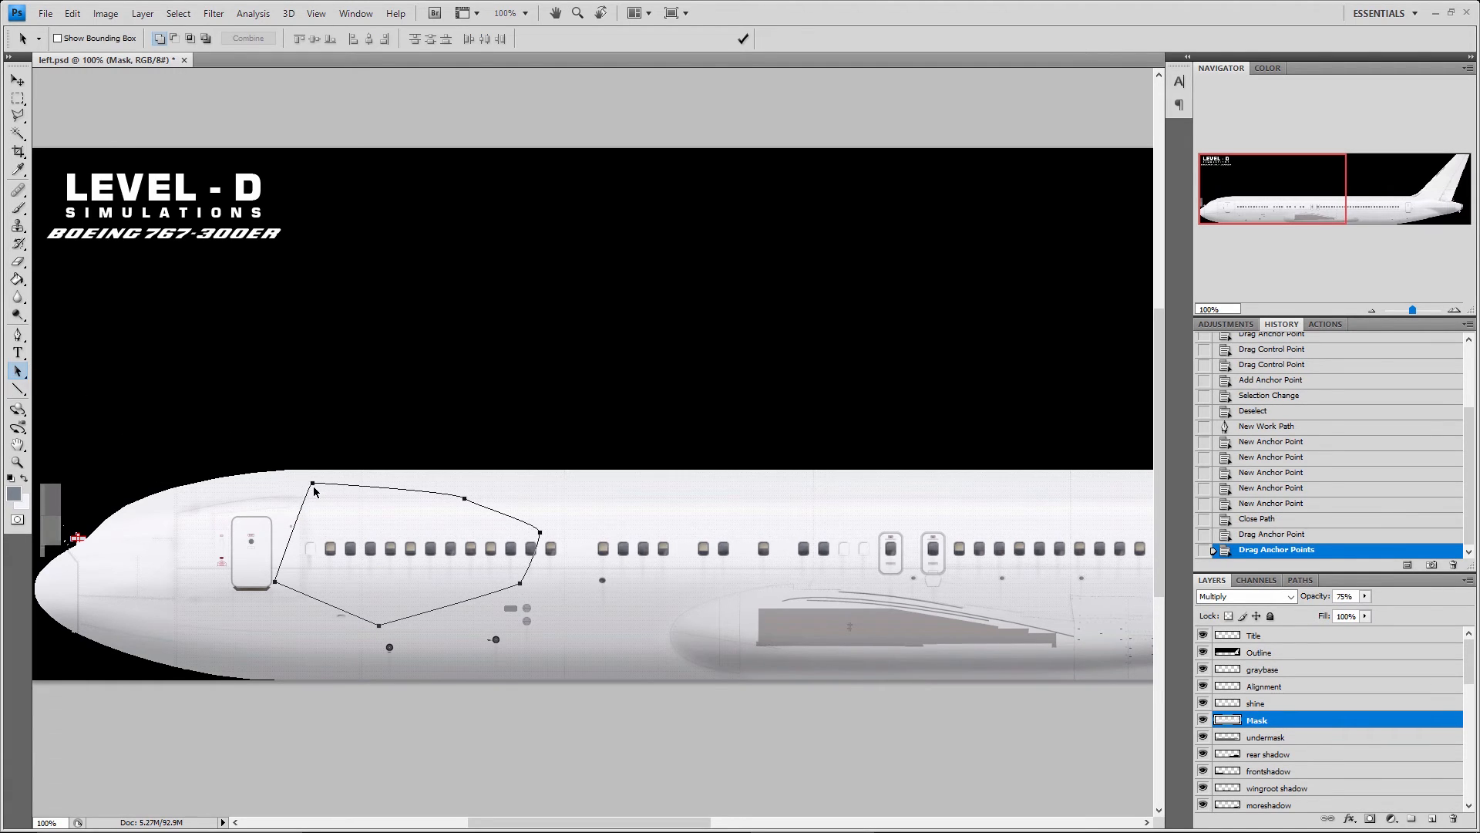
{"action": "left_click_drag", "start_coordinate": [314, 490], "coordinate": [376, 486]}
{"action": "left_click", "coordinate": [17, 370]}
{"action": "left_click", "coordinate": [77, 388]}
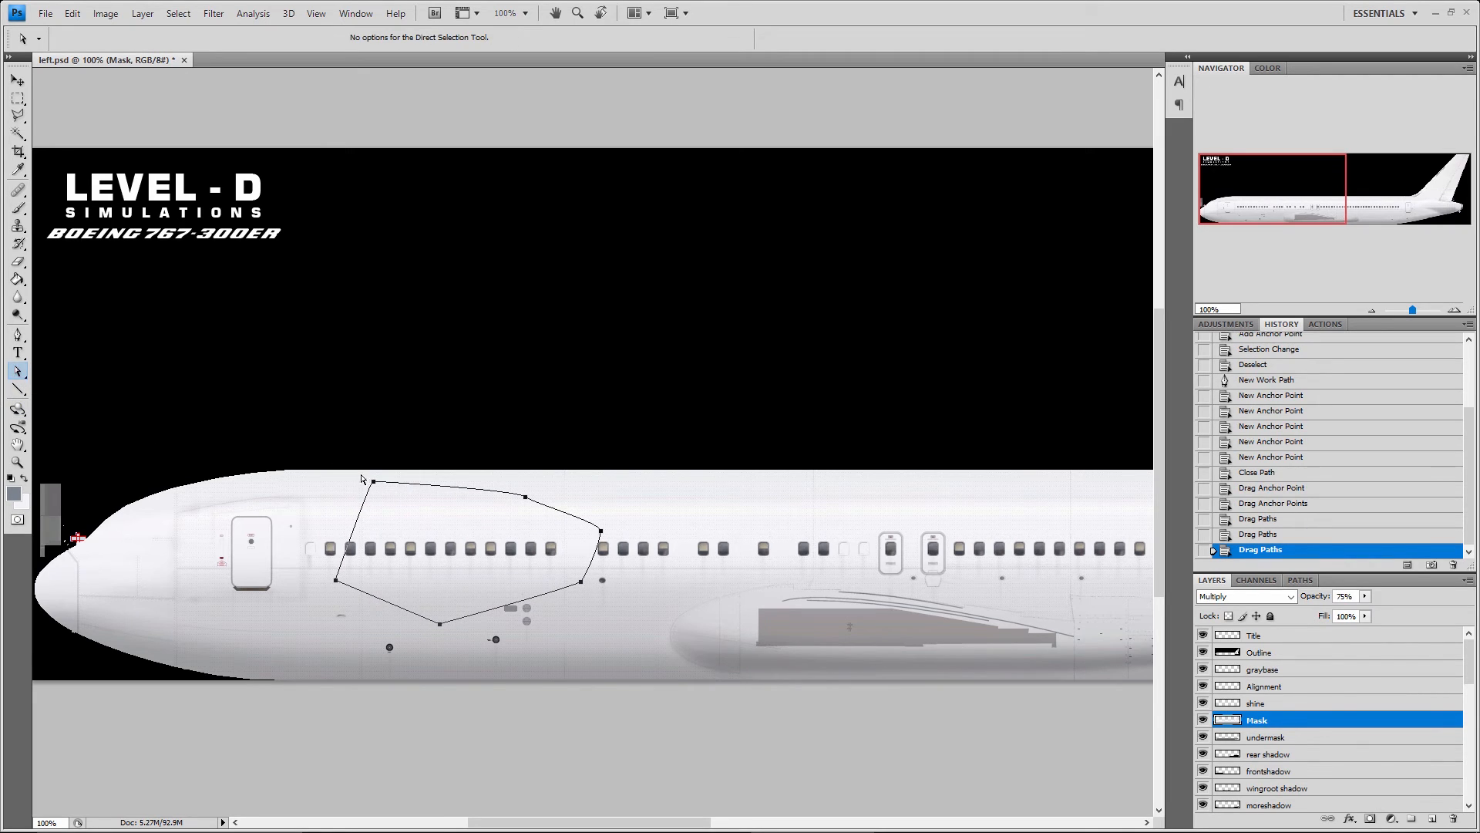
{"action": "mouse_move", "coordinate": [374, 484]}
{"action": "left_mouse_down"}
{"action": "mouse_move", "coordinate": [383, 517]}
{"action": "mouse_move", "coordinate": [366, 483]}
{"action": "left_mouse_up"}
Delete the path around the cabin windows and activate the Line tool
{"action": "left_click", "coordinate": [411, 508]}
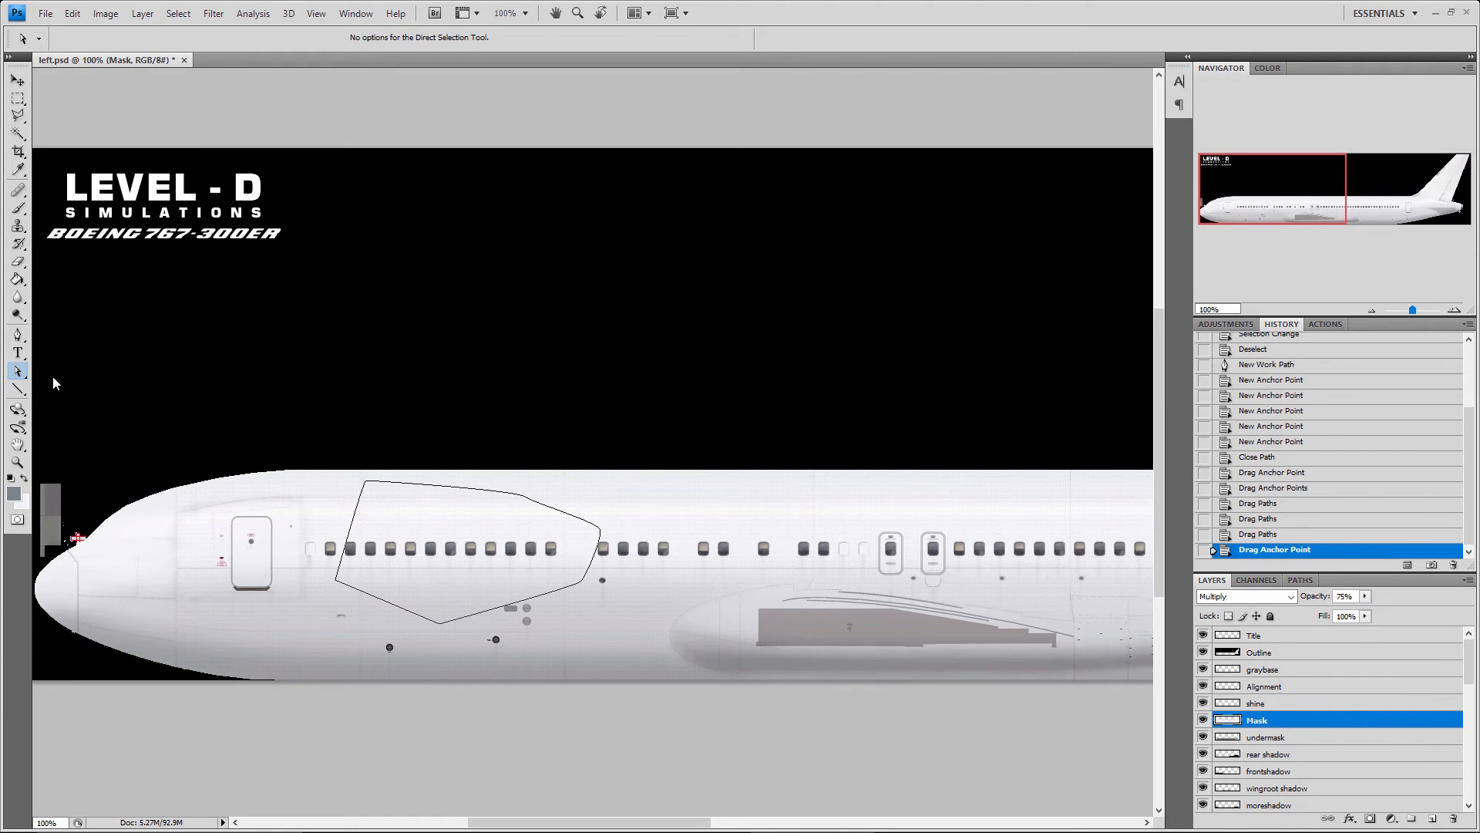
{"action": "key", "text": "Delete"}
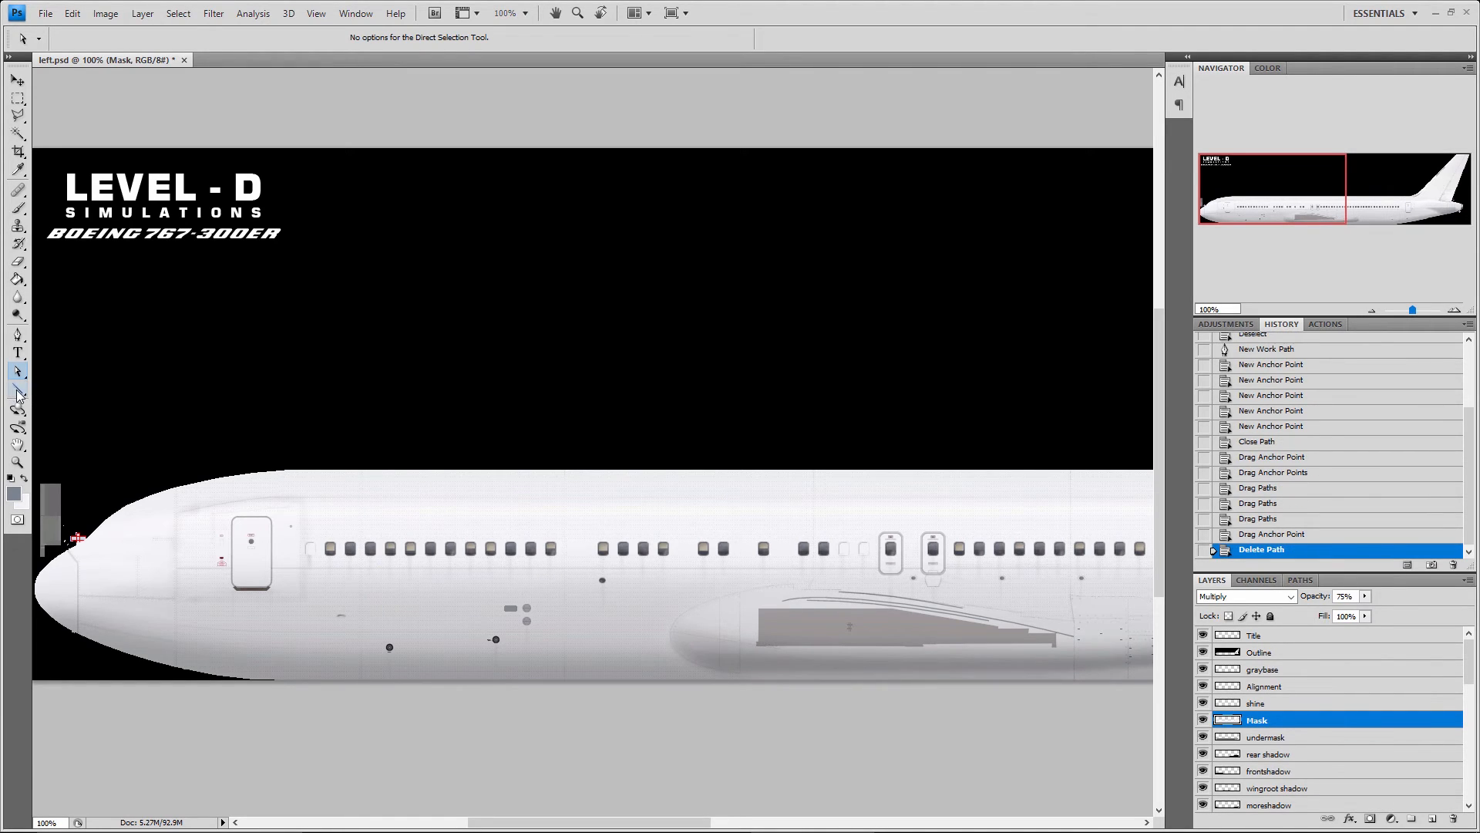
{"action": "left_click", "coordinate": [17, 390]}
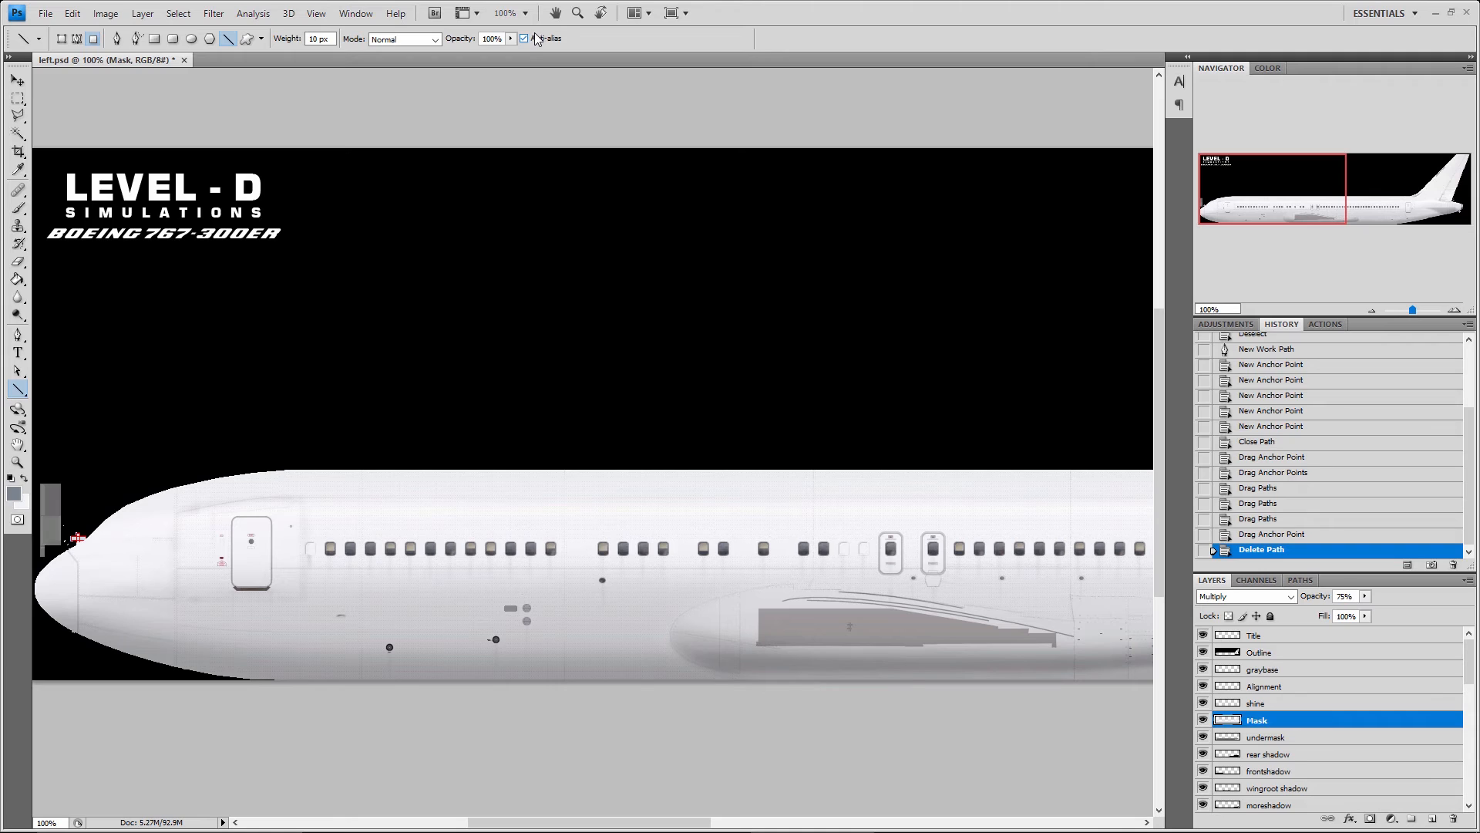
Activate the Hand tool, return to the Move tool, and pan the canvas with temporary Hand panning
{"action": "left_click", "coordinate": [17, 446]}
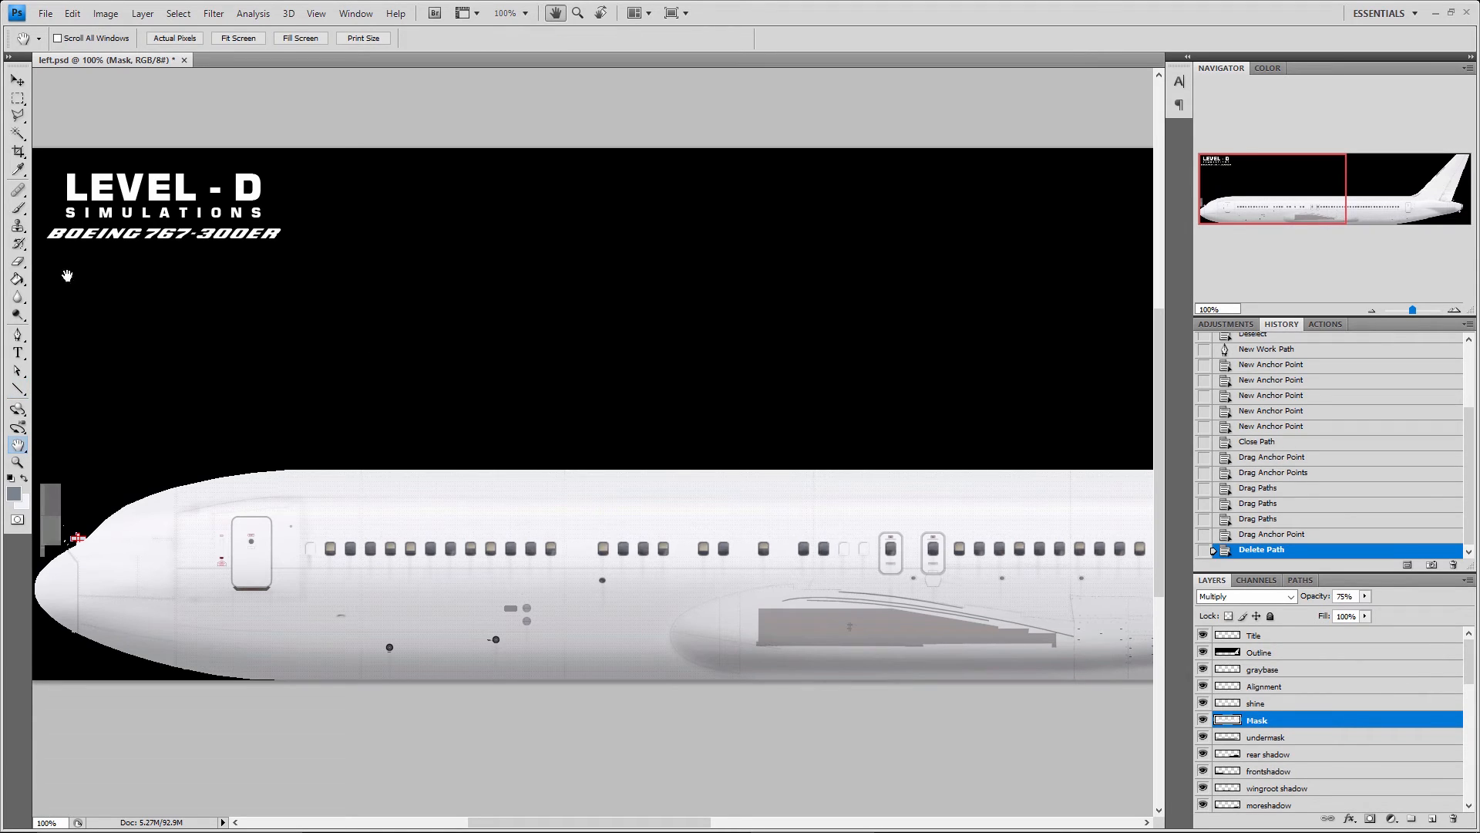
{"action": "left_click", "coordinate": [18, 77]}
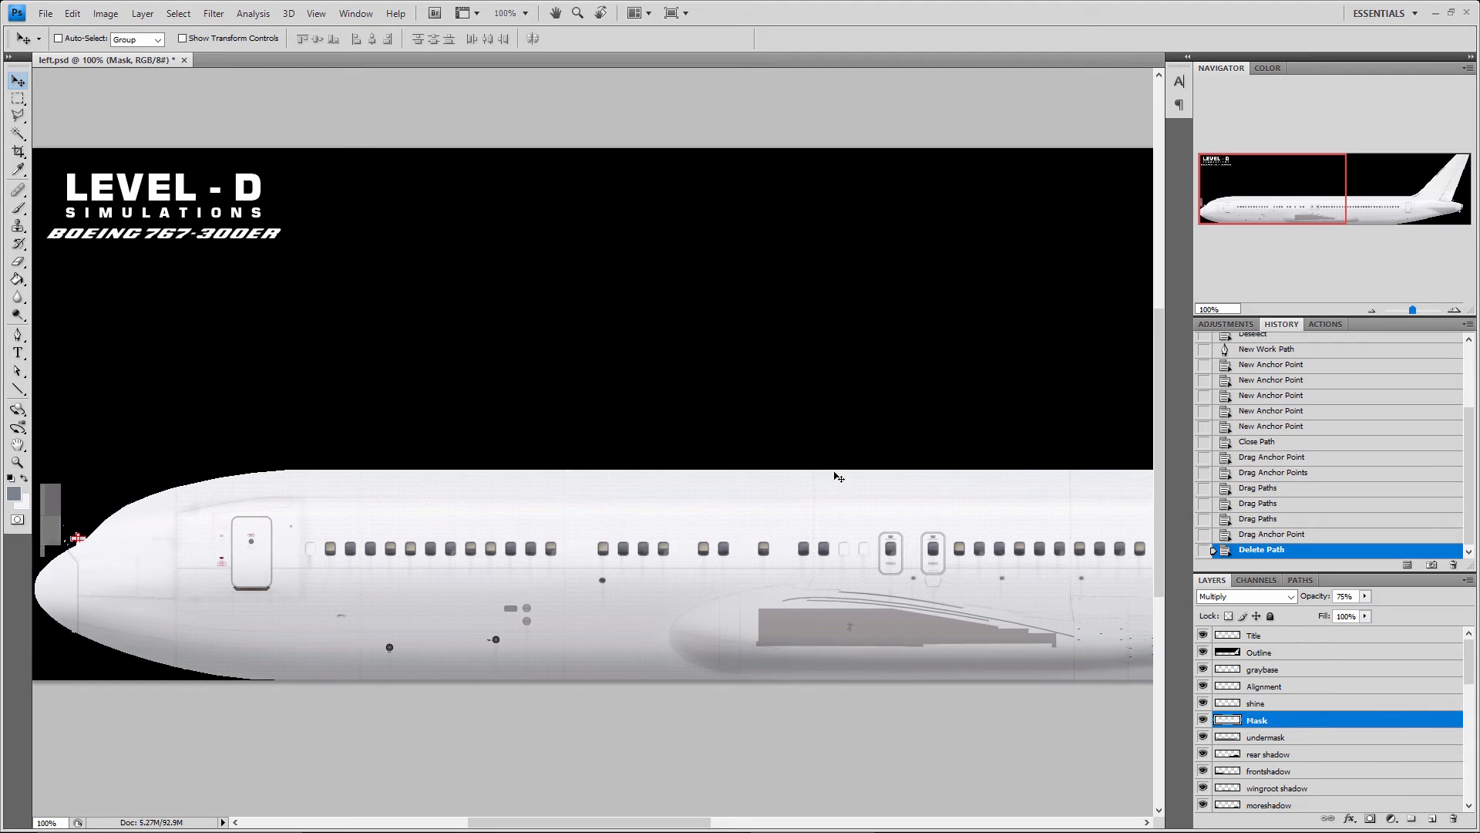
{"action": "key", "text": "space"}
{"action": "left_click_drag", "start_coordinate": [857, 497], "coordinate": [1074, 513]}
{"action": "key", "text": "ctrl+z"}
{"action": "key", "text": "space"}
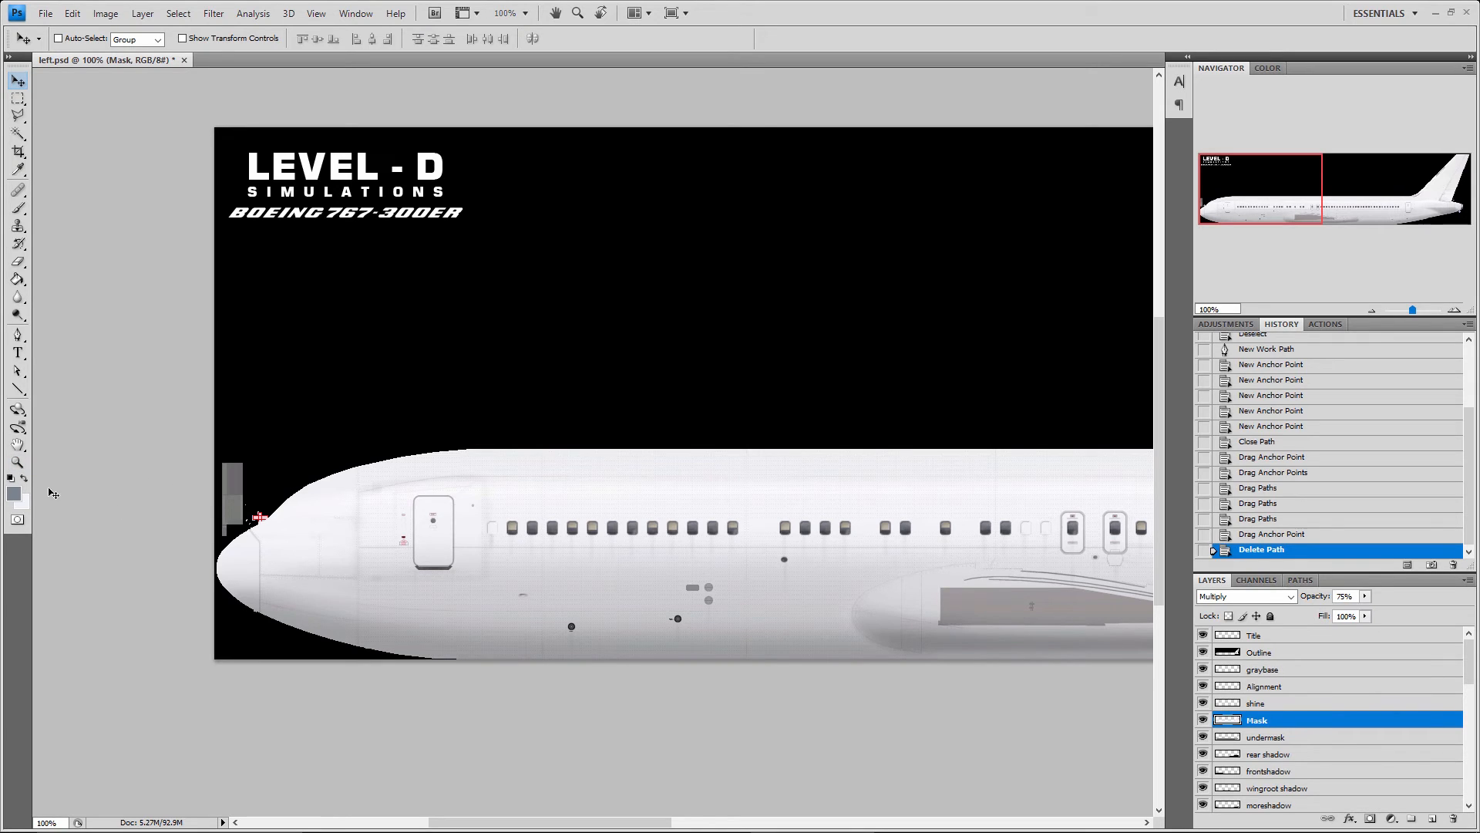
View the foreground and background colours in the Color Picker without changing them, and swap the two so the light one is foreground
{"action": "left_click", "coordinate": [14, 495]}
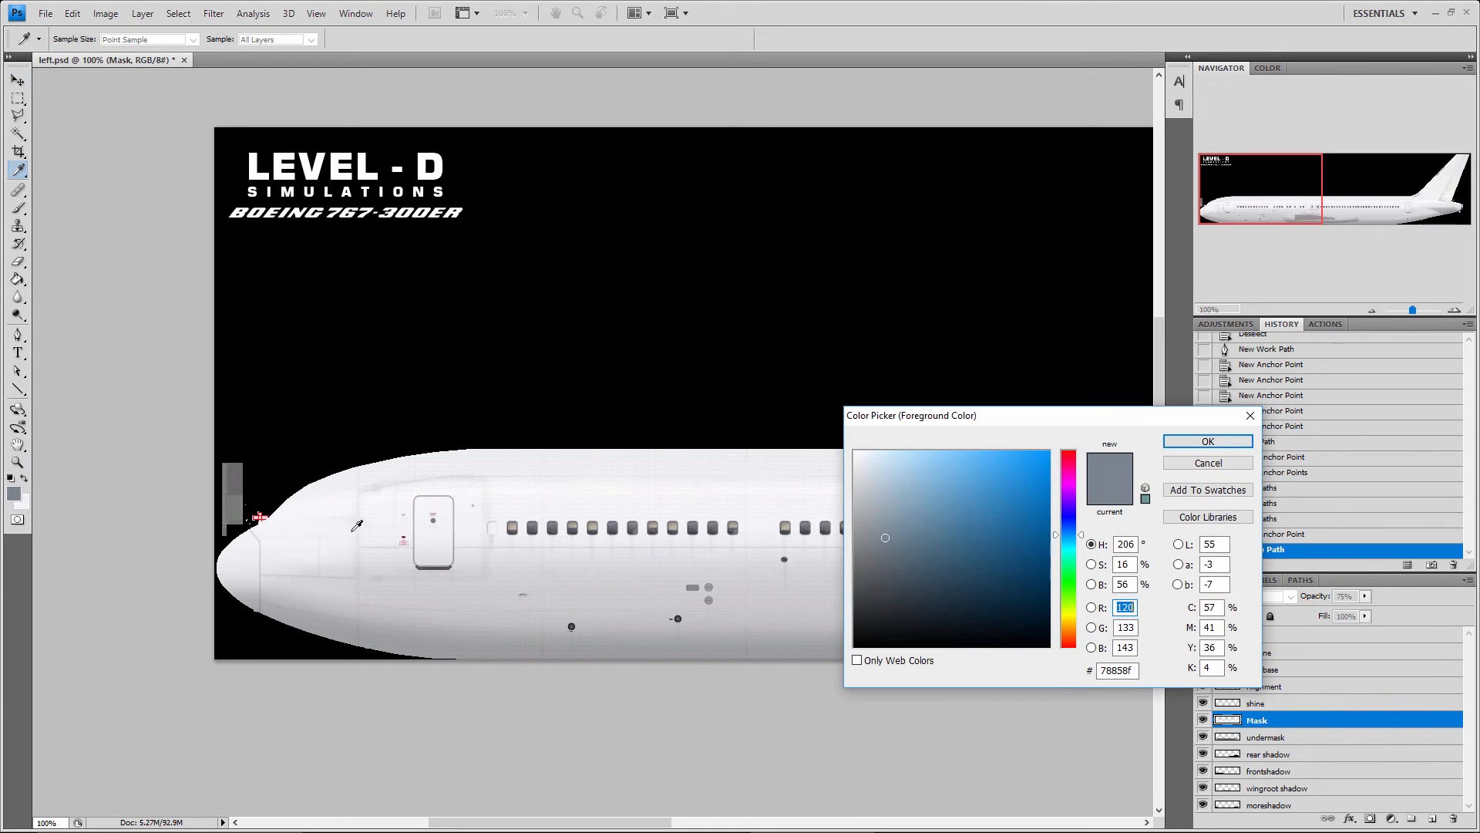
{"action": "left_click", "coordinate": [1240, 466]}
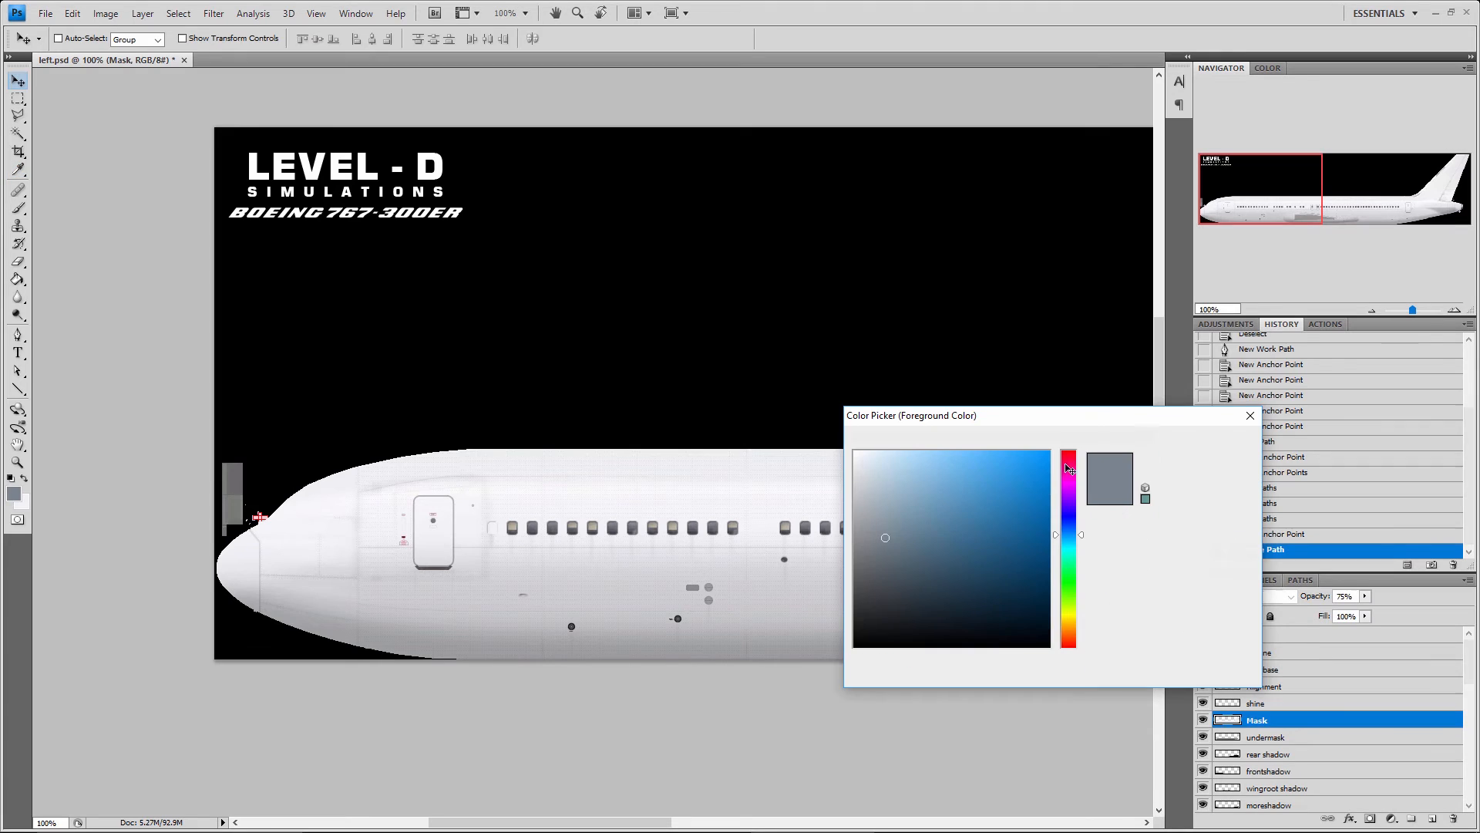
{"action": "left_click", "coordinate": [14, 493]}
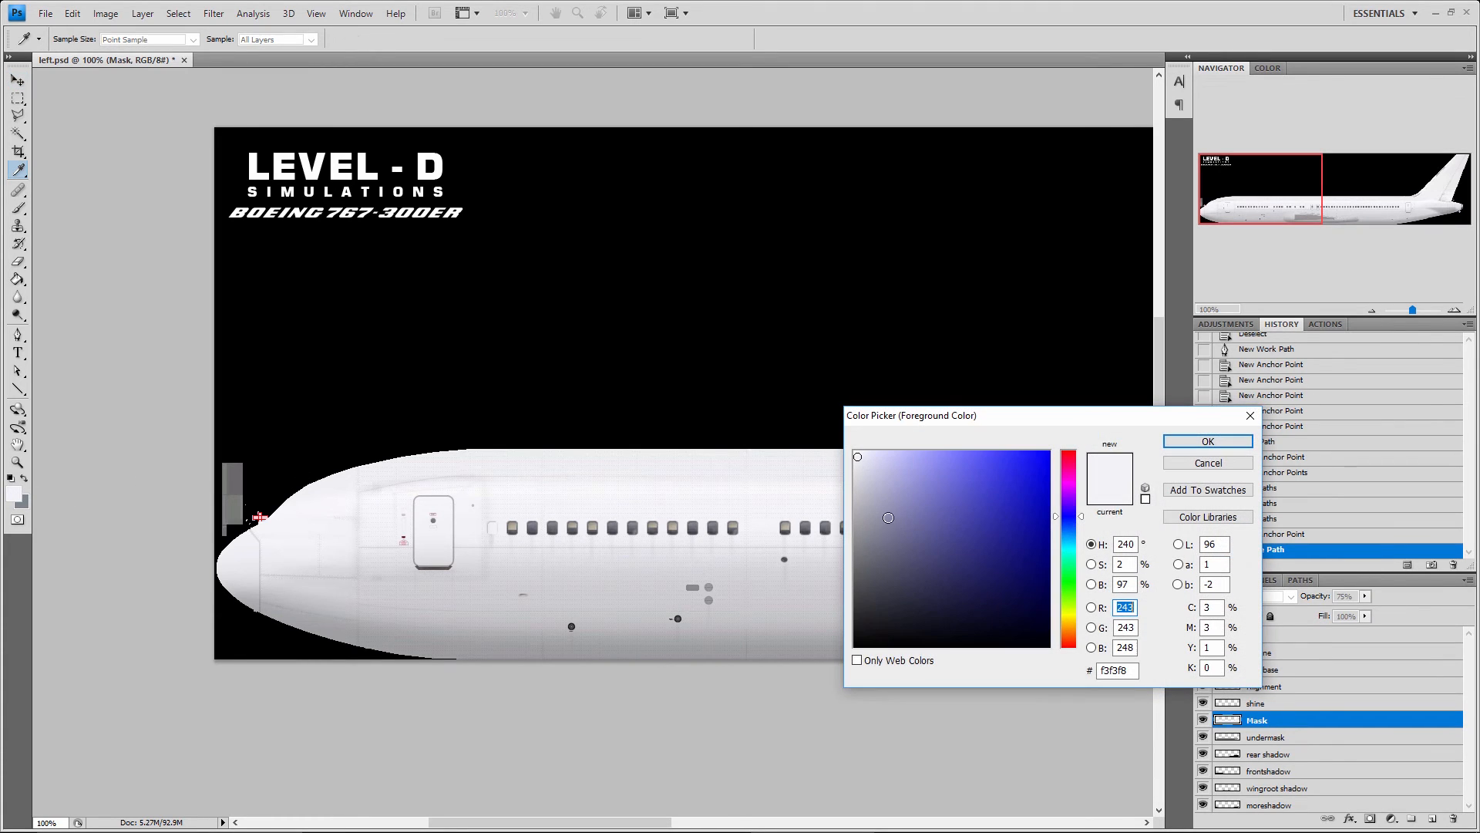
{"action": "left_click", "coordinate": [1204, 463]}
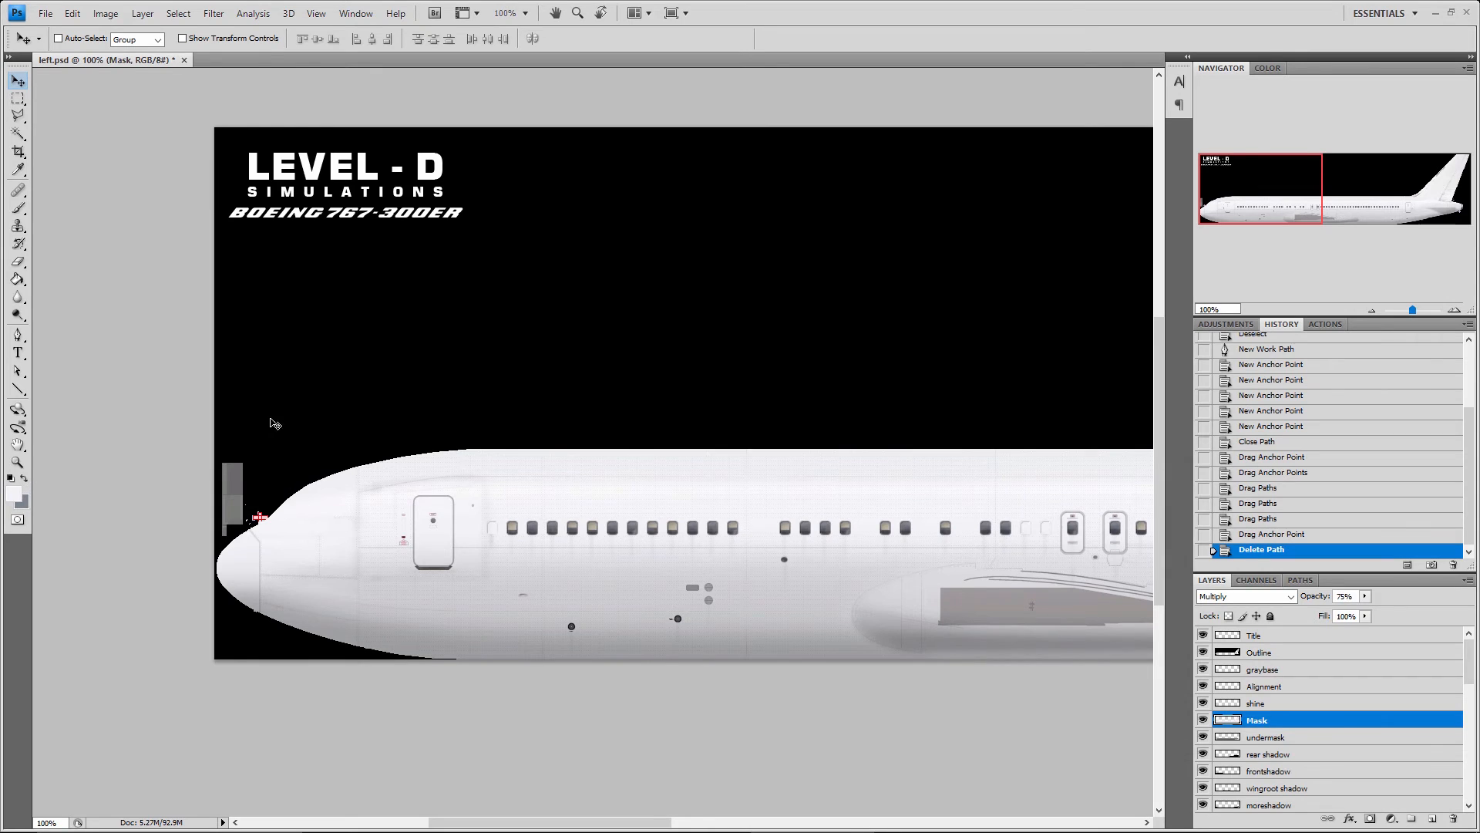
{"action": "left_click", "coordinate": [22, 482]}
{"action": "left_click", "coordinate": [23, 480]}
View the Smart Sharpen filter's settings without applying them, and look through the available Blur filters
{"action": "left_click", "coordinate": [317, 14]}
{"action": "mouse_move", "coordinate": [222, 19]}
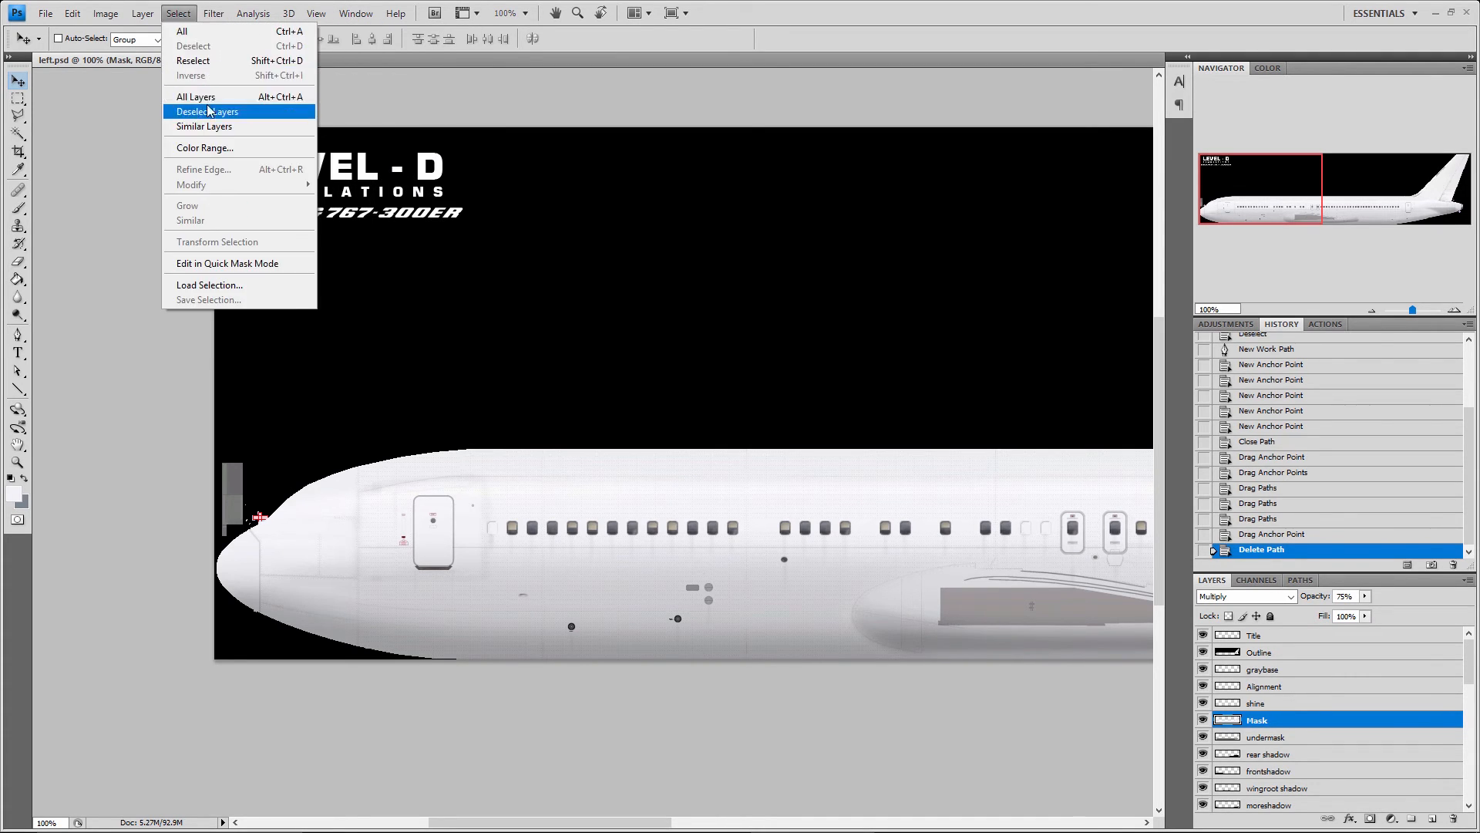
{"action": "mouse_move", "coordinate": [262, 229]}
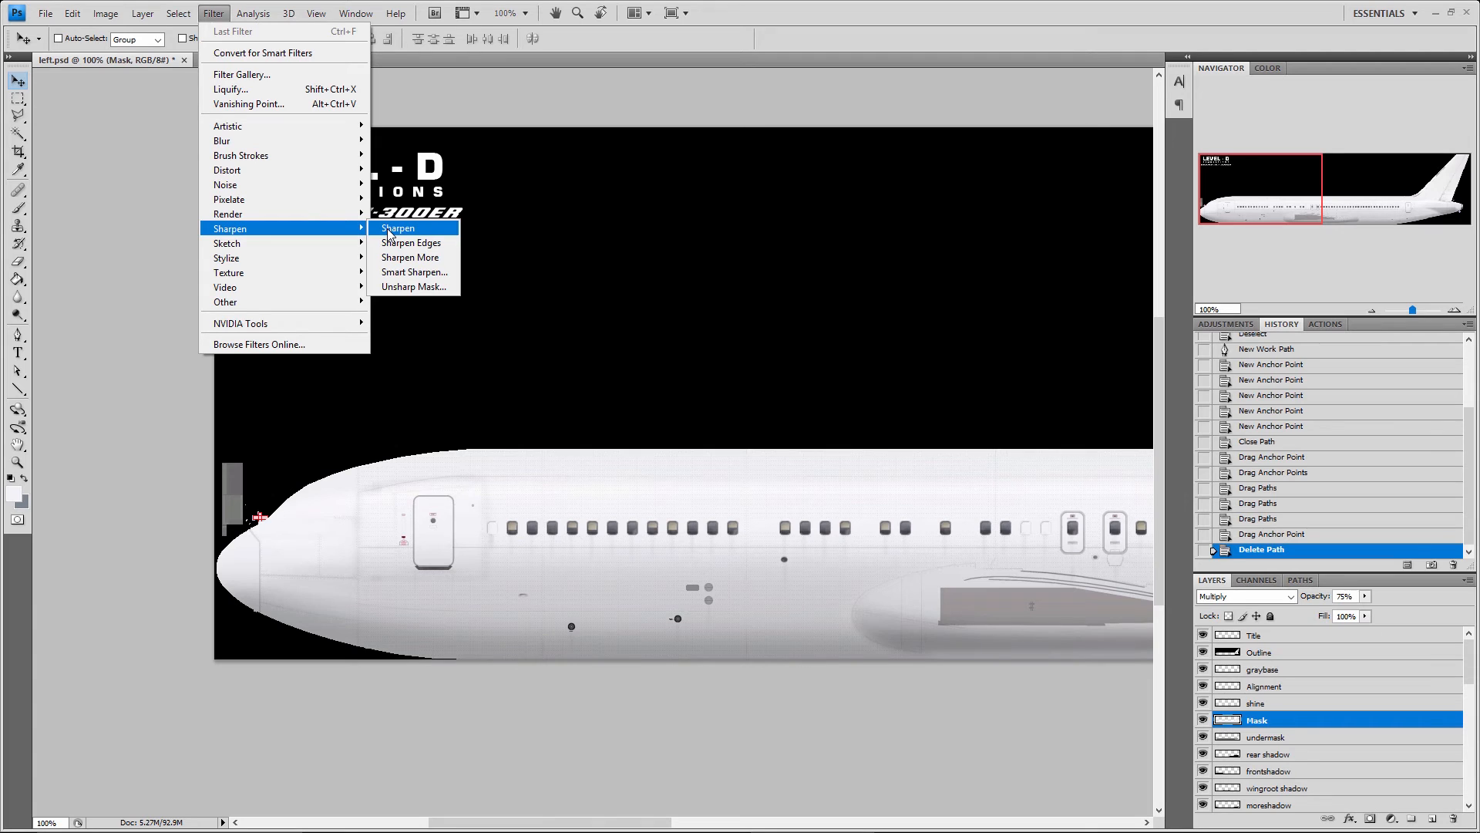
{"action": "left_click", "coordinate": [409, 272]}
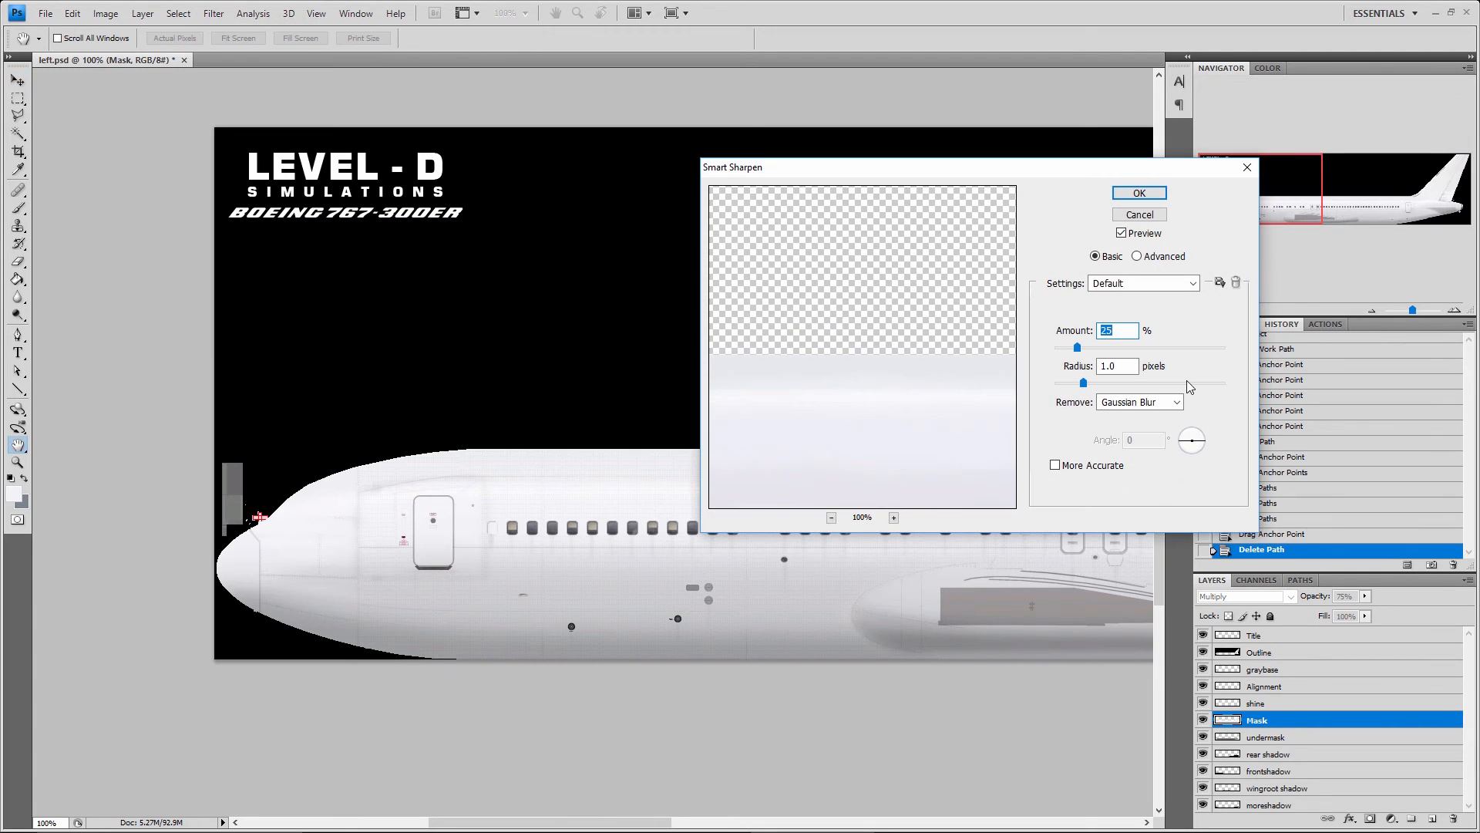
{"action": "left_click", "coordinate": [1139, 216]}
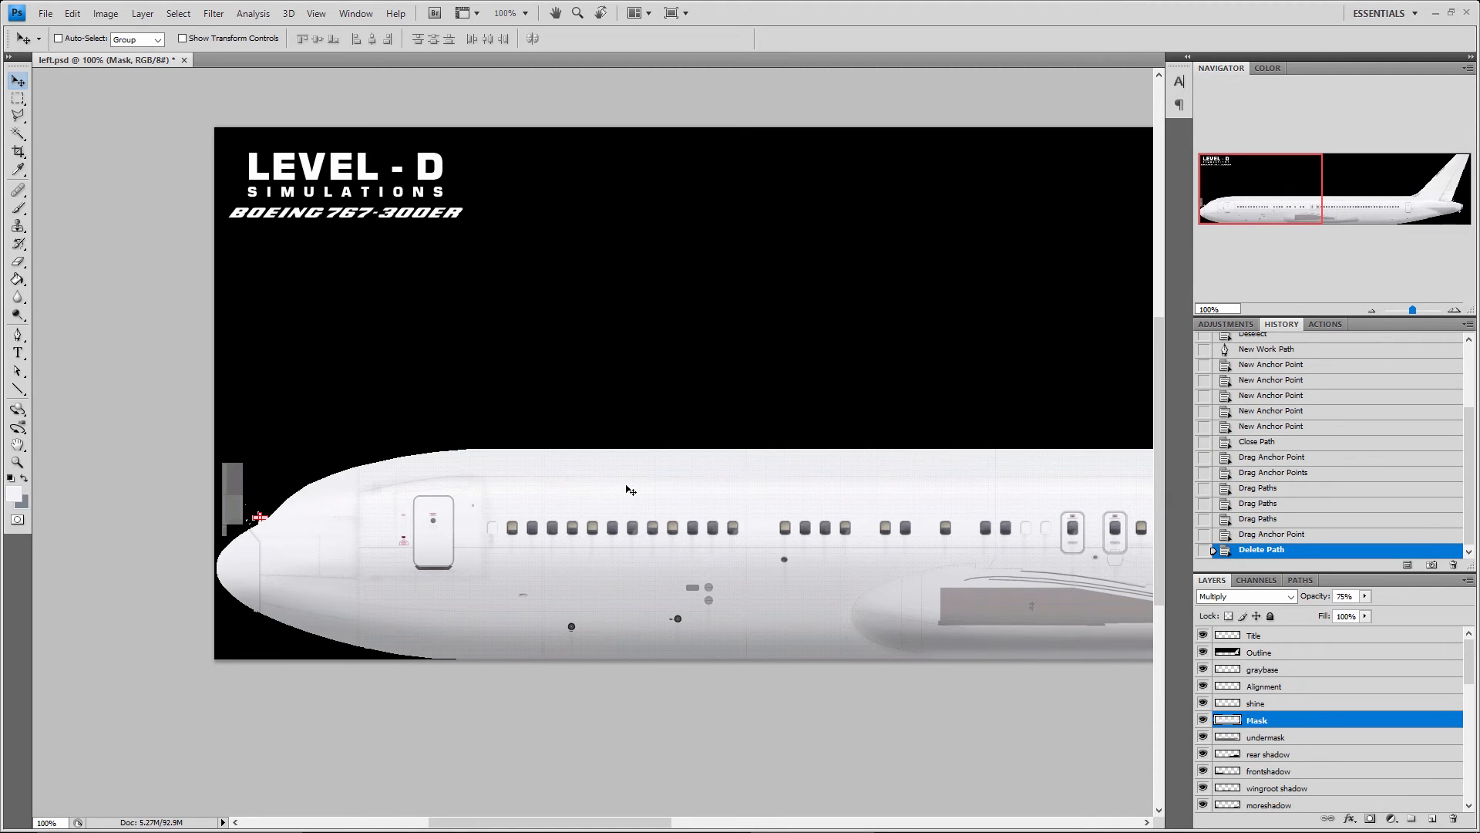
{"action": "left_click", "coordinate": [213, 15]}
{"action": "mouse_move", "coordinate": [244, 145]}
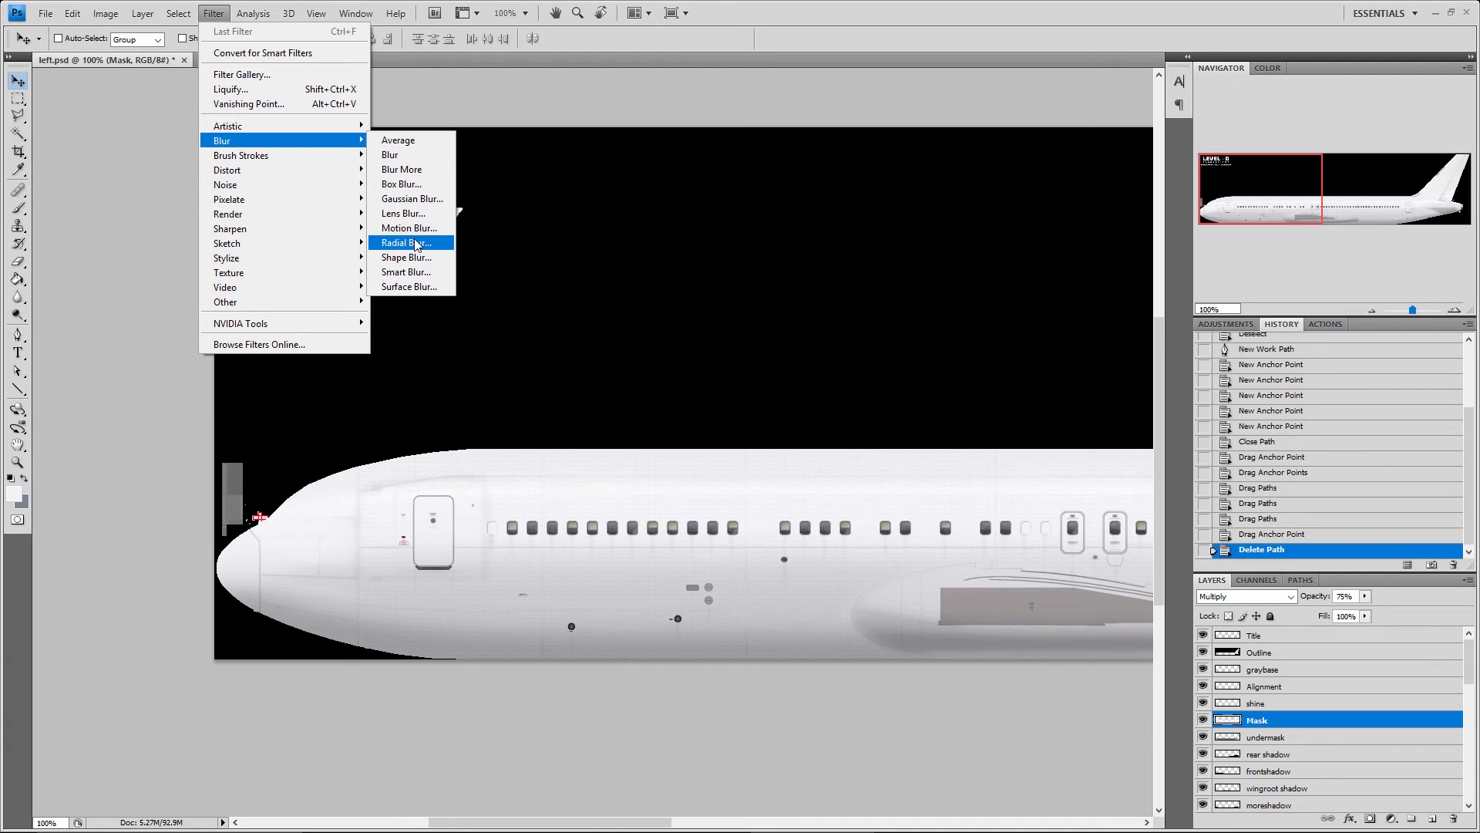
{"action": "left_click", "coordinate": [141, 138]}
{"action": "left_click", "coordinate": [46, 13]}
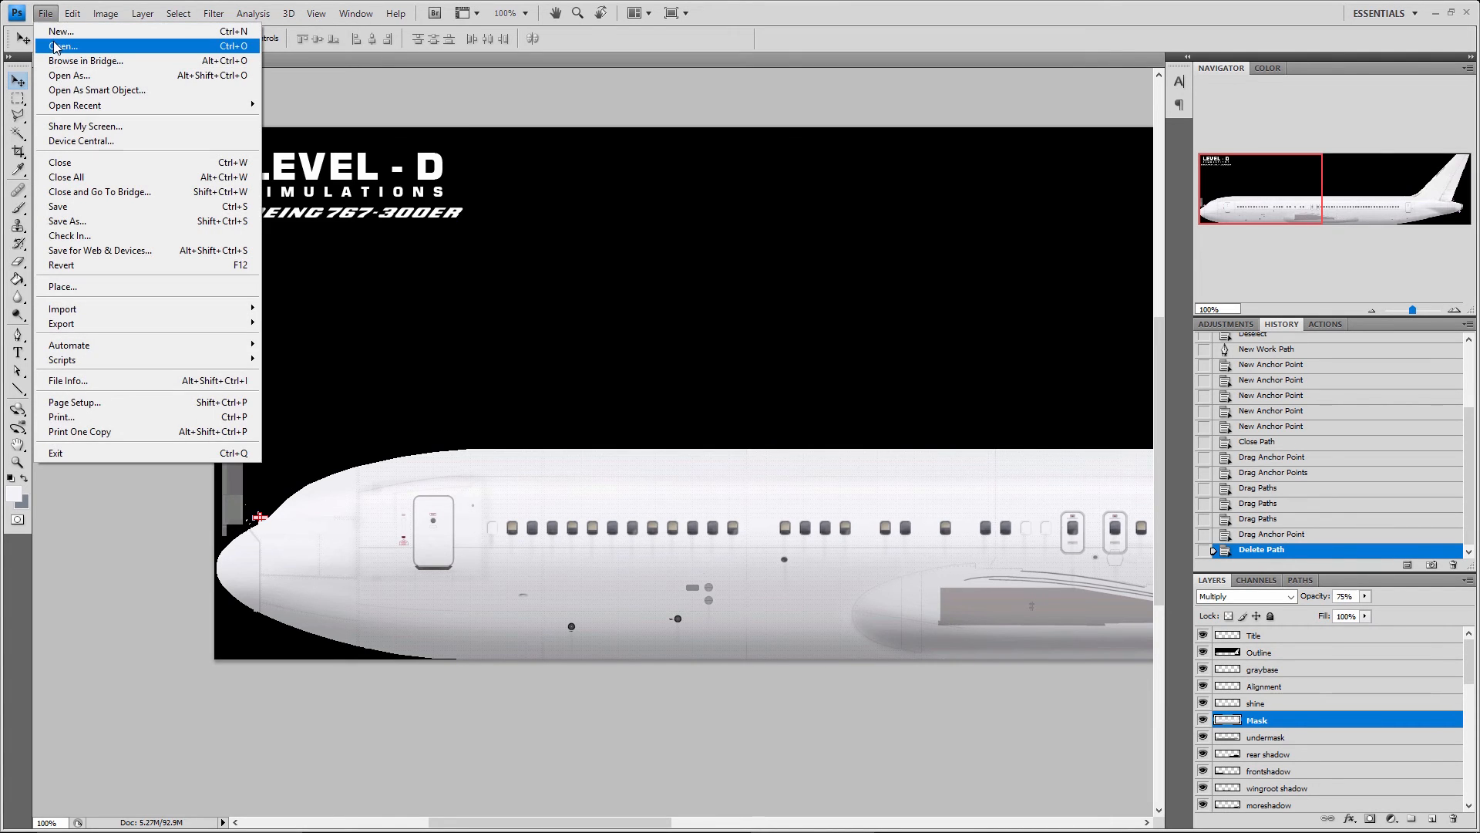
{"action": "left_click", "coordinate": [61, 46]}
{"action": "left_click", "coordinate": [976, 157]}
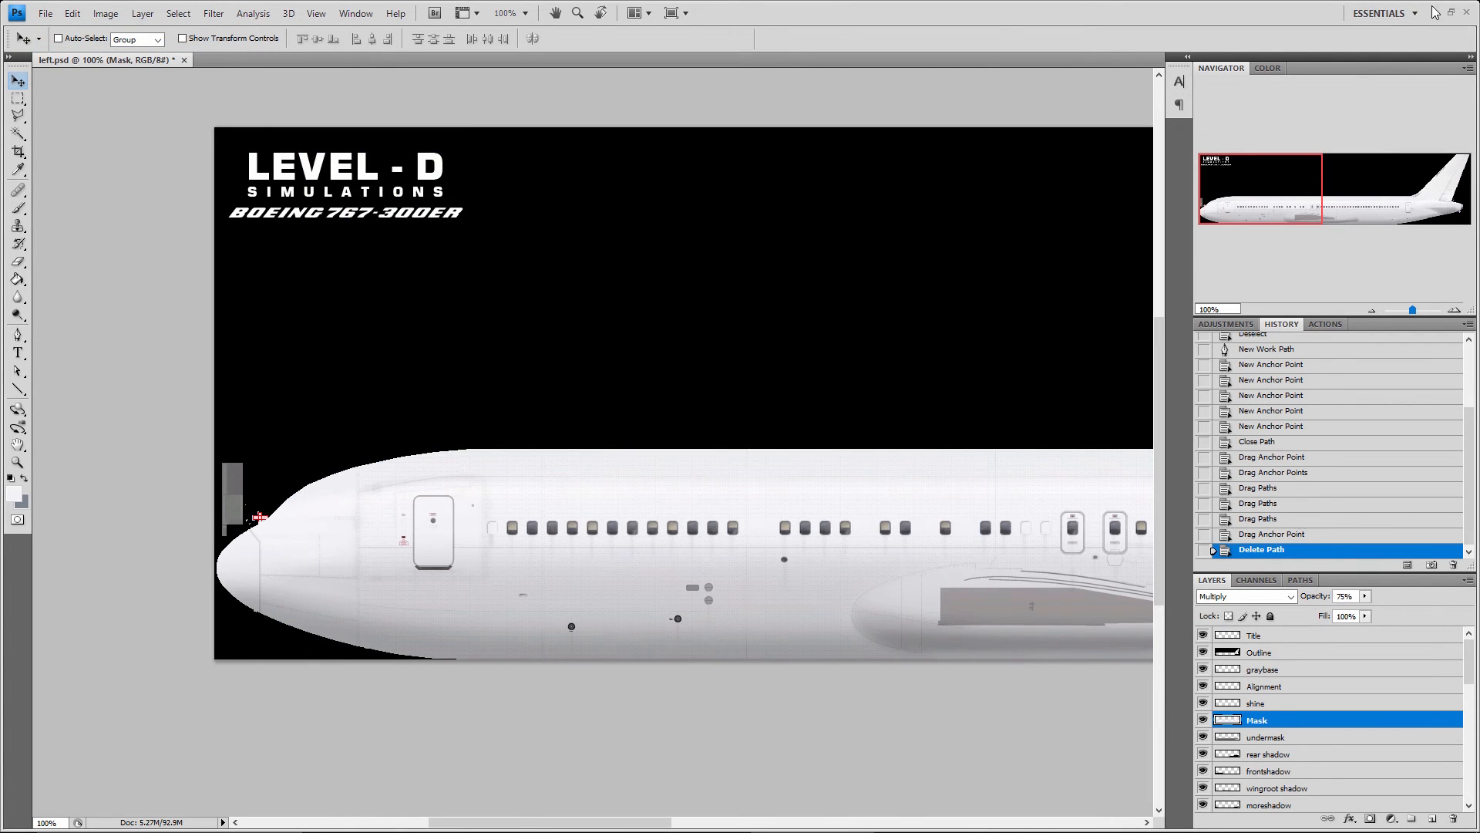
Switch to File Explorer, open Engine_PW.psd from the paint kit's PSD files folder to view it, and close it again
{"action": "left_click", "coordinate": [1436, 13]}
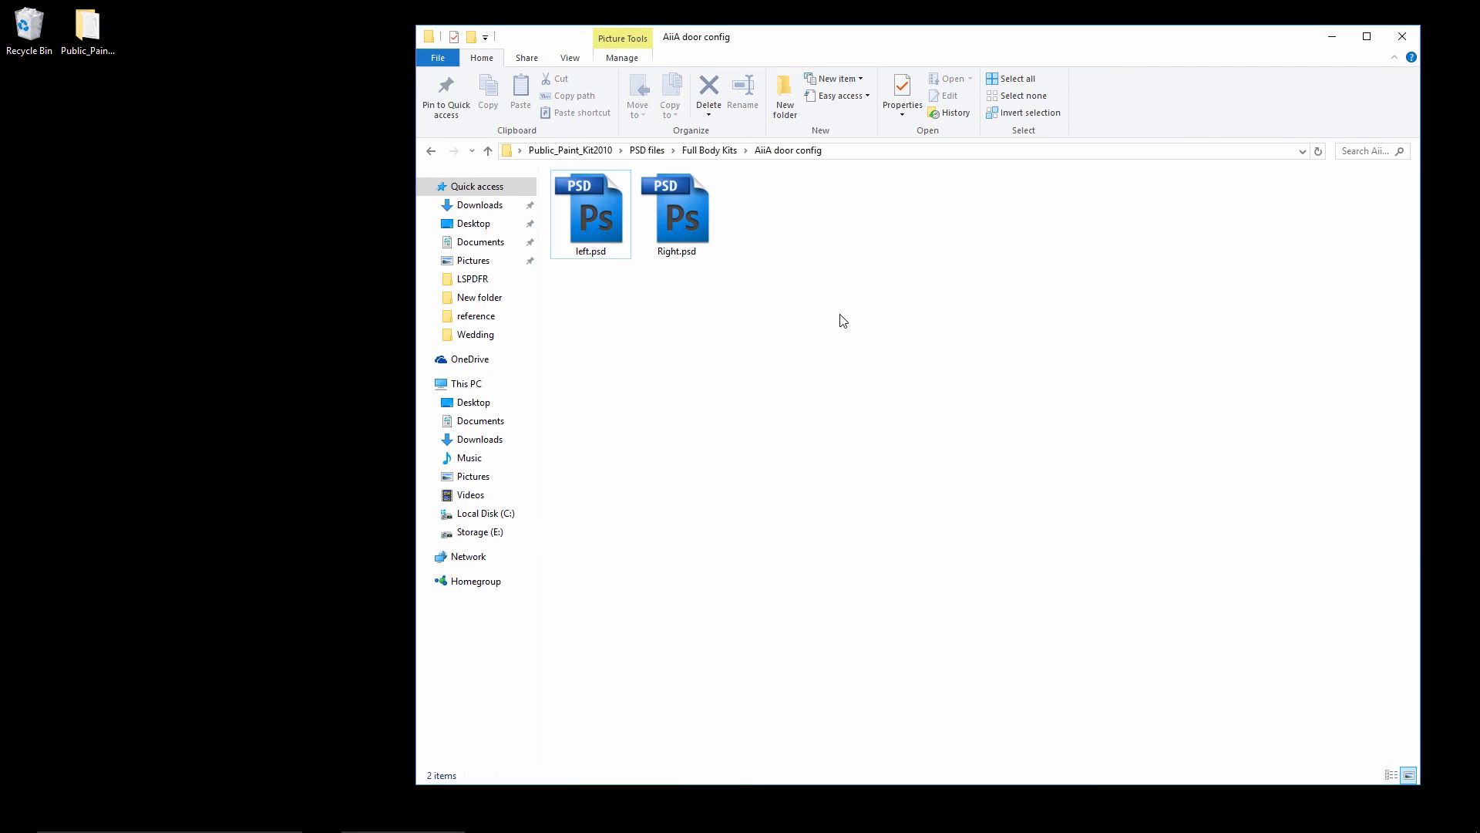
{"action": "key", "text": "BackSpace"}
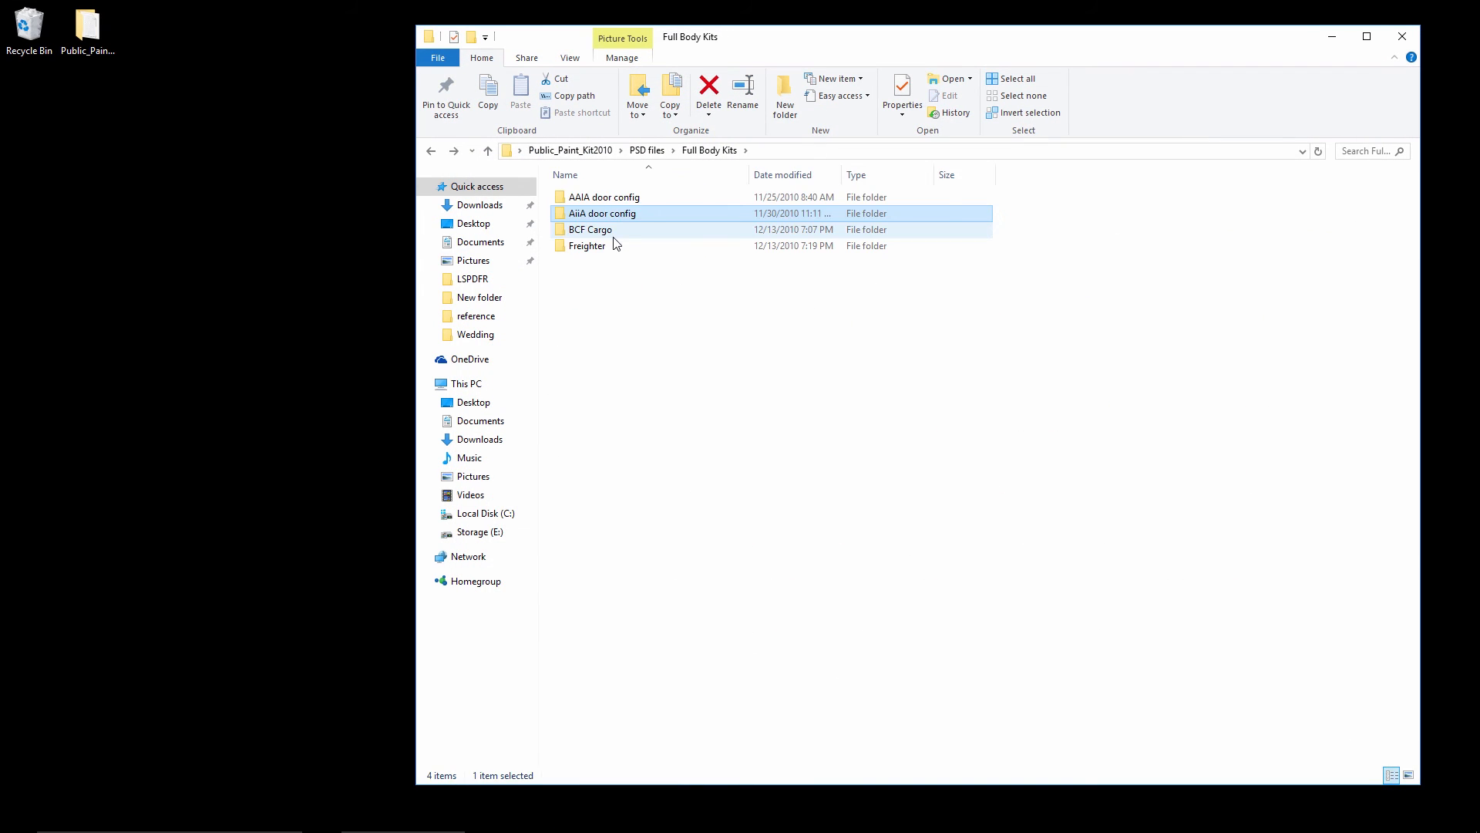
{"action": "key", "text": "BackSpace"}
{"action": "left_click", "coordinate": [863, 230]}
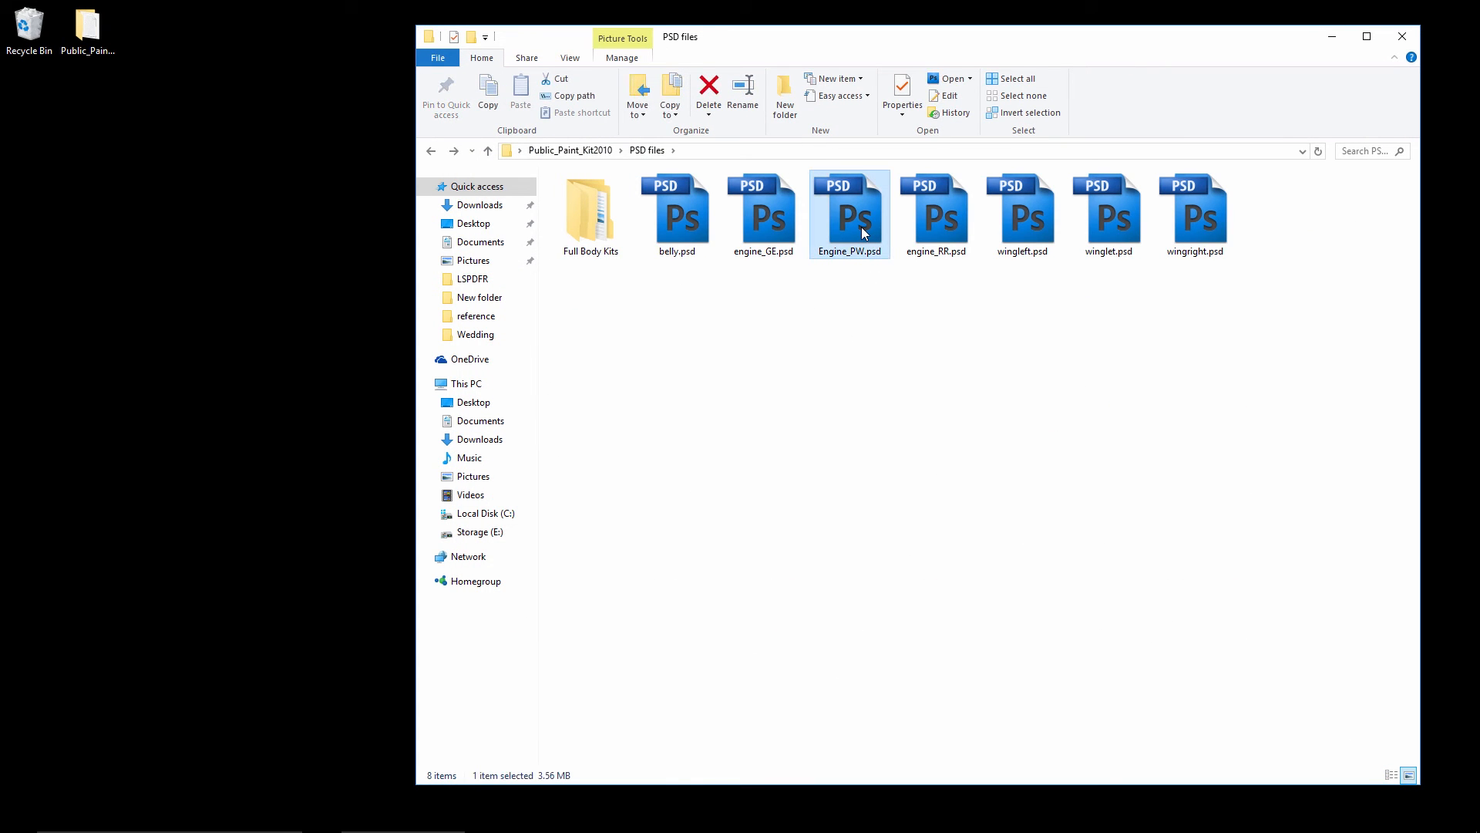
{"action": "double_click", "coordinate": [862, 227]}
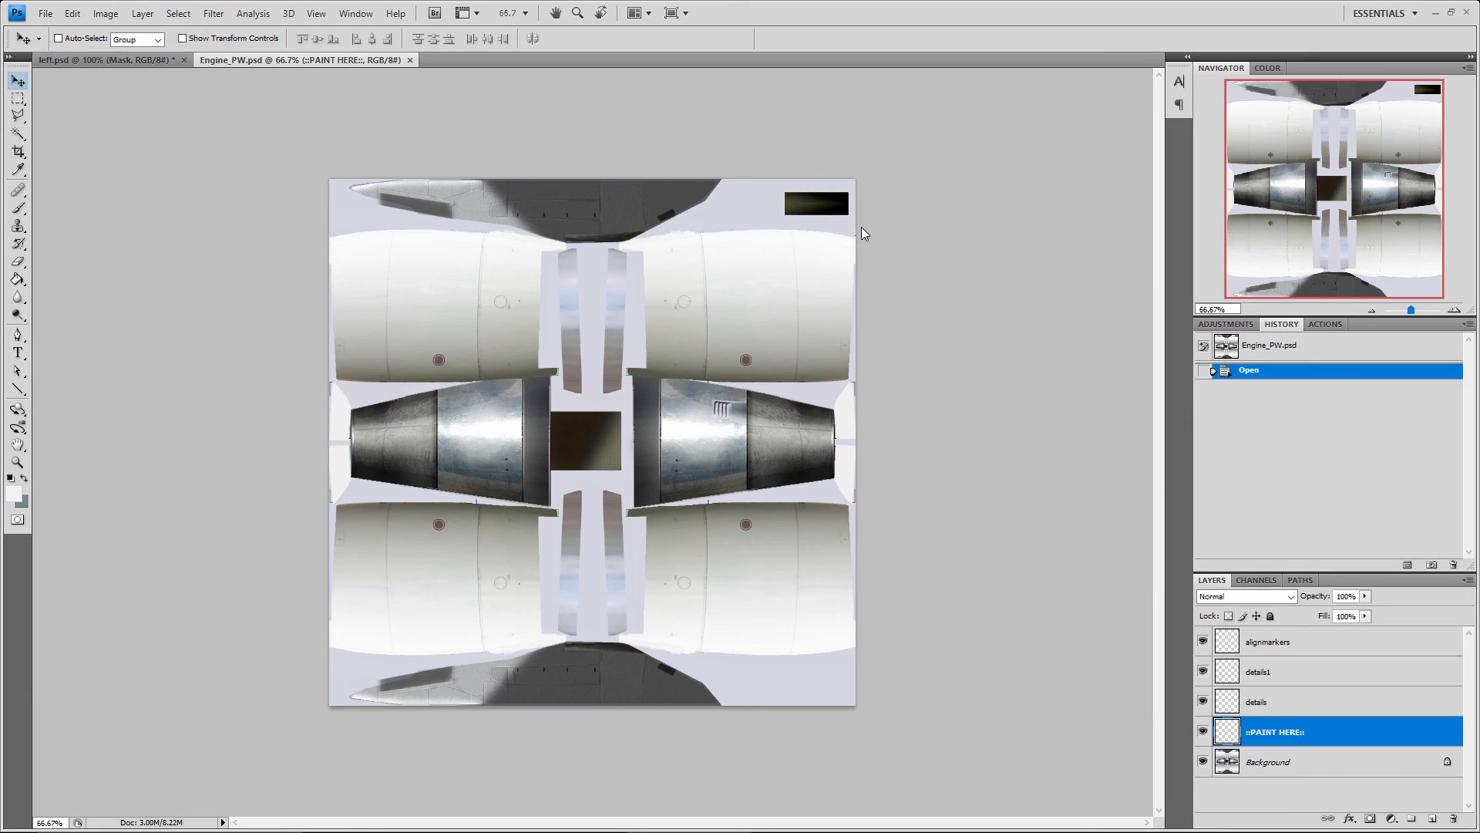
{"action": "left_click", "coordinate": [411, 60]}
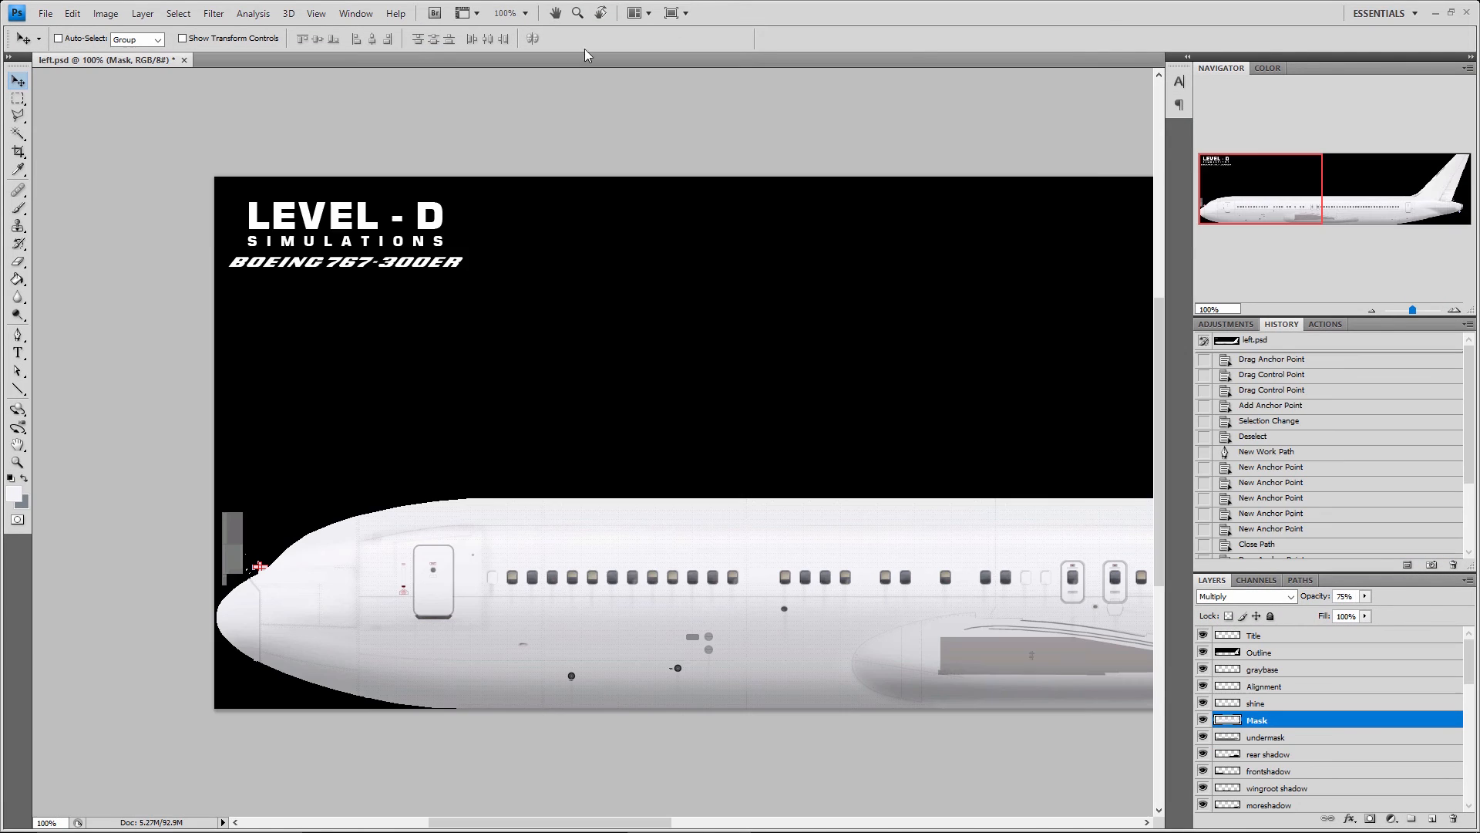
Switch to File Explorer and open b763eng_pw_t.tga from the TGA Files folder with Adobe Photoshop CS4
{"action": "left_click", "coordinate": [1436, 14]}
{"action": "left_click", "coordinate": [794, 413]}
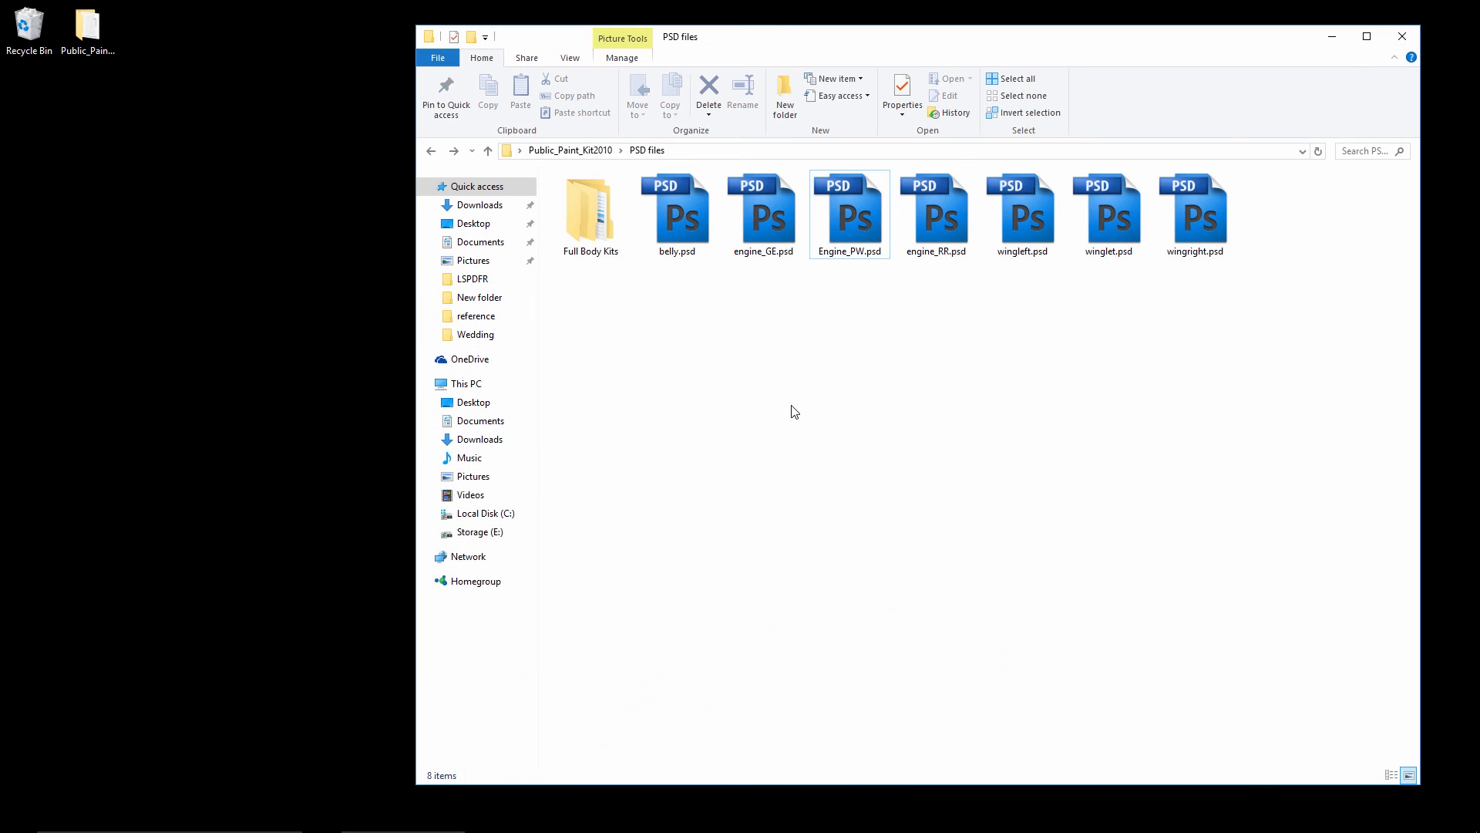
{"action": "key", "text": "BackSpace"}
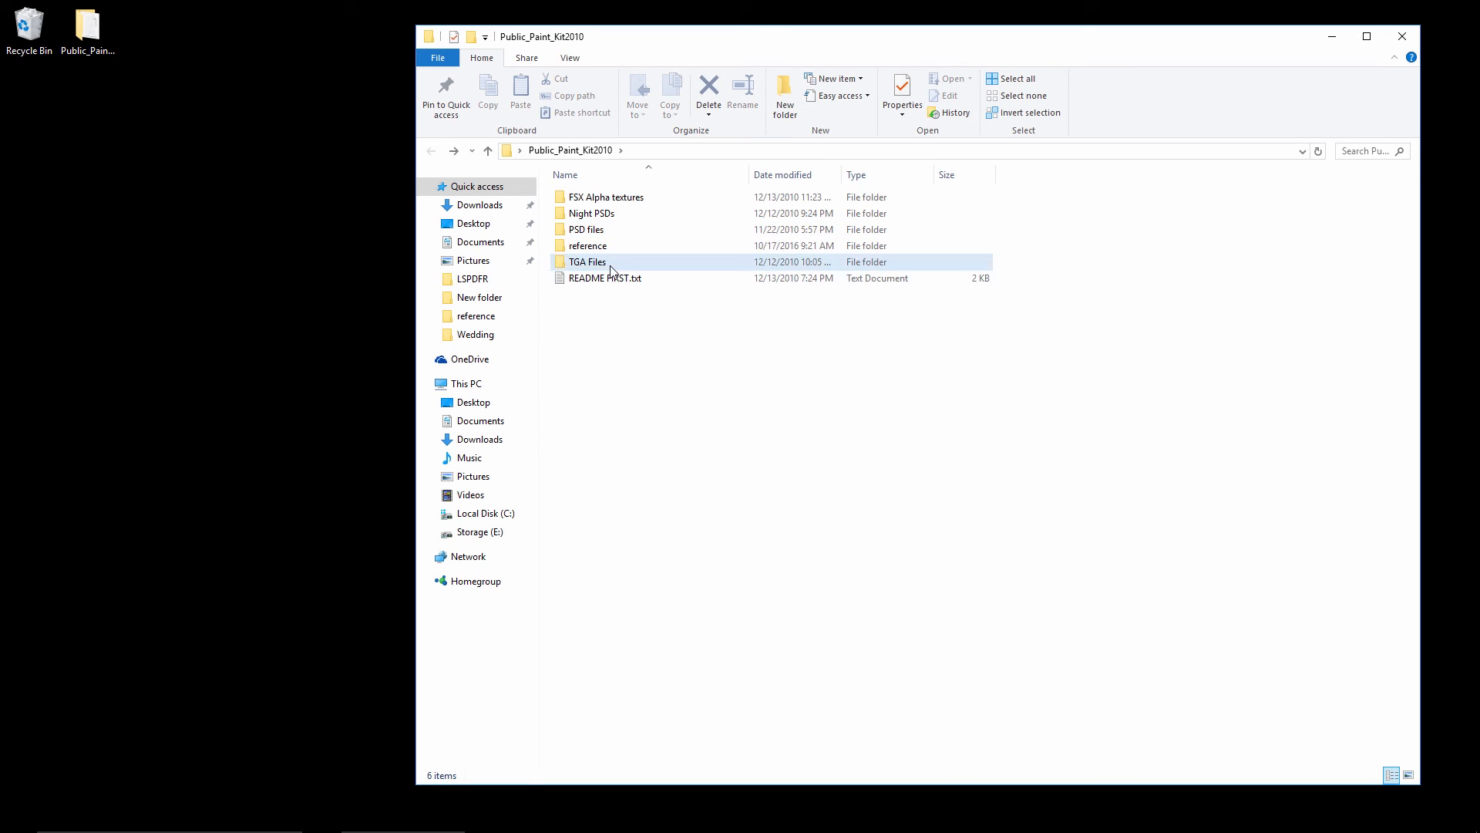
{"action": "double_click", "coordinate": [610, 266]}
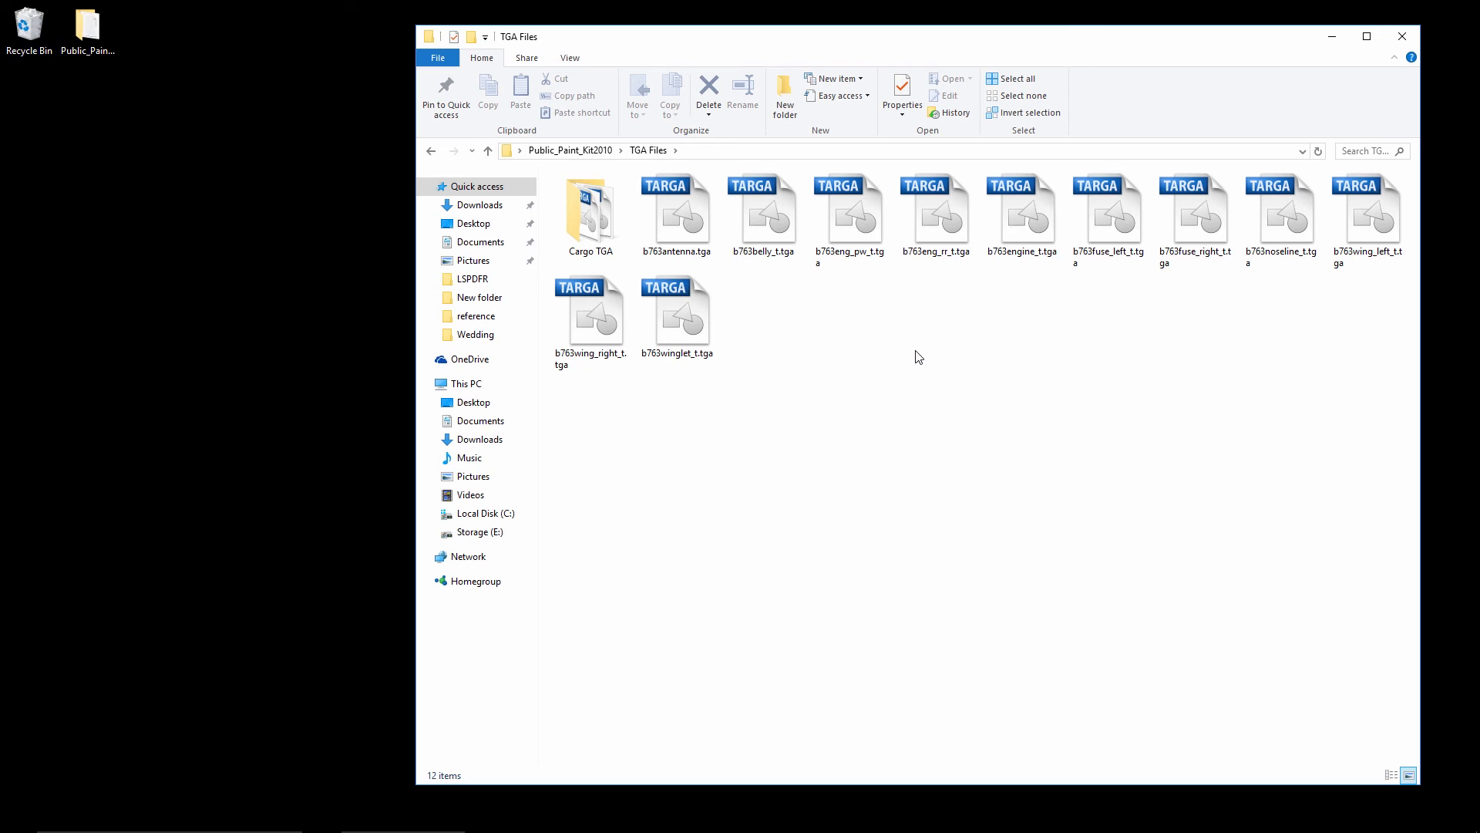
{"action": "double_click", "coordinate": [851, 276]}
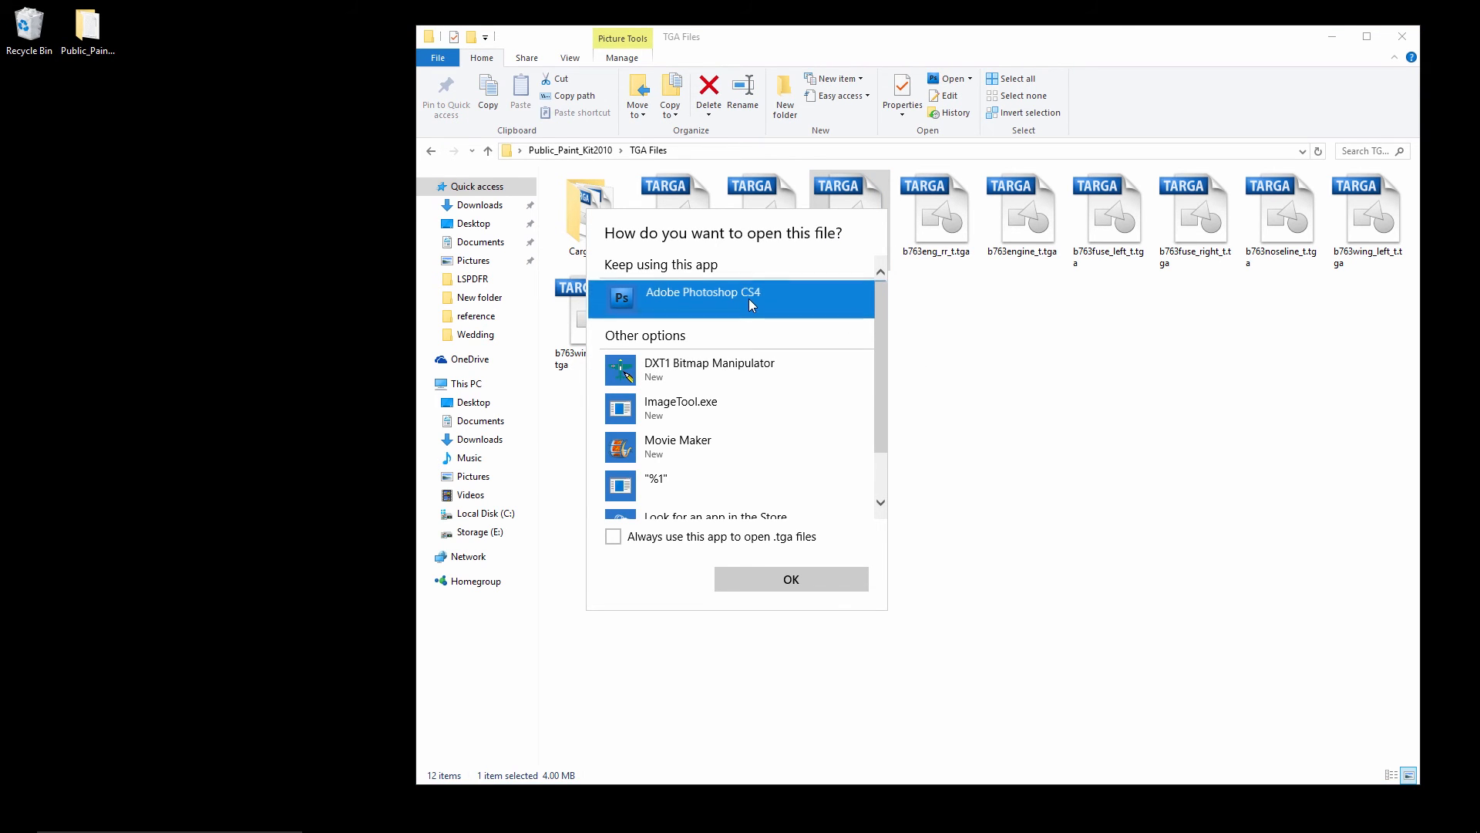
{"action": "left_click", "coordinate": [791, 579]}
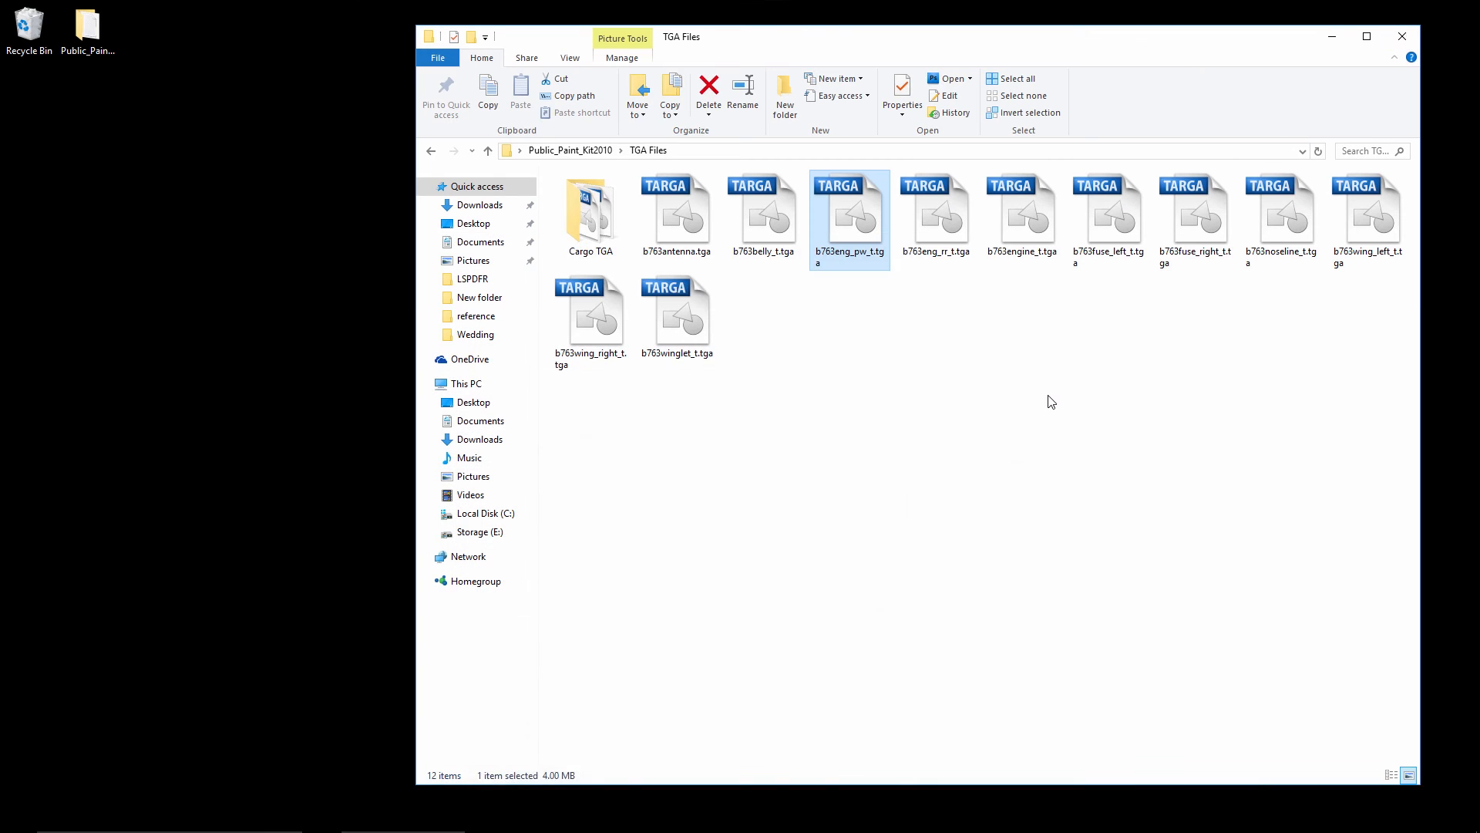
Compare the contents of the PSD files and TGA Files folders in Public_Paint_Kit2010
{"action": "left_click", "coordinate": [1048, 396]}
{"action": "key", "text": "alt+Left"}
{"action": "left_click", "coordinate": [1058, 395]}
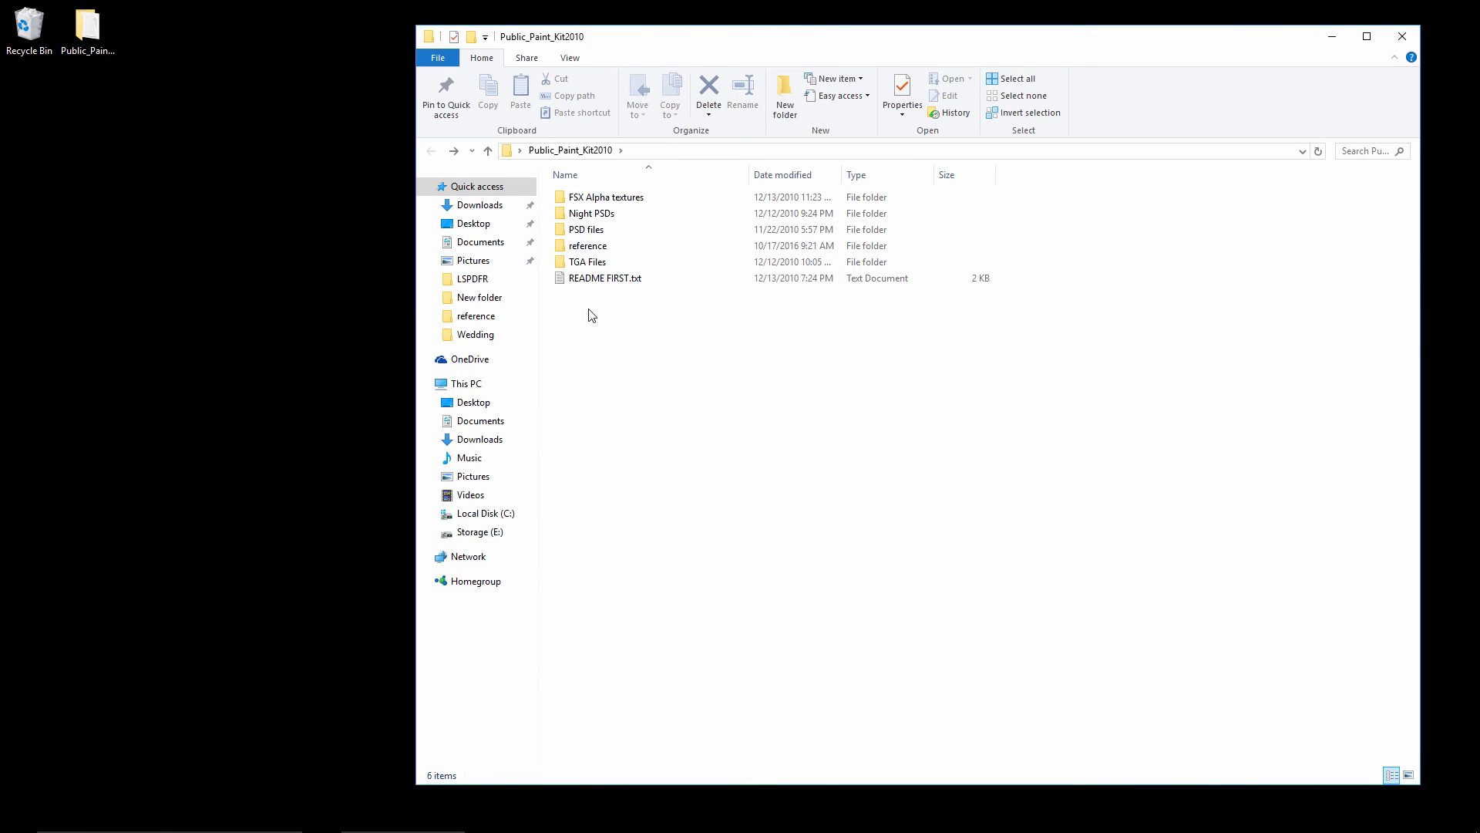
{"action": "left_click", "coordinate": [595, 231]}
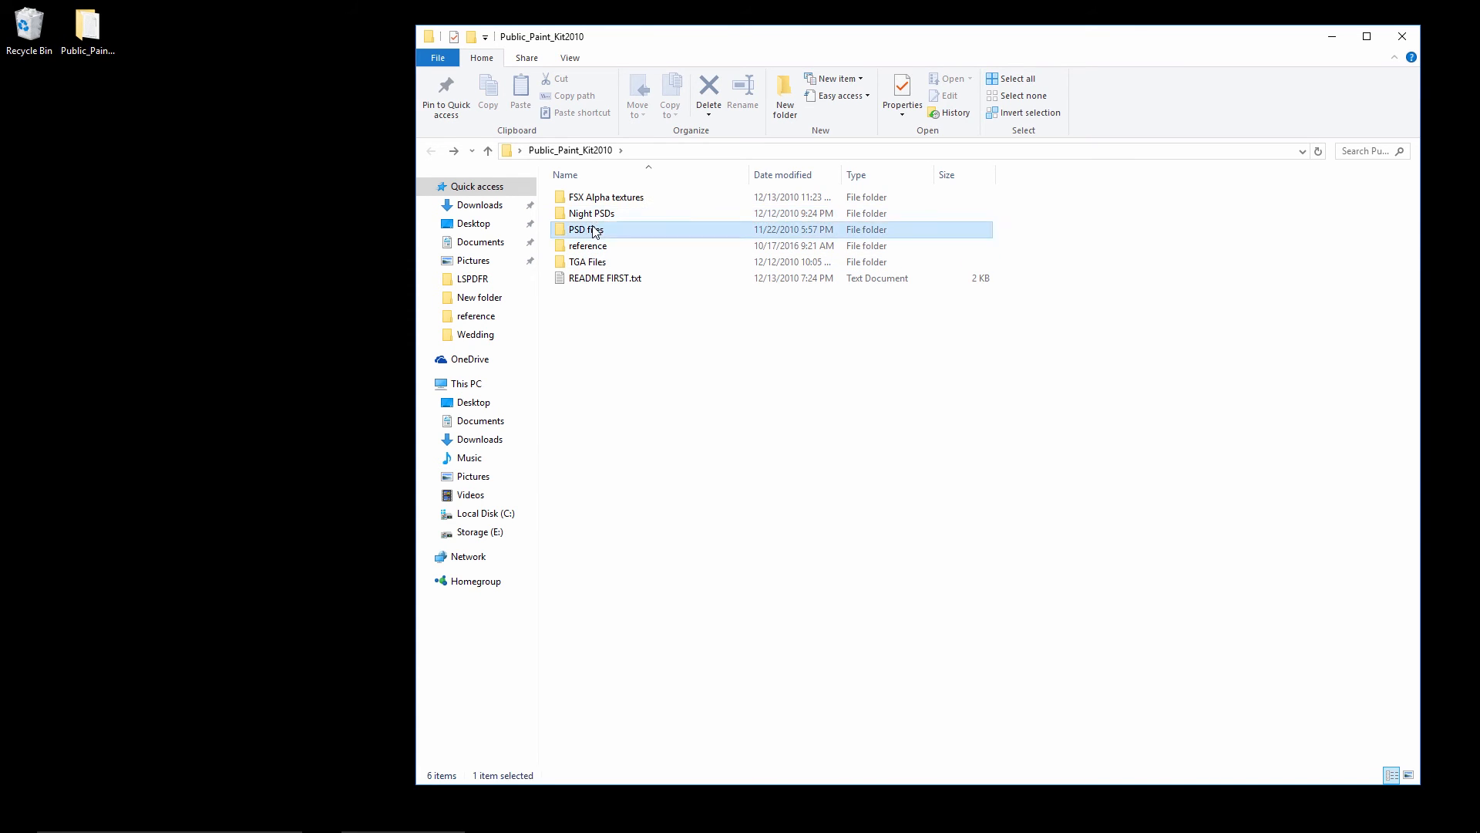
{"action": "double_click", "coordinate": [595, 230]}
{"action": "key", "text": "alt+Left"}
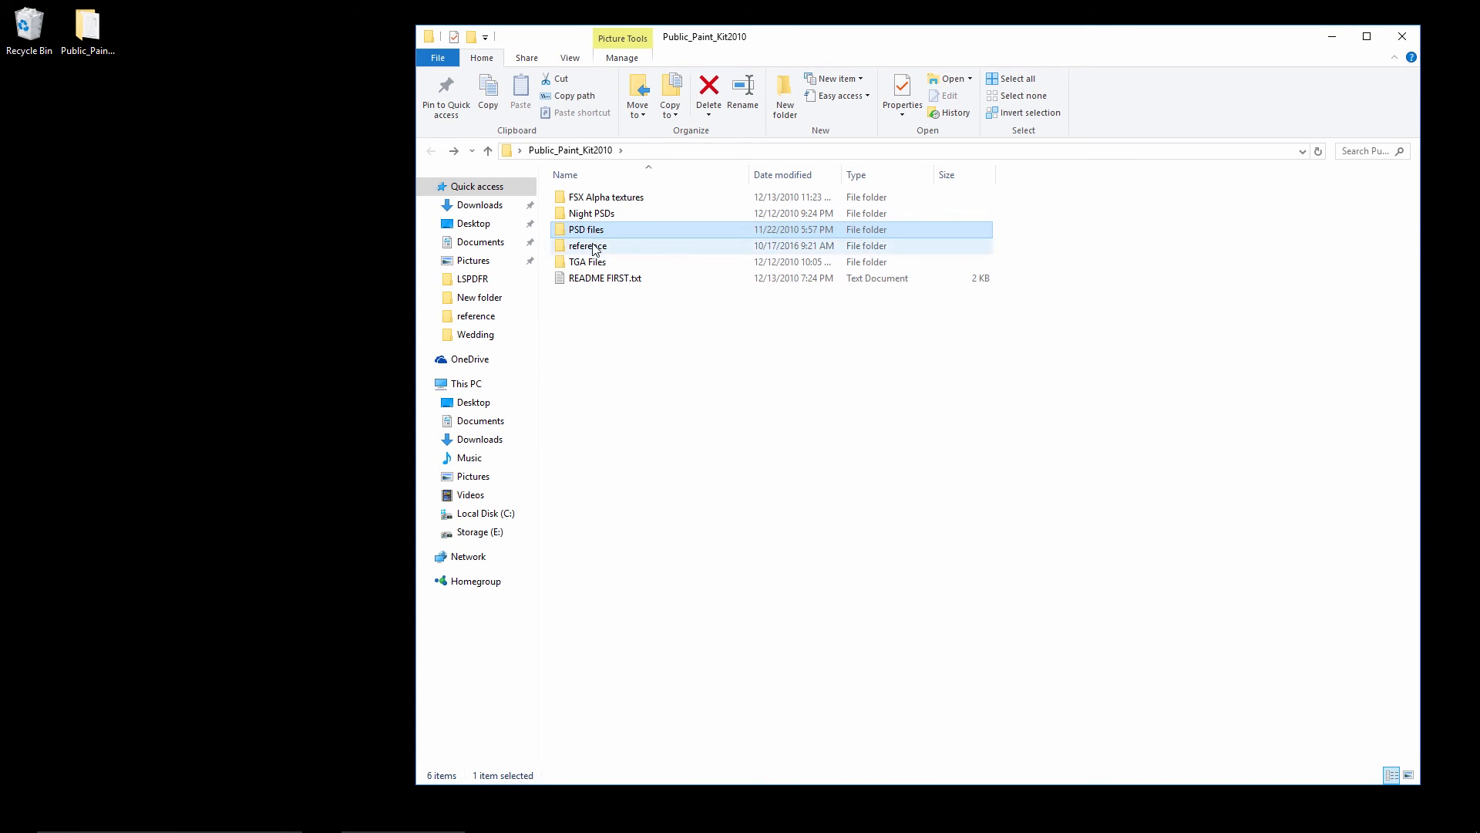
{"action": "double_click", "coordinate": [586, 262]}
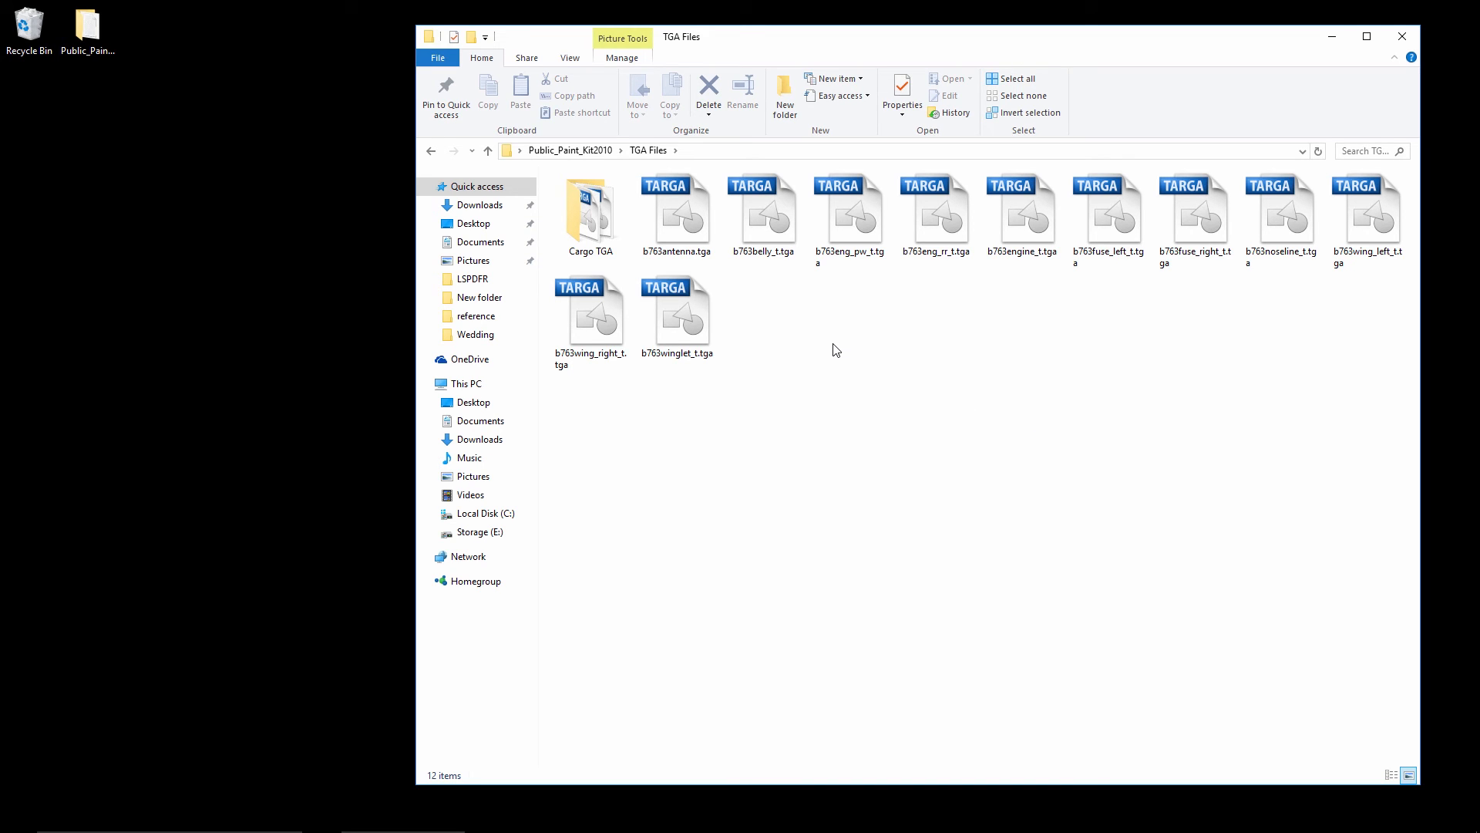
{"action": "key", "text": "alt+Left"}
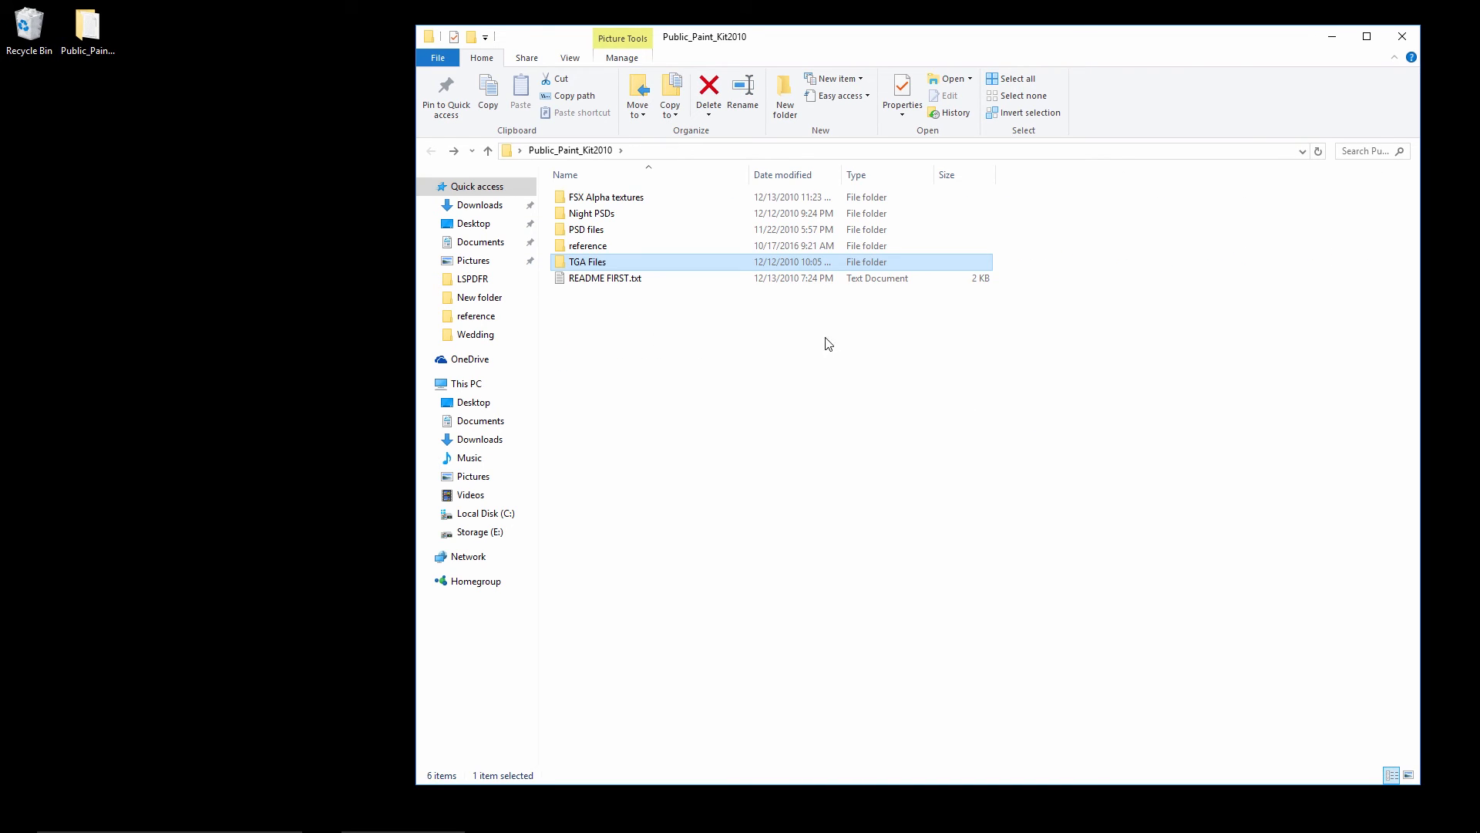
Switch back to Photoshop and toggle the Mask layer's visibility off and on to compare the fuselage shading
{"action": "left_click", "coordinate": [733, 823]}
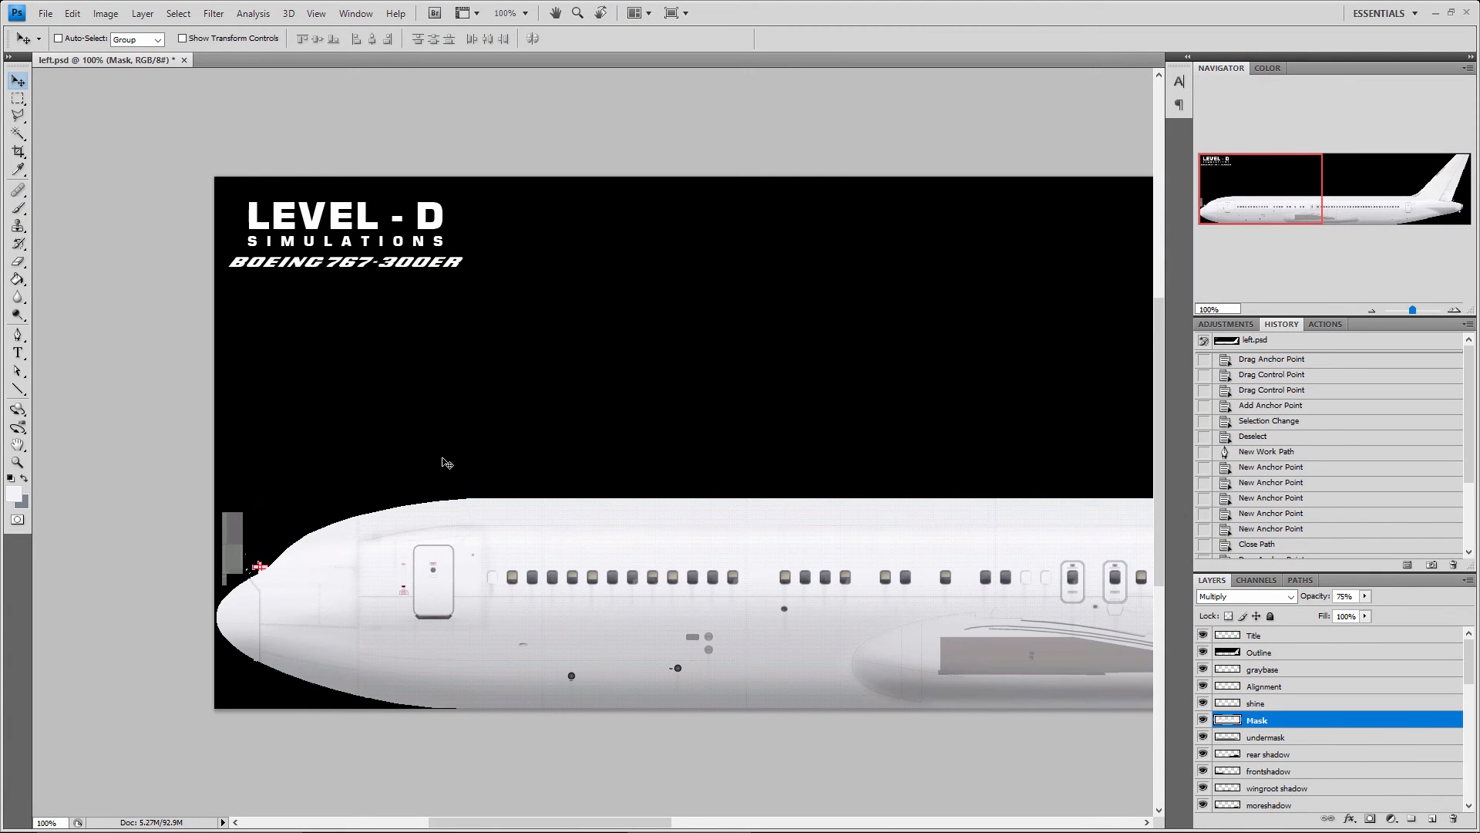
{"action": "left_click", "coordinate": [213, 13]}
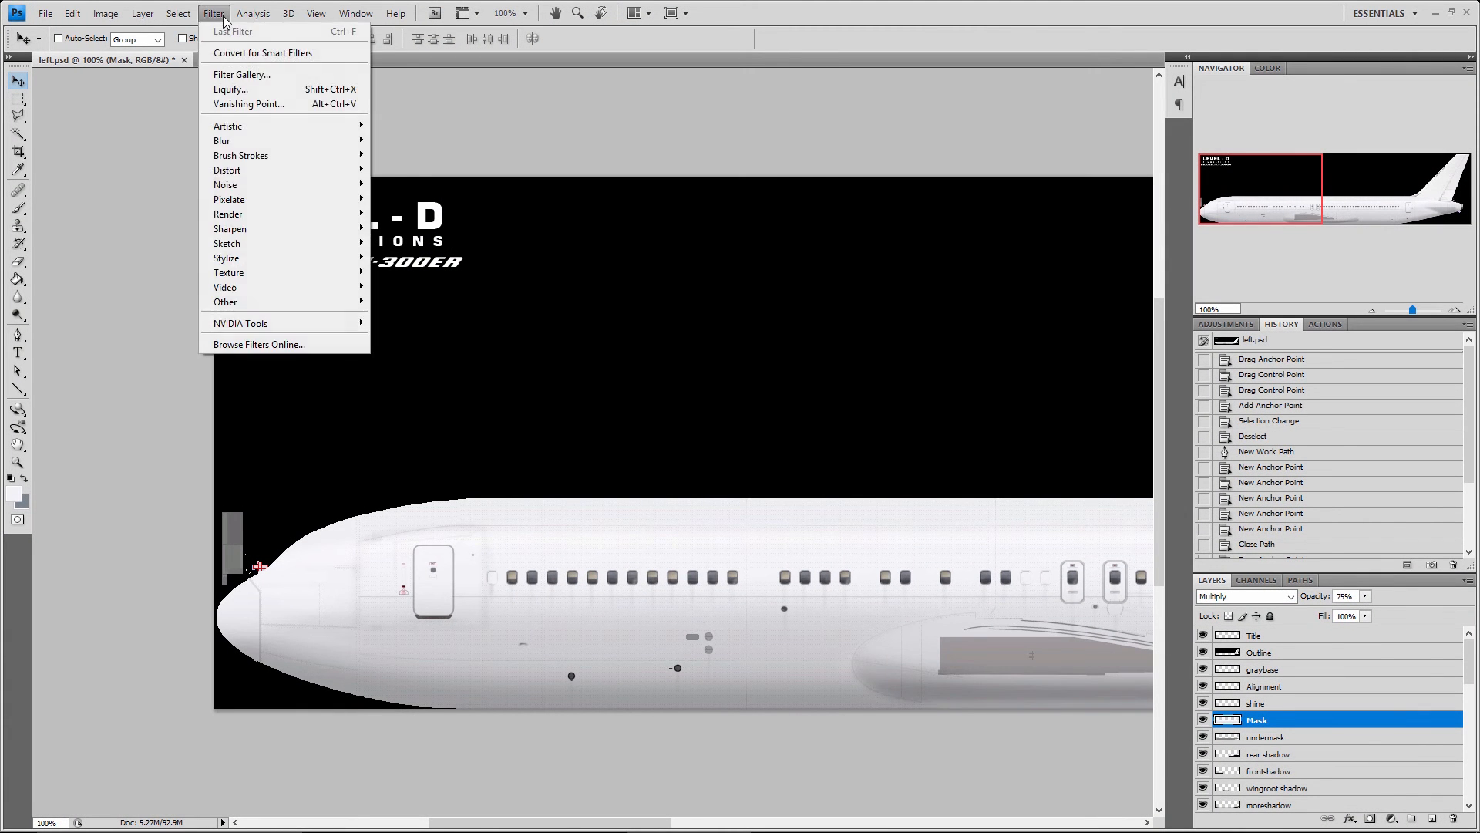
{"action": "mouse_move", "coordinate": [145, 14]}
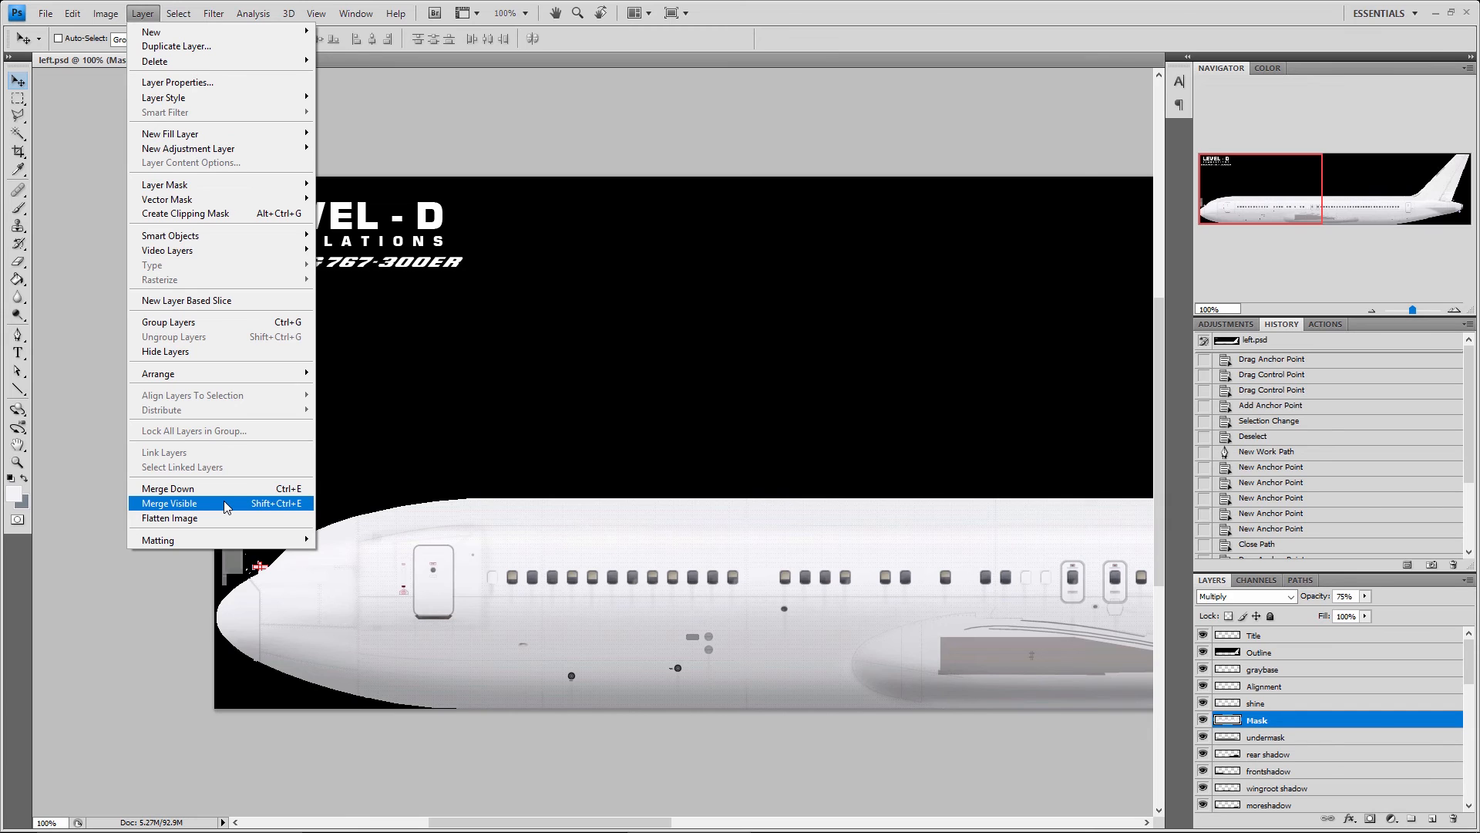
{"action": "left_click", "coordinate": [1199, 719]}
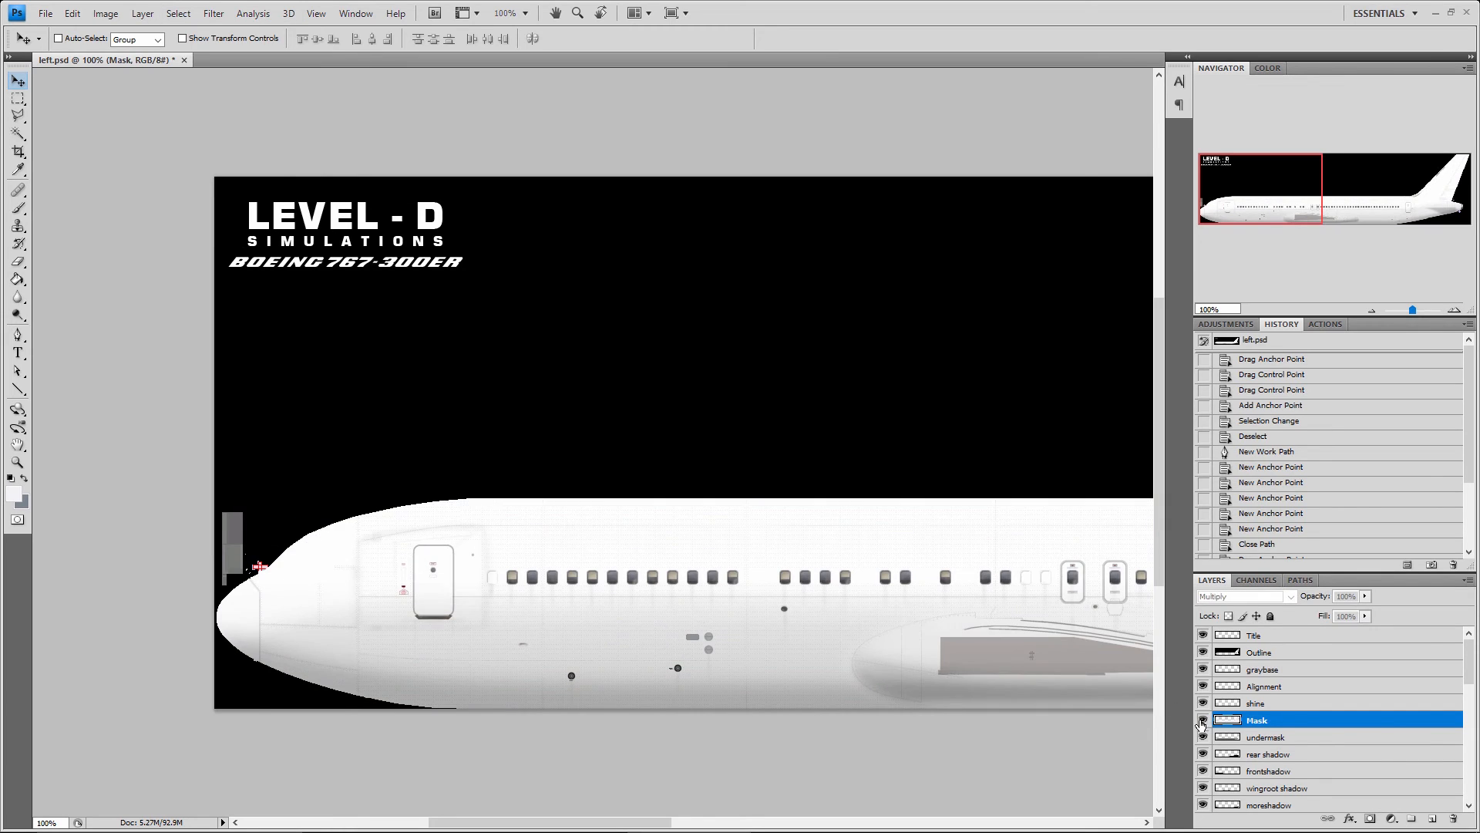
{"action": "left_click", "coordinate": [1199, 719]}
Preview the Mask layer at brightness -100 with the Brightness/Contrast adjustment, and discard the change
{"action": "left_click", "coordinate": [137, 12]}
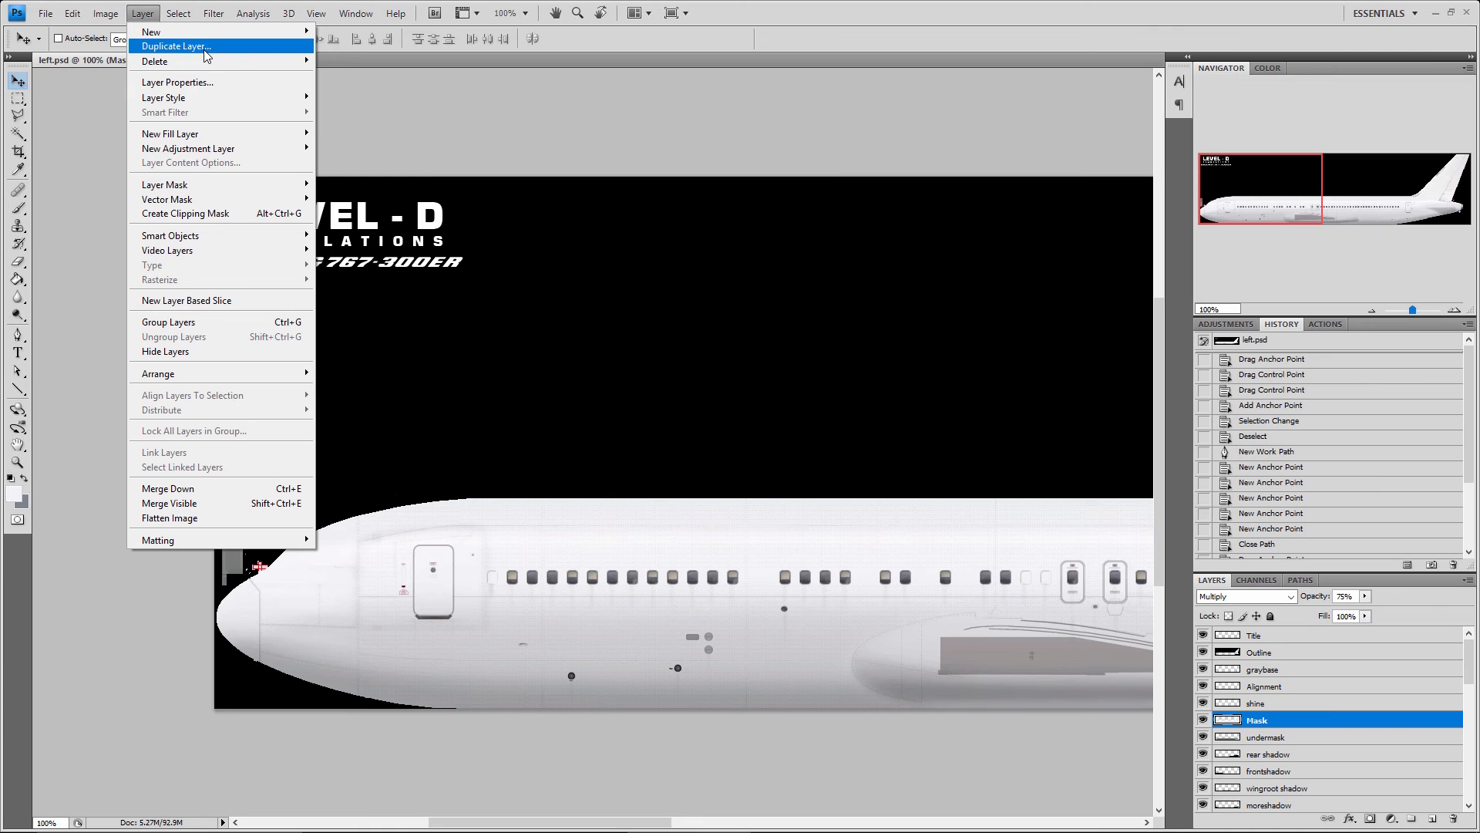
{"action": "mouse_move", "coordinate": [106, 15]}
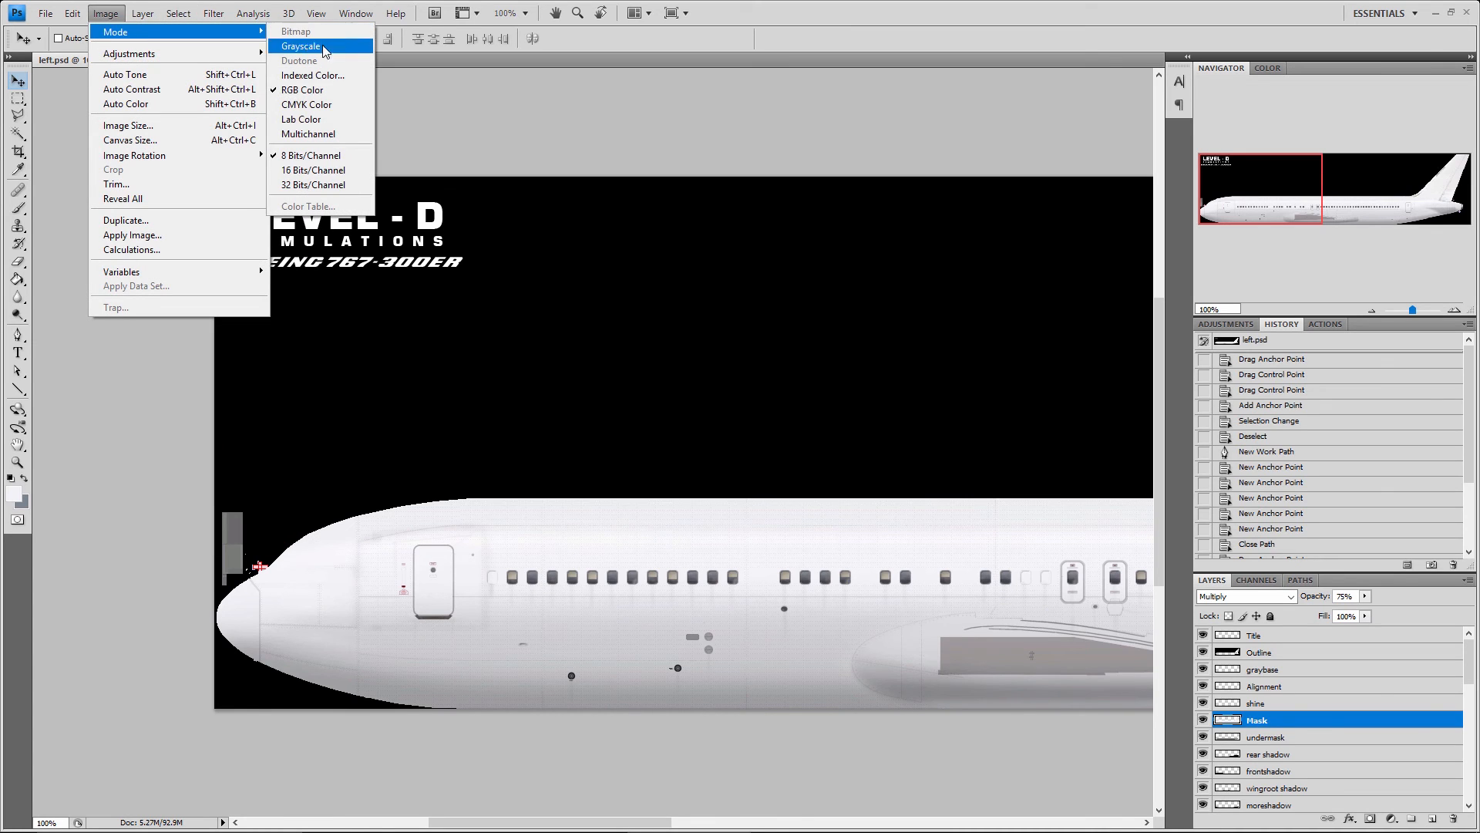
{"action": "mouse_move", "coordinate": [183, 63]}
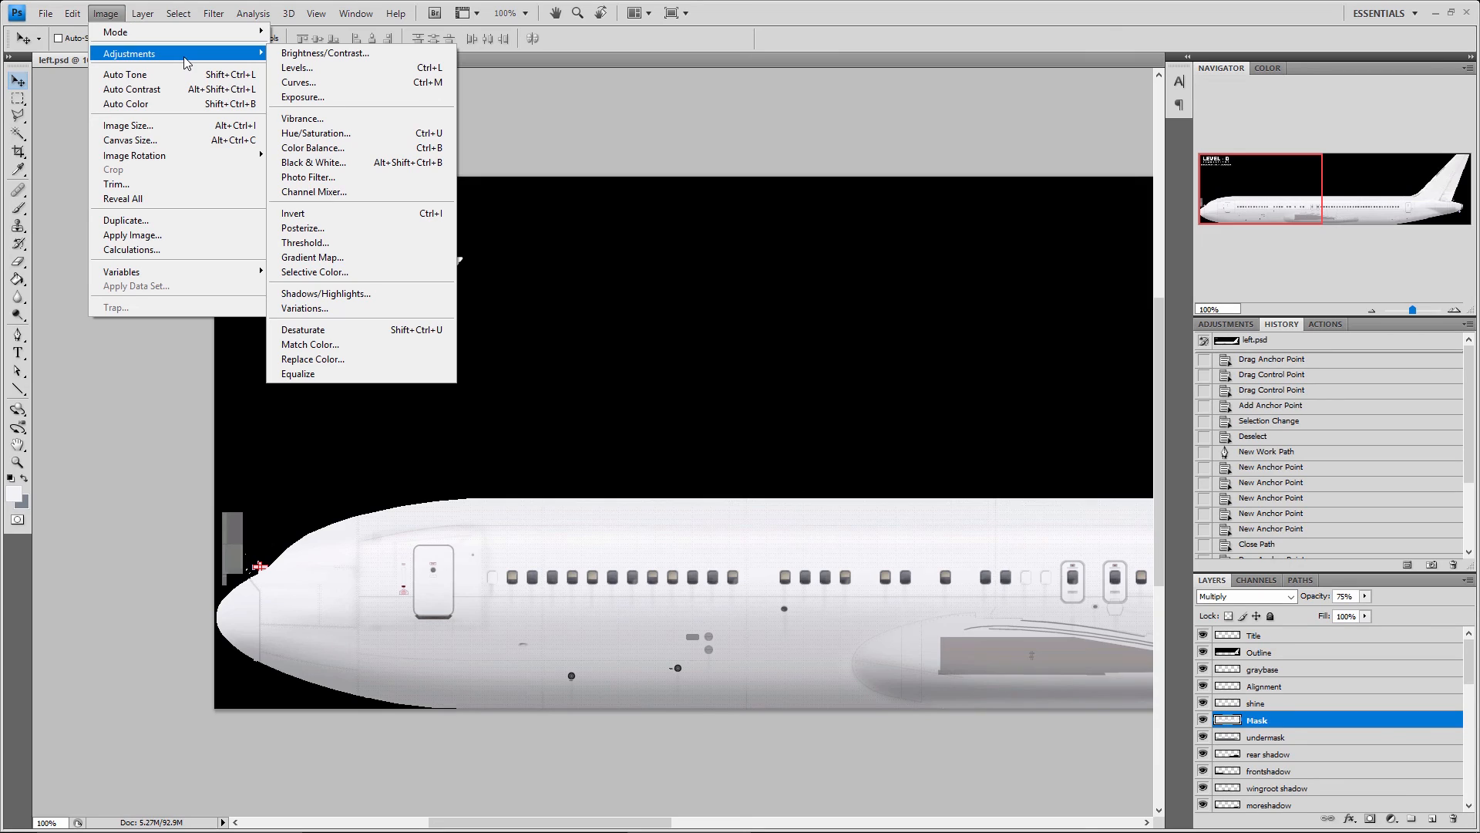
{"action": "left_click", "coordinate": [298, 54]}
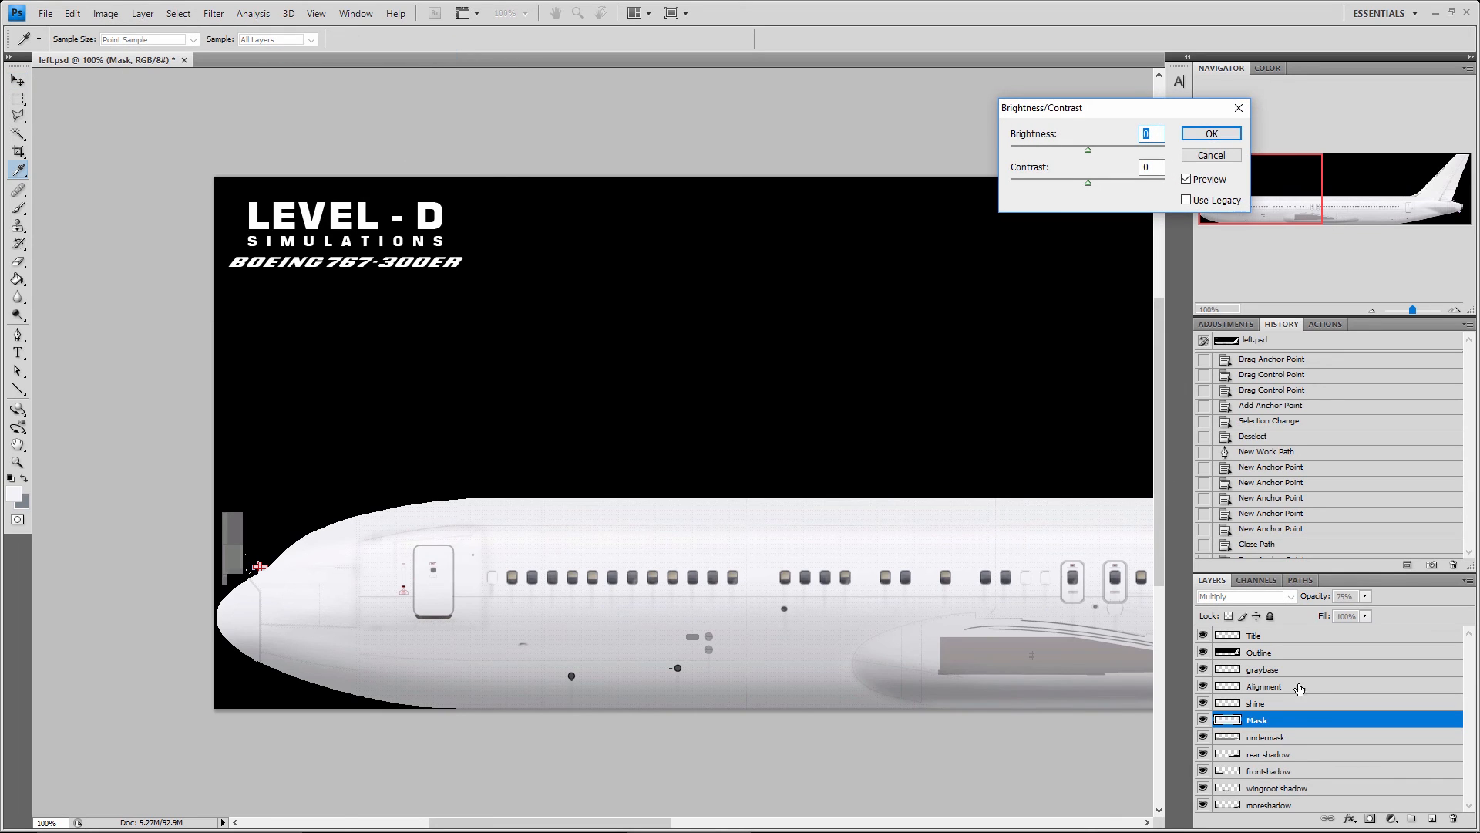
{"action": "left_click_drag", "start_coordinate": [1088, 149], "coordinate": [1034, 151]}
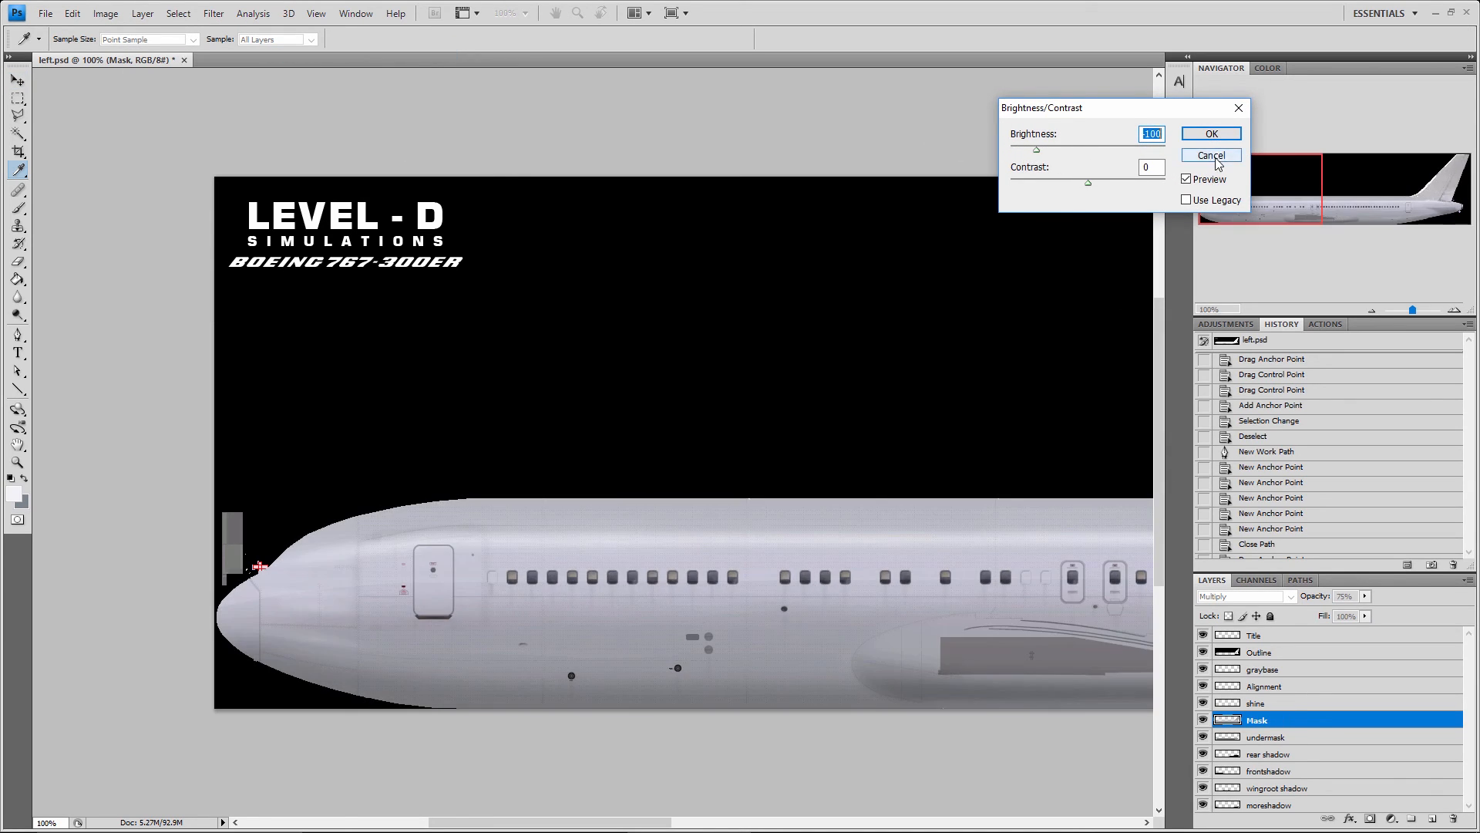
{"action": "left_click", "coordinate": [1214, 156]}
Review the Image Size settings and the available document width units, and leave without applying anything
{"action": "left_click", "coordinate": [114, 15]}
{"action": "mouse_move", "coordinate": [137, 52]}
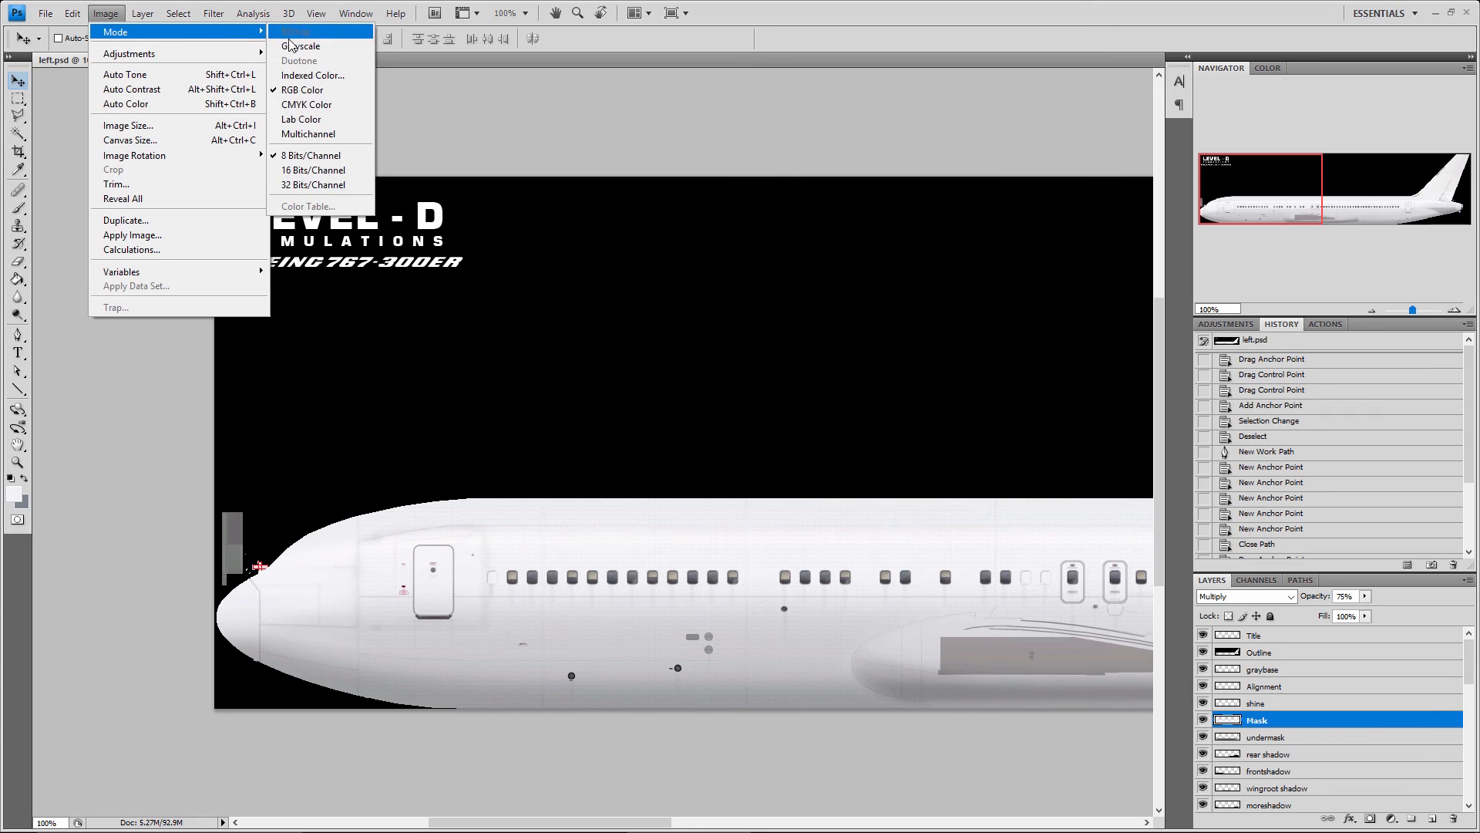
{"action": "mouse_move", "coordinate": [242, 59]}
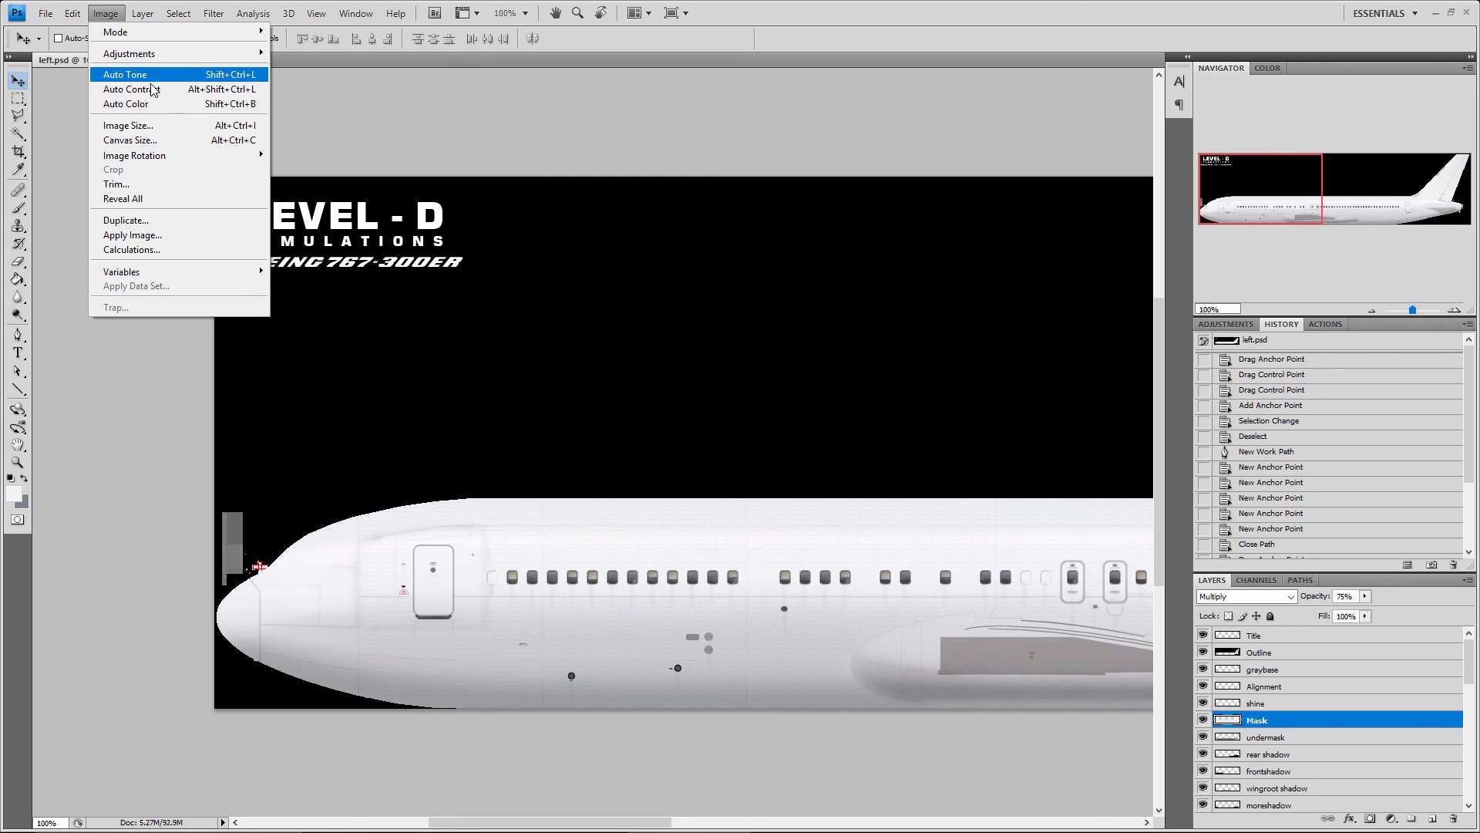
{"action": "left_click", "coordinate": [151, 133]}
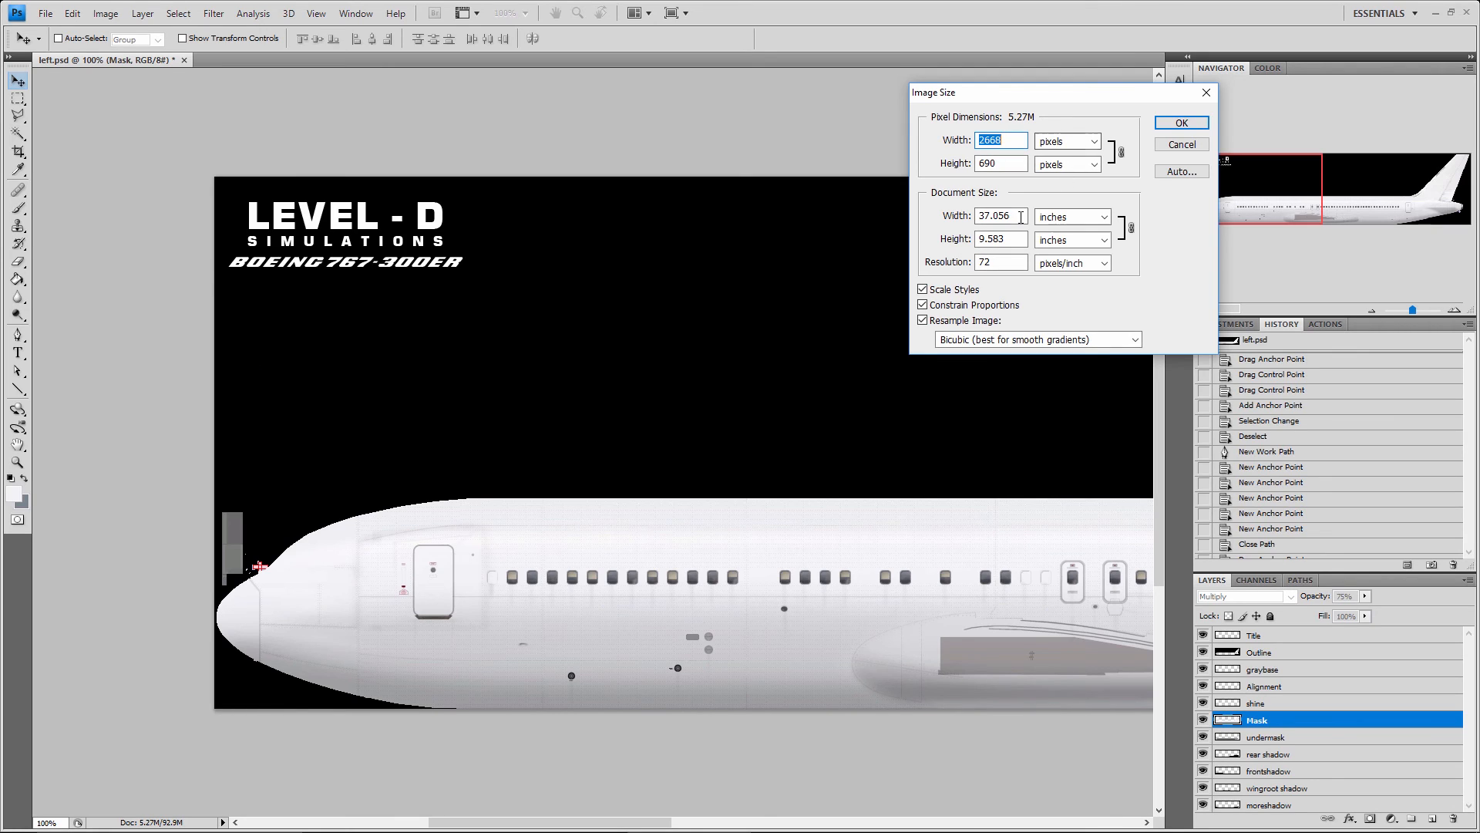
{"action": "left_click", "coordinate": [1092, 221]}
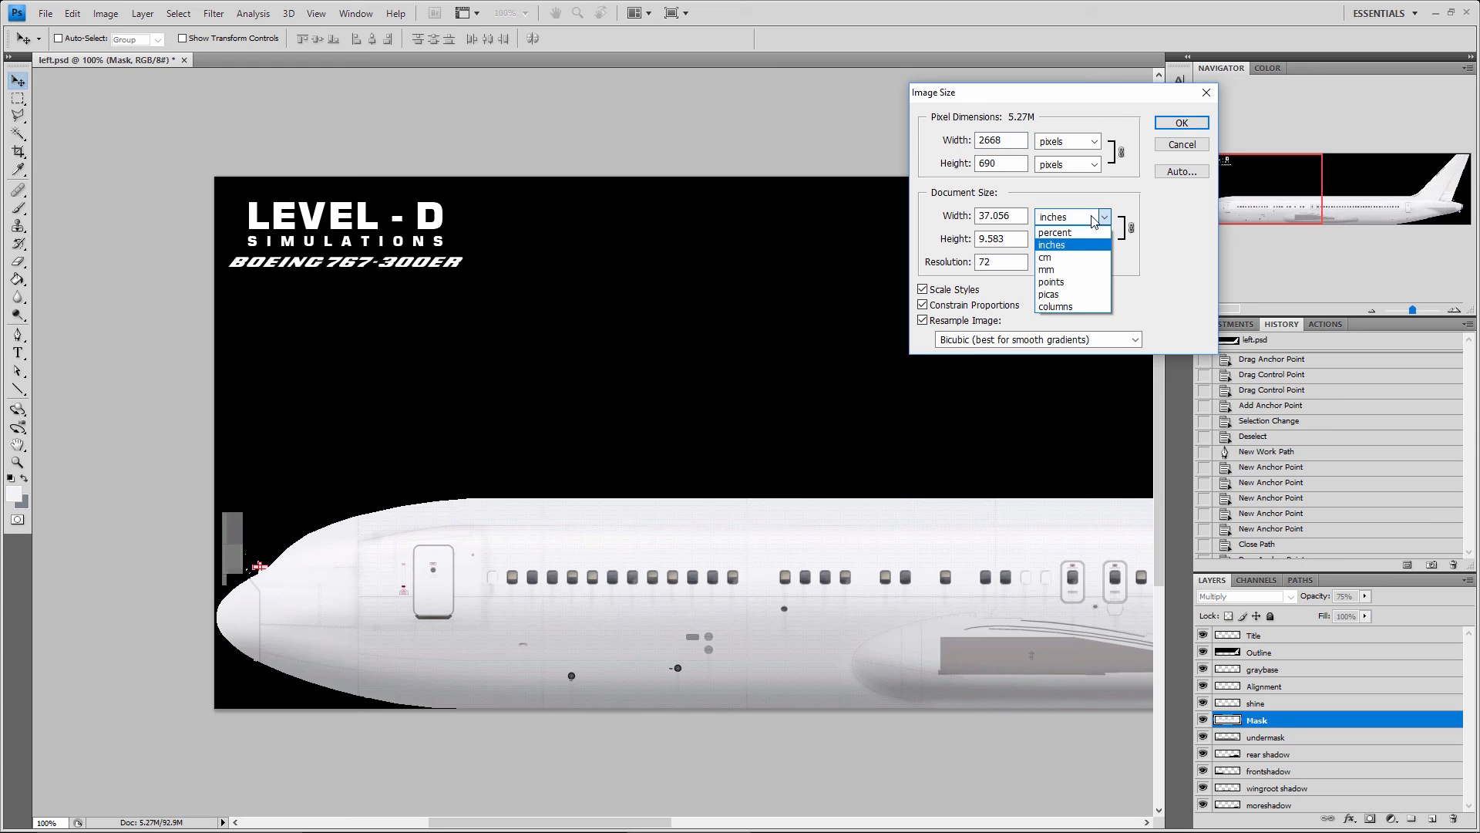
{"action": "left_click", "coordinate": [1195, 289]}
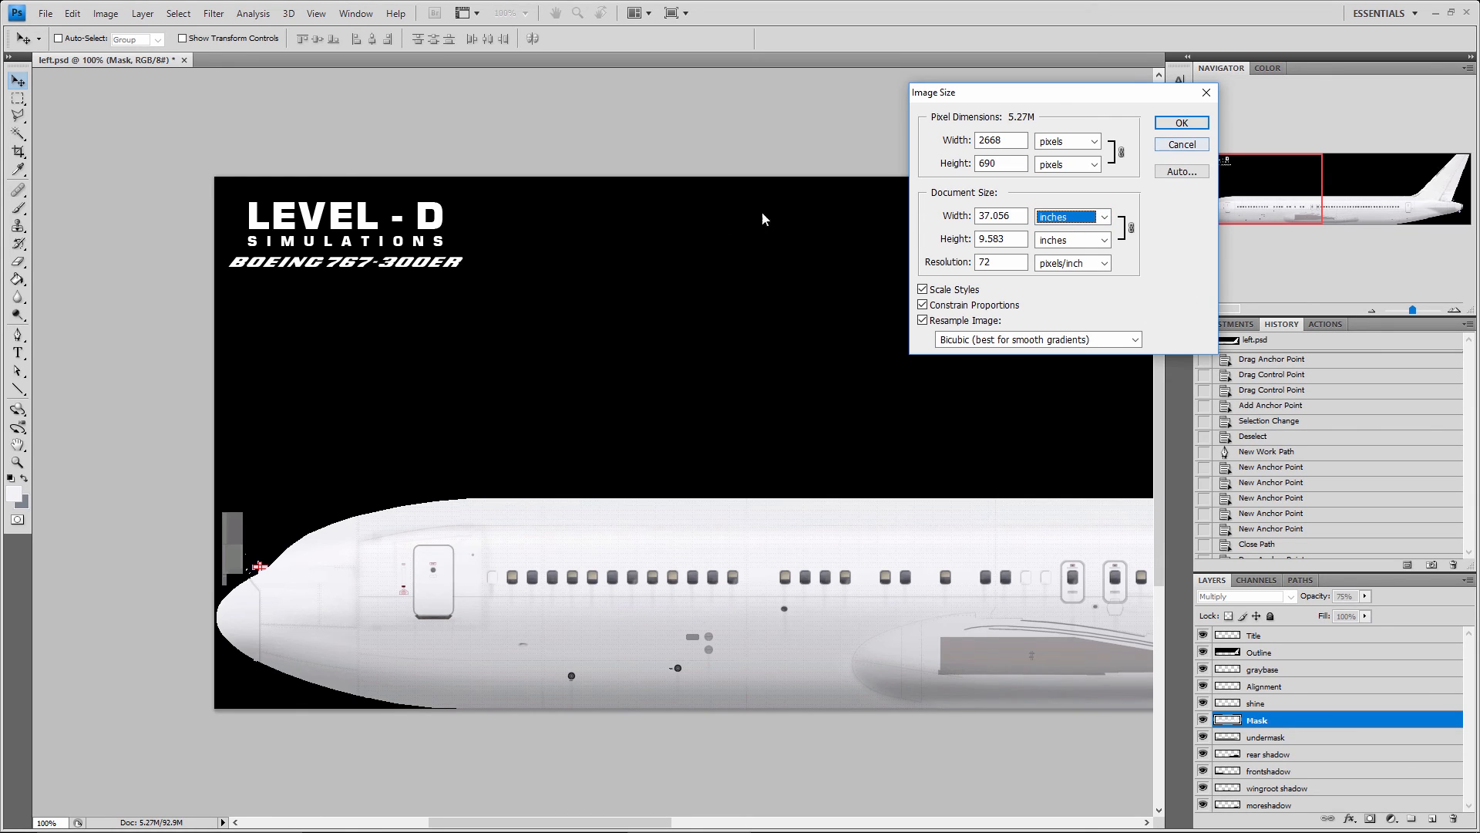
{"action": "key", "text": "Escape"}
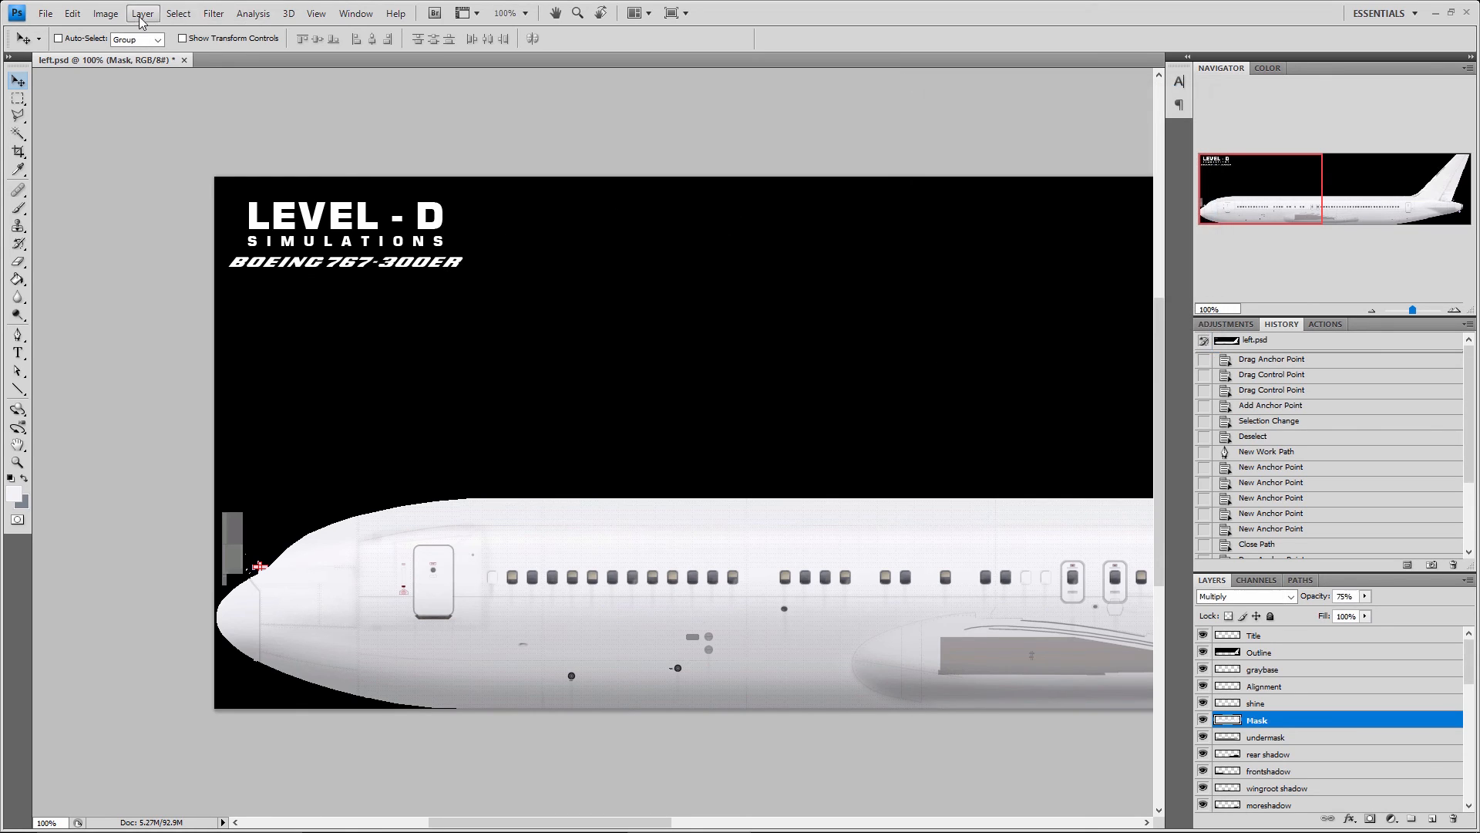
Try several anchor positions in the Canvas Size settings, return the anchor to the centre, and cancel
{"action": "left_click", "coordinate": [100, 13]}
{"action": "left_click", "coordinate": [131, 140]}
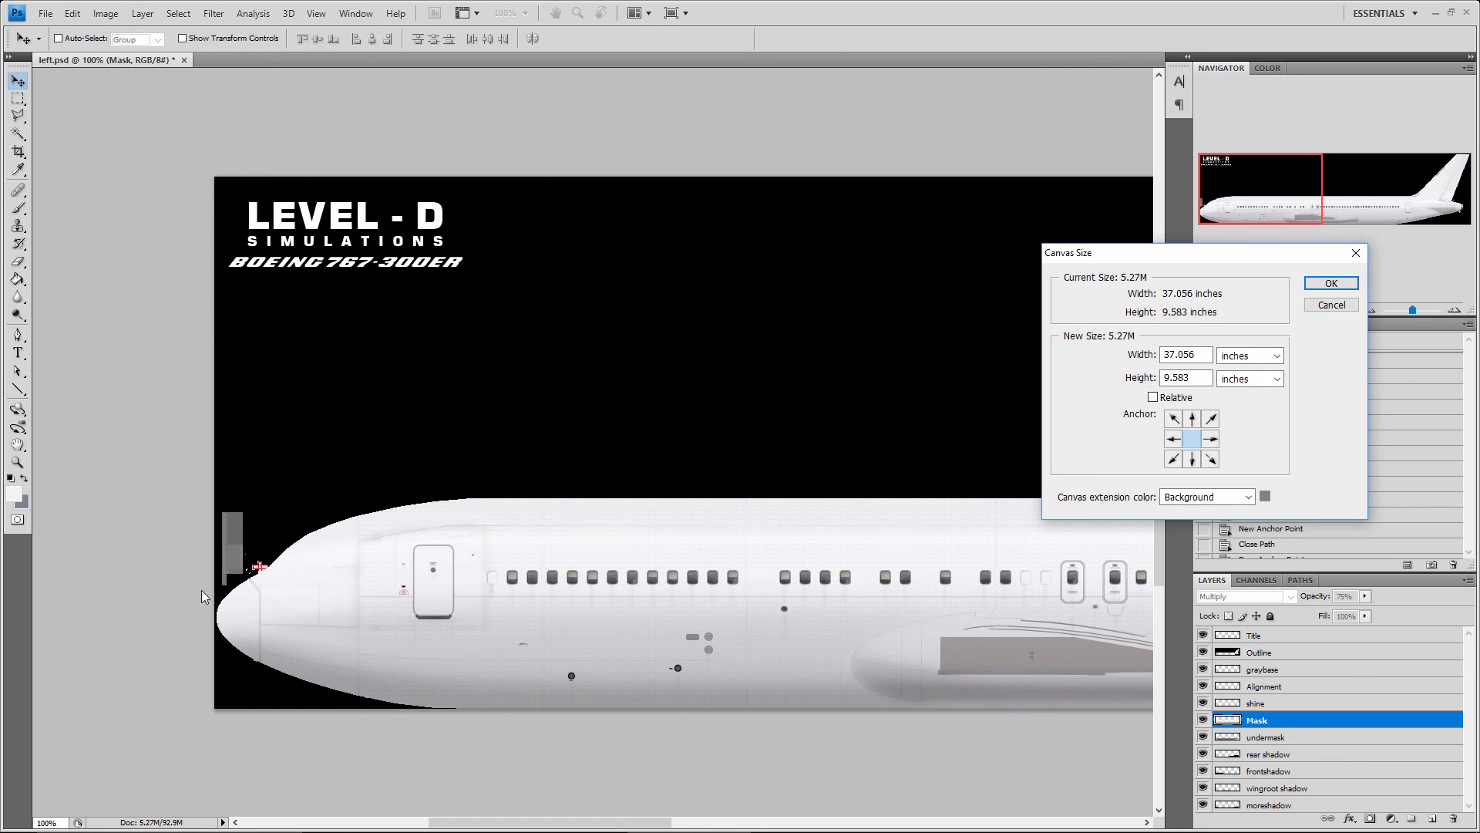
{"action": "left_click", "coordinate": [1175, 439]}
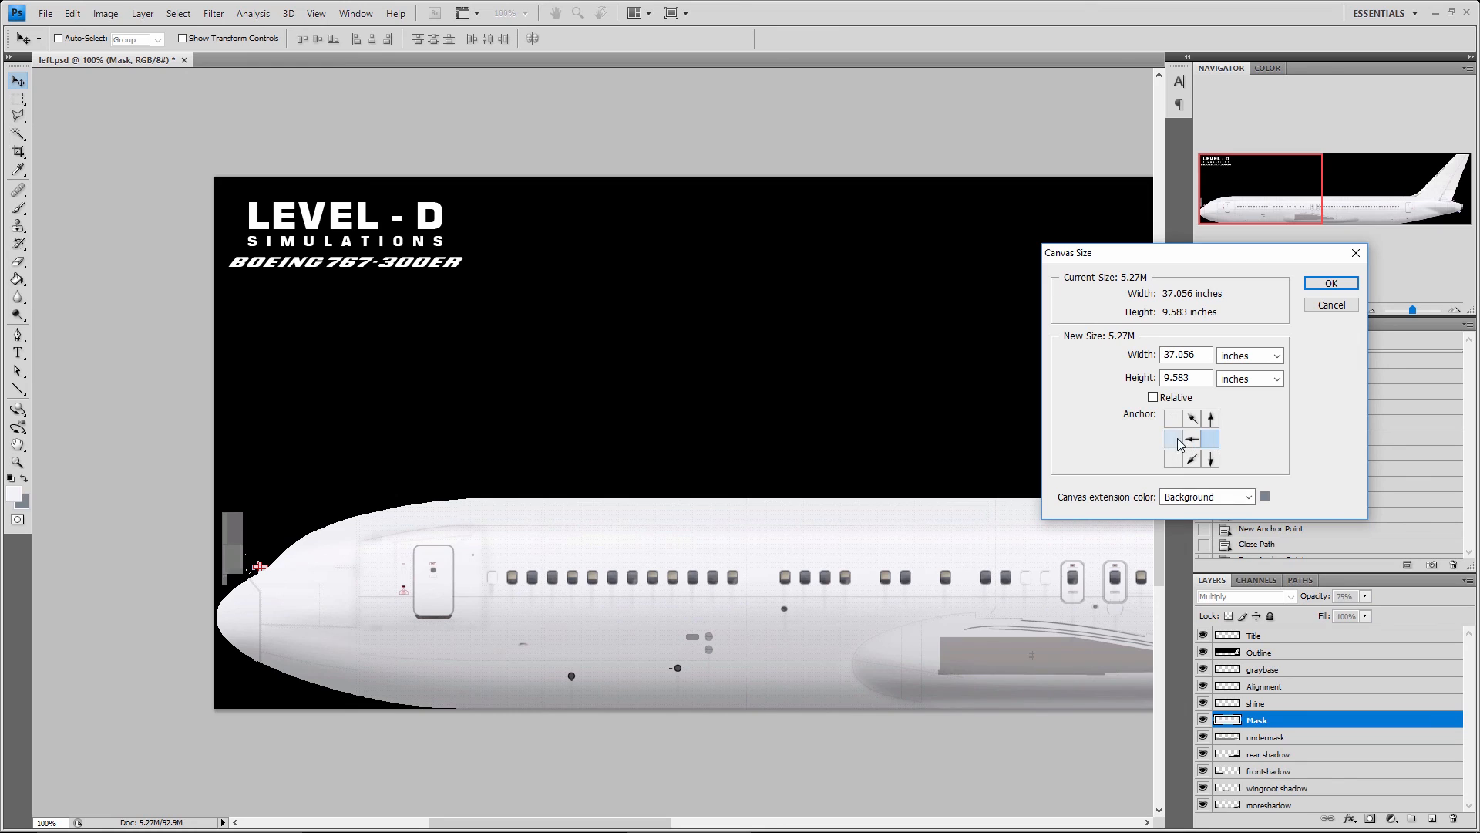
{"action": "left_click", "coordinate": [1192, 440]}
{"action": "left_click", "coordinate": [1192, 421]}
{"action": "left_click", "coordinate": [1174, 420]}
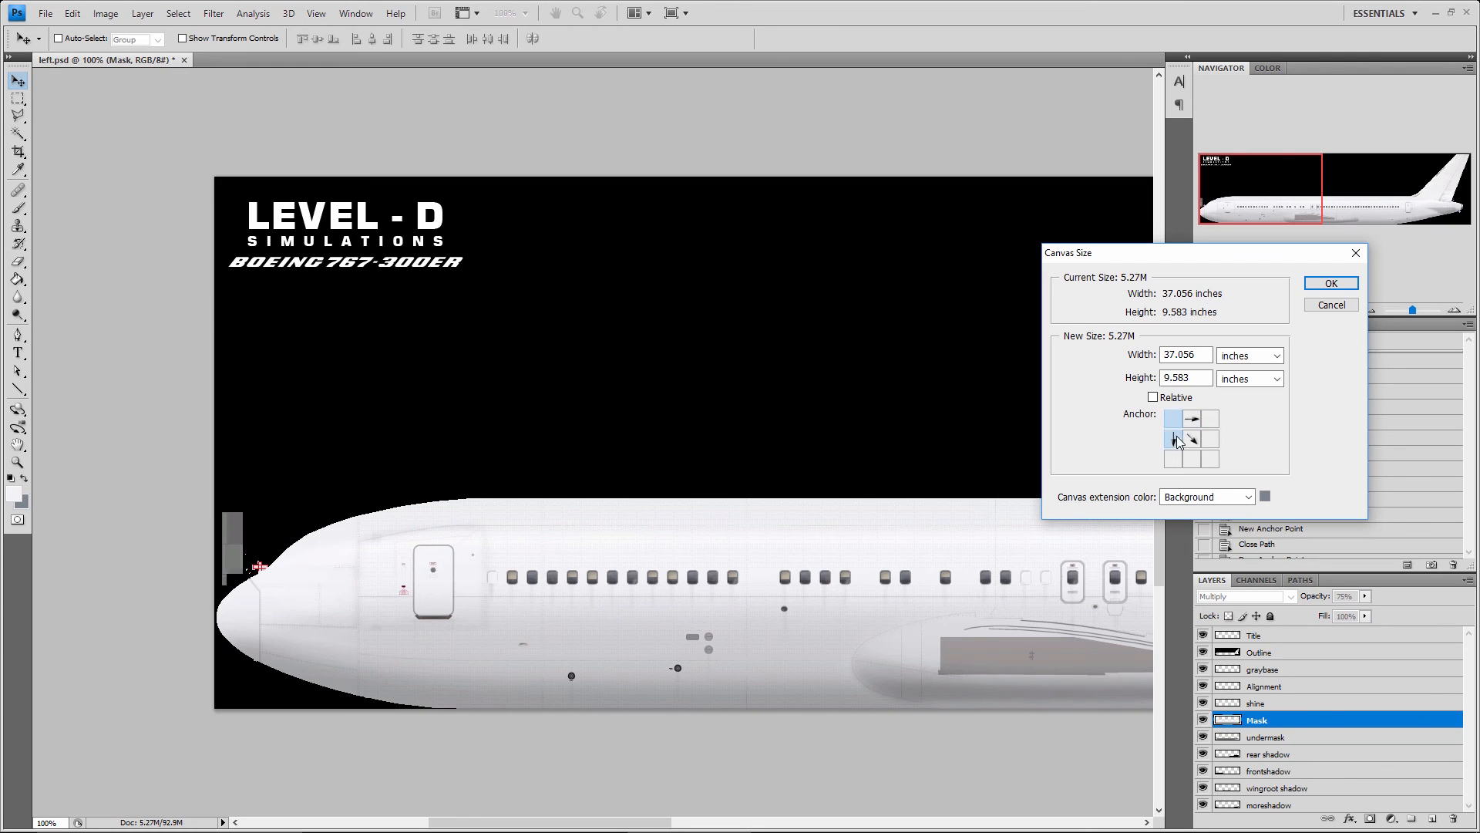
{"action": "left_click", "coordinate": [1174, 440]}
{"action": "left_click", "coordinate": [1175, 459]}
{"action": "left_click", "coordinate": [1192, 460]}
{"action": "left_click", "coordinate": [1192, 439]}
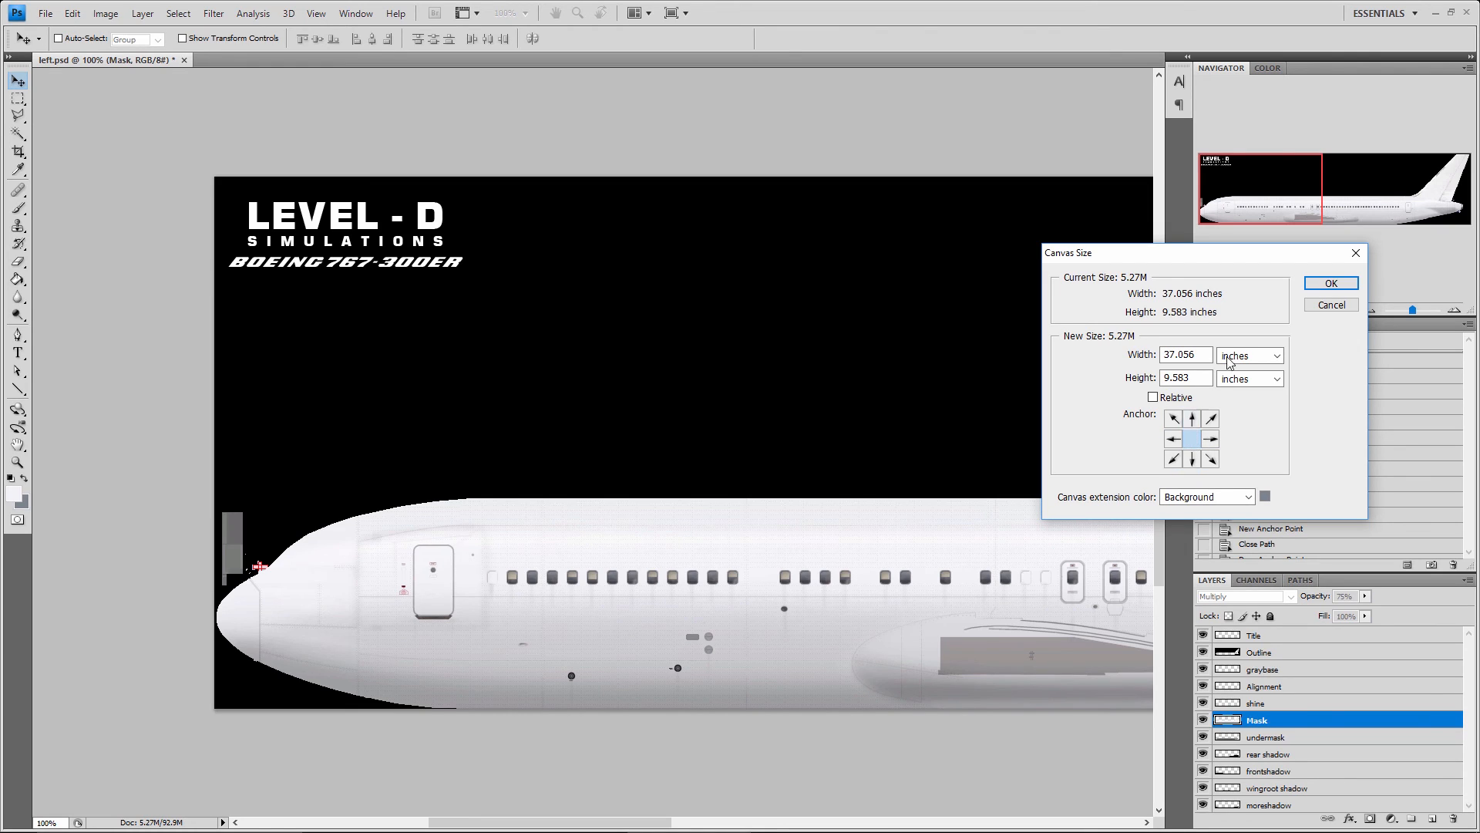
{"action": "left_click", "coordinate": [1331, 305]}
{"action": "left_click", "coordinate": [108, 14]}
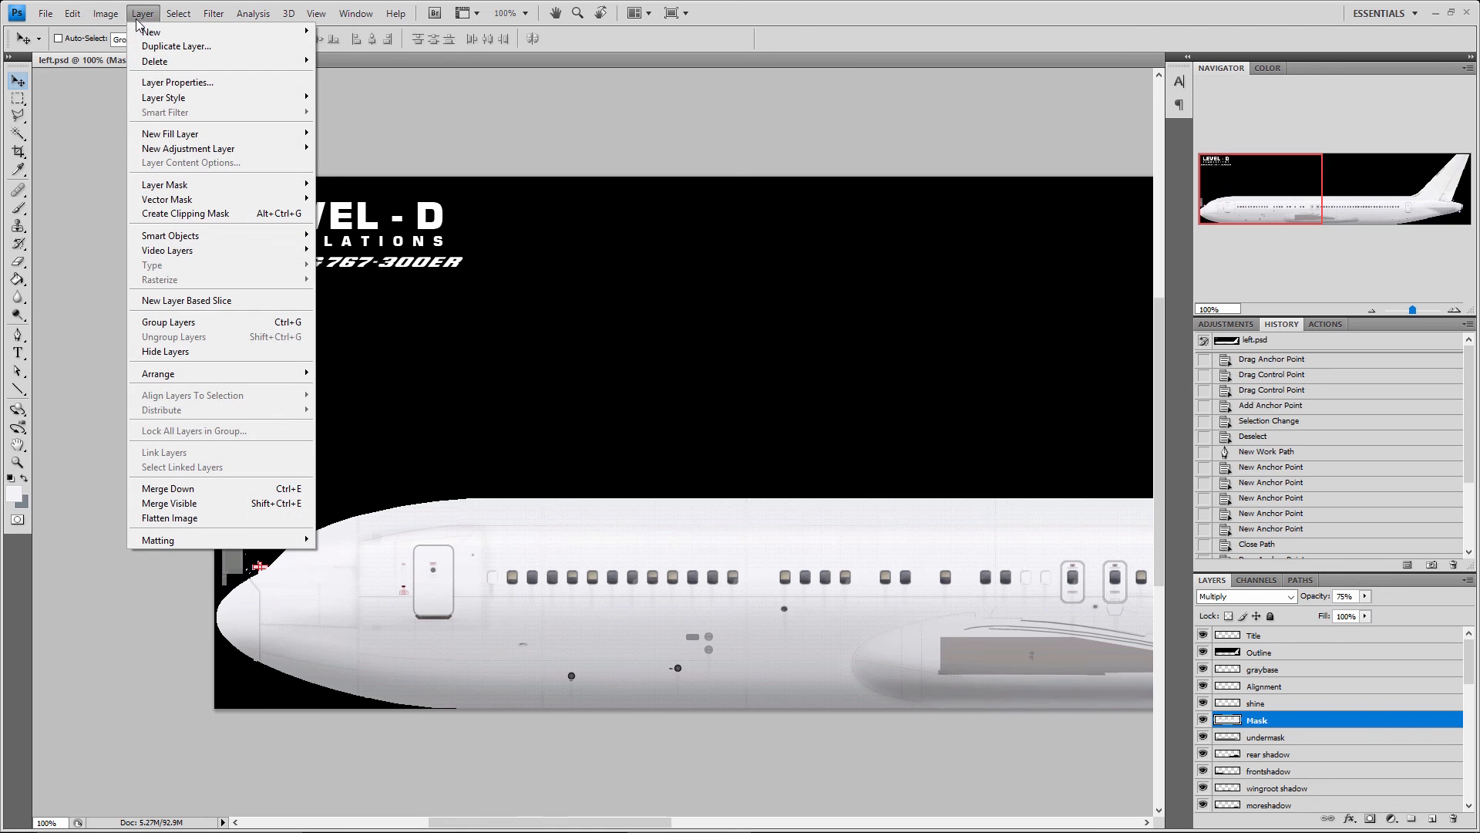
{"action": "mouse_move", "coordinate": [90, 9]}
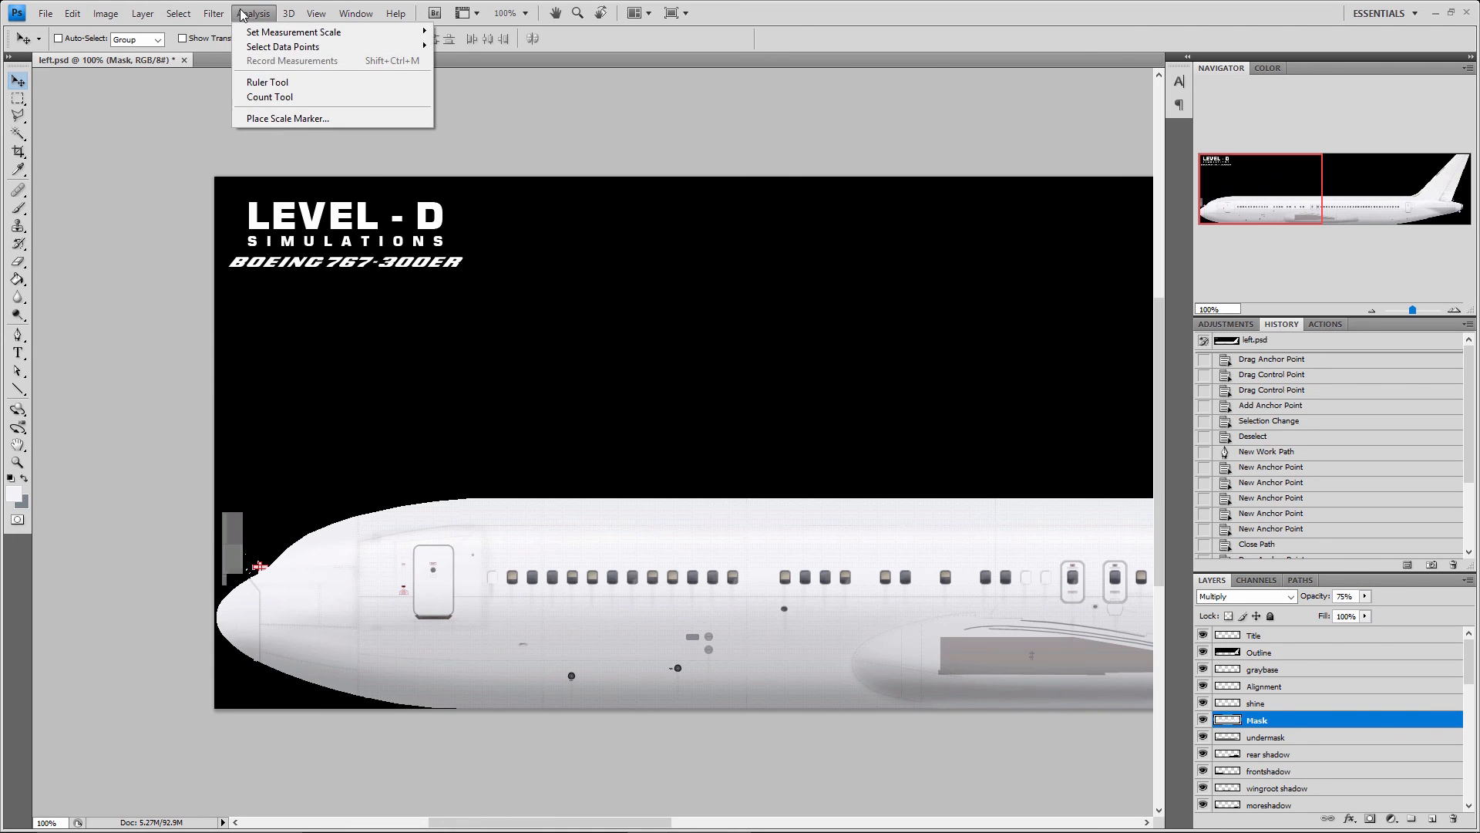
{"action": "mouse_move", "coordinate": [212, 13]}
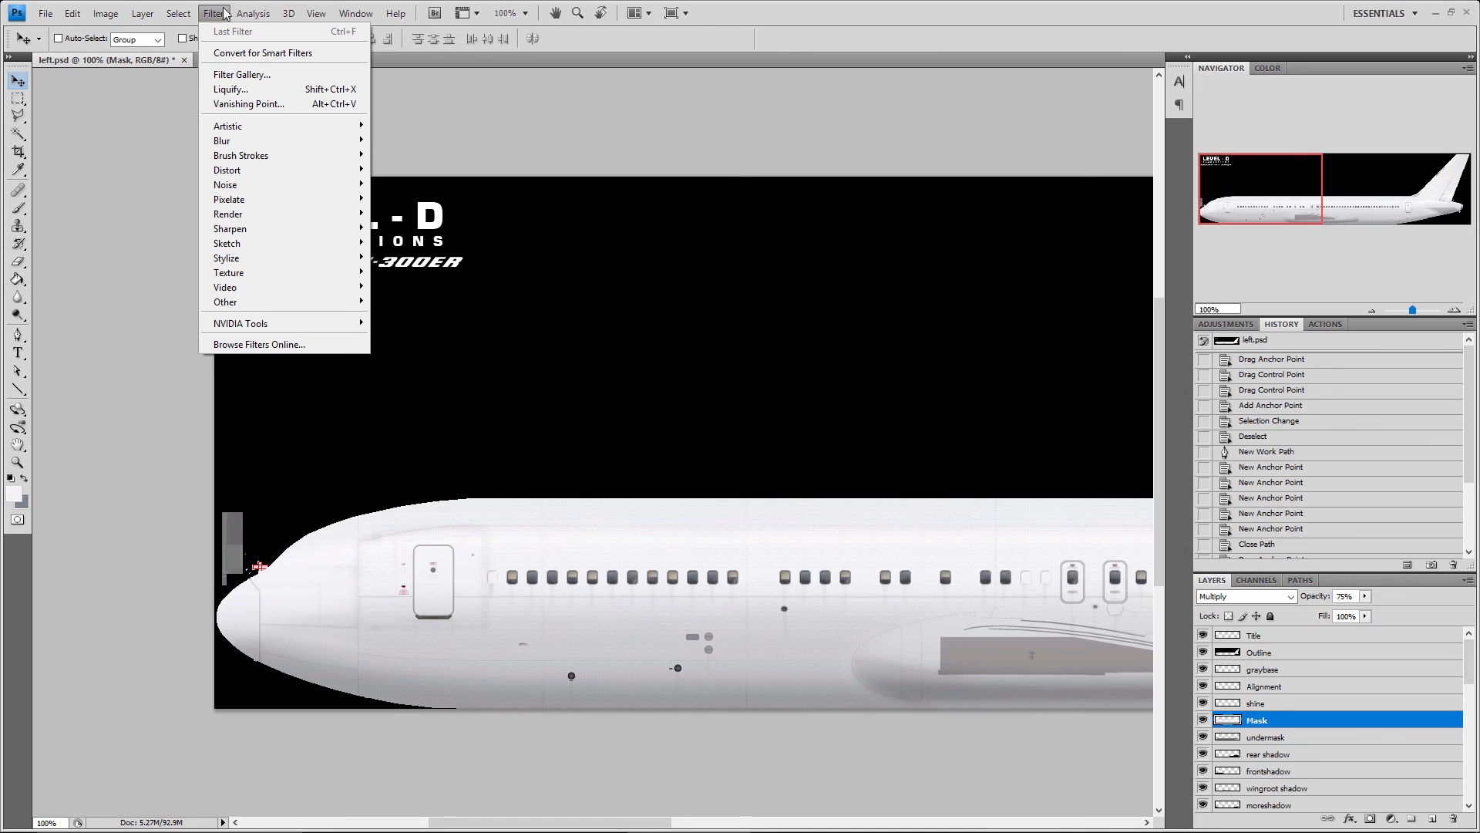
{"action": "left_click", "coordinate": [311, 14]}
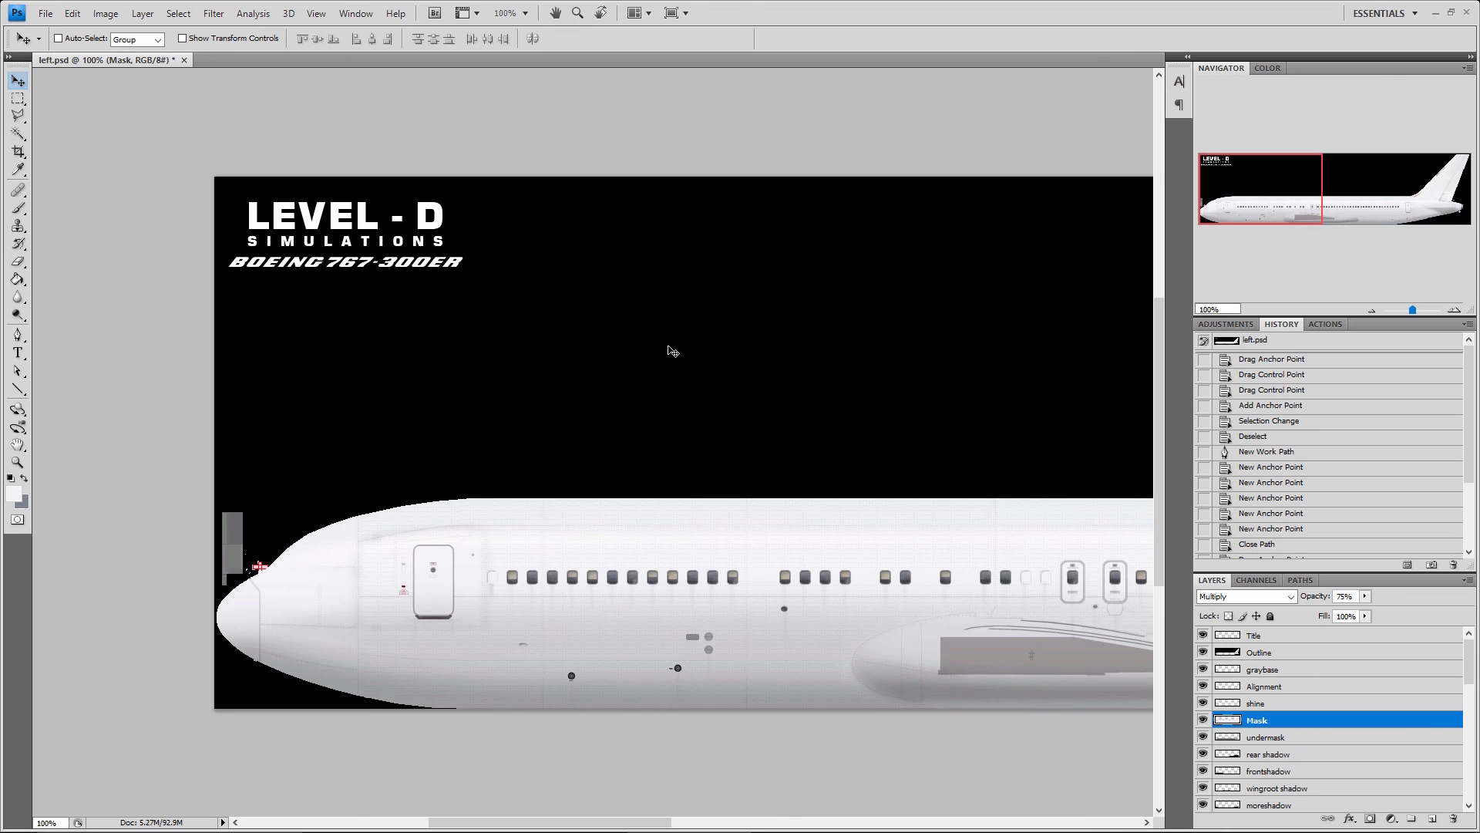
Close Photoshop and the Public_Paint_Kit2010 folder window
{"action": "left_click", "coordinate": [1465, 14]}
{"action": "left_click", "coordinate": [760, 319]}
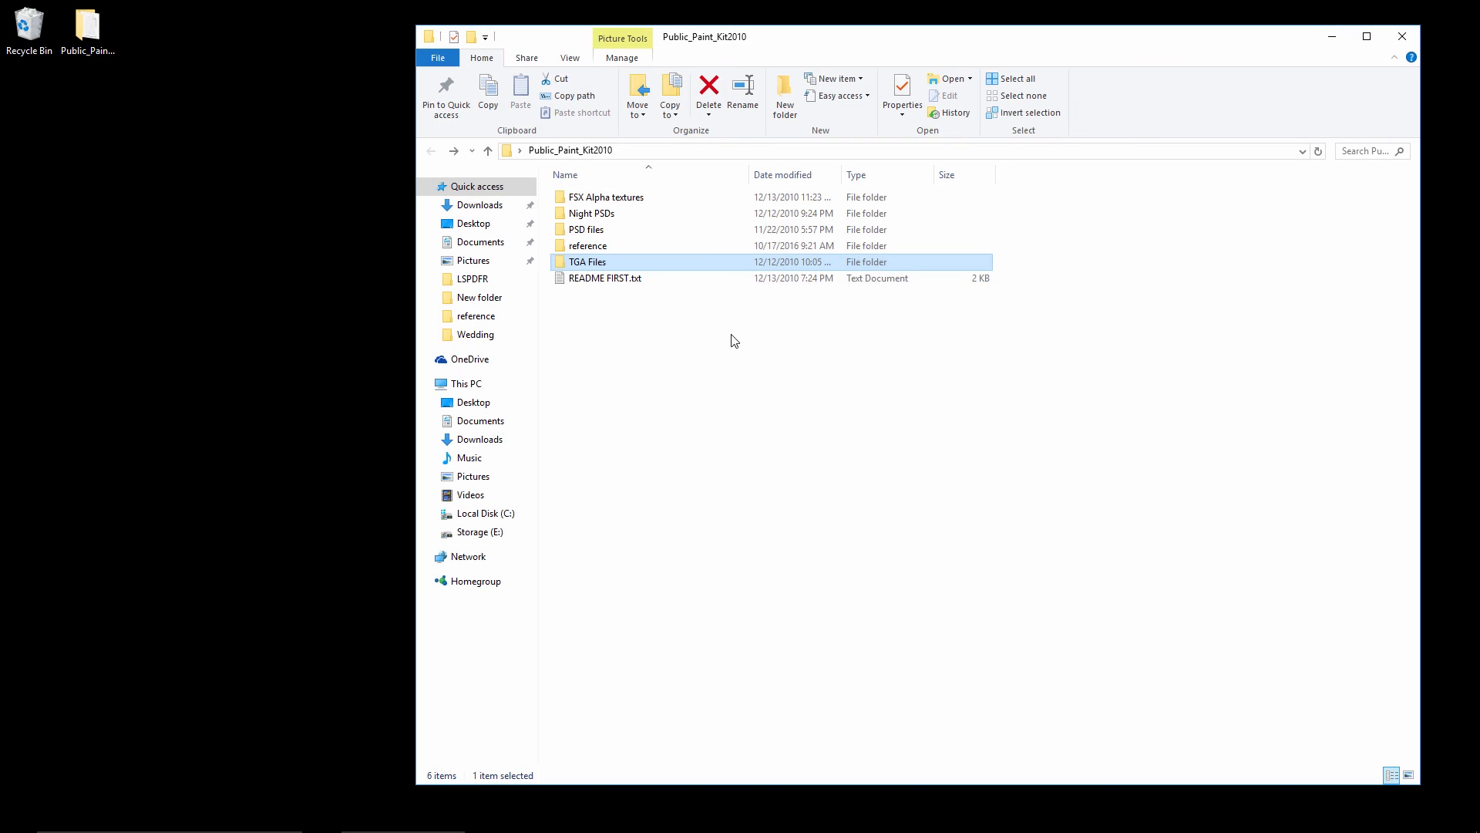
{"action": "left_click", "coordinate": [1403, 36]}
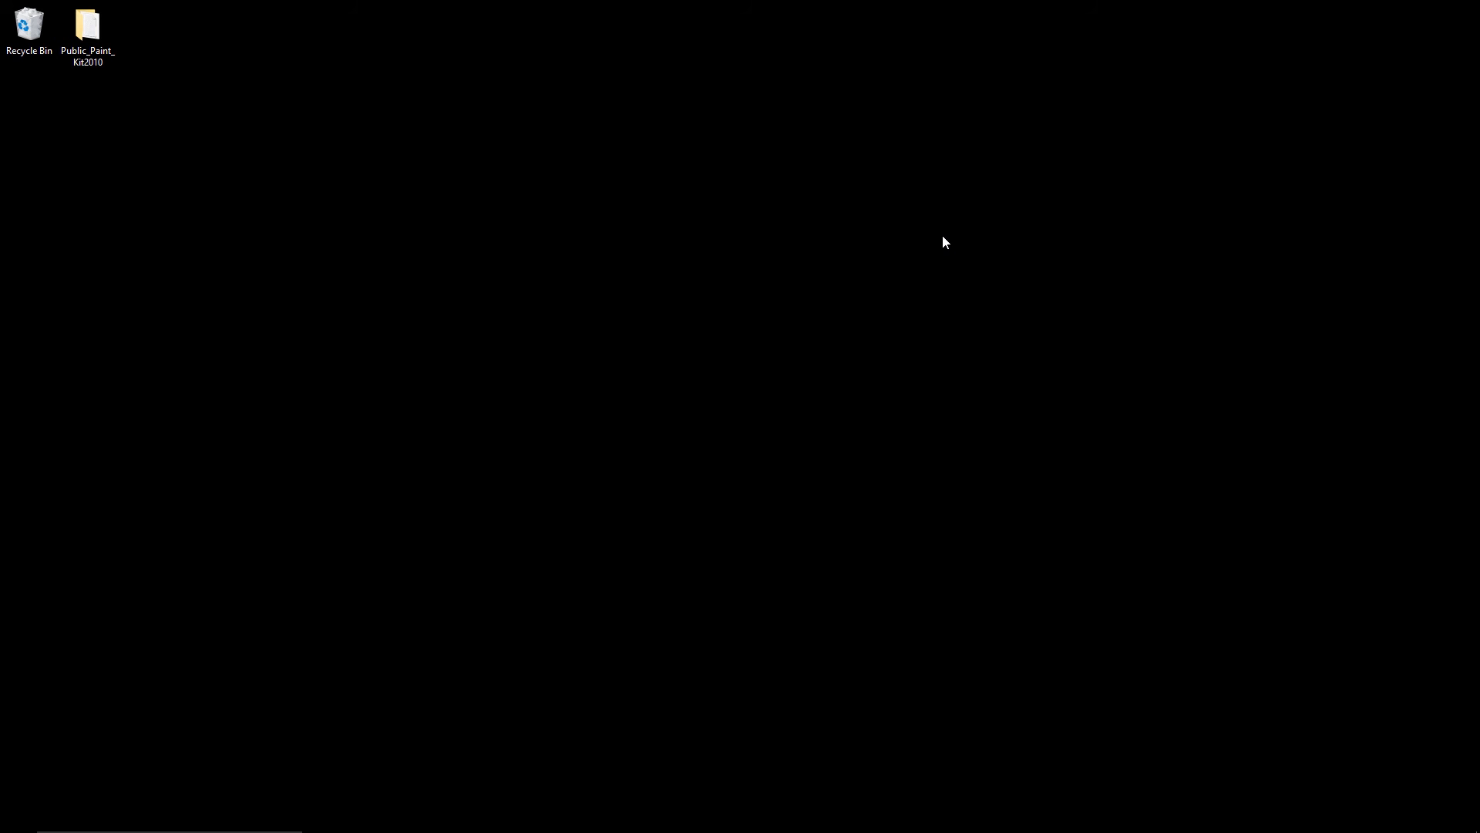